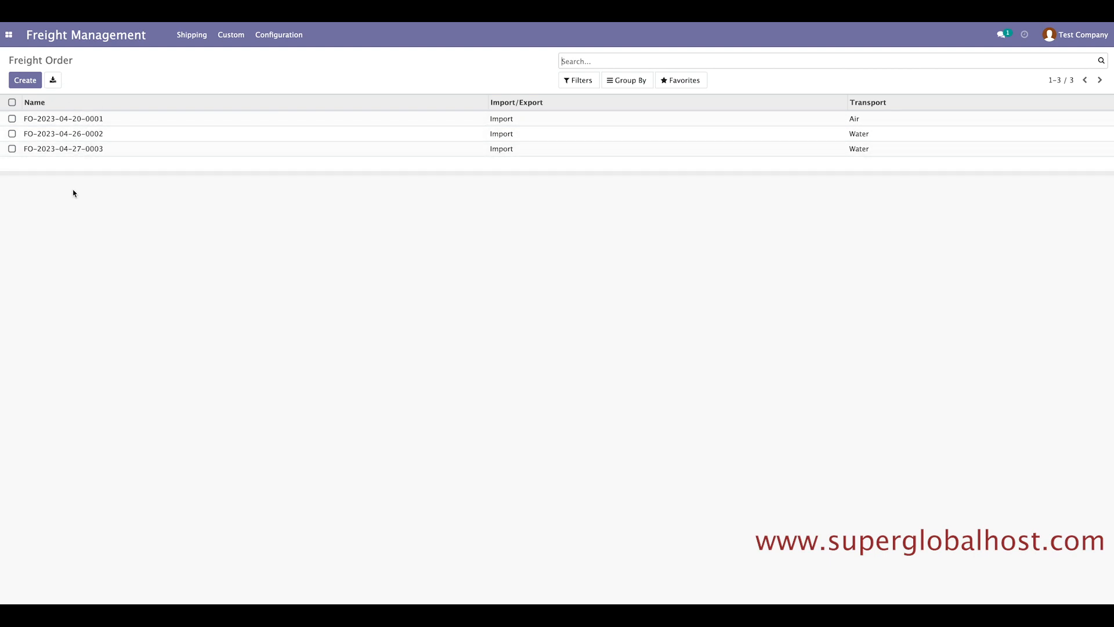
left_click(61, 150)
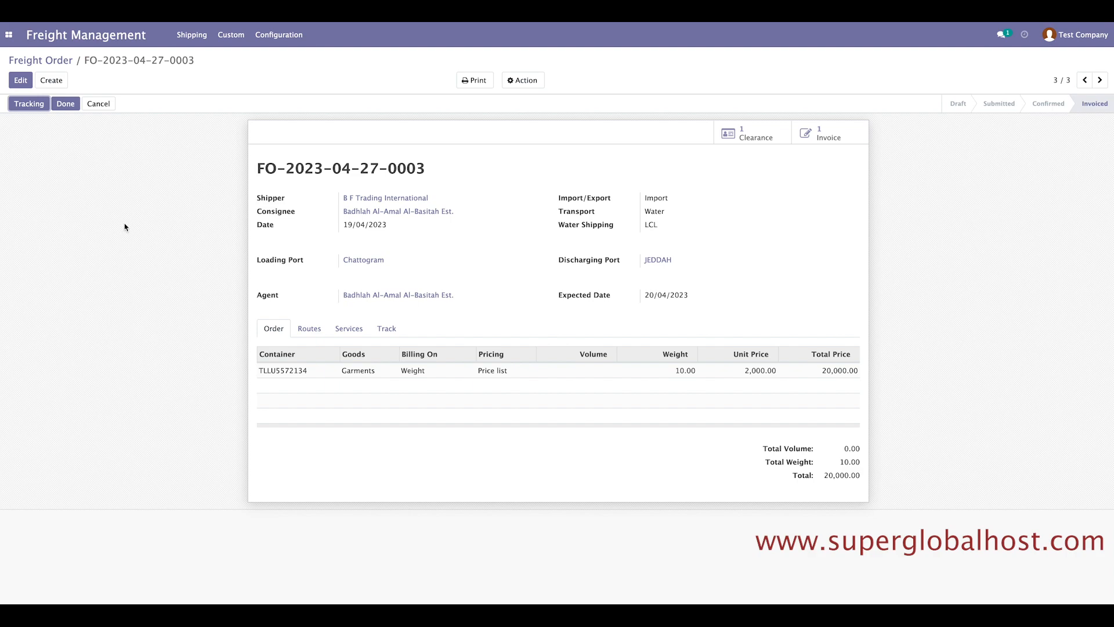
left_click_drag(271, 168, 430, 168)
left_click(430, 169)
left_click(306, 331)
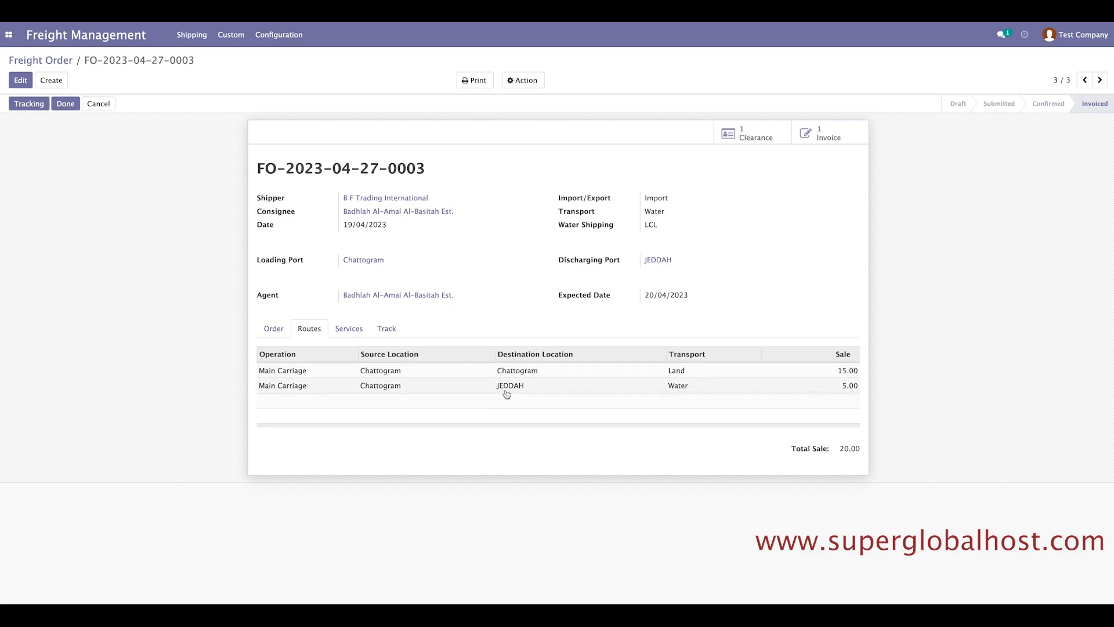
left_click(354, 333)
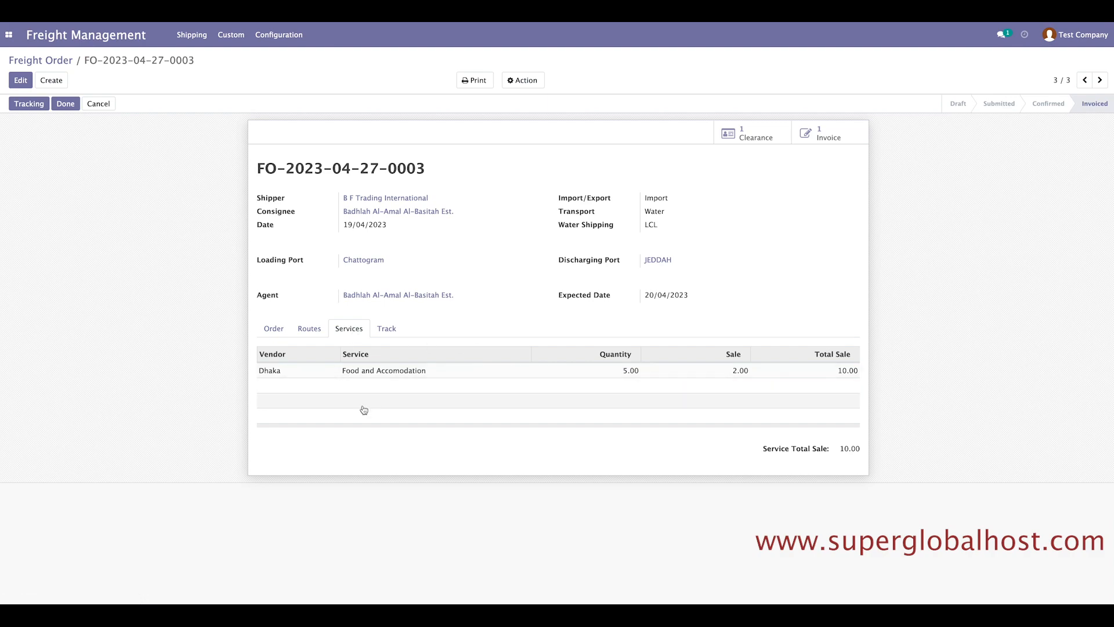
left_click(391, 334)
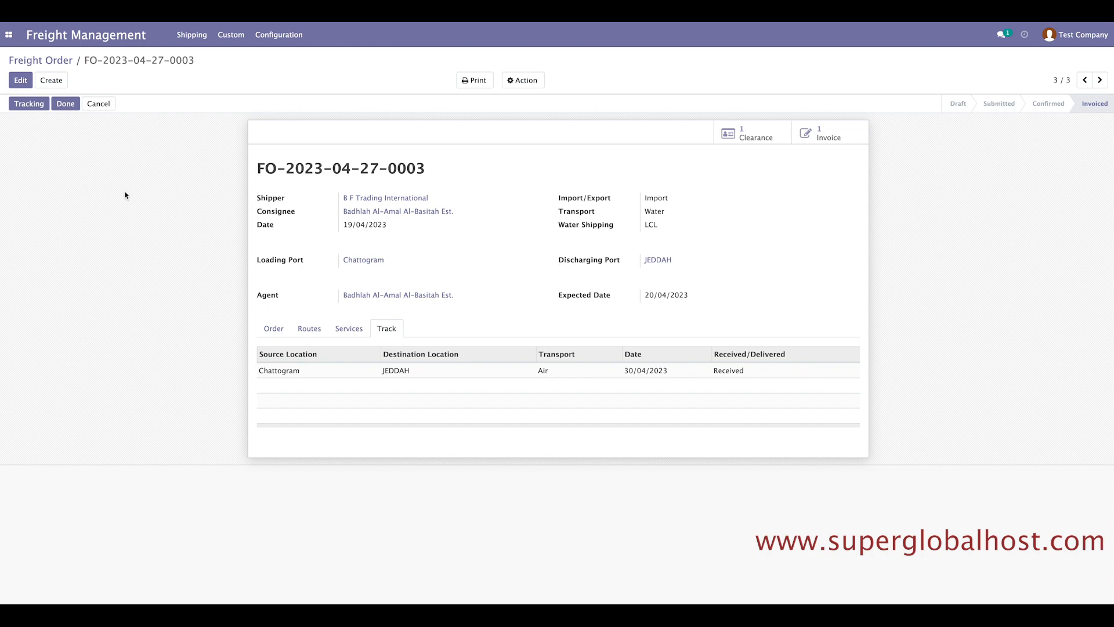
left_click(182, 37)
Open the Chattogram port record from the Freight Ports configuration list.
left_click(229, 38)
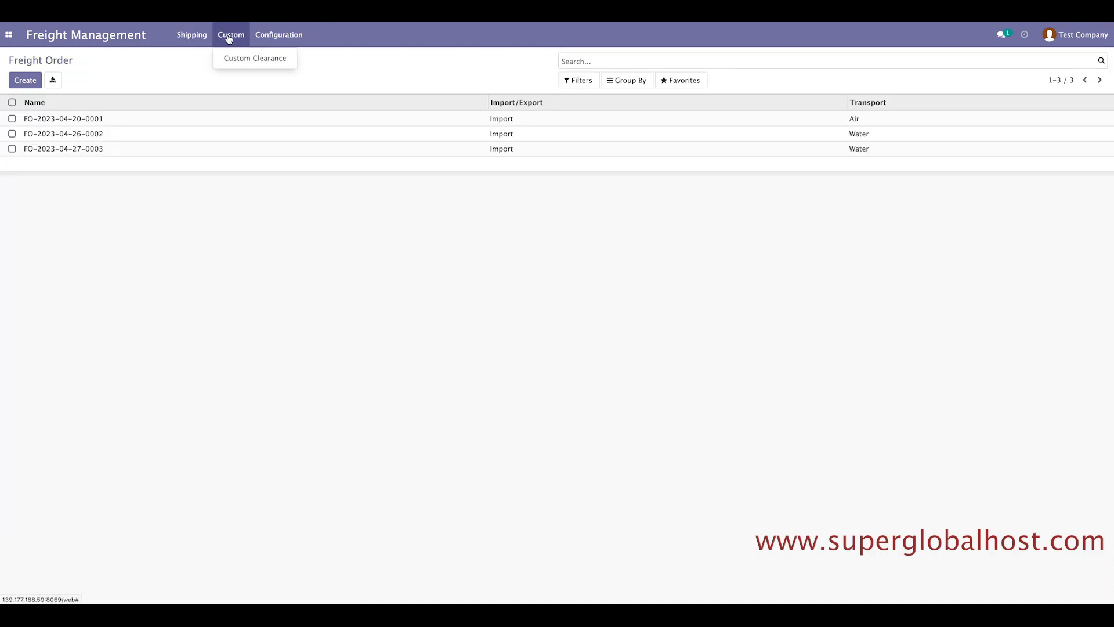
left_click(269, 36)
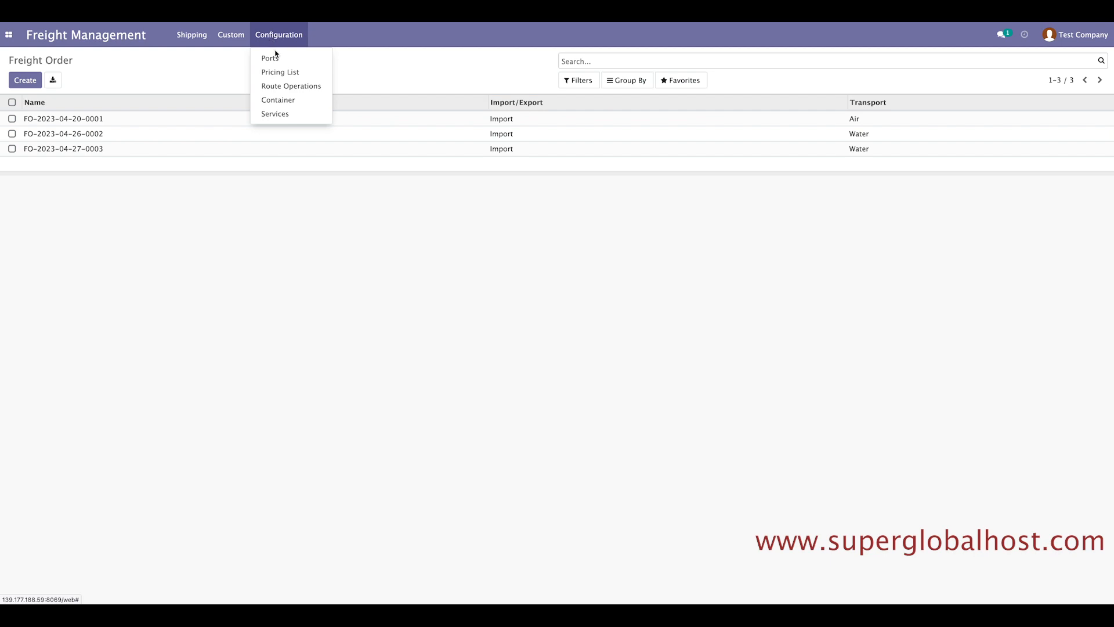
left_click(273, 61)
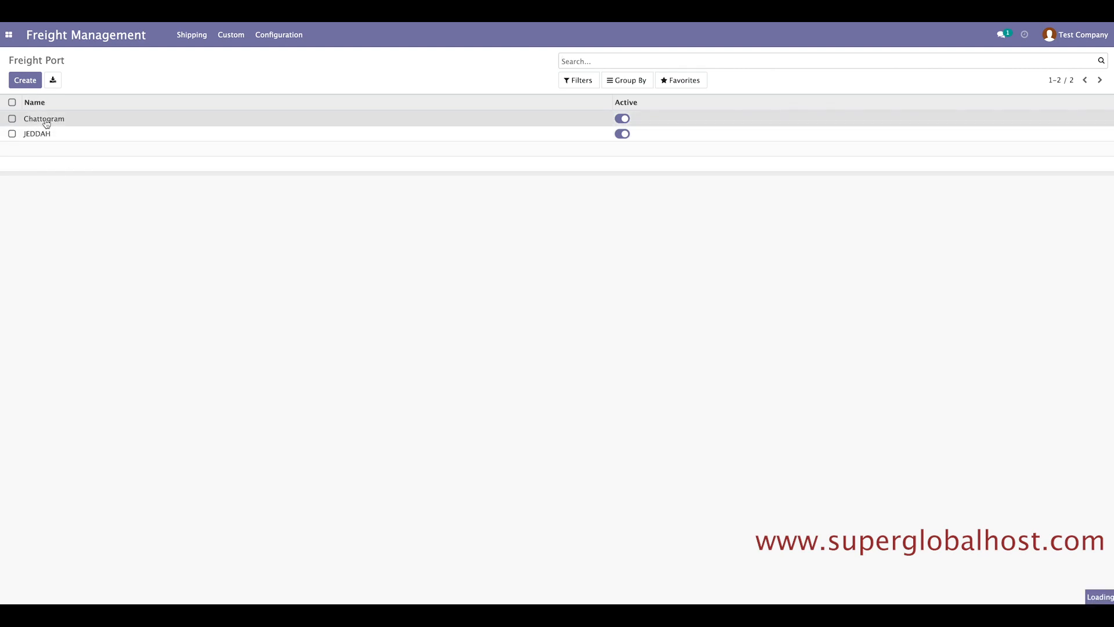
left_click(45, 120)
Save Chattogram (code BDCGP) after editing, then start a blank new freight port.
left_click(20, 84)
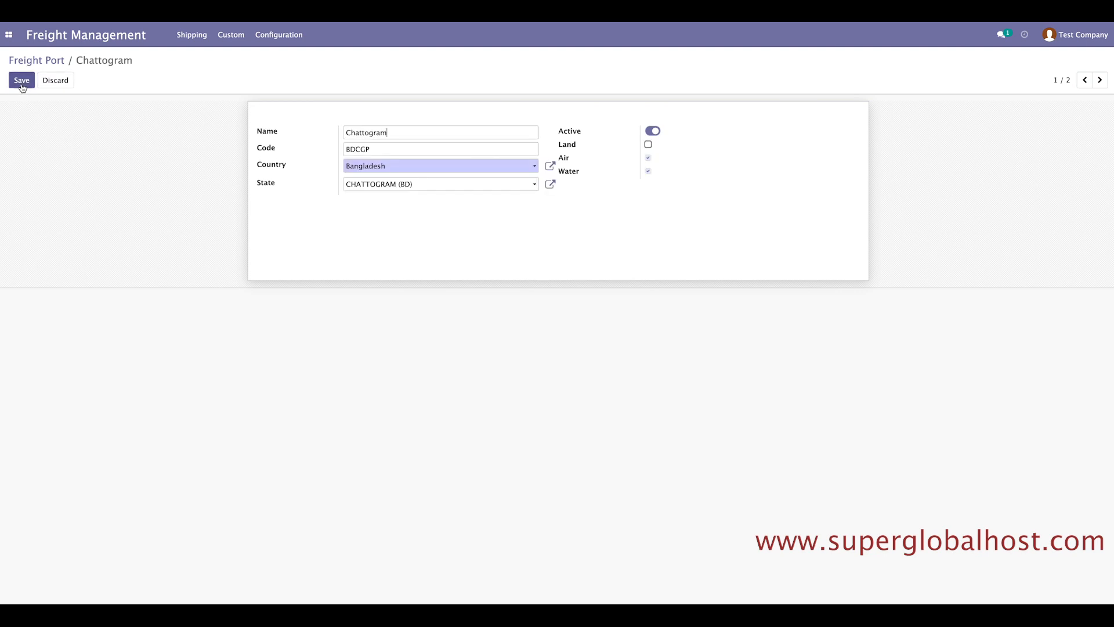
left_click_drag(387, 133, 341, 146)
left_click(398, 133)
left_click(380, 149)
left_click(23, 82)
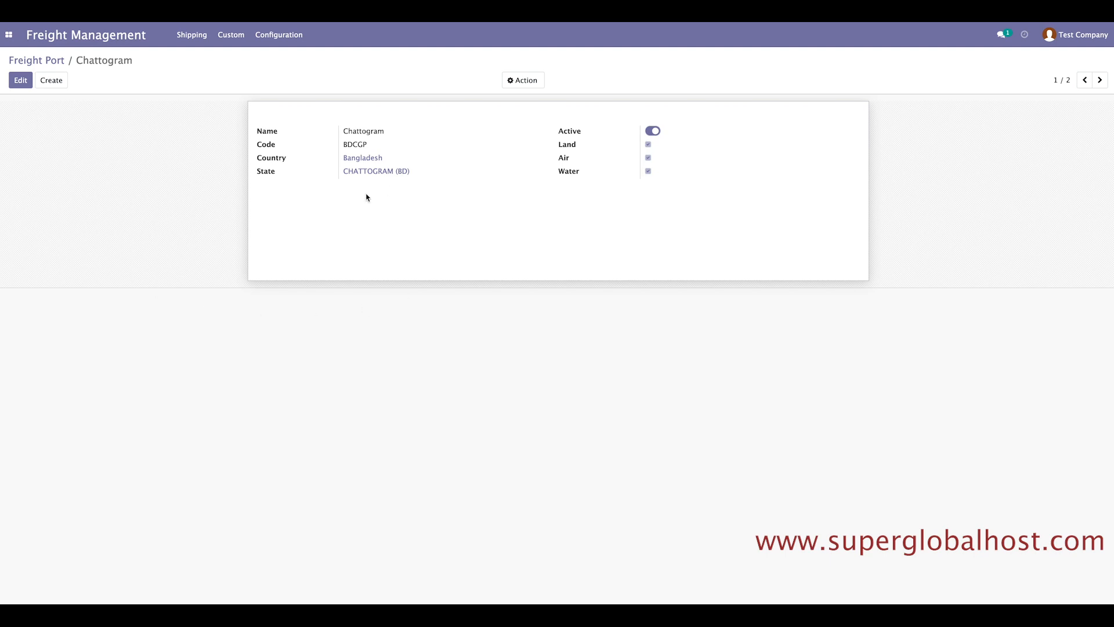
left_click(33, 60)
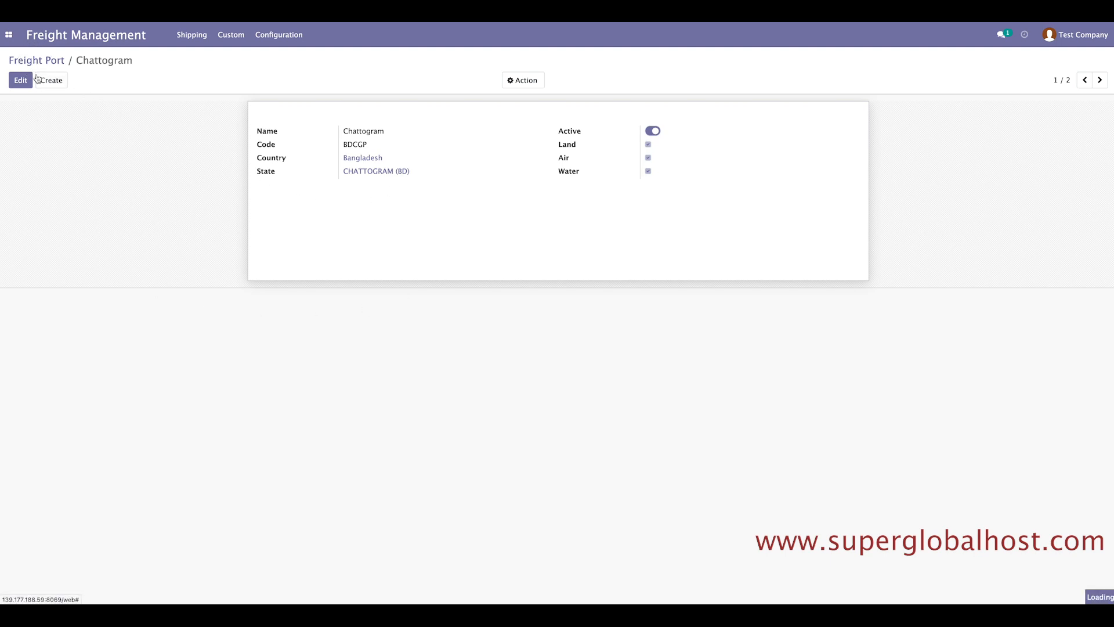
left_click(25, 80)
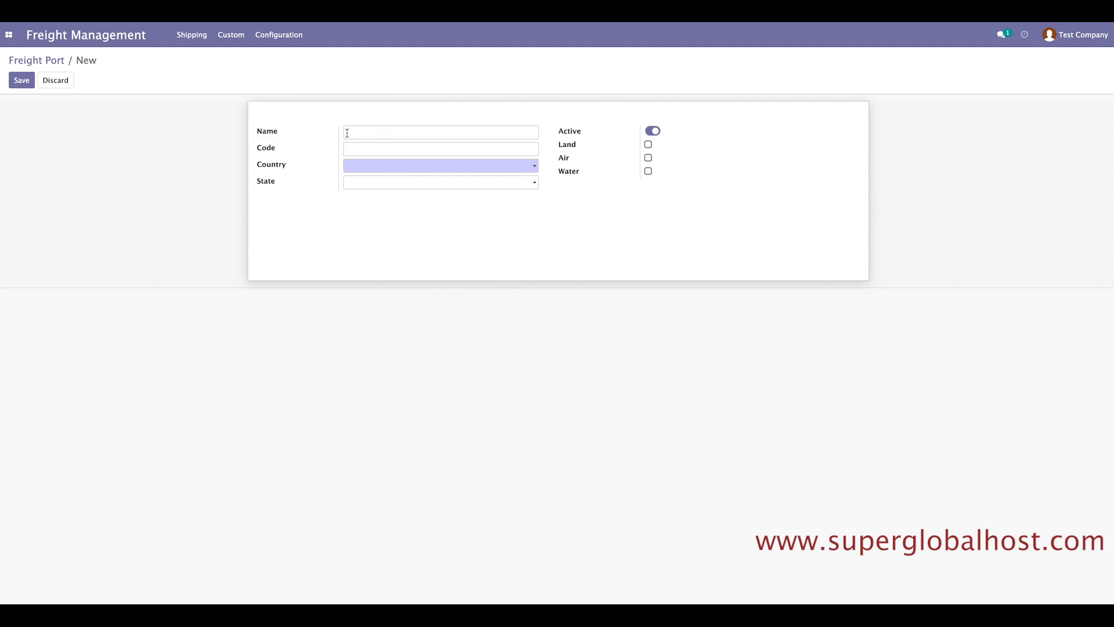
Try the Country, State, Active and transport-mode checkboxes on the new port without keeping anything.
left_click(354, 146)
left_click(352, 169)
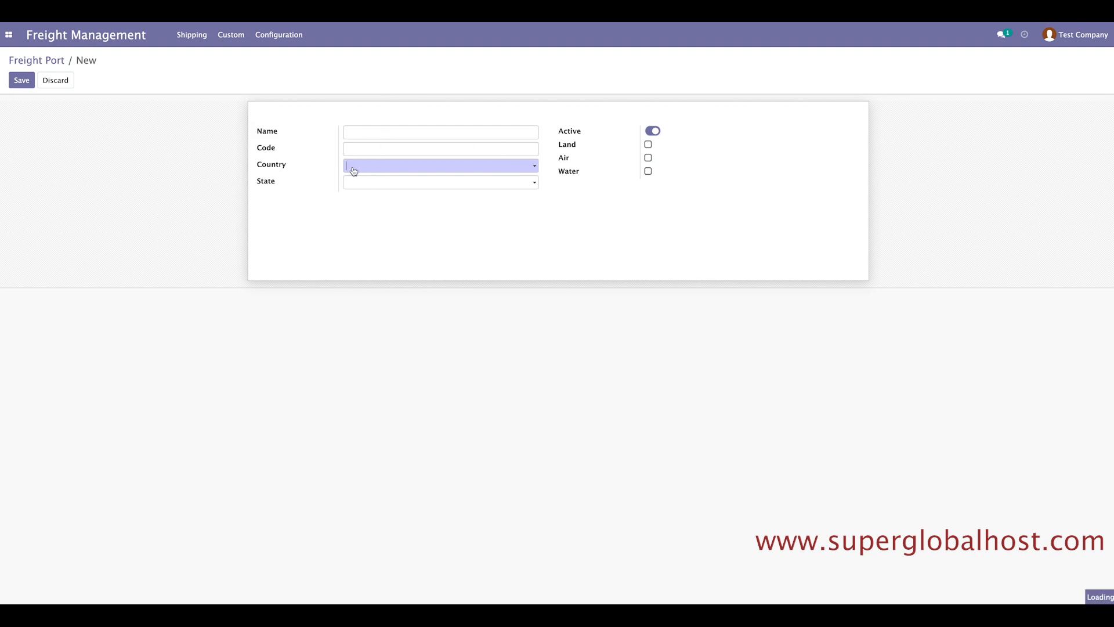
left_click(312, 200)
left_click(362, 185)
left_click(651, 132)
left_click(651, 133)
left_click(648, 156)
left_click(649, 159)
left_click(649, 146)
Discard the unsaved port and return to the list showing Chattogram and JEDDAH.
left_click(47, 62)
left_click(400, 106)
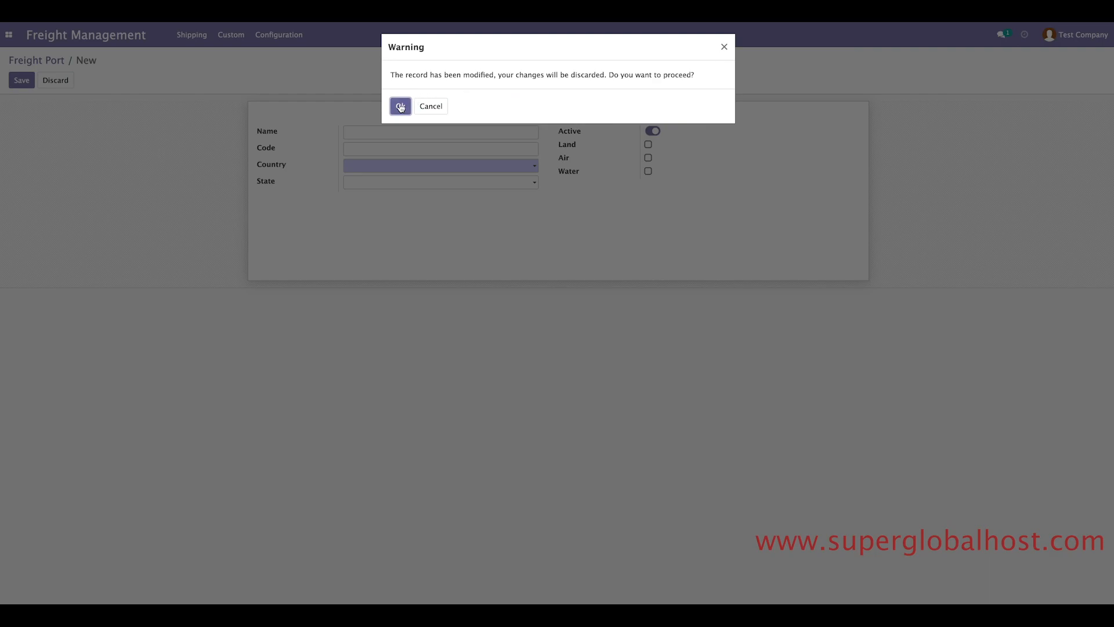
left_click(279, 35)
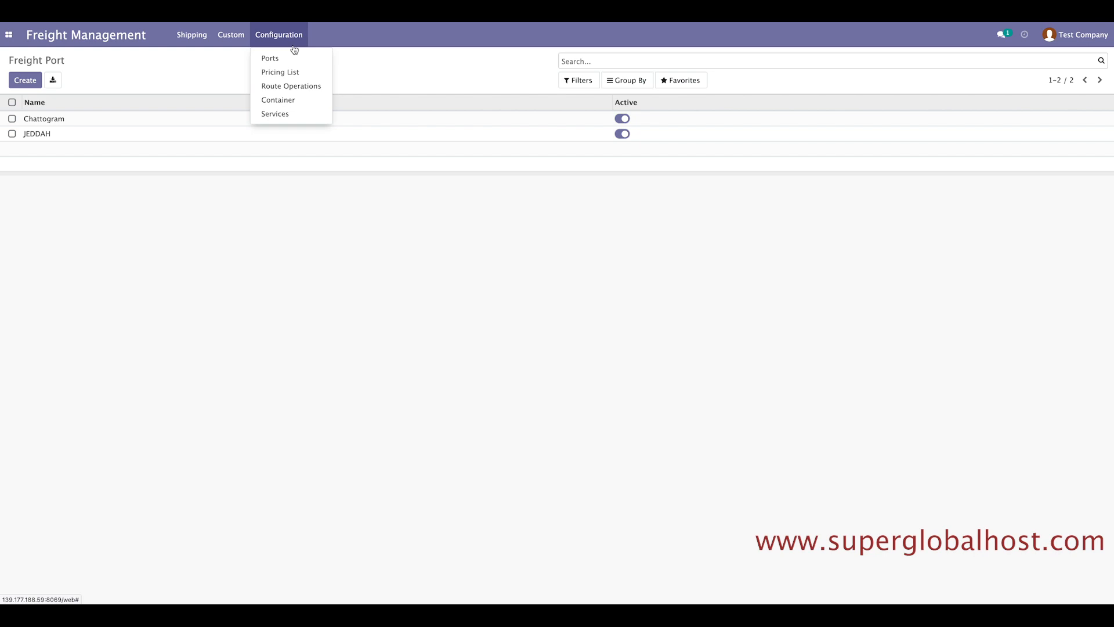
Open container TLLU5572134 from the Freight Container list in edit mode.
left_click(279, 103)
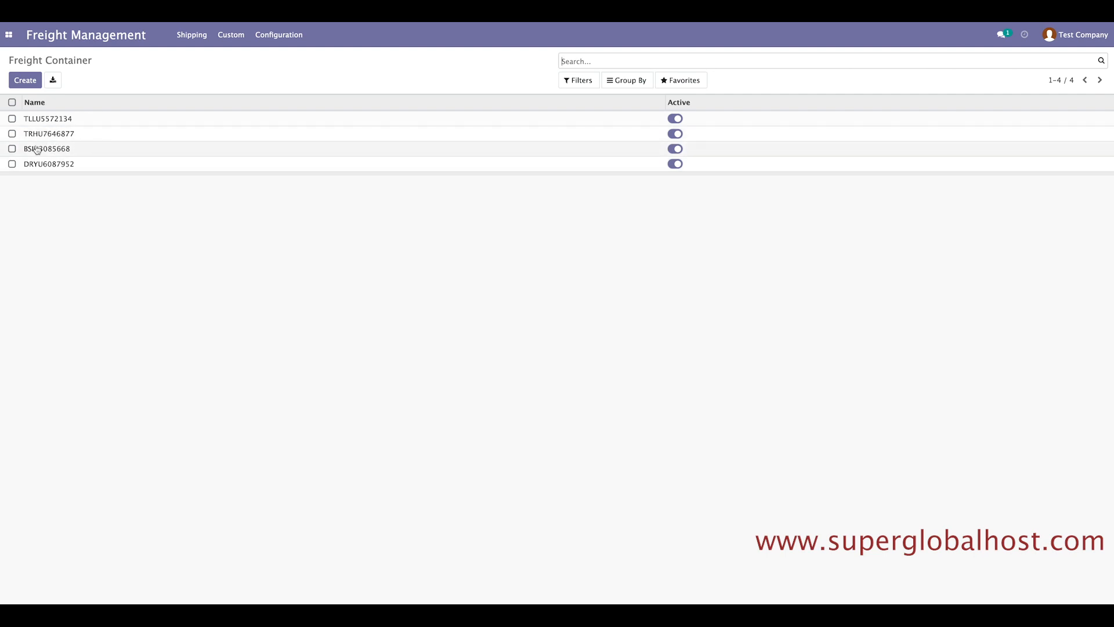
left_click(45, 120)
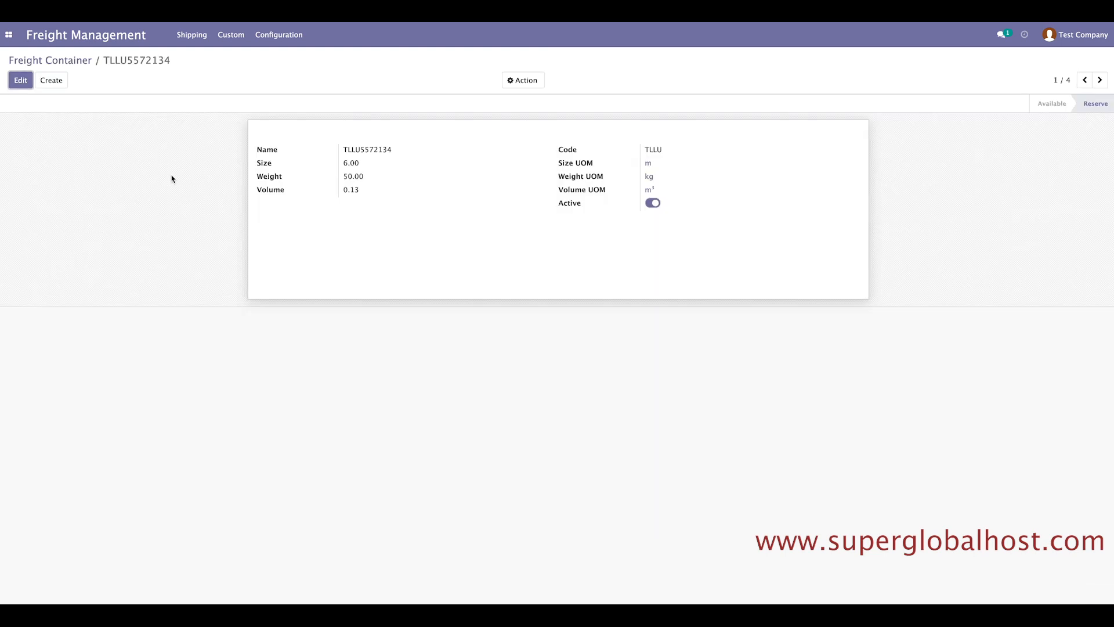
left_click(20, 80)
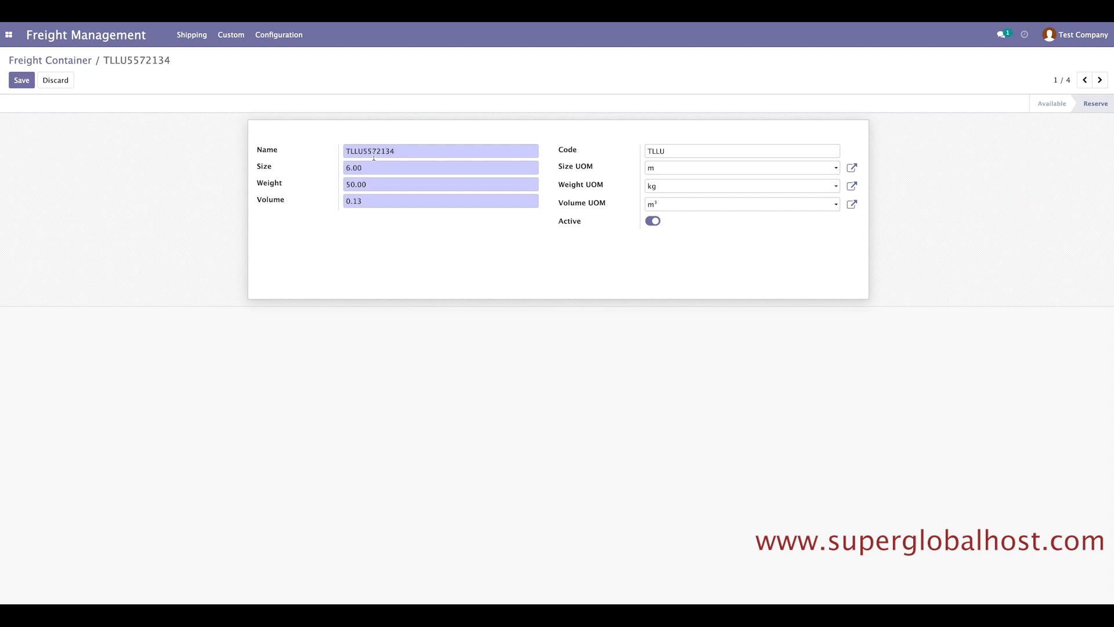
Check its name, code TLLU, weight 50.00 and volume 0.13, then return unchanged.
left_click_drag(404, 150, 343, 150)
left_click(416, 158)
left_click_drag(679, 149, 639, 150)
left_click(677, 152)
left_click_drag(380, 185, 335, 183)
left_click_drag(370, 201, 341, 202)
left_click(390, 202)
left_click(68, 65)
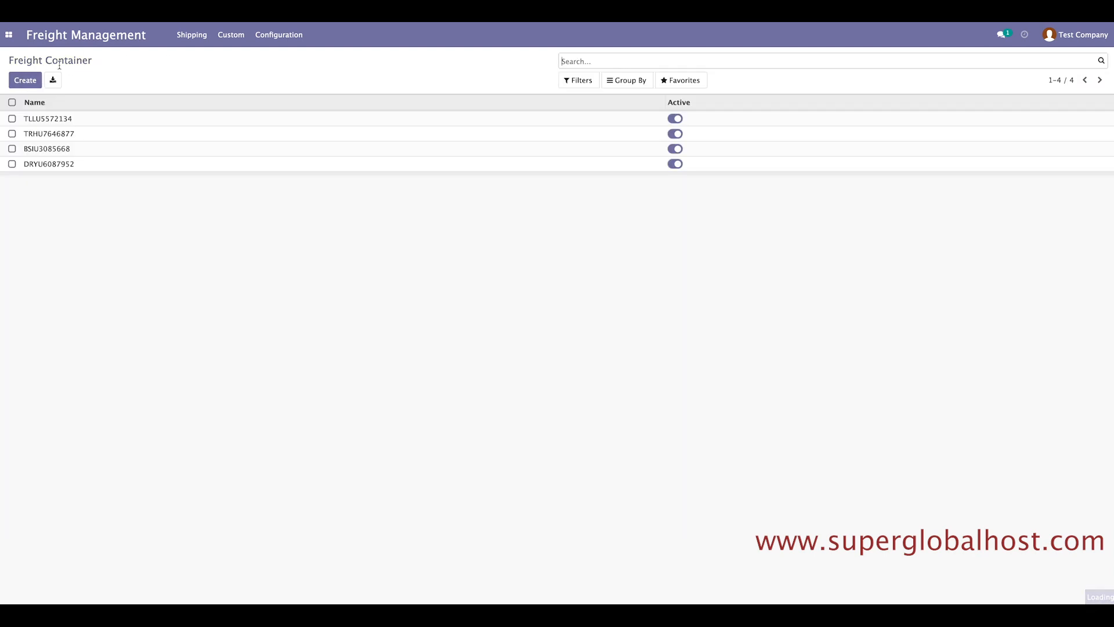
Duplicate TLLU5572134 and rename the copy Big Container with code BIGC.
left_click(53, 124)
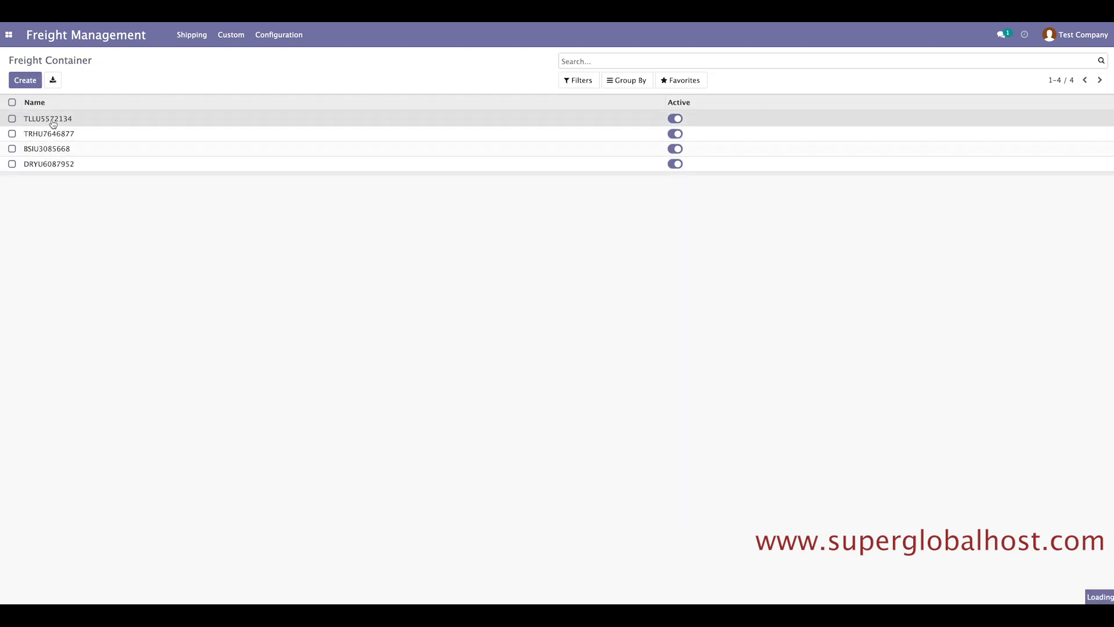
left_click(533, 84)
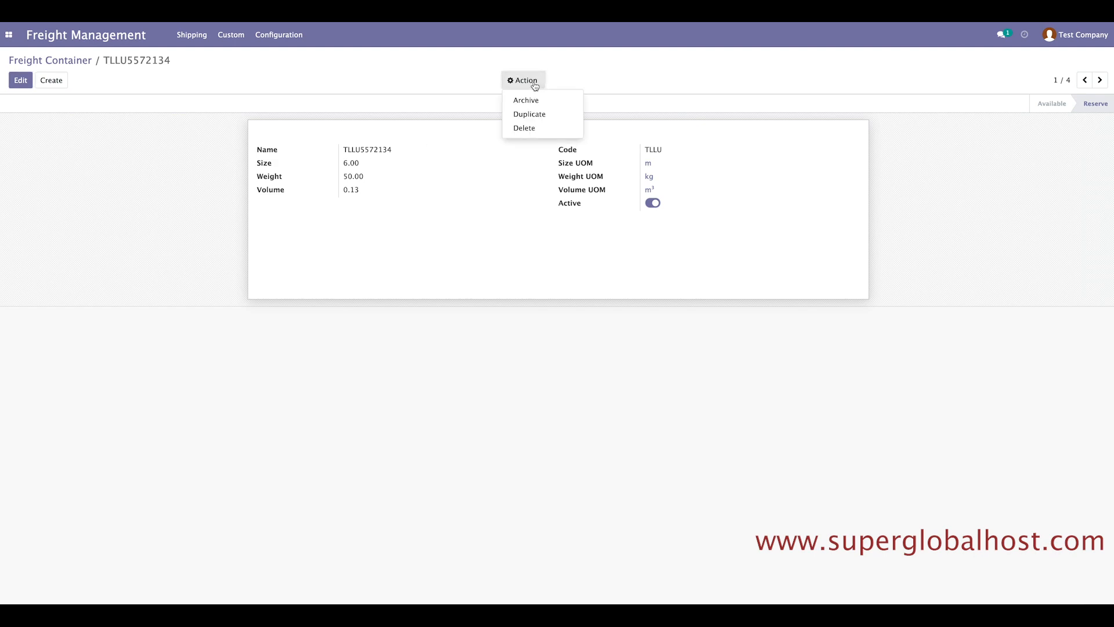
left_click(543, 116)
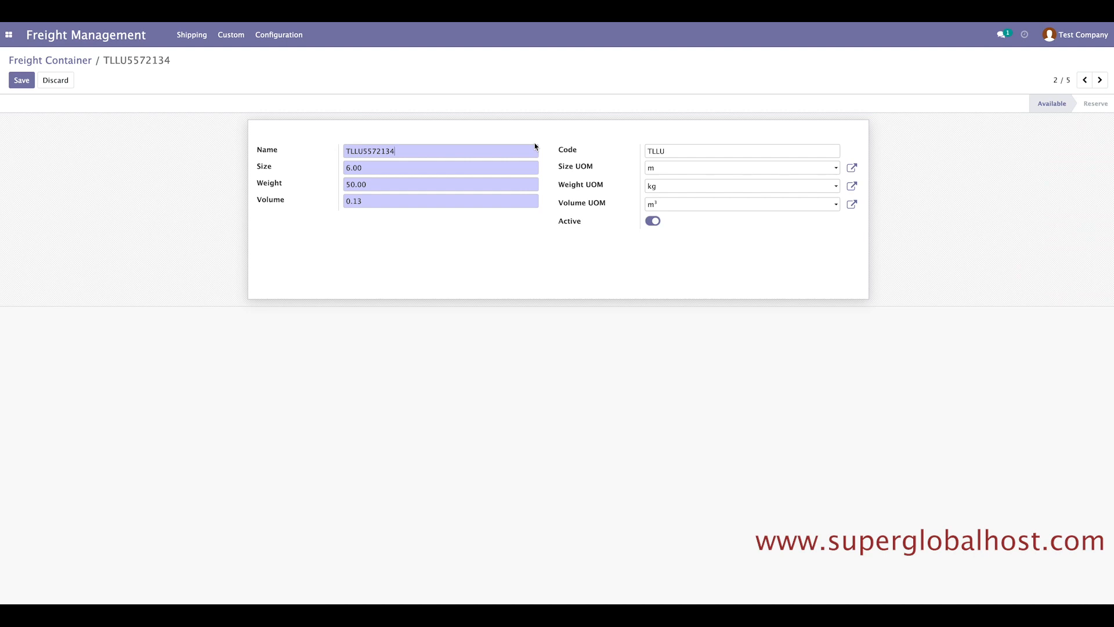
left_click_drag(418, 153, 336, 149)
type("Big Container")
left_click_drag(667, 149, 639, 146)
type("BI")
Set size 12.00, weight 100.00 and volume 0.26, and save the container.
left_click_drag(373, 172, 341, 169)
left_click(350, 184)
key("BackSpace")
left_click_drag(369, 196, 356, 199)
type("2")
left_click(21, 80)
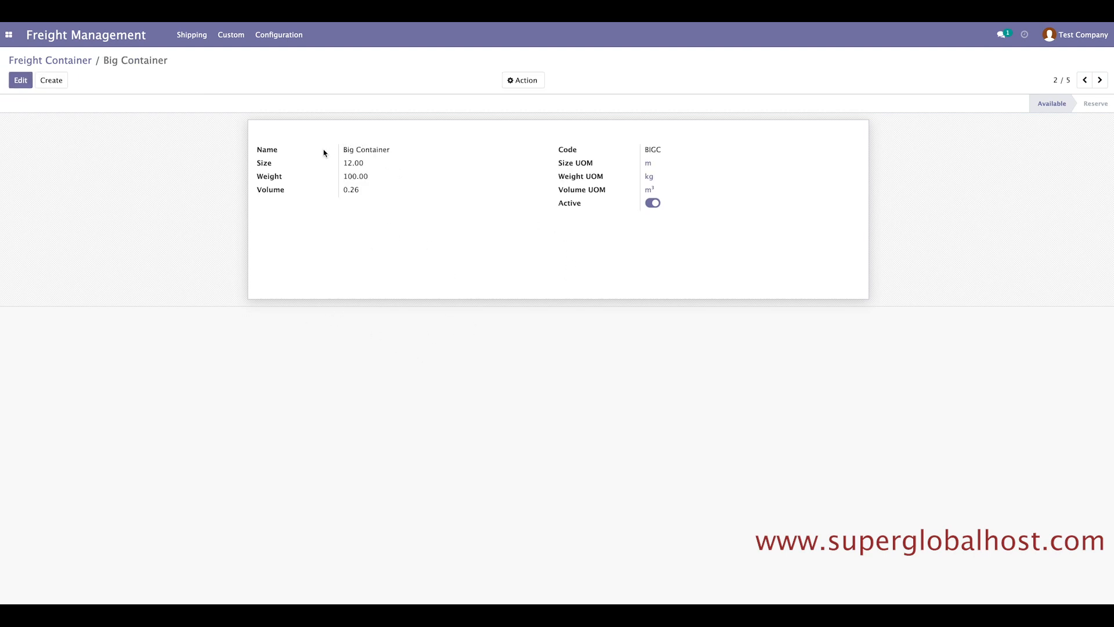
Review the saved Big Container record's name.
left_click_drag(397, 150, 345, 150)
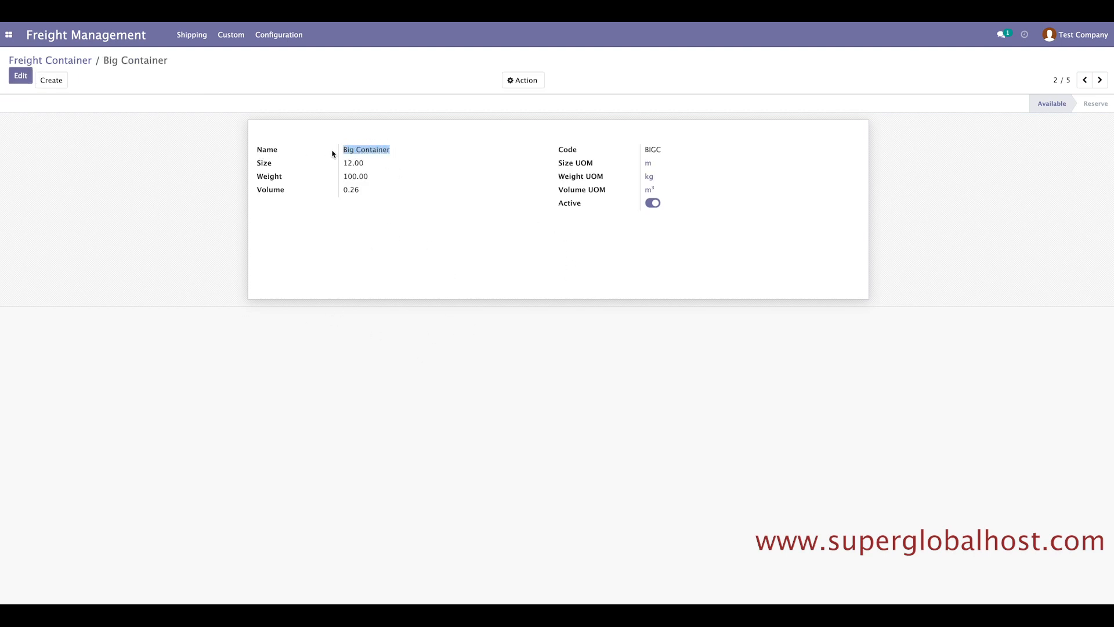
left_click(356, 171)
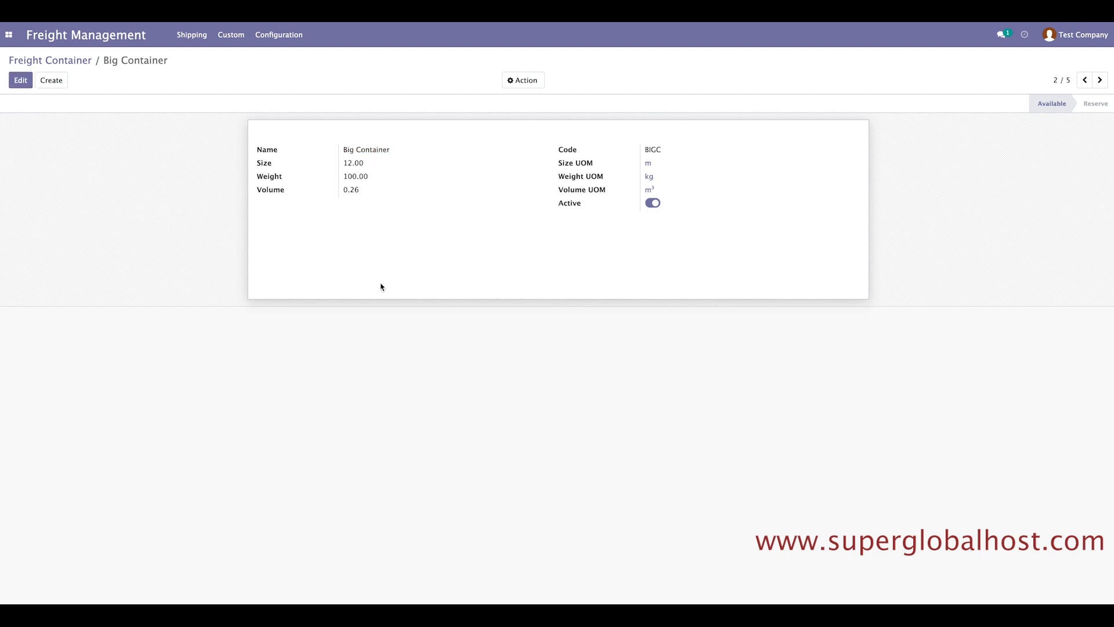
left_click_drag(392, 151, 269, 149)
left_click(315, 210)
left_click(278, 35)
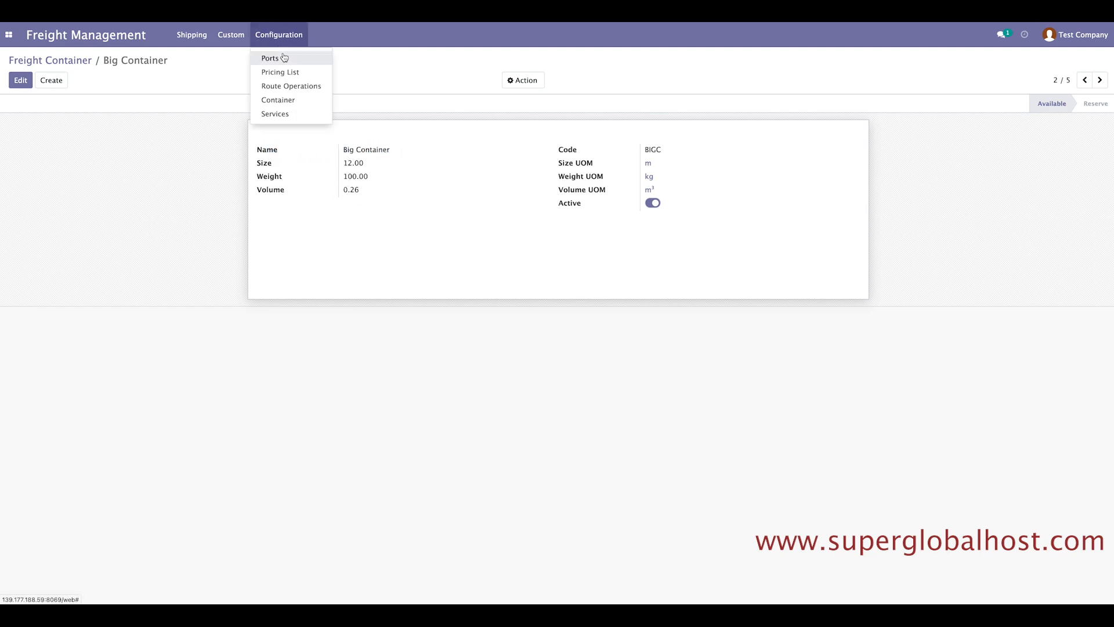
Open the Main Carriage route in edit mode and check its name and land sale price.
left_click(285, 87)
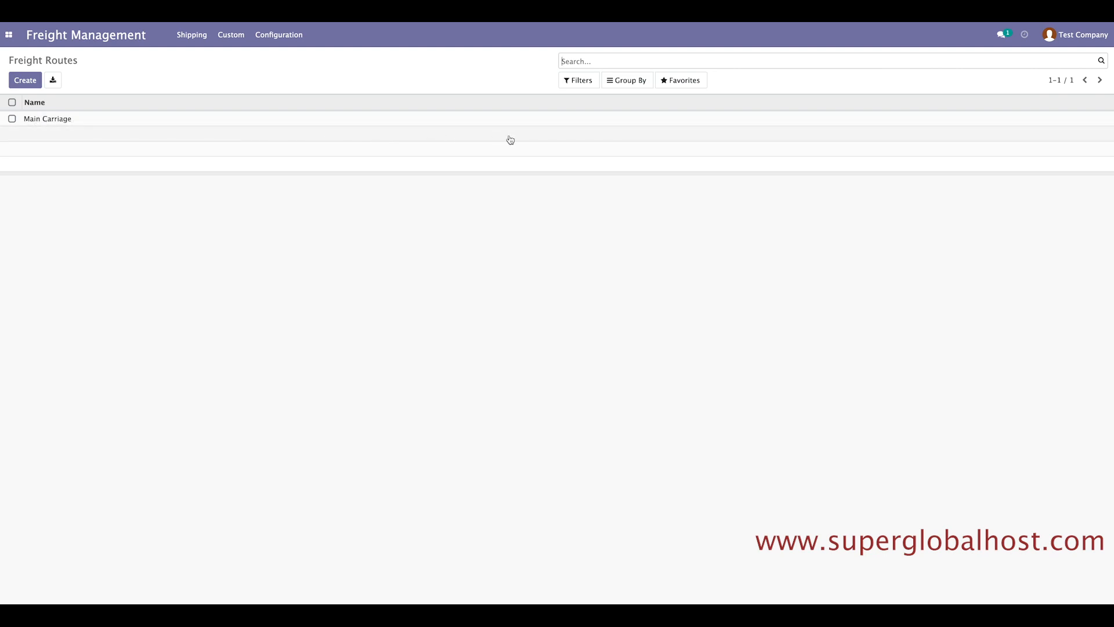
left_click(72, 119)
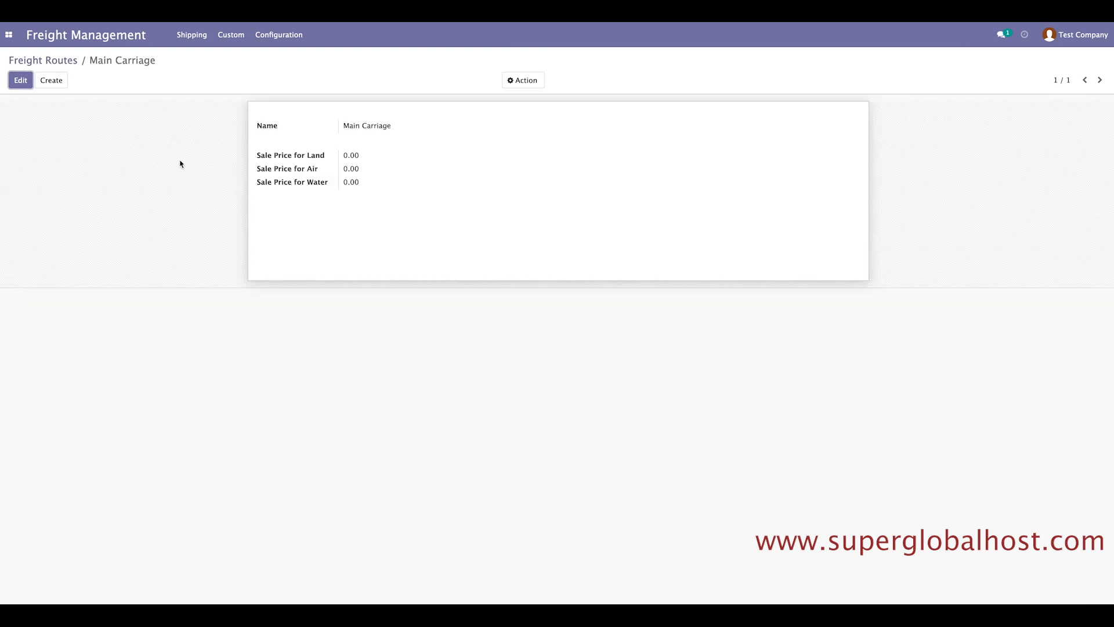
left_click(21, 80)
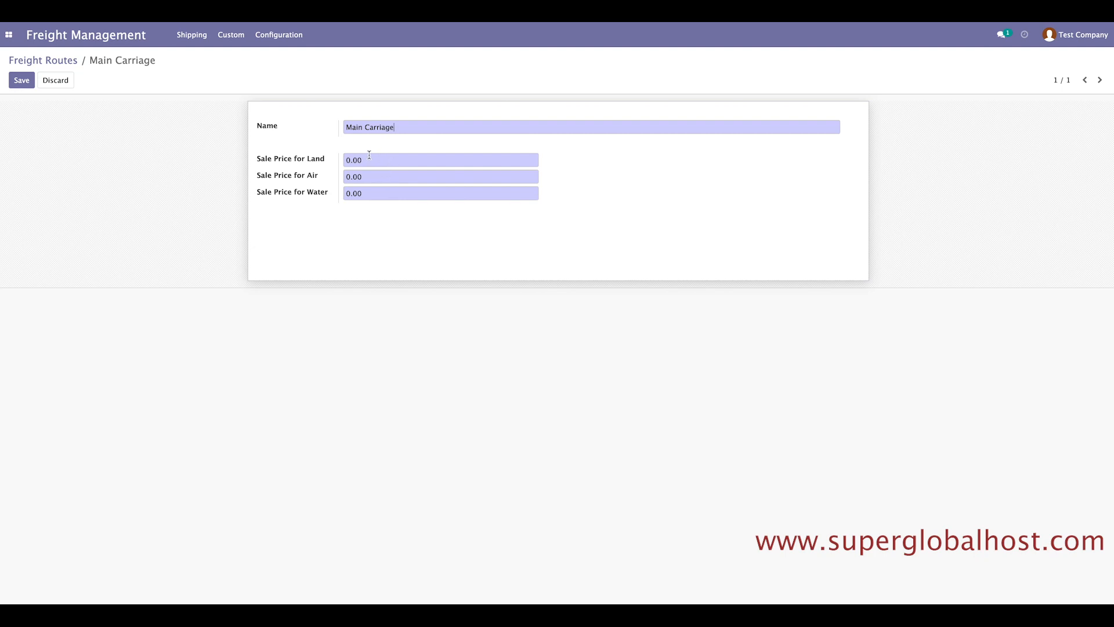
left_click_drag(395, 126, 343, 127)
left_click(291, 135)
left_click(338, 143)
left_click(351, 158)
left_click_drag(351, 159, 344, 160)
Start a blank new route, then leave it unsaved for the Freight Routes list.
left_click(50, 60)
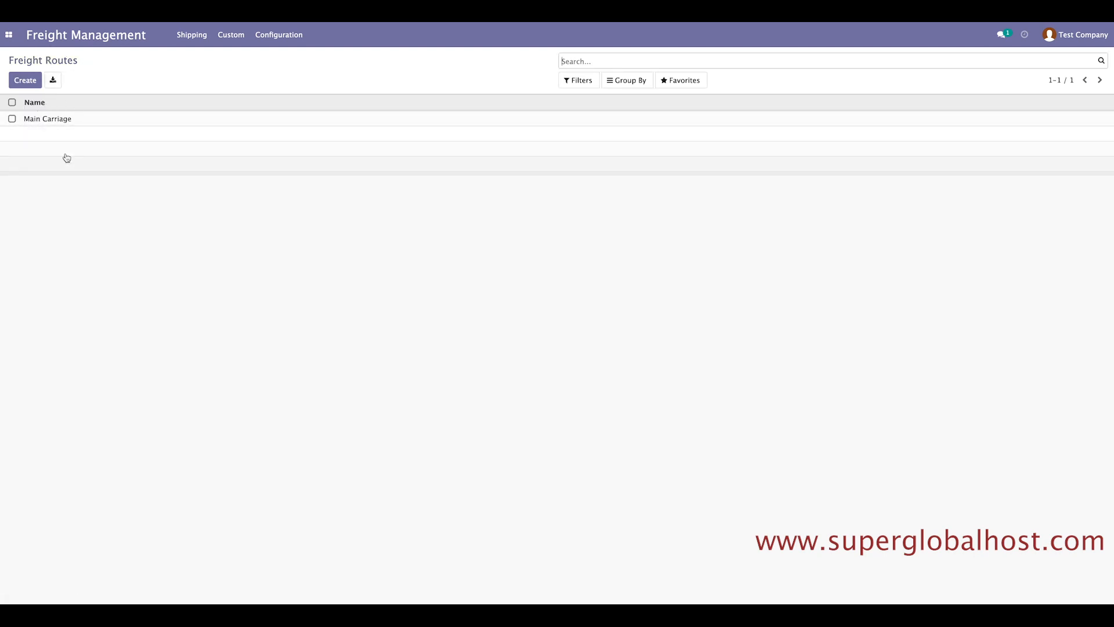
left_click(32, 81)
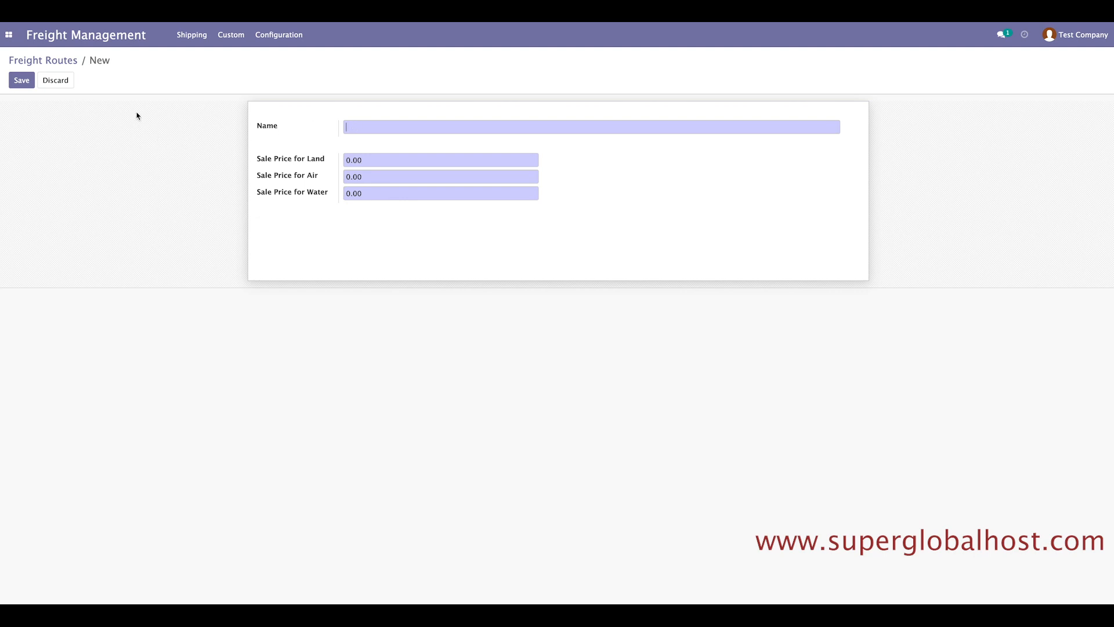
left_click(32, 59)
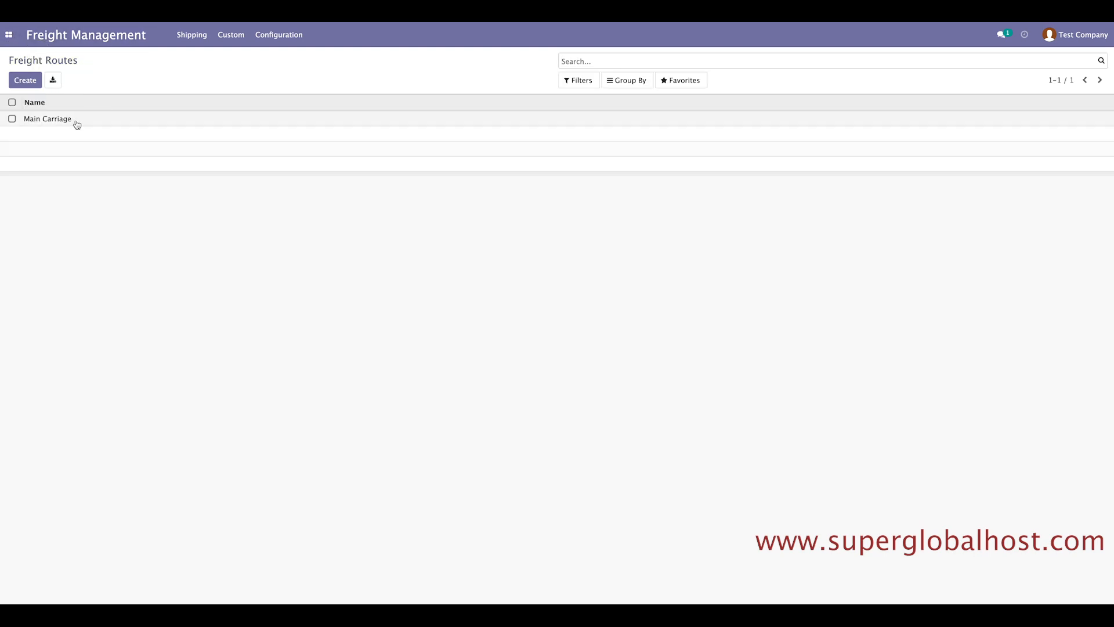
Duplicate Main Carriage and rename the copy Pre-Carriage.
left_click(76, 123)
left_click(510, 80)
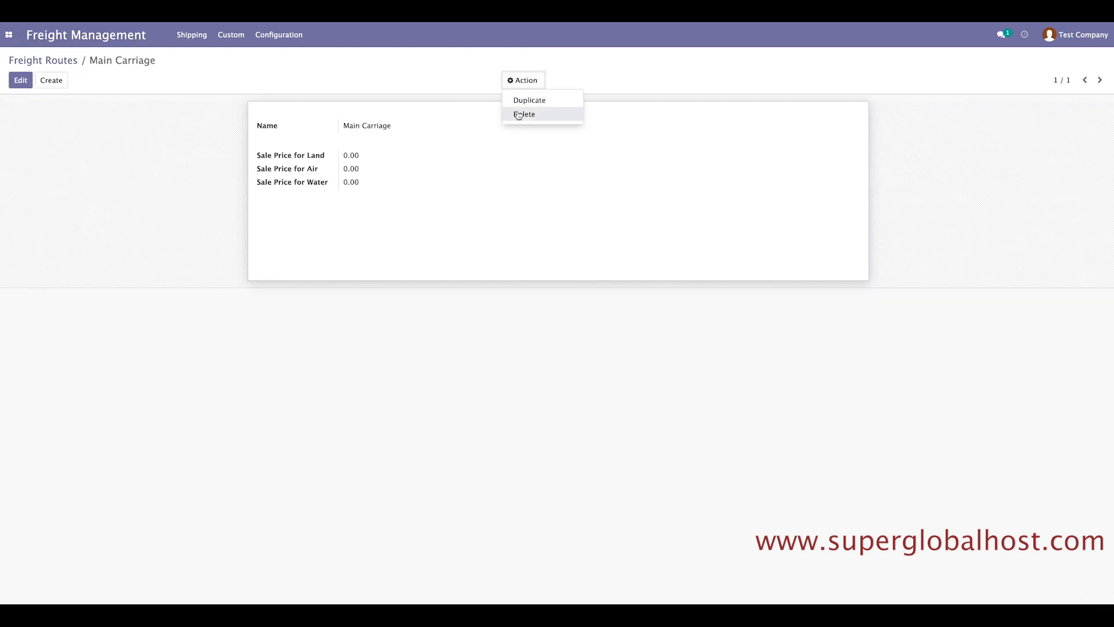
left_click(524, 101)
left_click_drag(363, 124, 341, 123)
type("Pre")
key("BackSpace")
type("-Carriage")
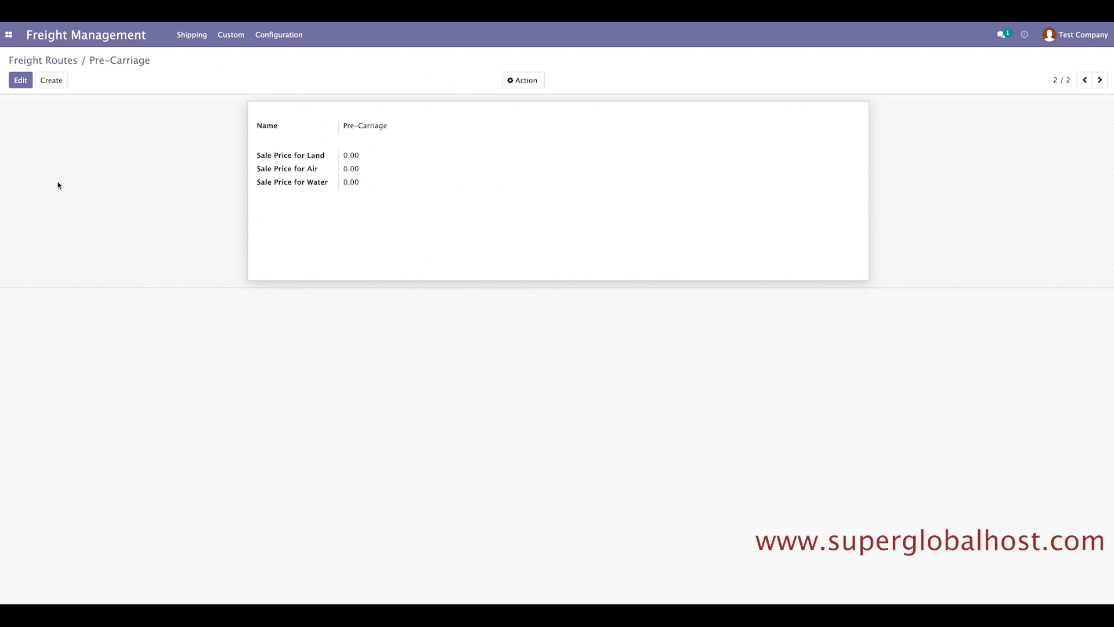
Duplicate Pre-Carriage as Post-Carriage with land, air and water prices 0.00, and save.
left_click(520, 80)
left_click(521, 104)
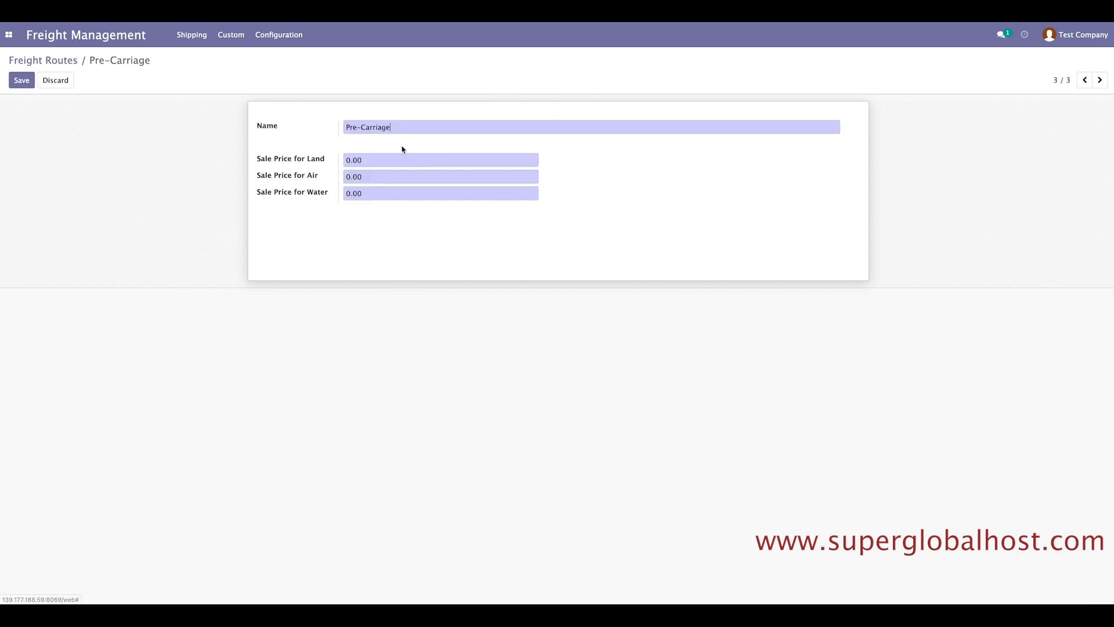
double_click(355, 127)
type("Post")
left_click(368, 155)
left_click(368, 174)
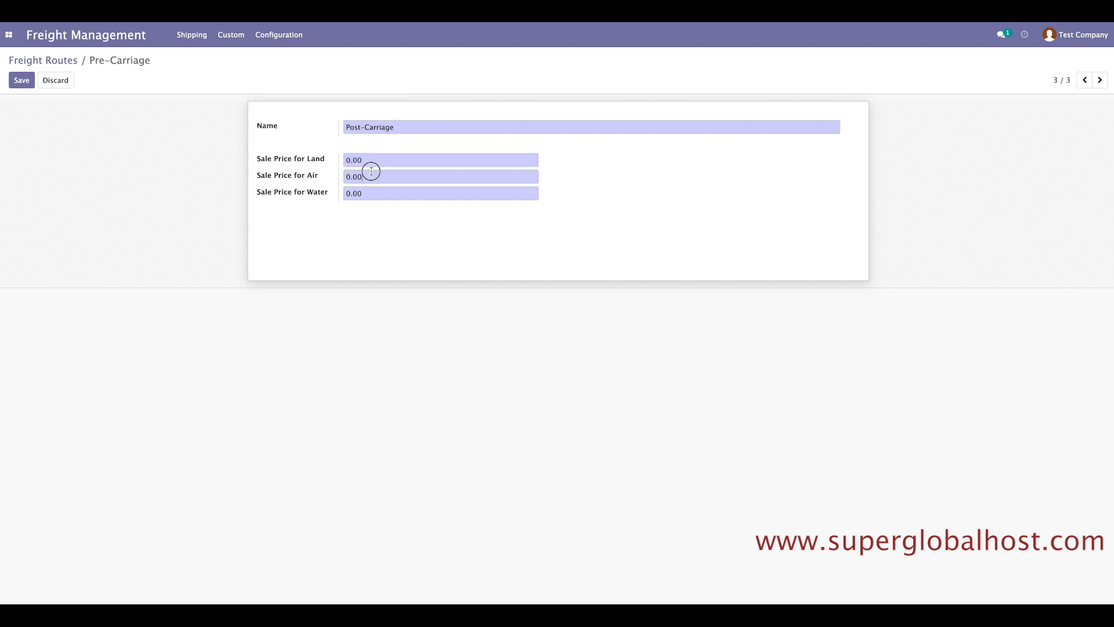
left_click(364, 193)
left_click(21, 80)
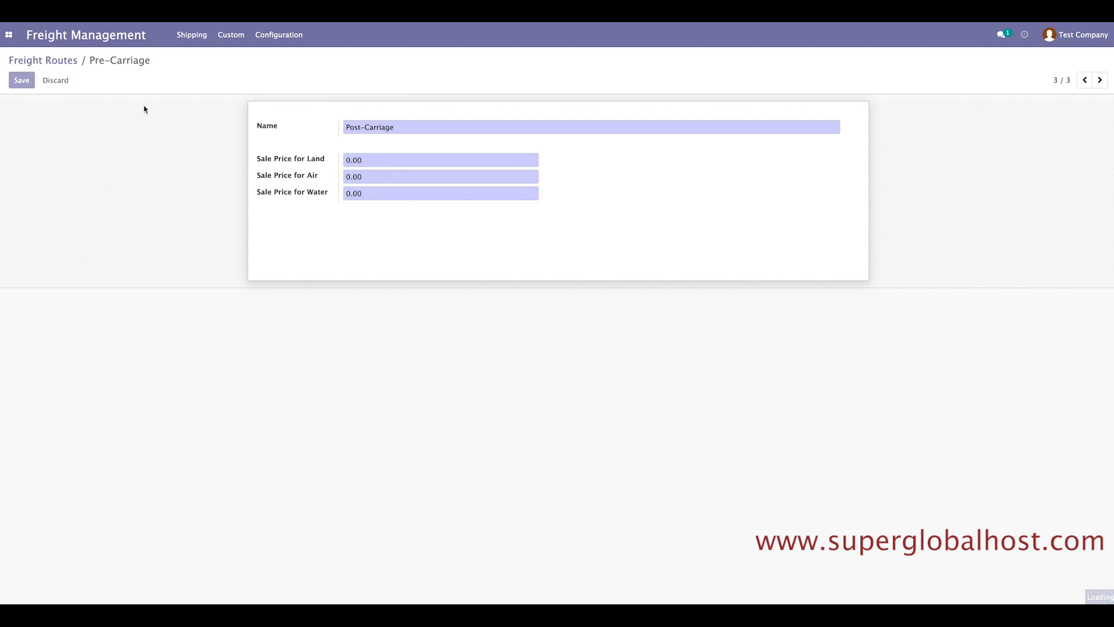
left_click(278, 36)
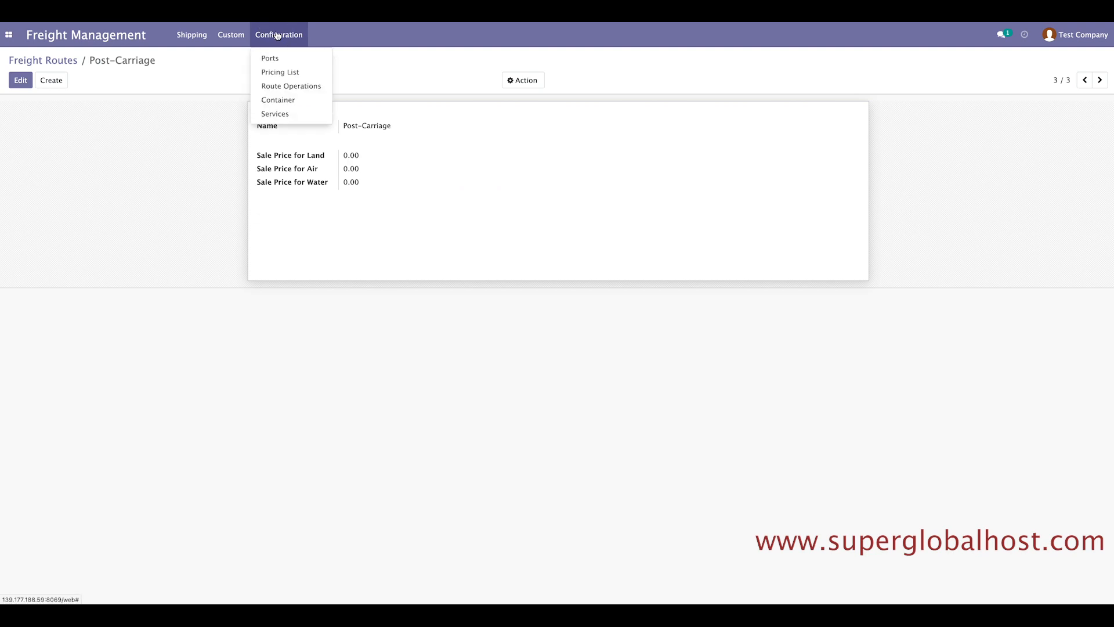
Rename the existing price list to Price list 1 and copy that name.
left_click(284, 73)
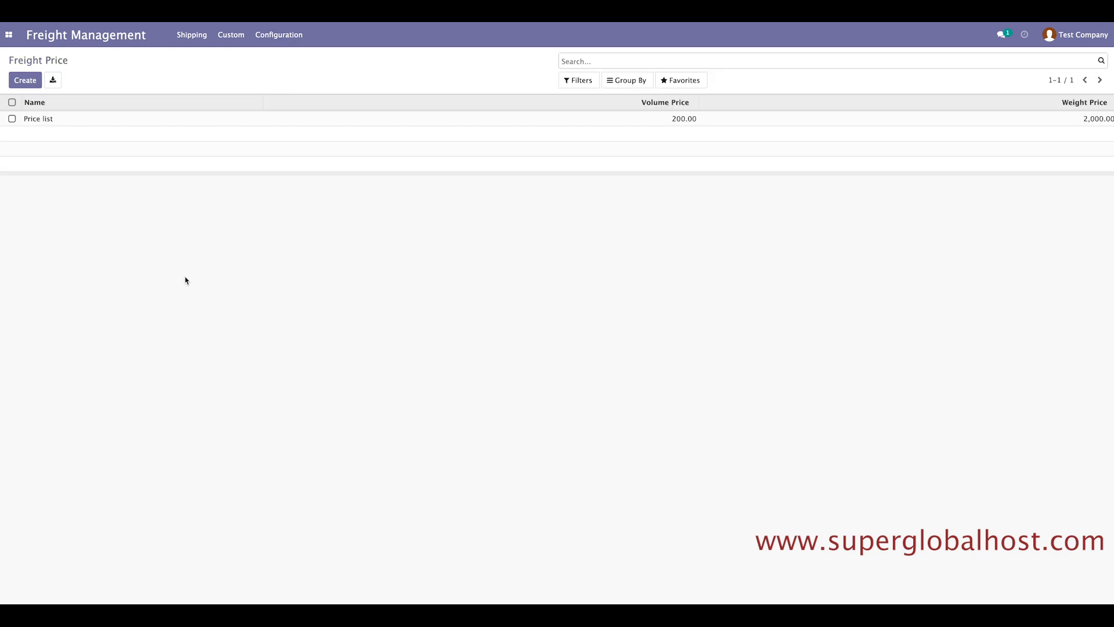
left_click(47, 121)
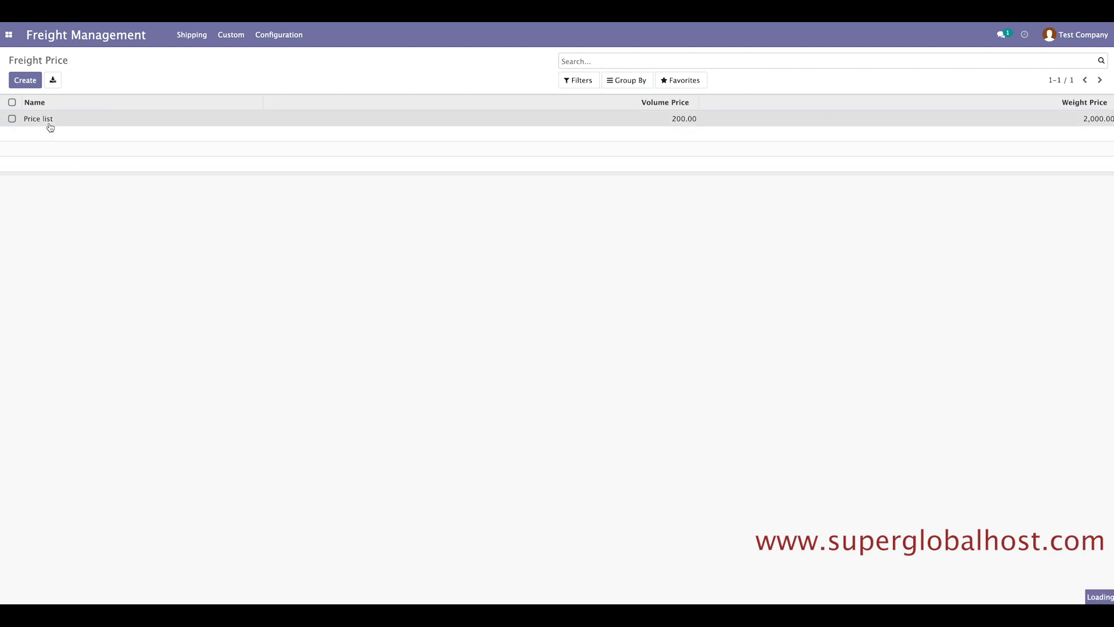
left_click(22, 83)
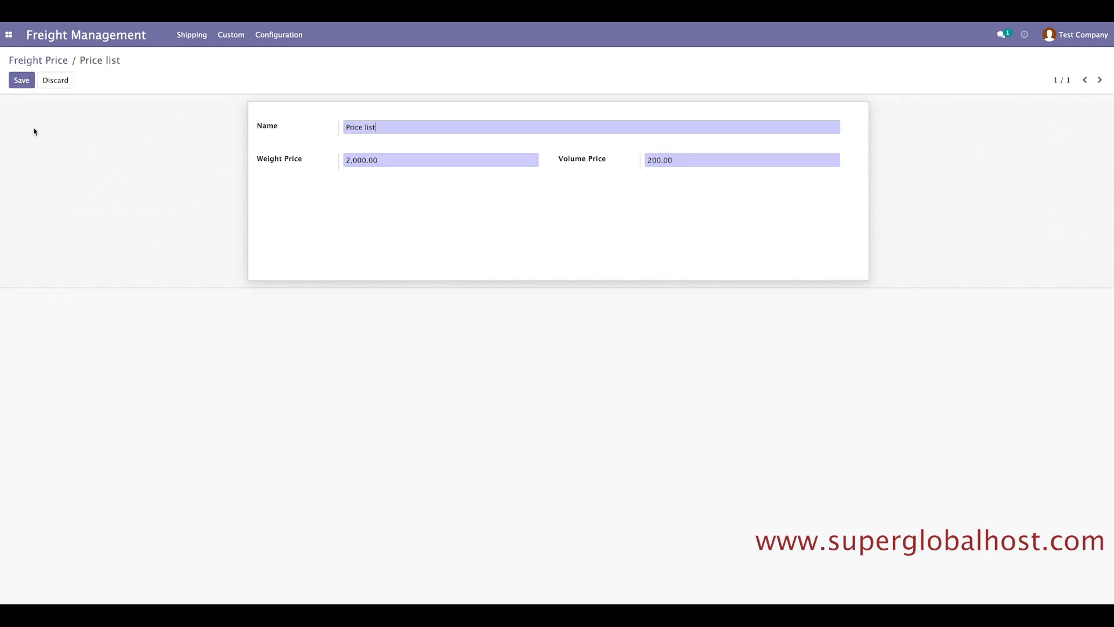
left_click_drag(390, 126, 338, 124)
left_click(363, 126)
left_click_drag(400, 130, 346, 126)
right_click(355, 126)
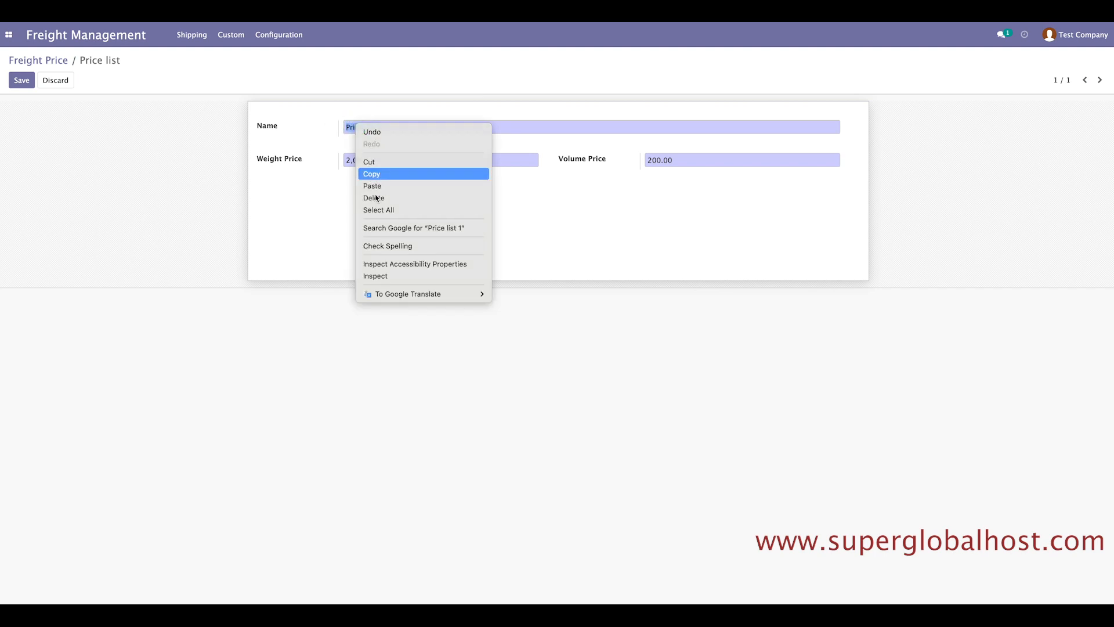
left_click(377, 172)
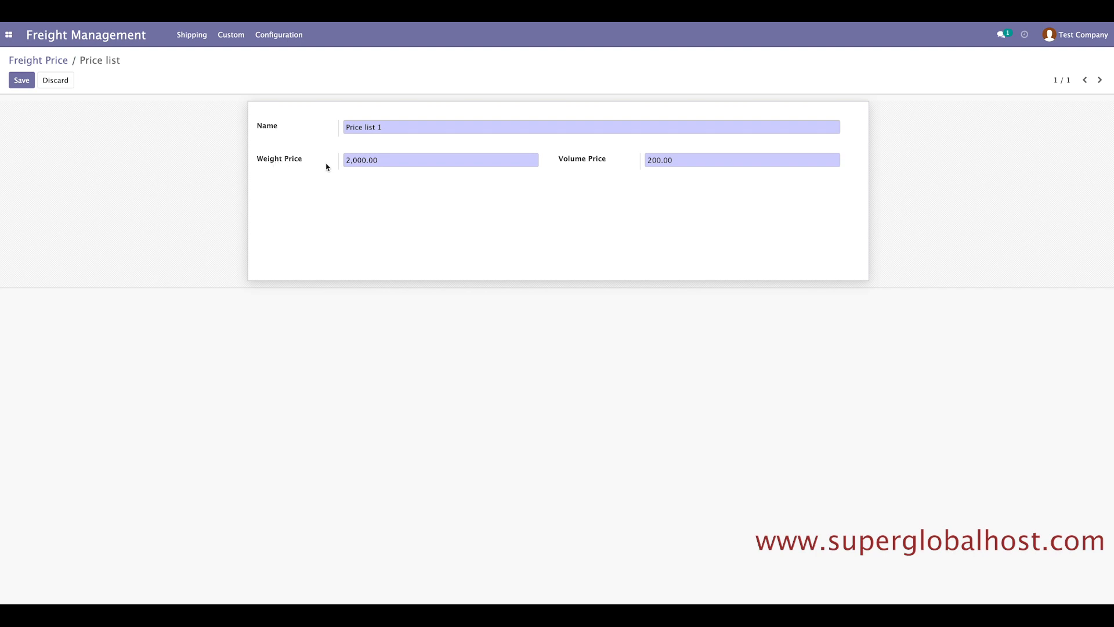
Check its weight price 2,000.00 and volume price 200.00.
left_click_drag(386, 161, 343, 159)
left_click(454, 235)
left_click_drag(708, 158, 635, 160)
left_click(651, 197)
Save Price list 1, then create Price list 2 with weight price 1200.00.
left_click(23, 81)
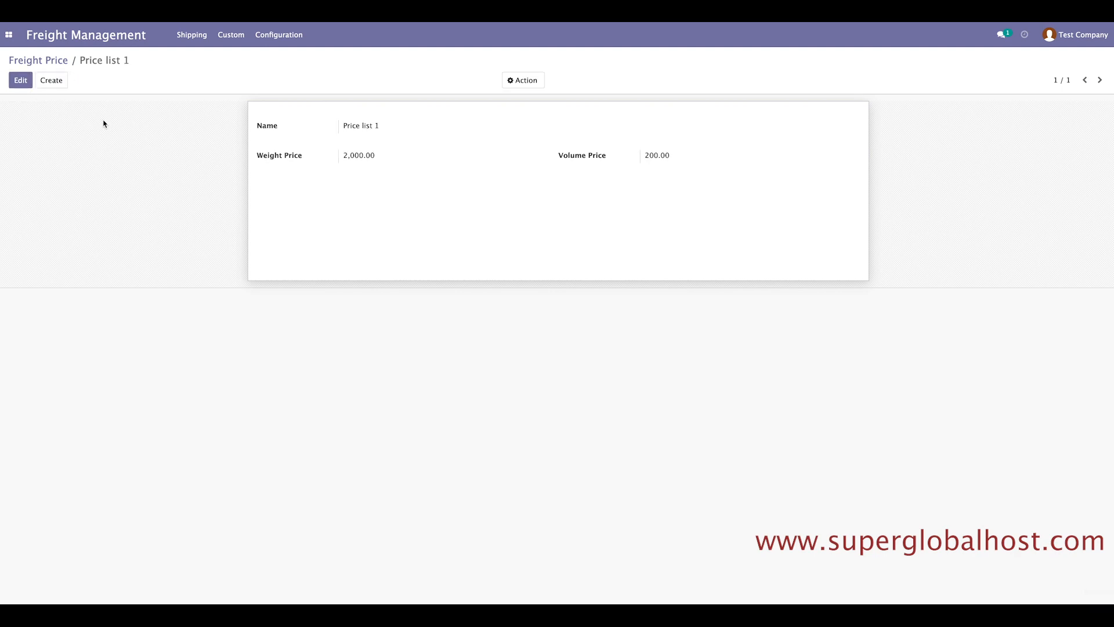
left_click(57, 89)
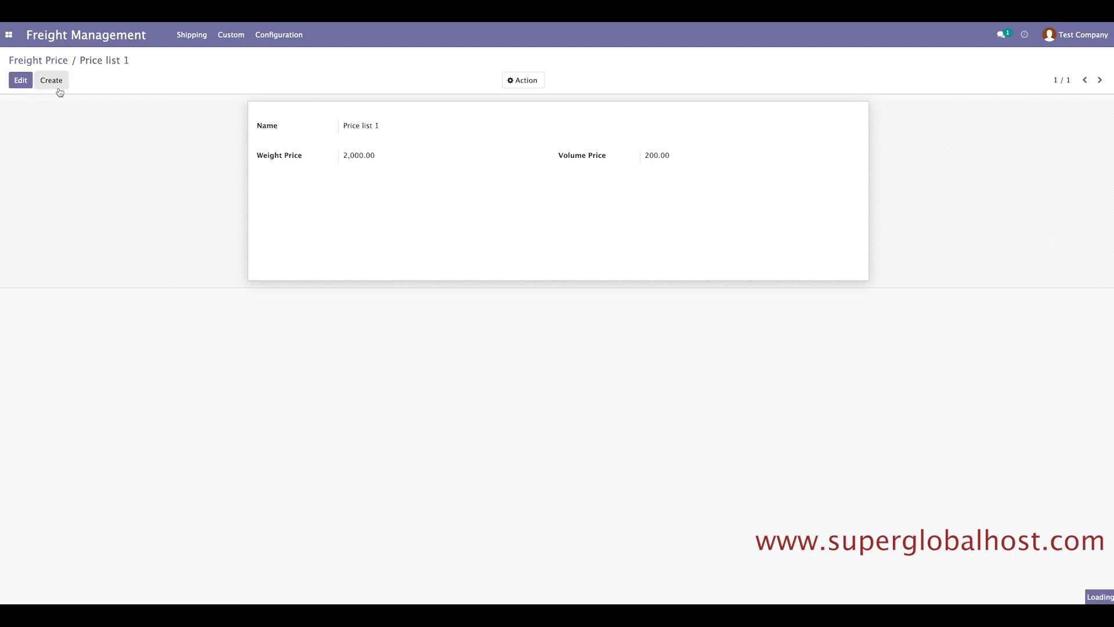
right_click(398, 123)
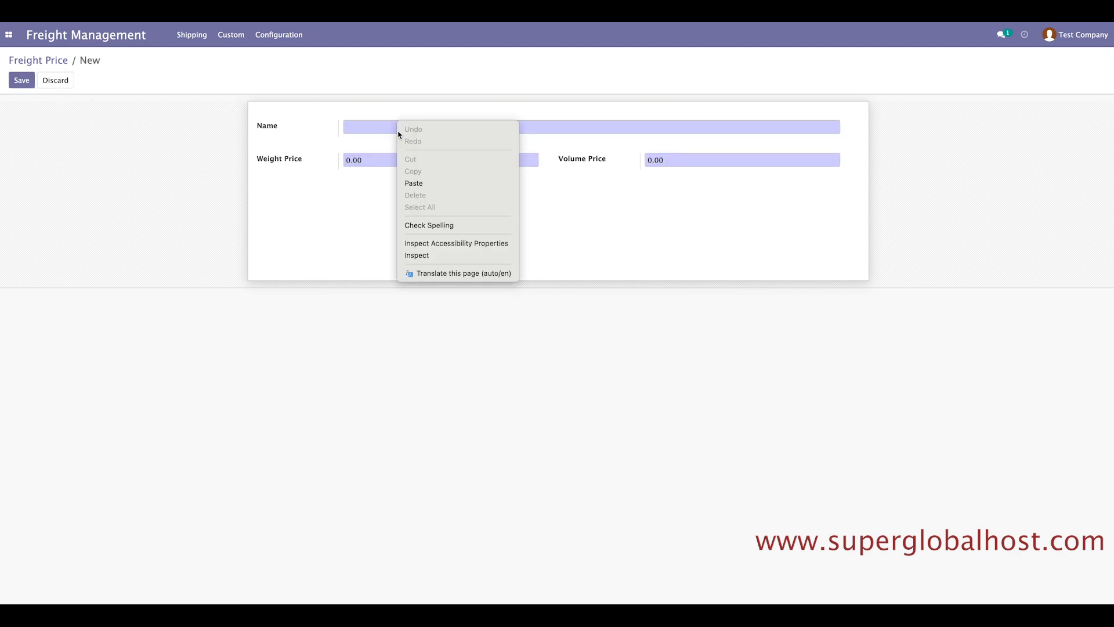
left_click(410, 182)
key("BackSpace")
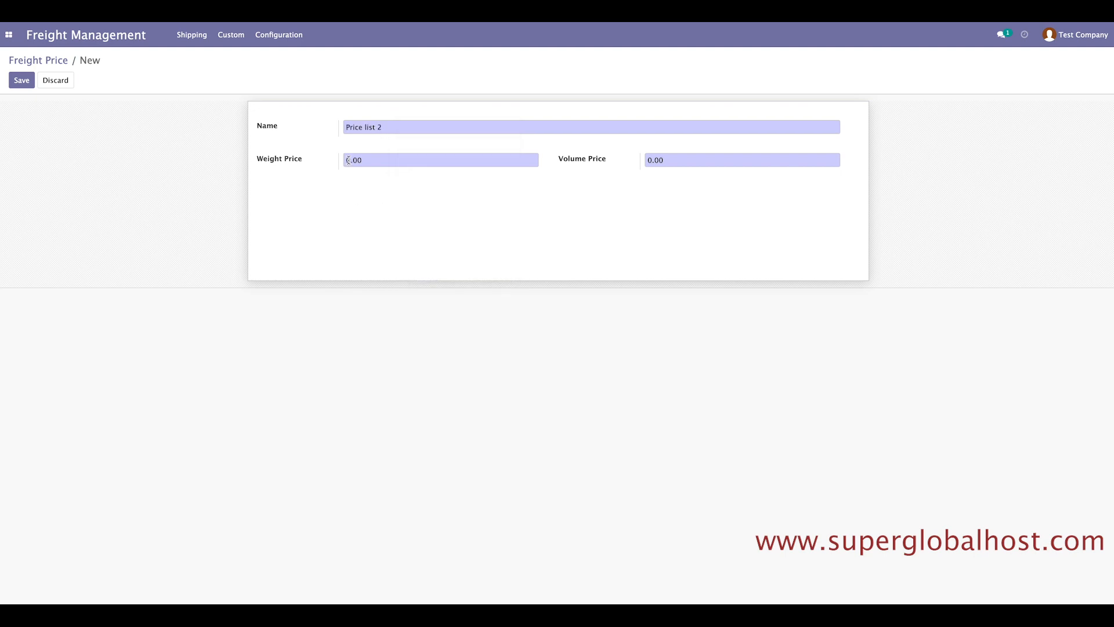
type("12")
Enter volume price 150.00 and save Price list 2.
left_click(652, 160)
type("300")
key("BackSpace")
key("BackSpace")
left_click(17, 82)
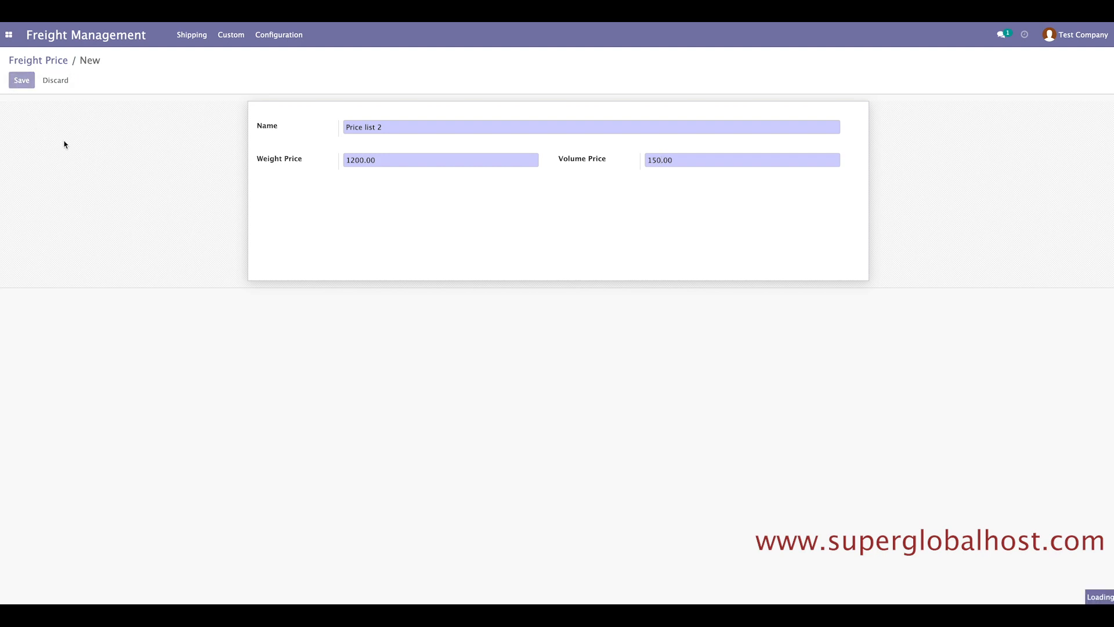
Open Configuration > Services: Food and Accomodation at 100.00, the other three at 0.00.
left_click(274, 36)
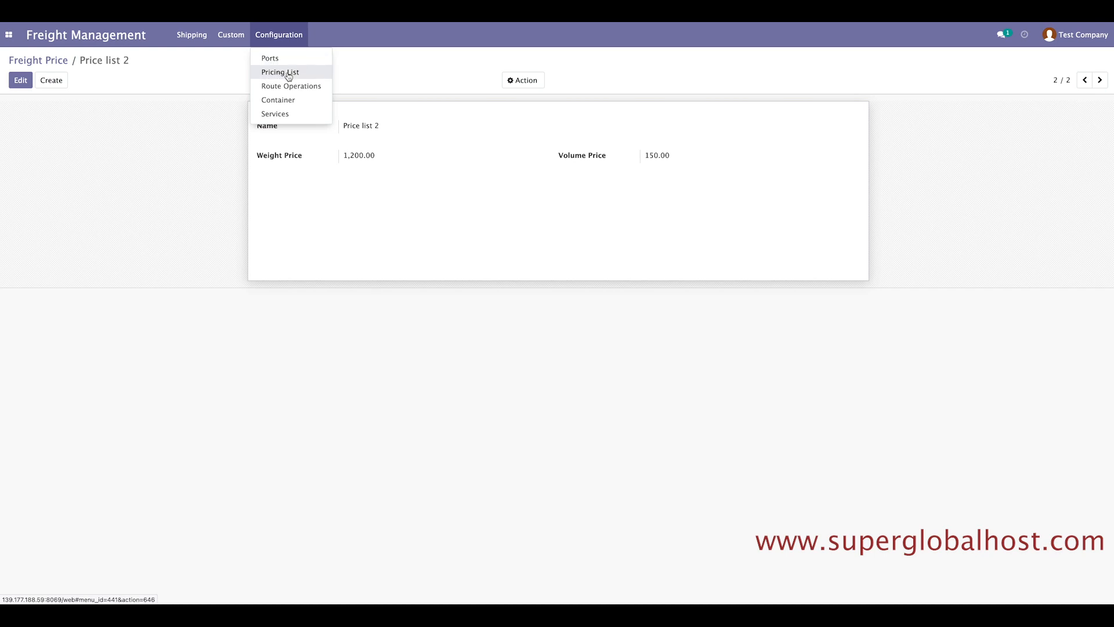
left_click(280, 115)
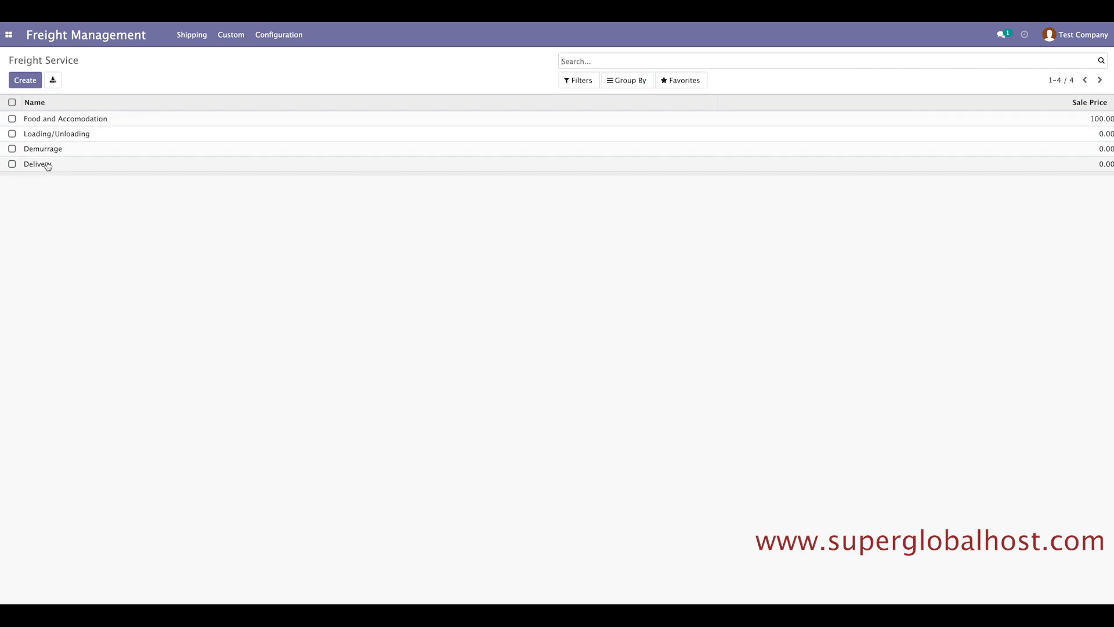
left_click(231, 37)
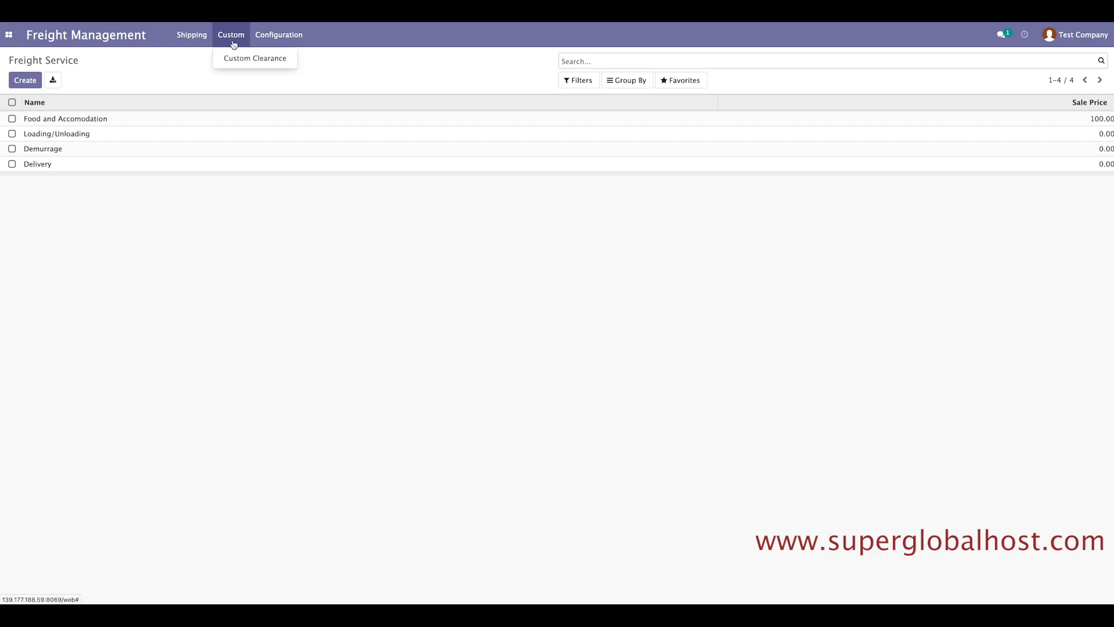
left_click(279, 35)
left_click(367, 76)
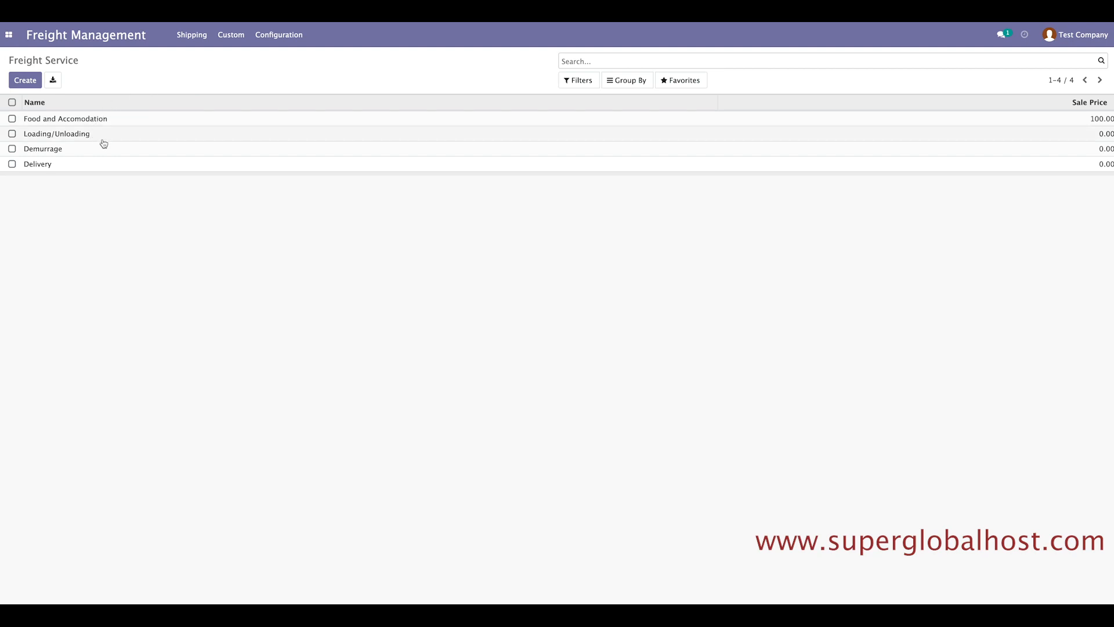
left_click(232, 34)
left_click(232, 57)
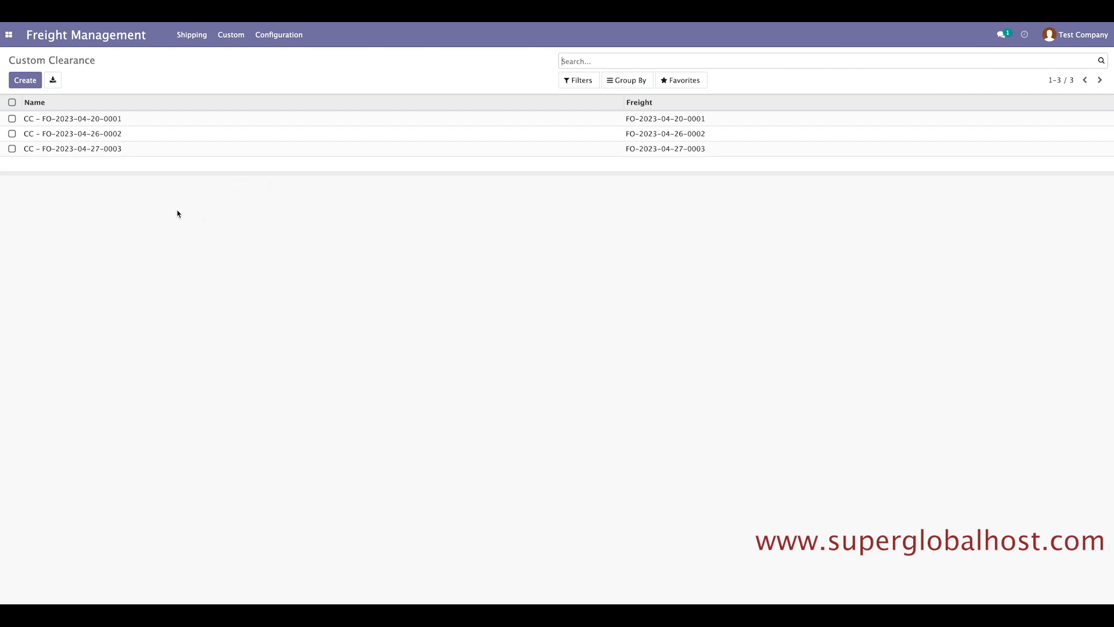
left_click(108, 152)
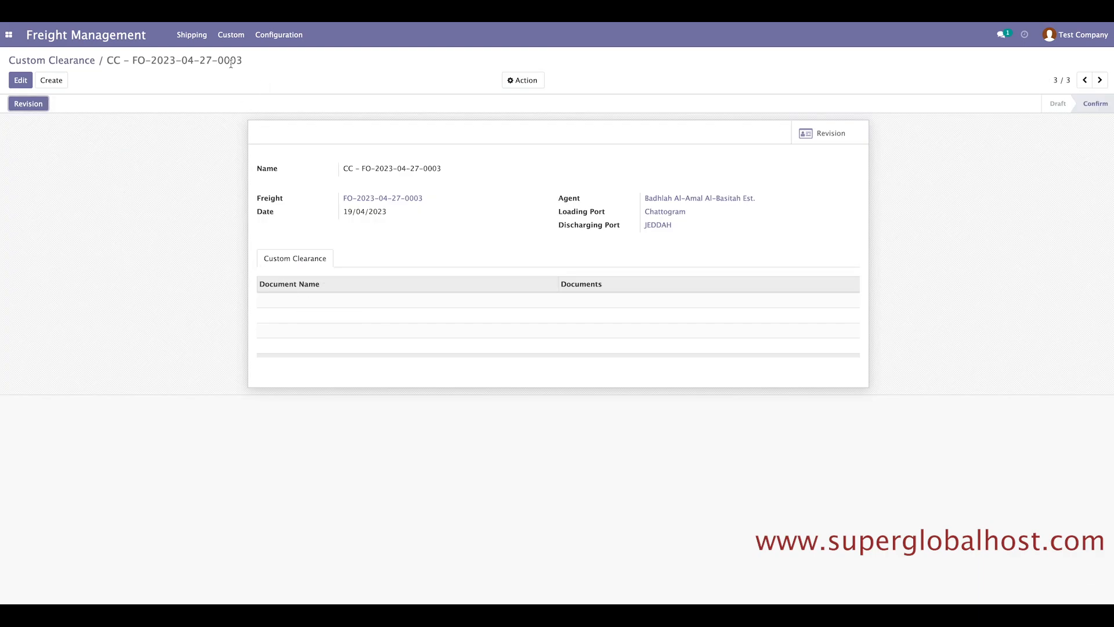
left_click(189, 36)
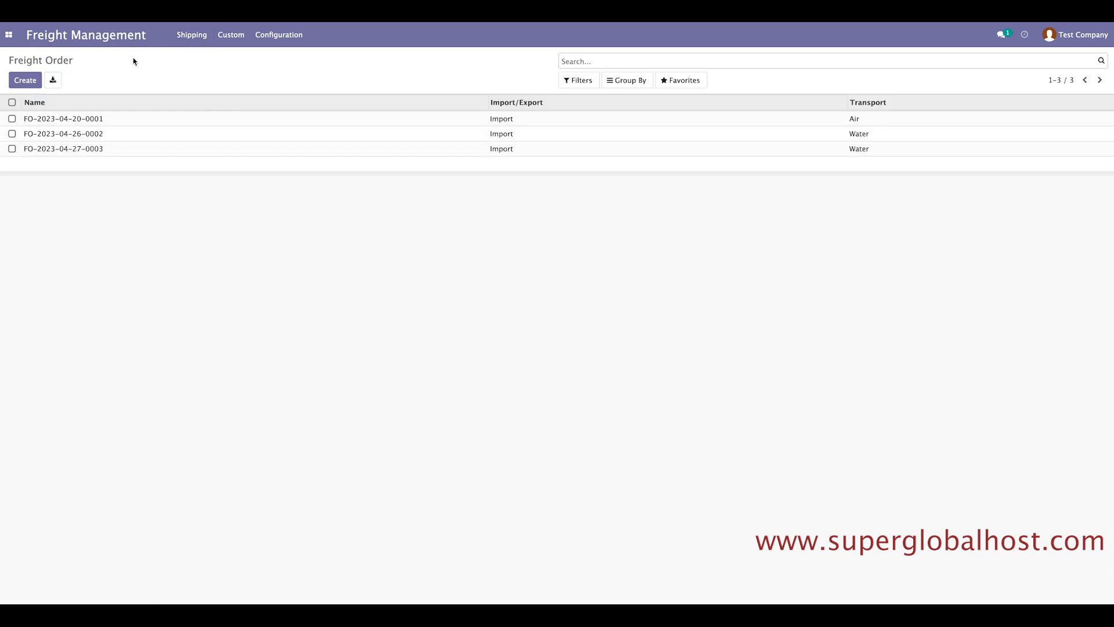
Create a new freight order with shipper B F Trading International, typed as Import.
left_click_drag(11, 61, 74, 62)
left_click(105, 69)
left_click(25, 81)
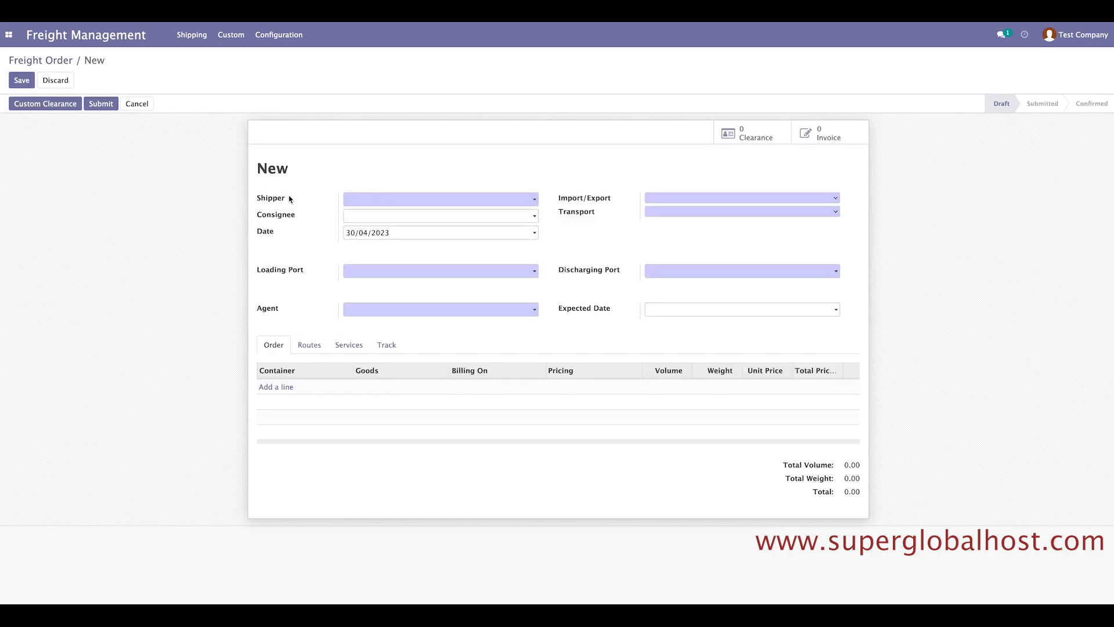
left_click(394, 201)
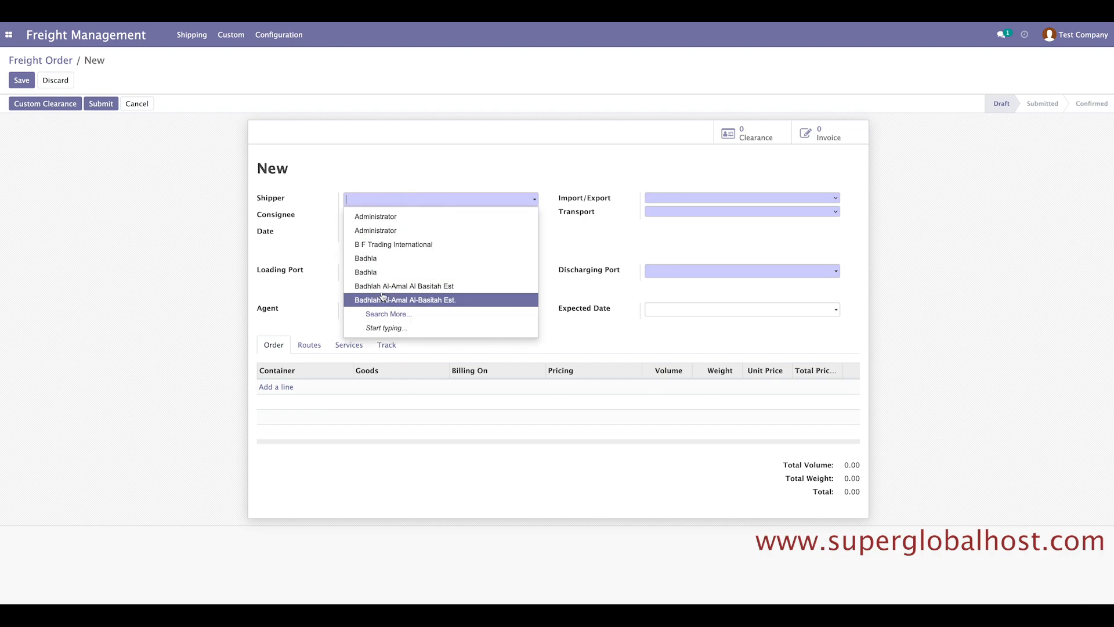
left_click(399, 249)
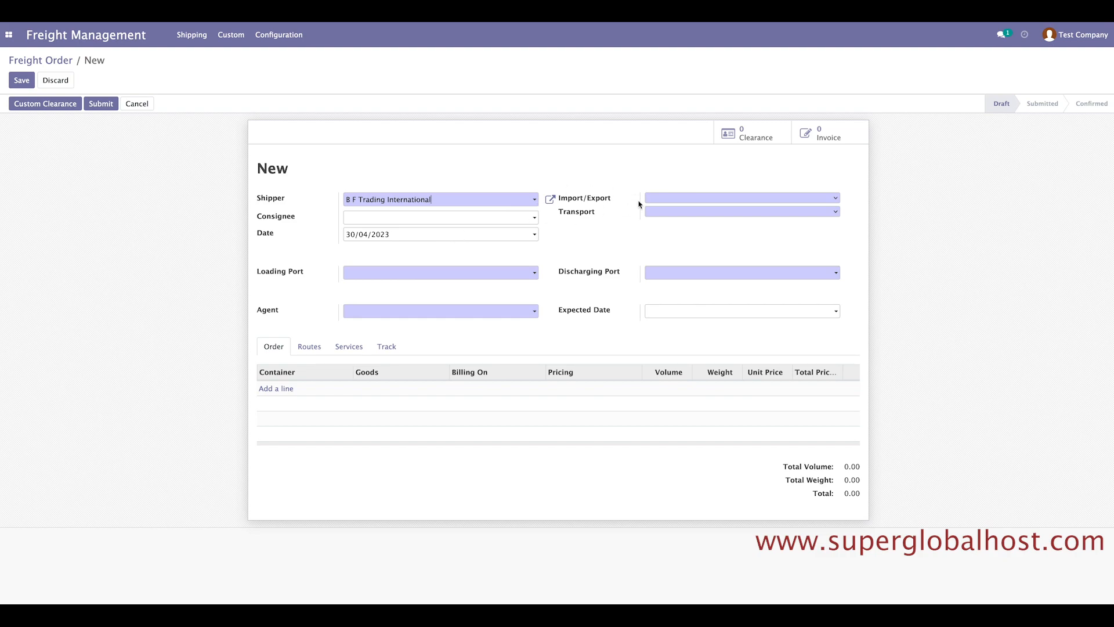
left_click(660, 198)
Set consignee Test Company, loading port Chattogram and discharging port JEDDAH.
left_click(383, 218)
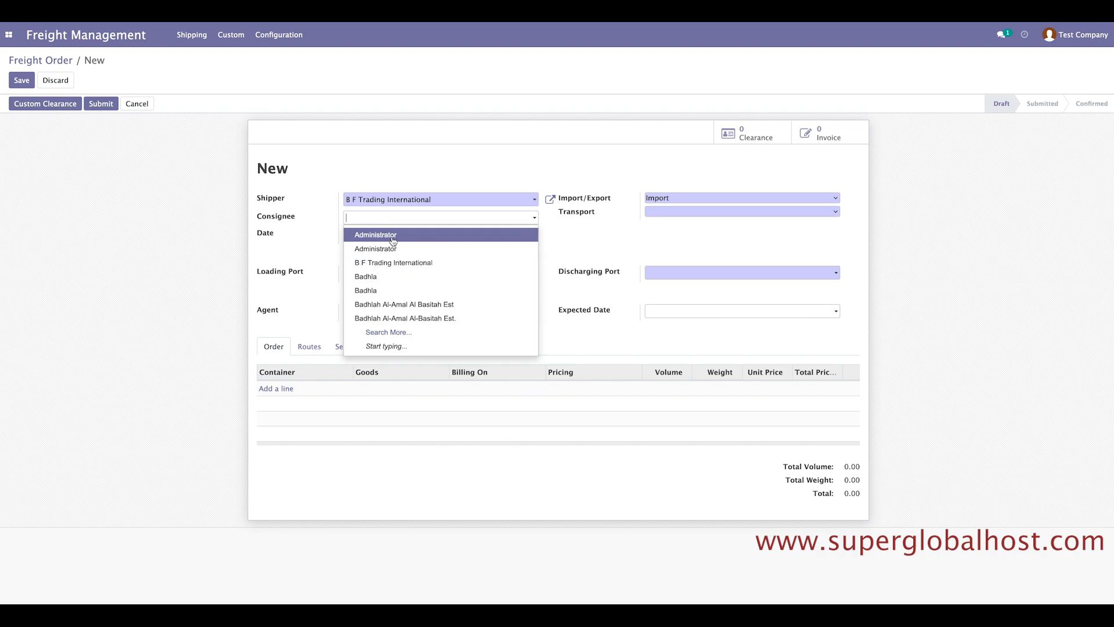
left_click(387, 321)
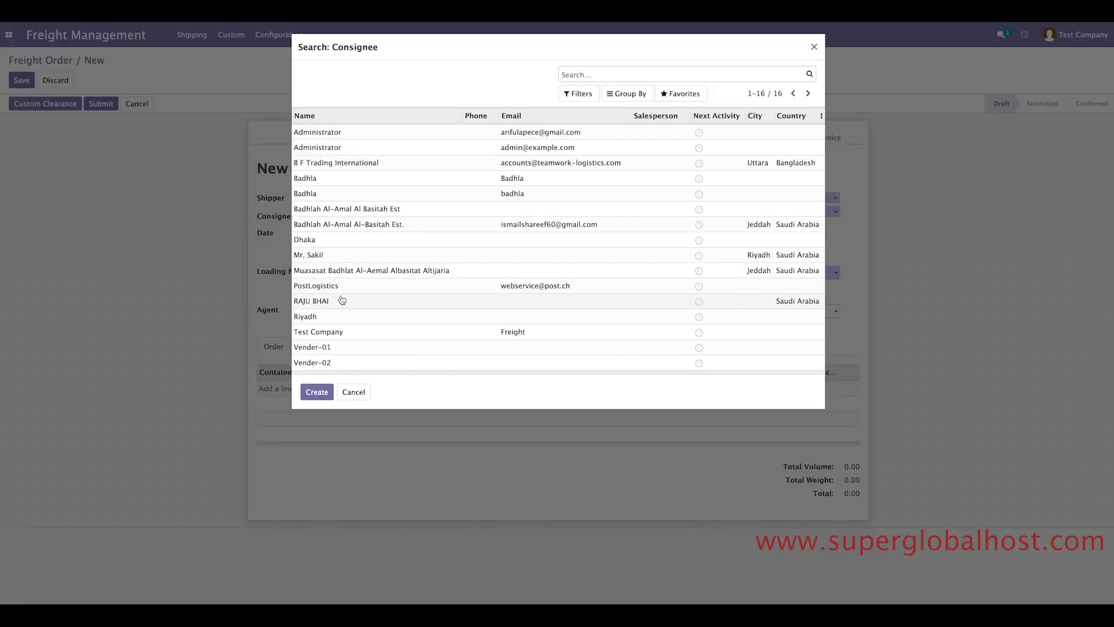
left_click(367, 331)
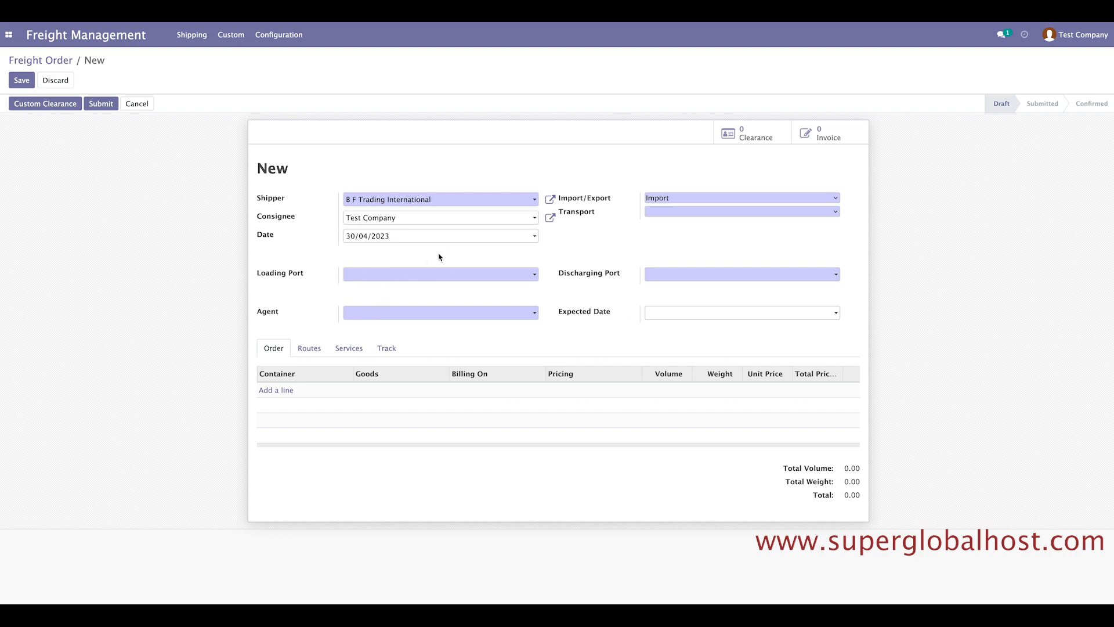
left_click(361, 277)
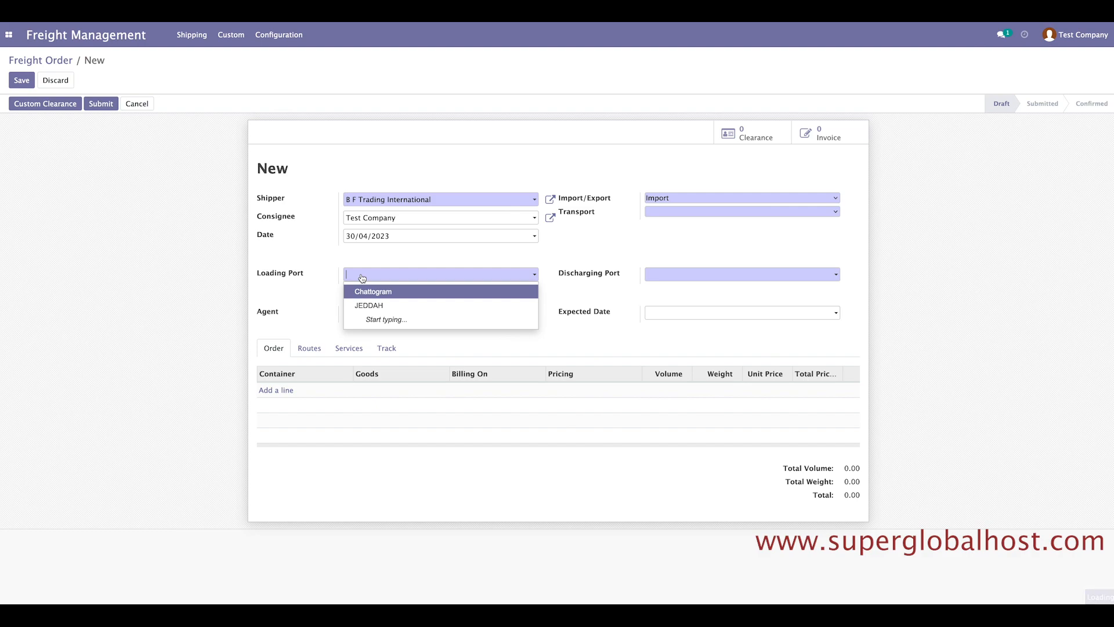
left_click(364, 295)
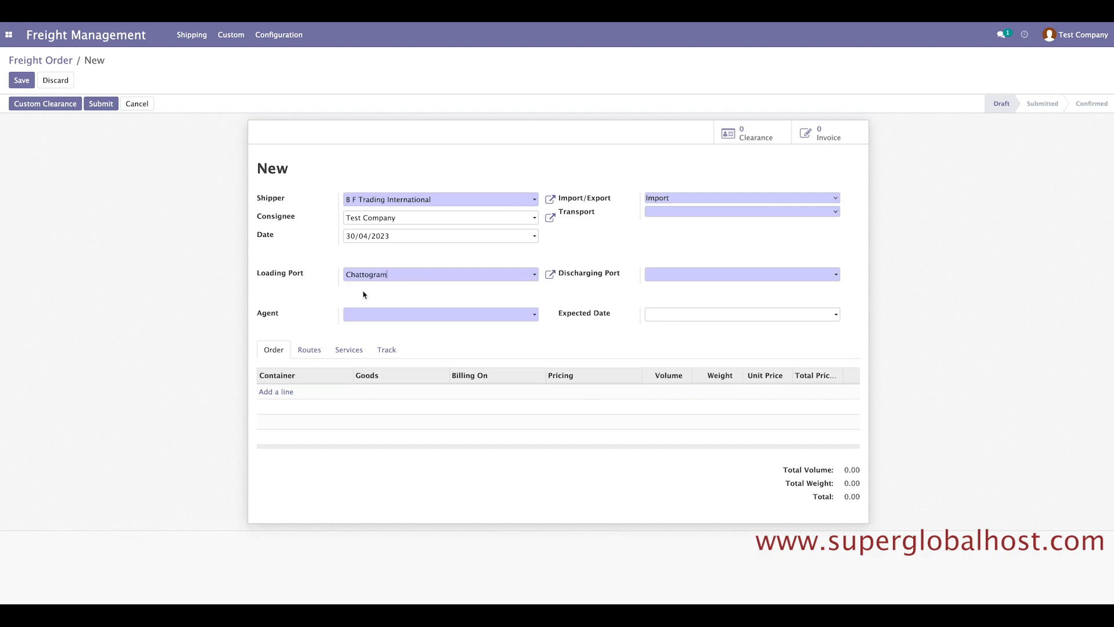
left_click(658, 274)
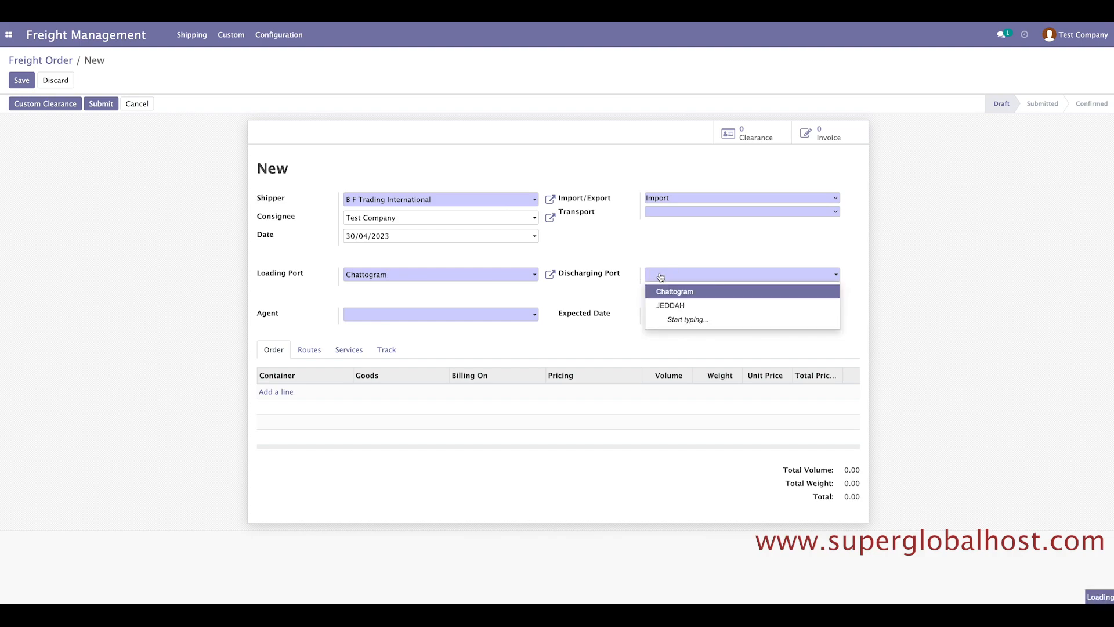
left_click(660, 306)
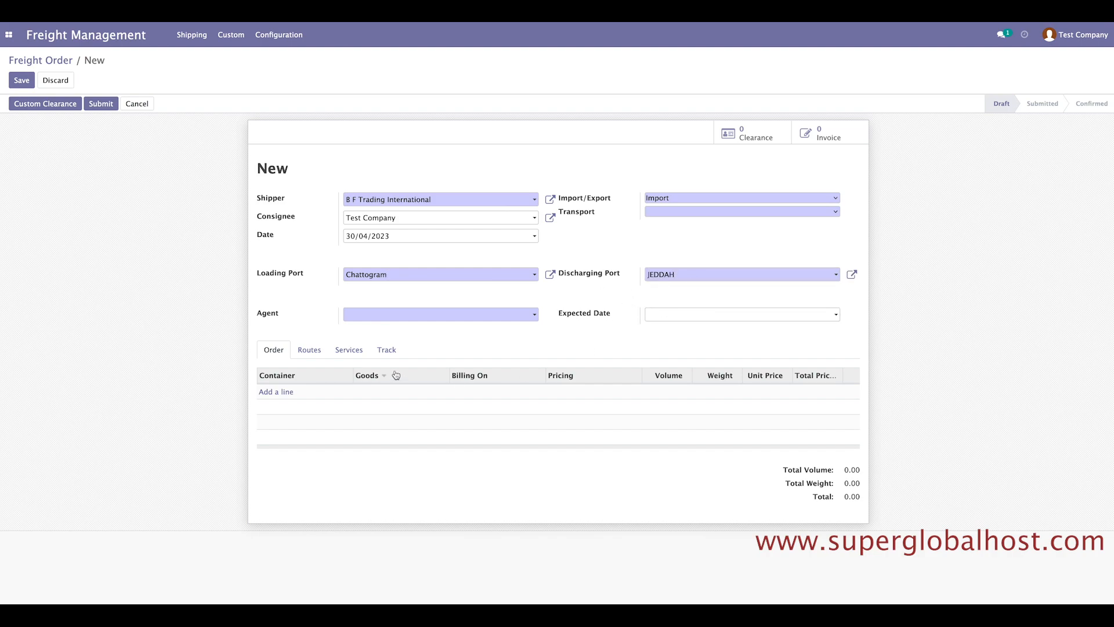
Make B F Trading International the agent with expected date 06/05/2023.
left_click(352, 320)
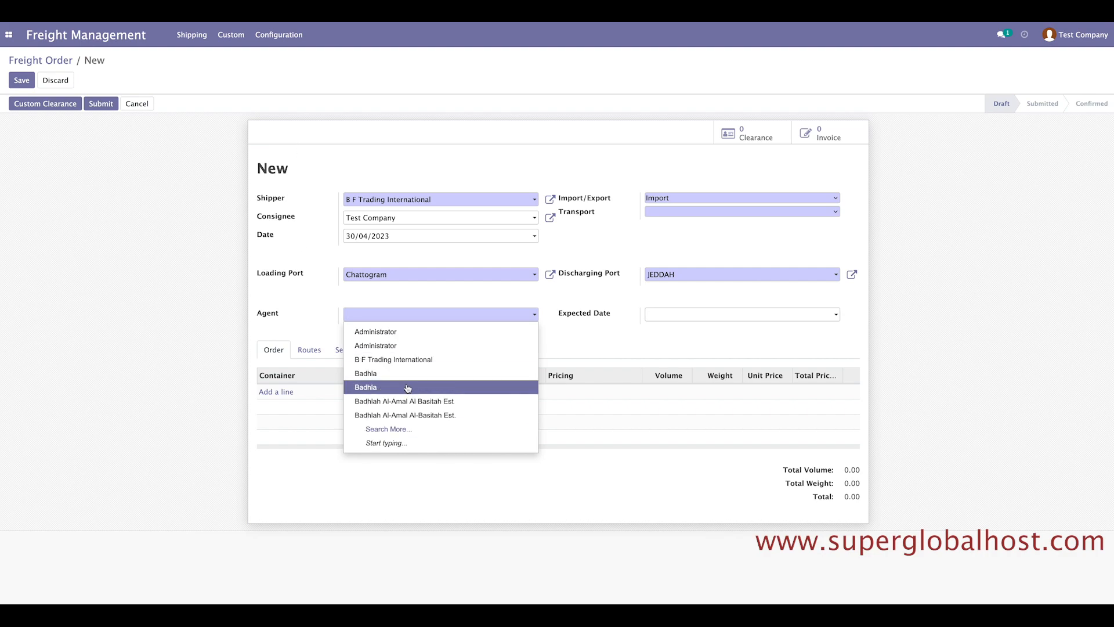
left_click(390, 365)
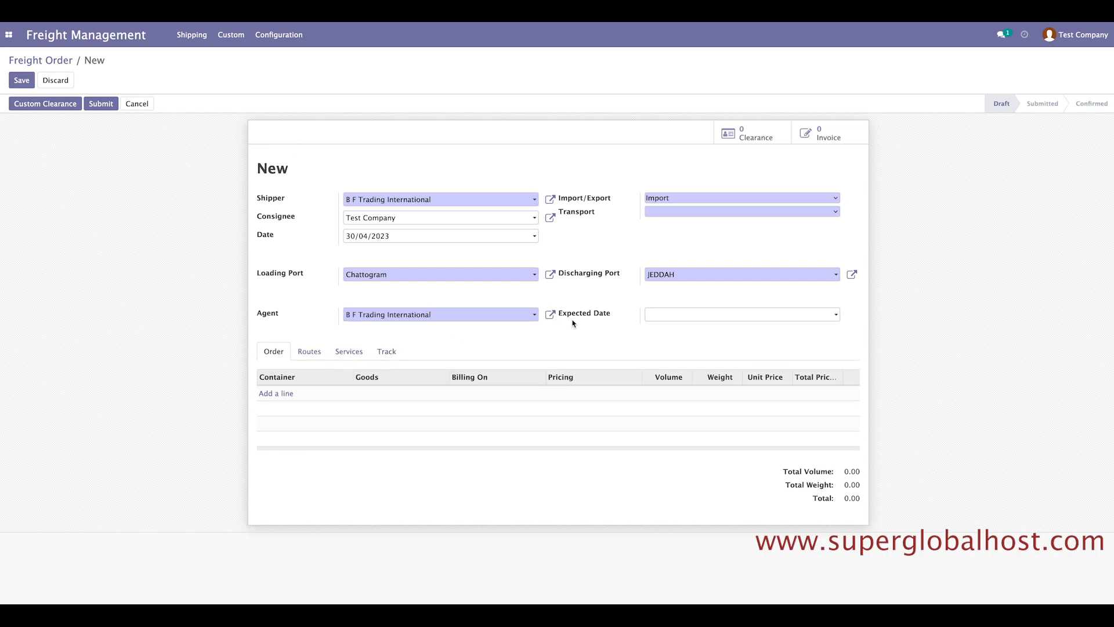
left_click(671, 320)
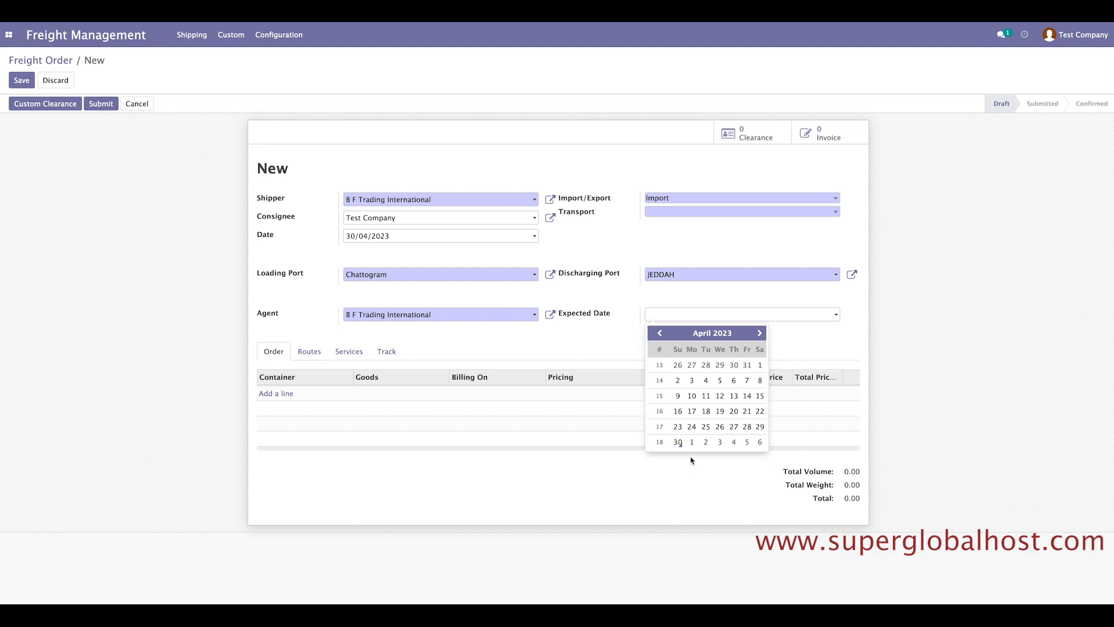
left_click(760, 444)
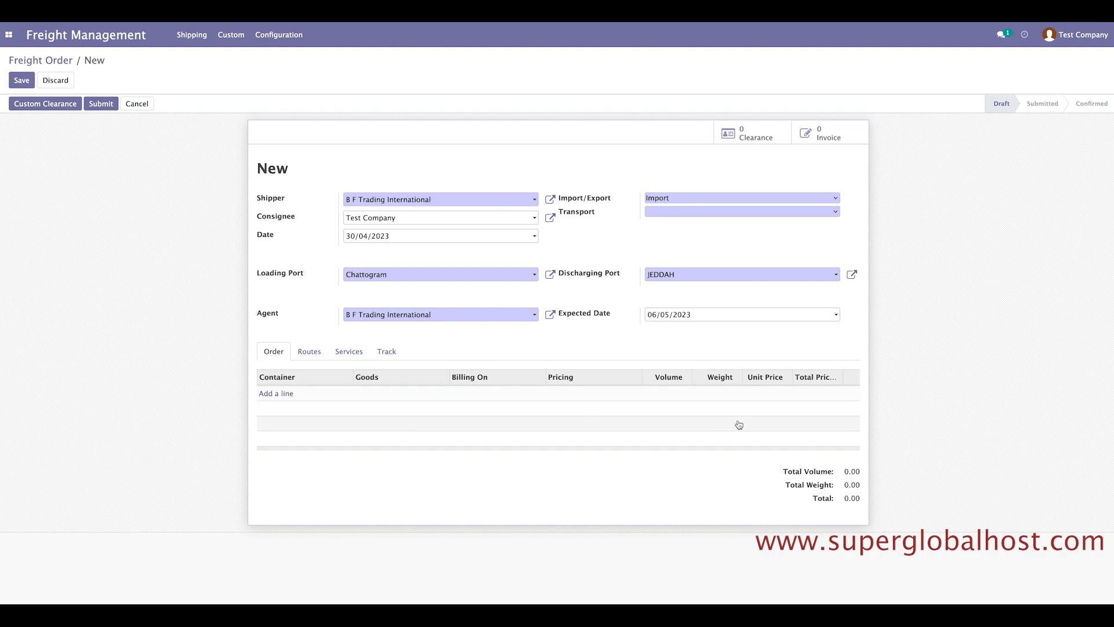
Add a Big Container line for Long Pant, billed on Weight at Price list 1 (2,000.00 per unit).
left_click(275, 394)
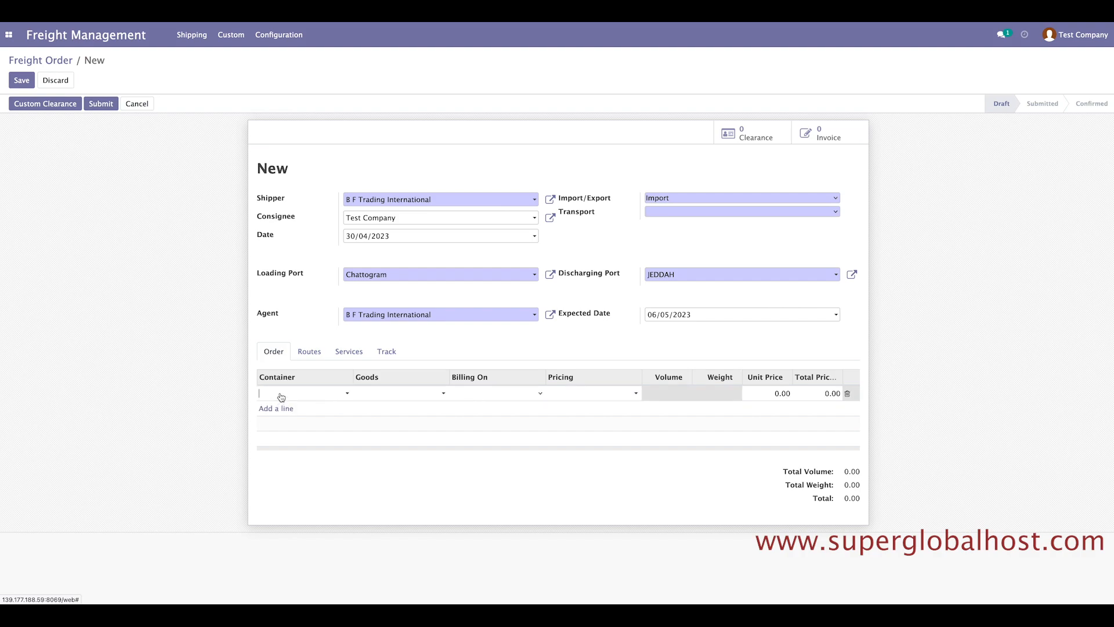
left_click(281, 394)
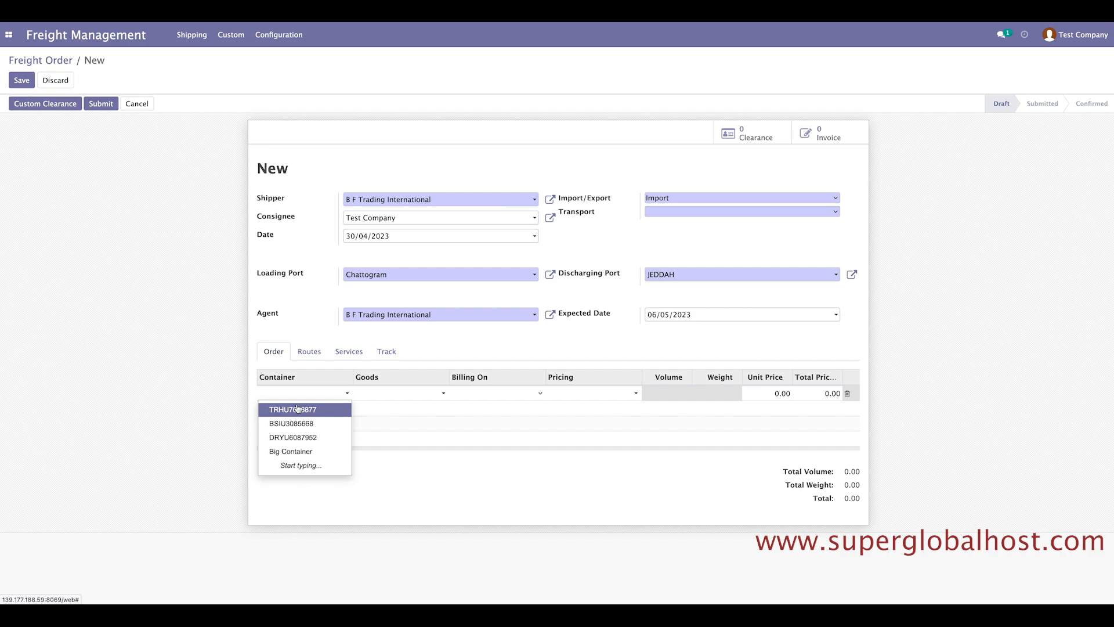
left_click(292, 452)
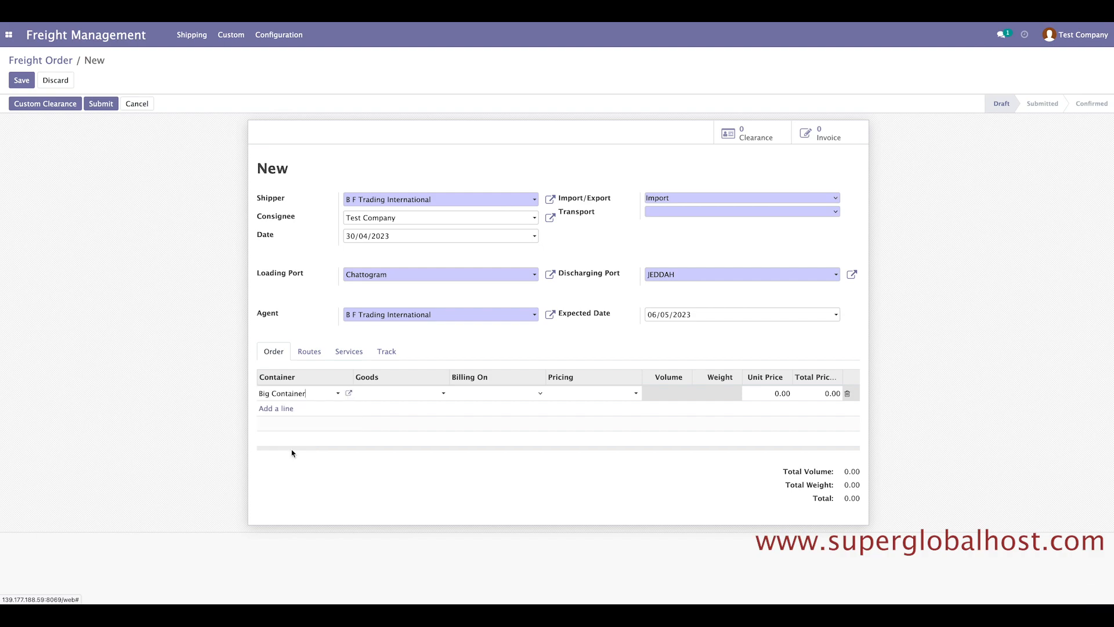
left_click(395, 396)
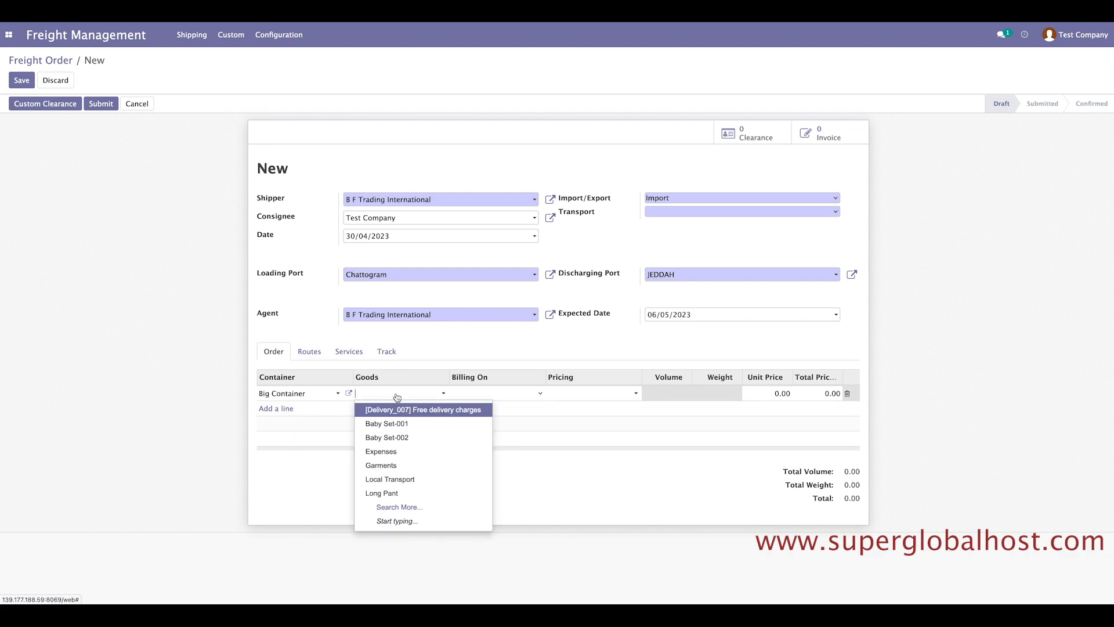
left_click(399, 493)
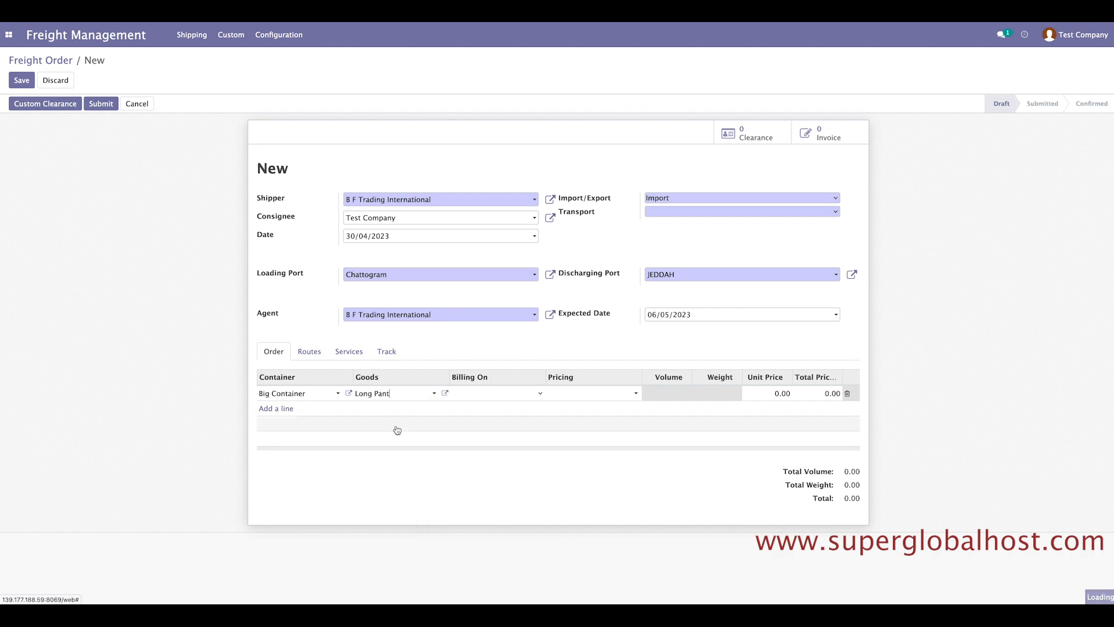
left_click(504, 394)
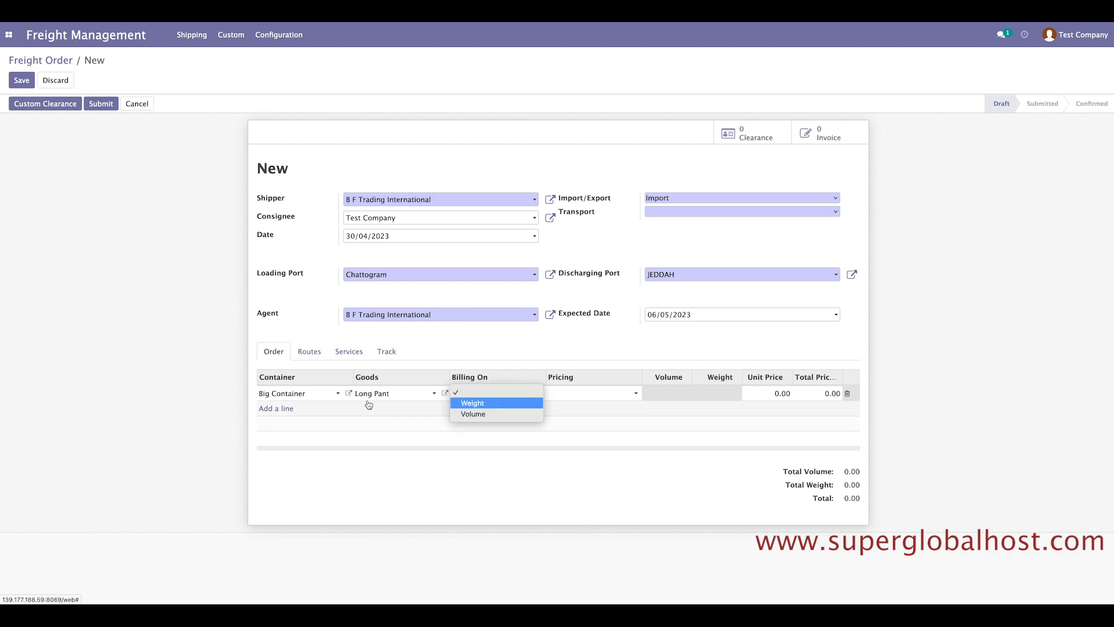
left_click(478, 404)
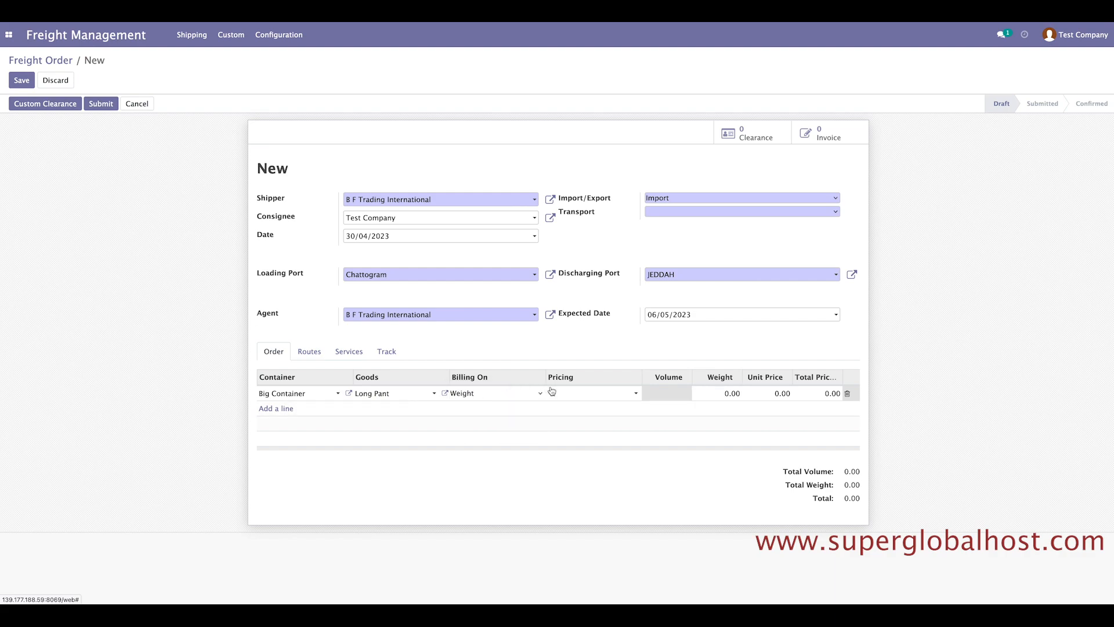
left_click(585, 396)
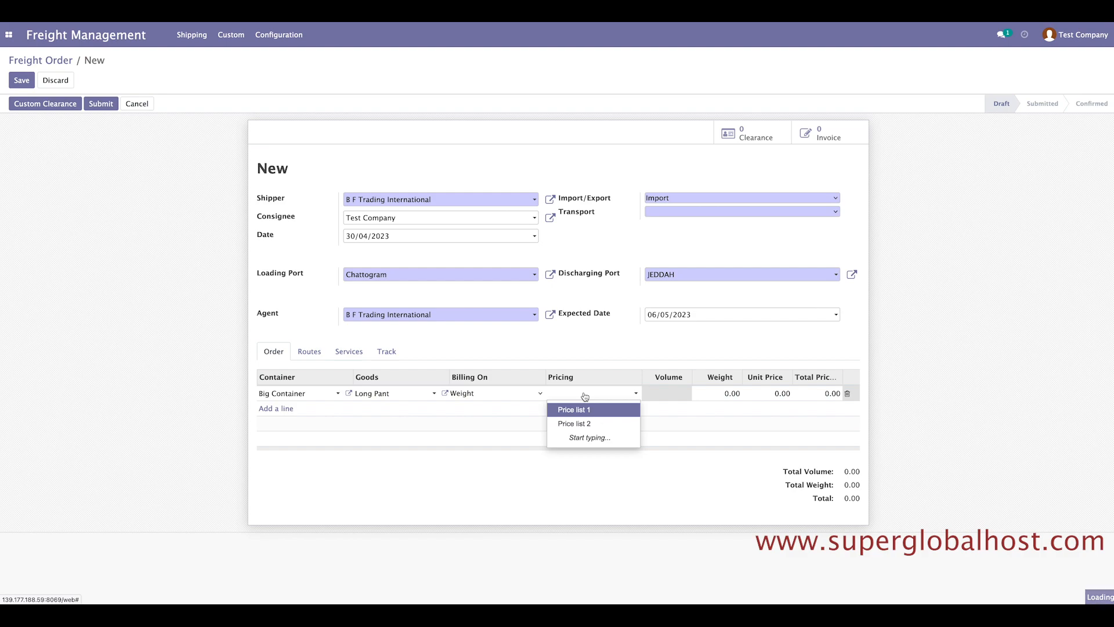
left_click(580, 424)
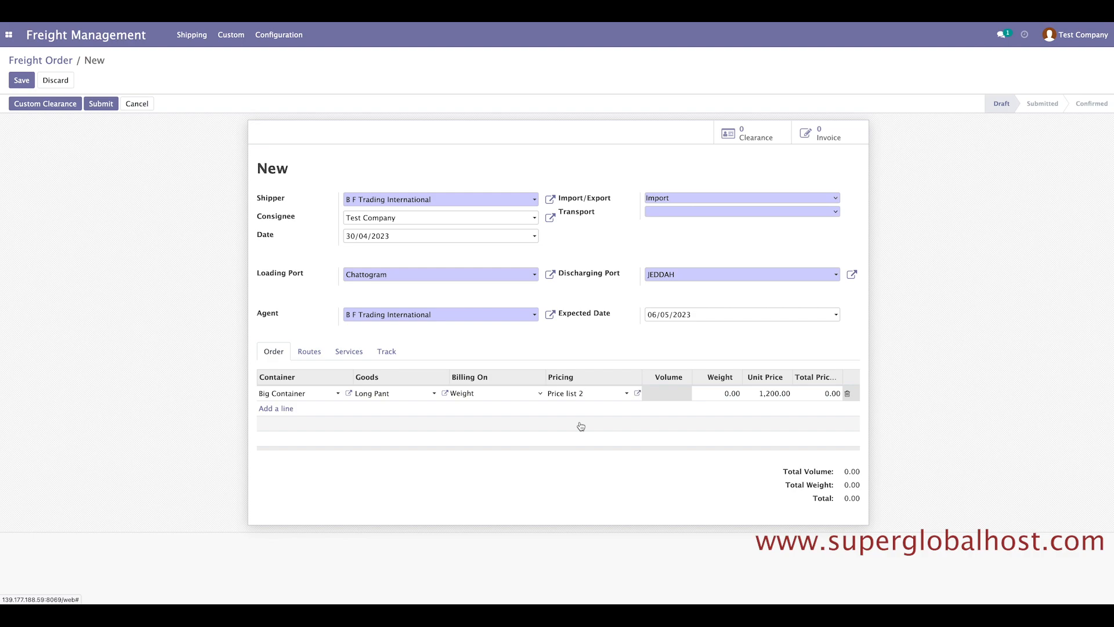
left_click(572, 393)
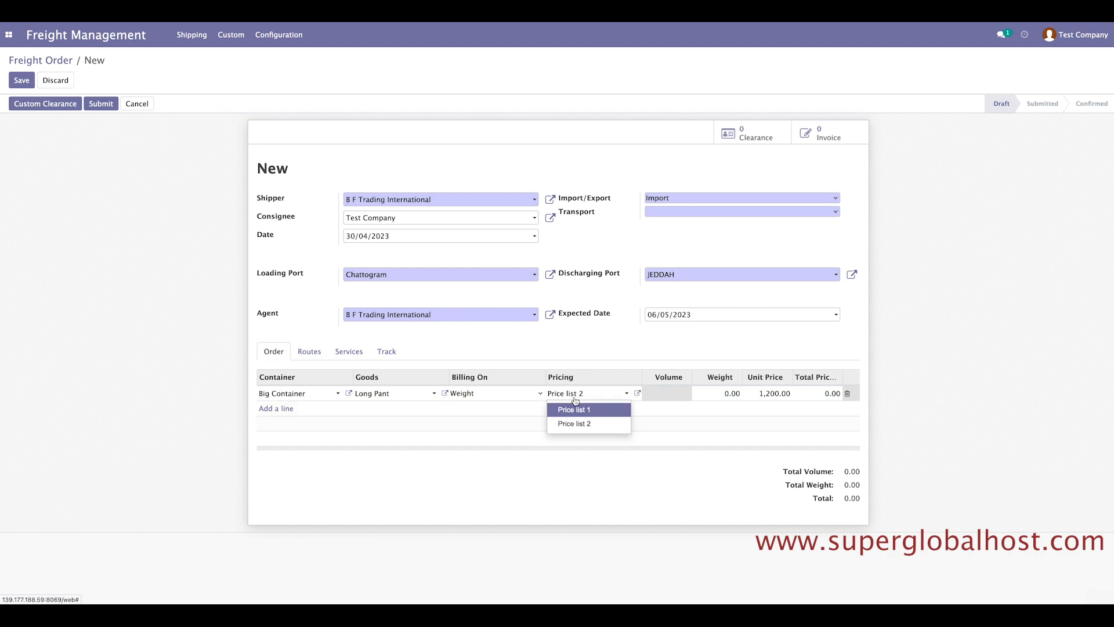
left_click(575, 410)
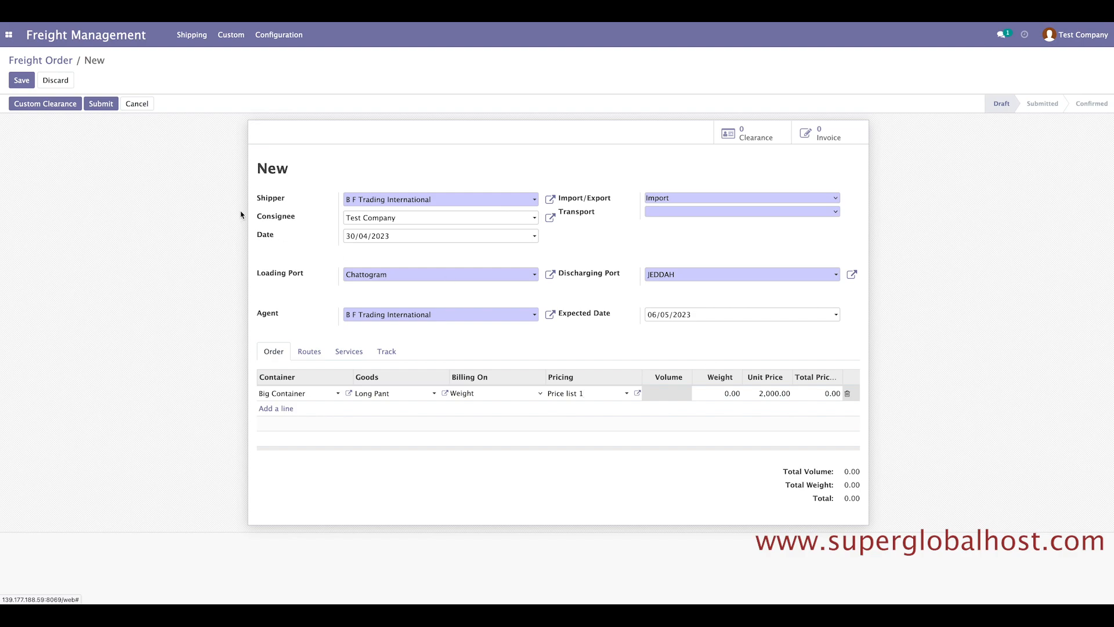
Enter weight 50.00 on the Long Pant line, bringing its total to 100,000.00.
left_click(262, 35)
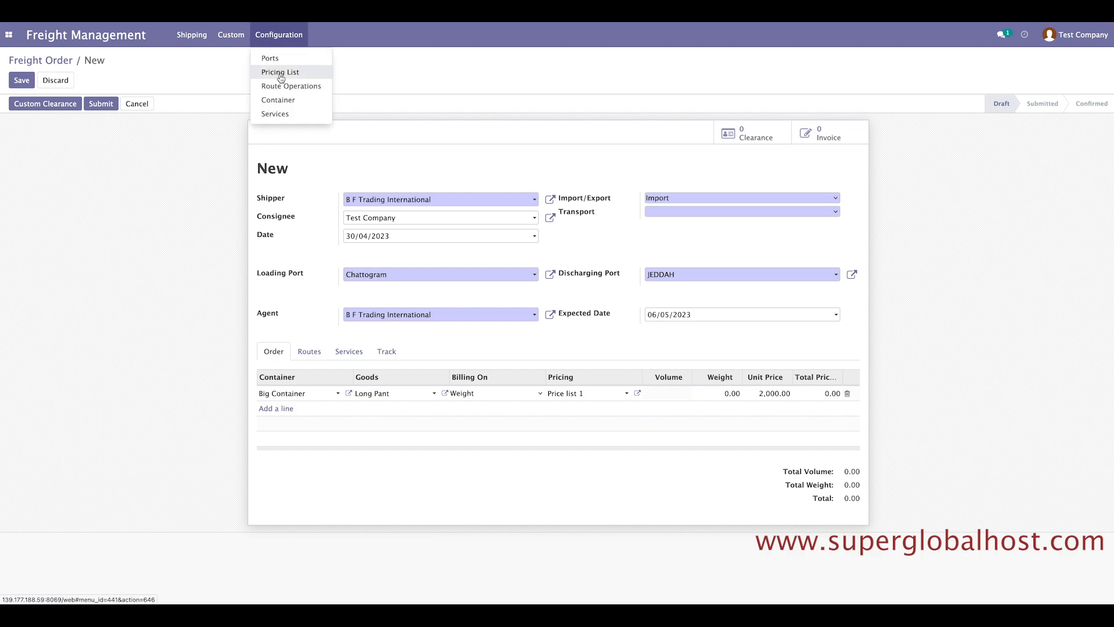
left_click(67, 301)
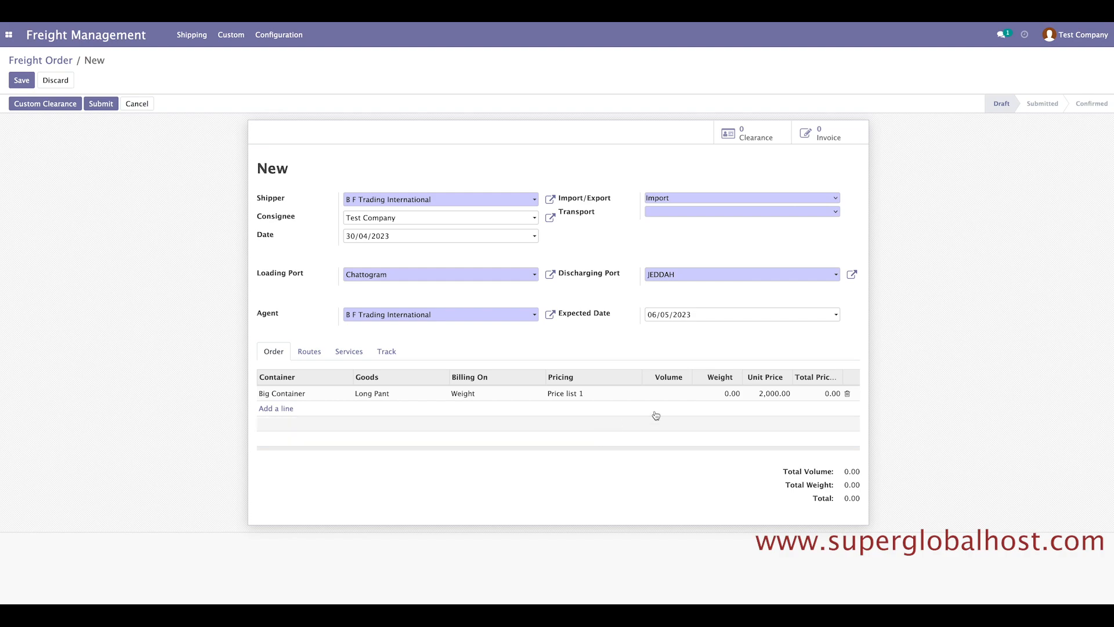
left_click(721, 395)
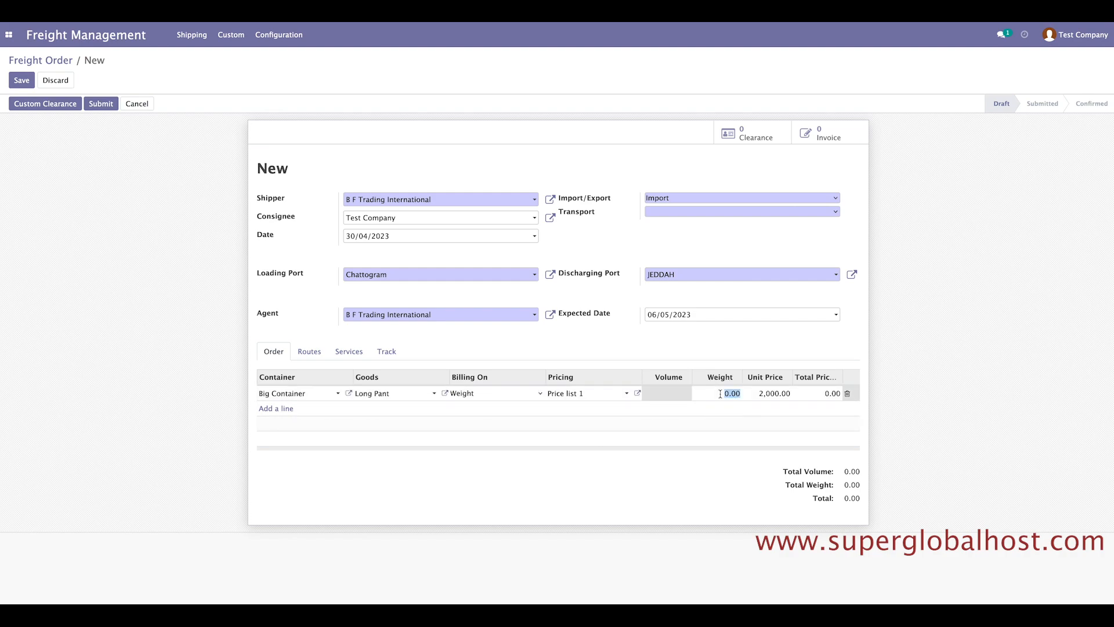
type("50")
left_click(975, 360)
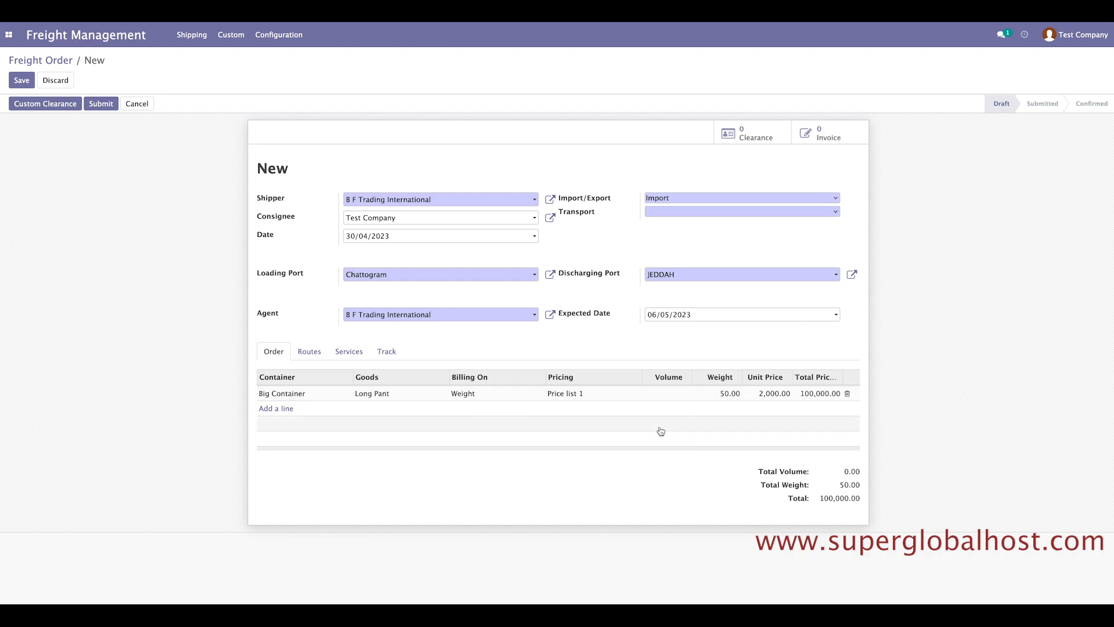
Keep Weight as the billing basis and start a second order line.
left_click(472, 392)
left_click(476, 393)
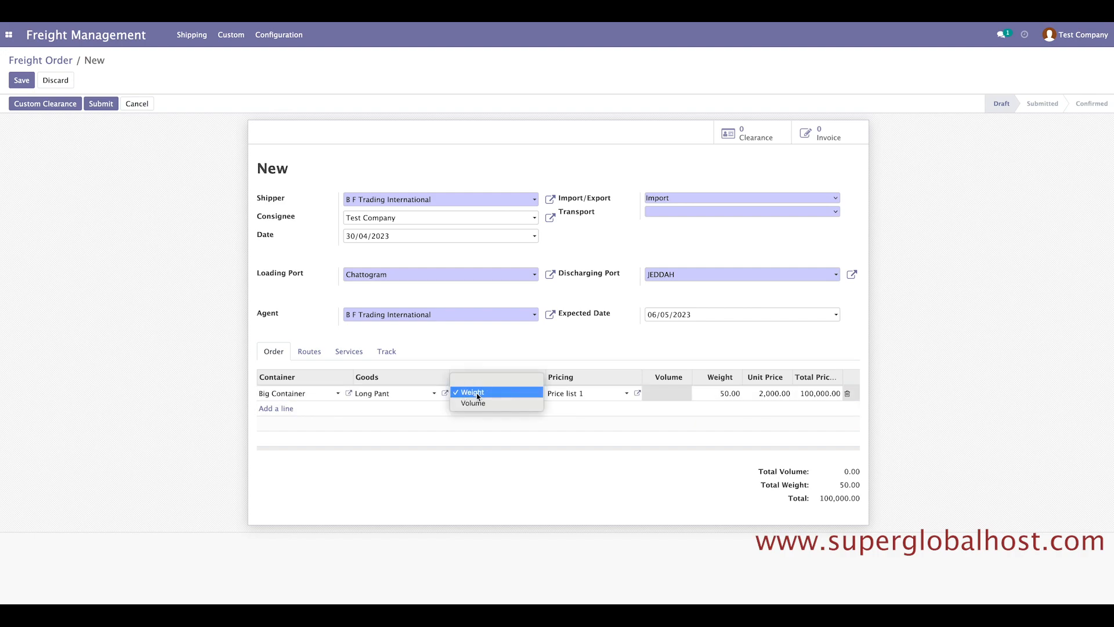
left_click(486, 393)
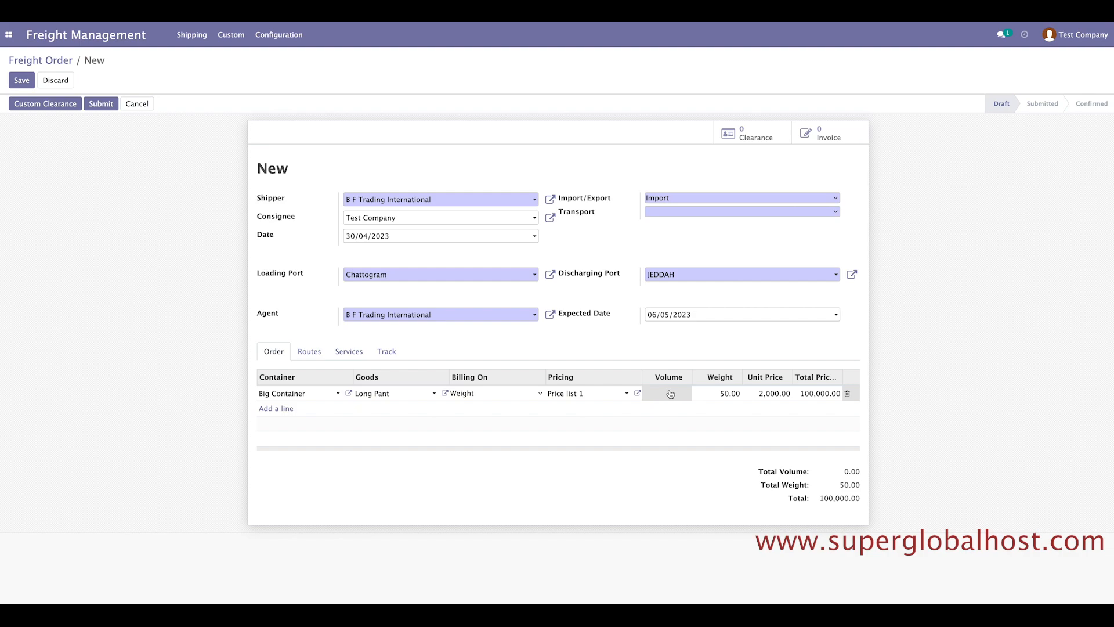
left_click(279, 410)
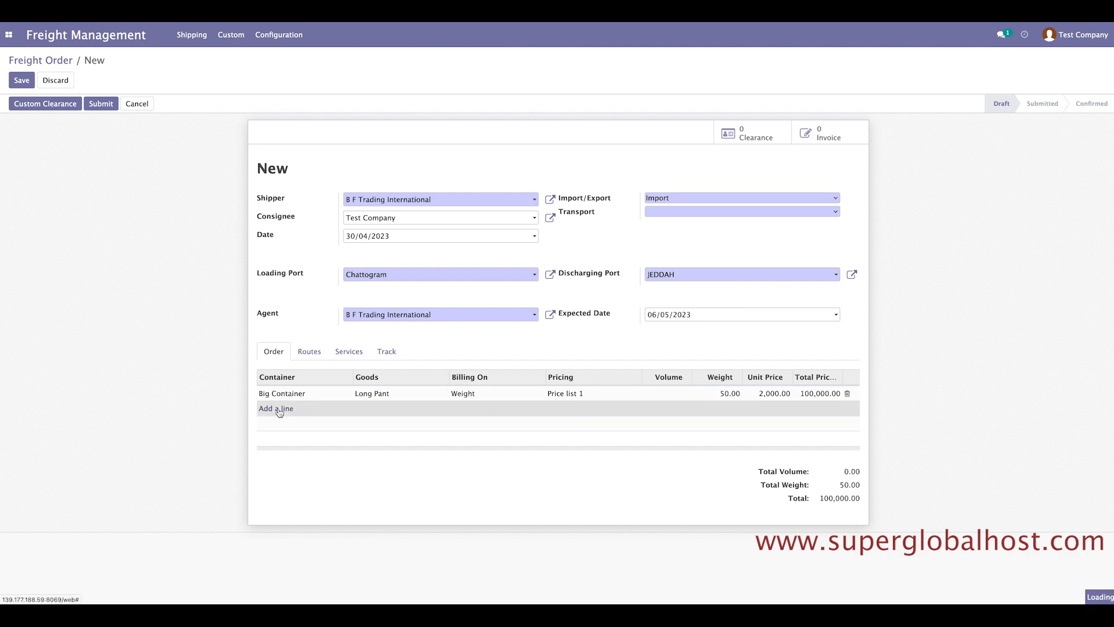
left_click(285, 408)
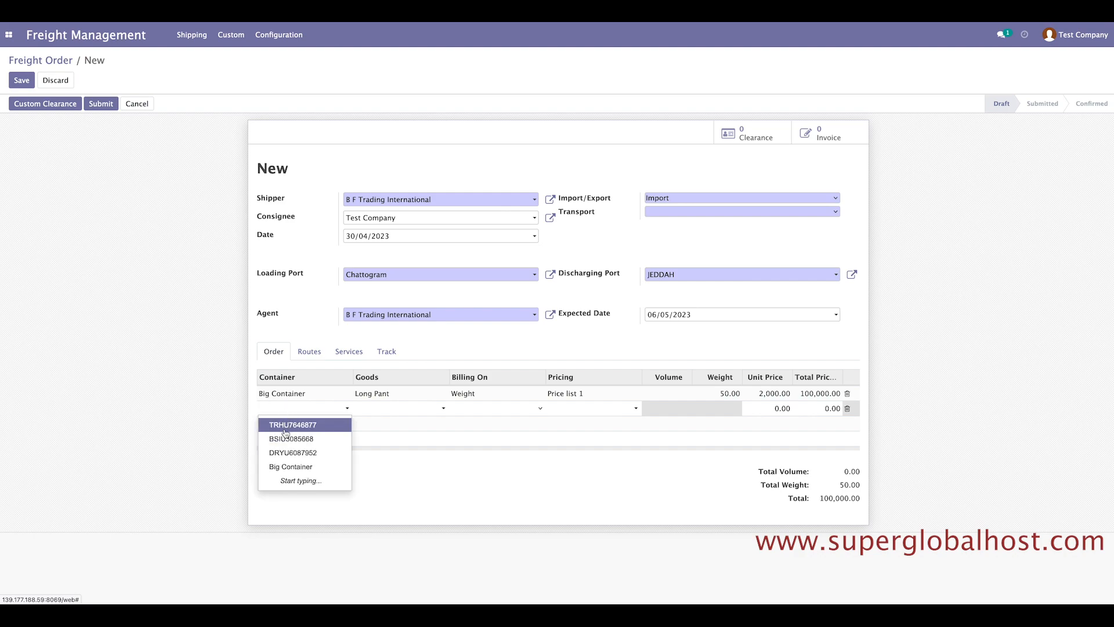
Put container TRHU7646877 and goods Baby Set-001 on the second line.
left_click(286, 432)
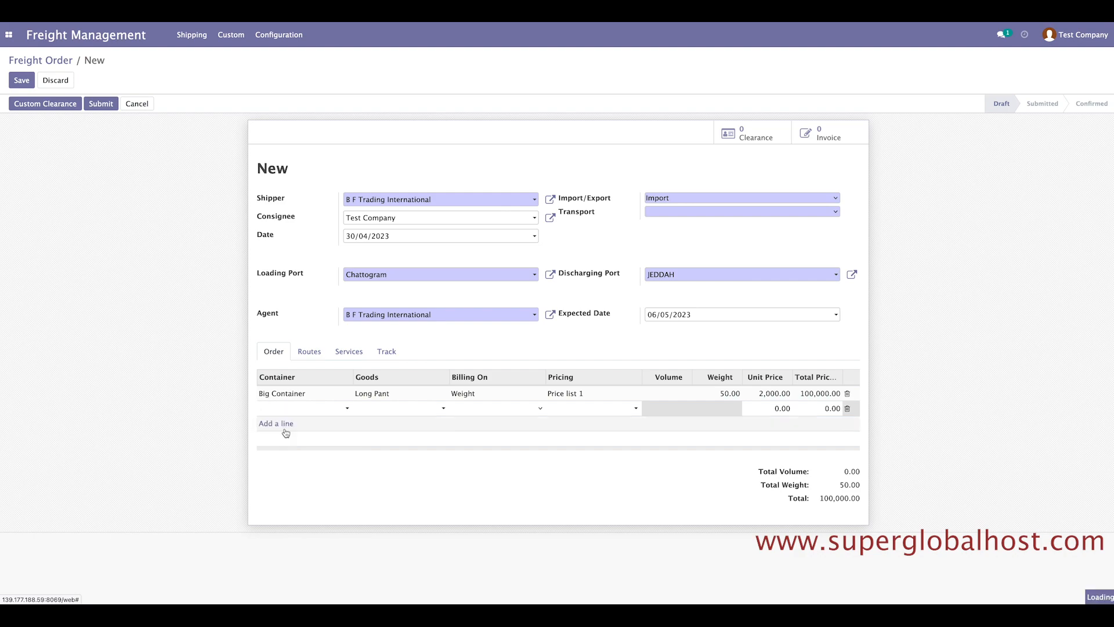
left_click(384, 410)
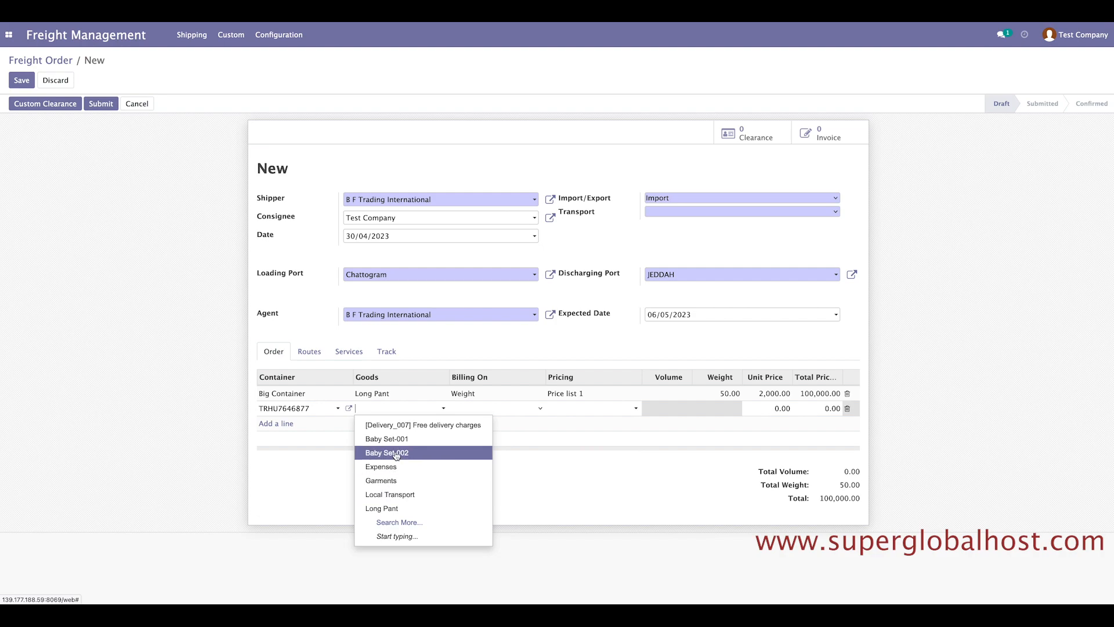
left_click(395, 522)
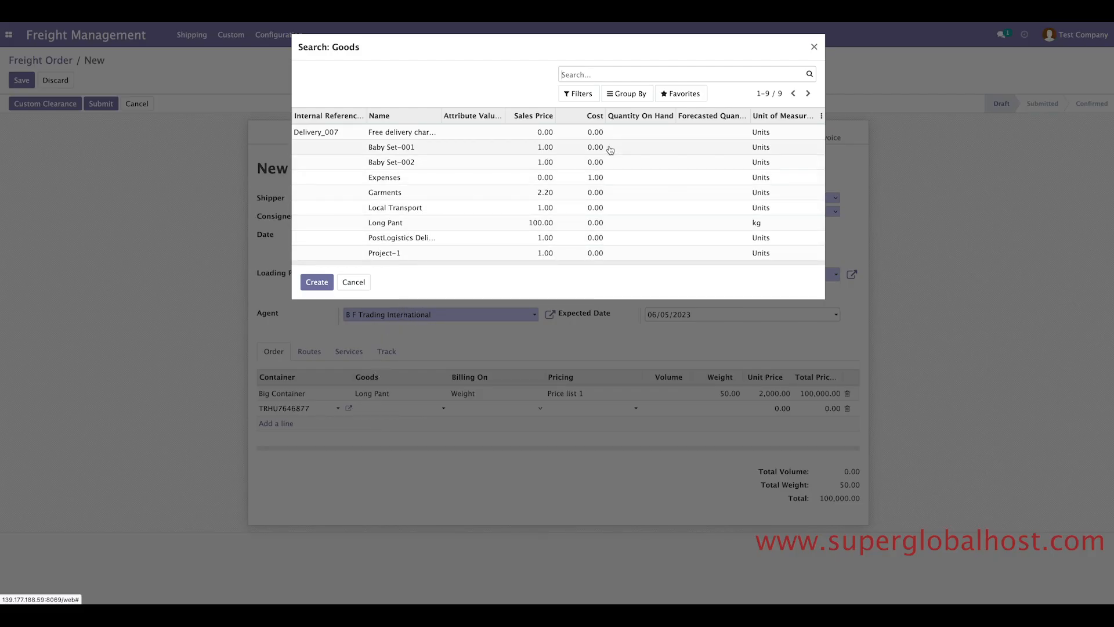
left_click(815, 47)
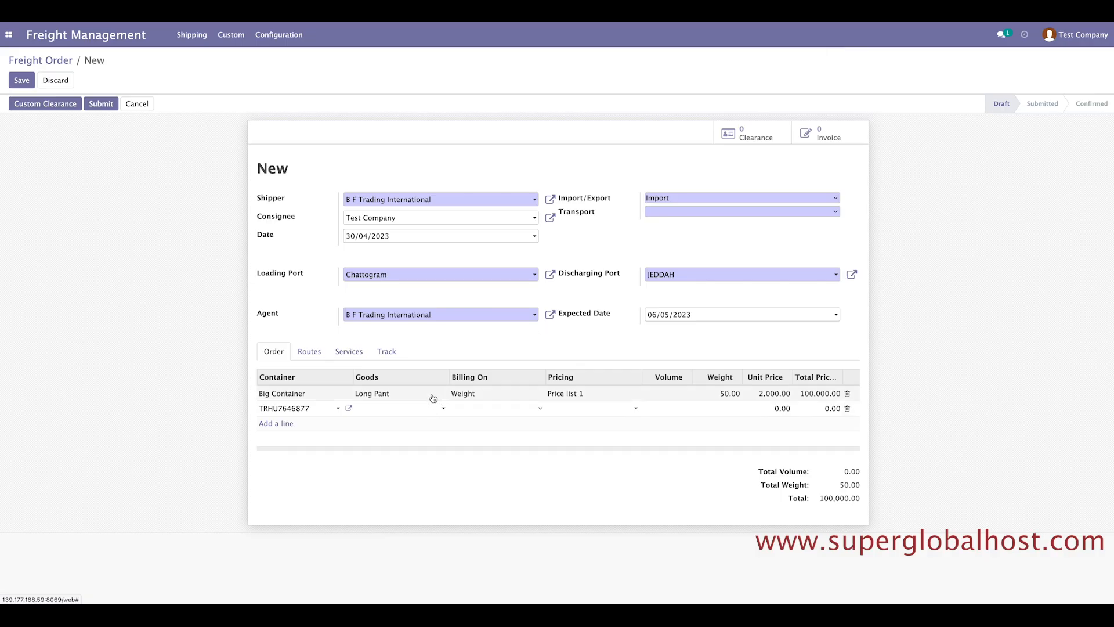
left_click(404, 411)
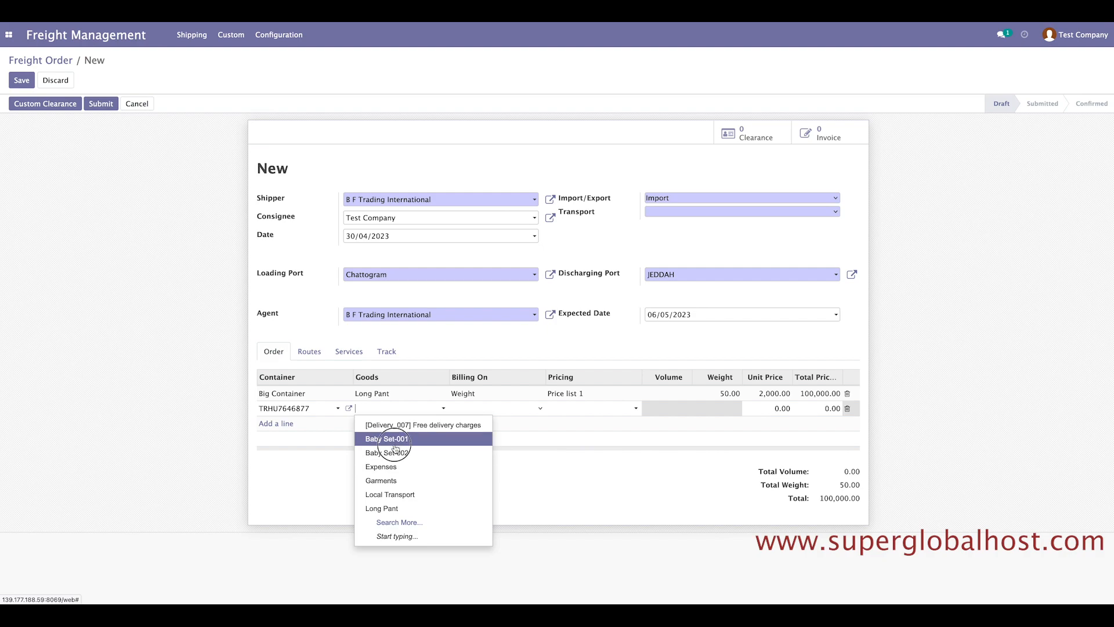
left_click(390, 442)
Bill the second line on Volume 30.00 at Price list 1, totalling 6,000.00.
left_click(499, 409)
left_click(494, 430)
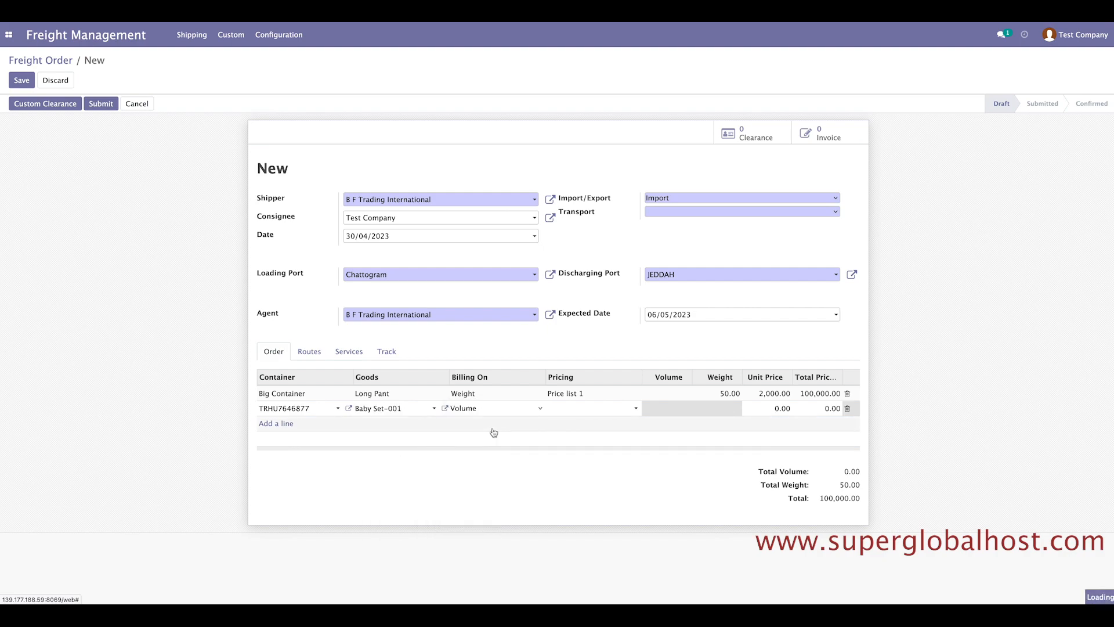
left_click(581, 406)
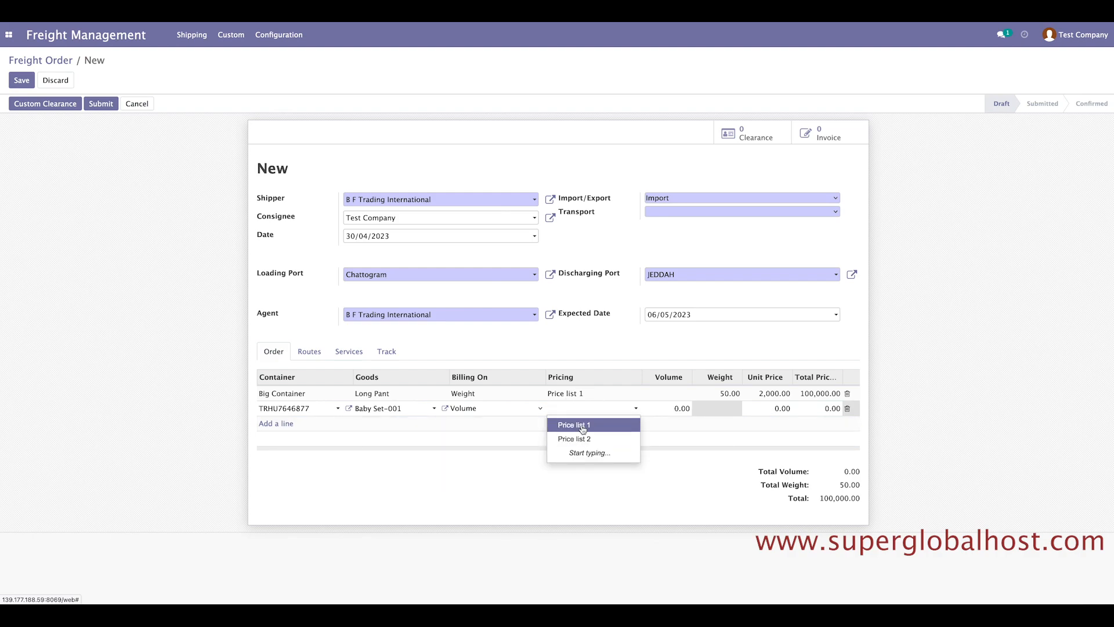
left_click(582, 427)
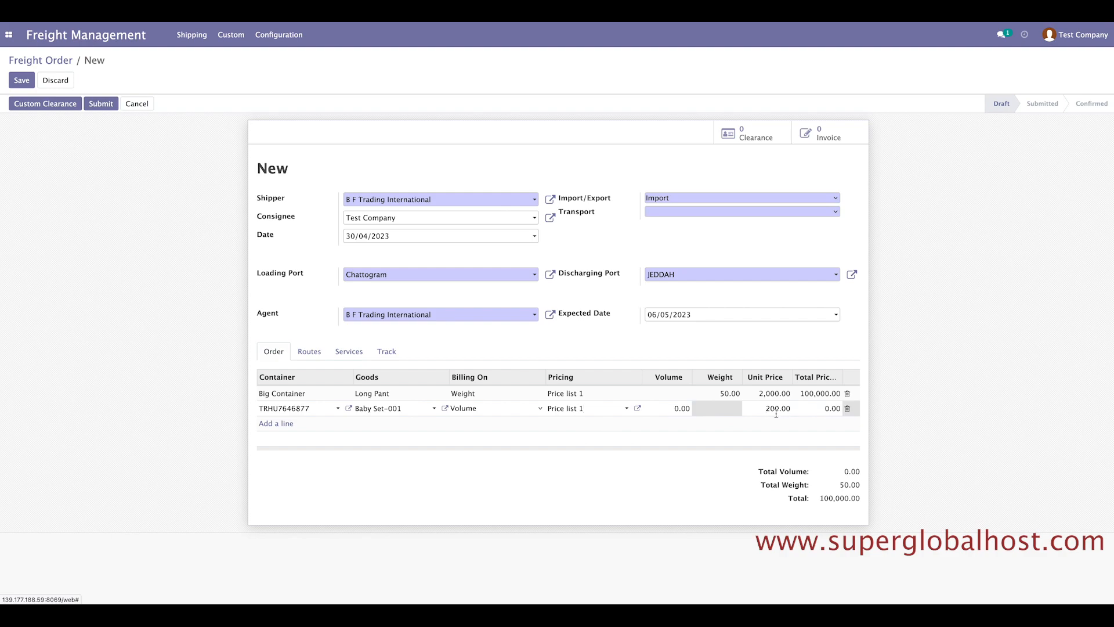
left_click(677, 409)
type("309")
left_click(970, 412)
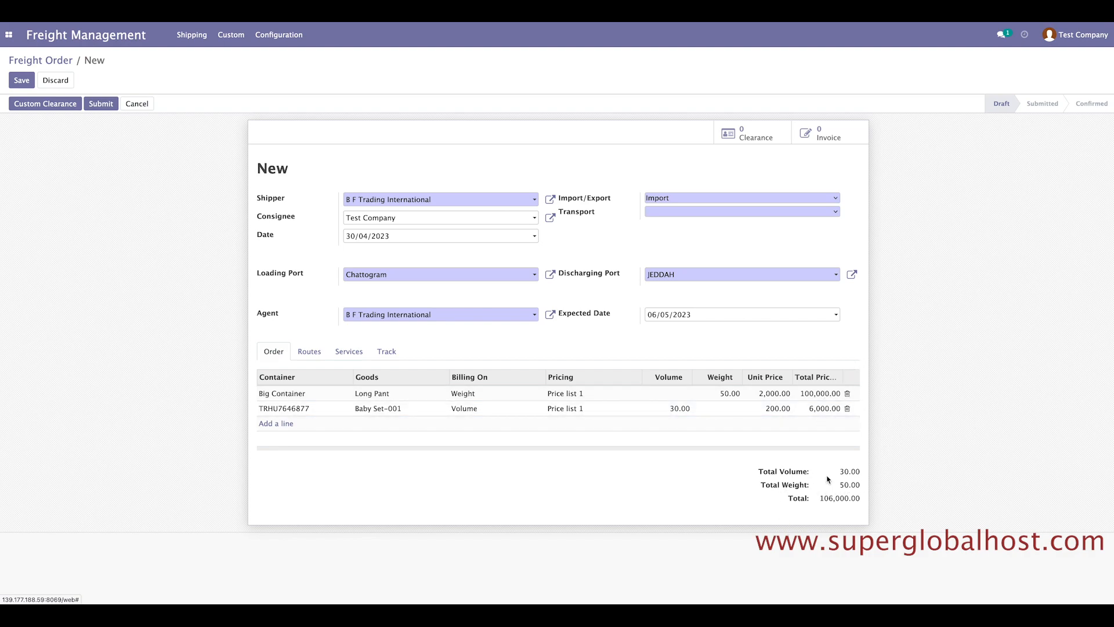
Attempt to save, then set transport mode Water with FCL water shipping.
left_click_drag(836, 486, 878, 484)
left_click(936, 491)
left_click(26, 86)
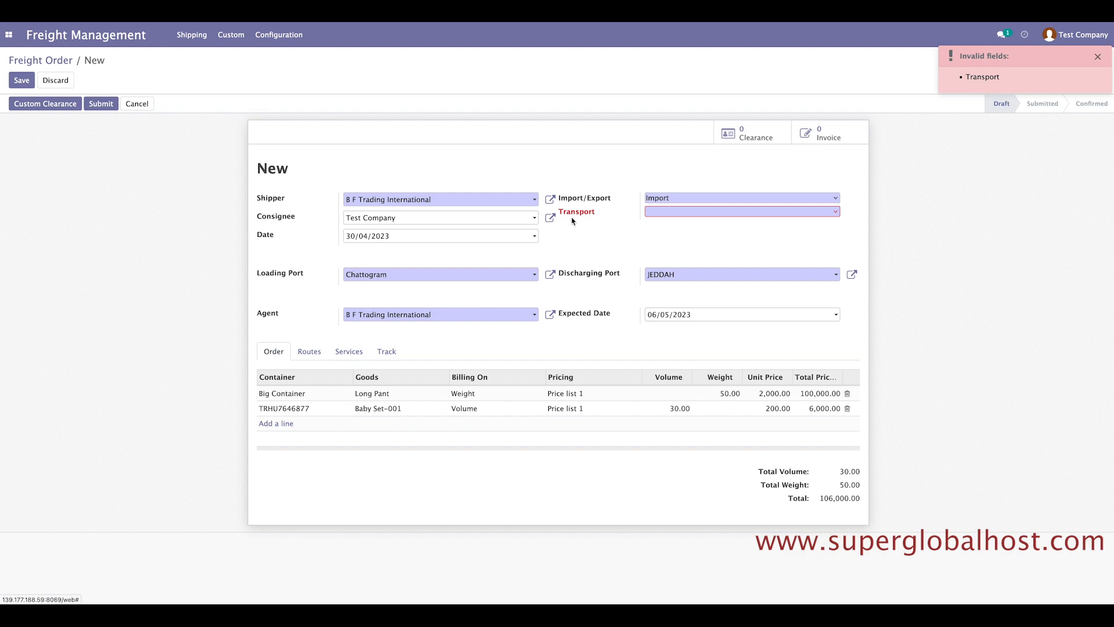
left_click(681, 212)
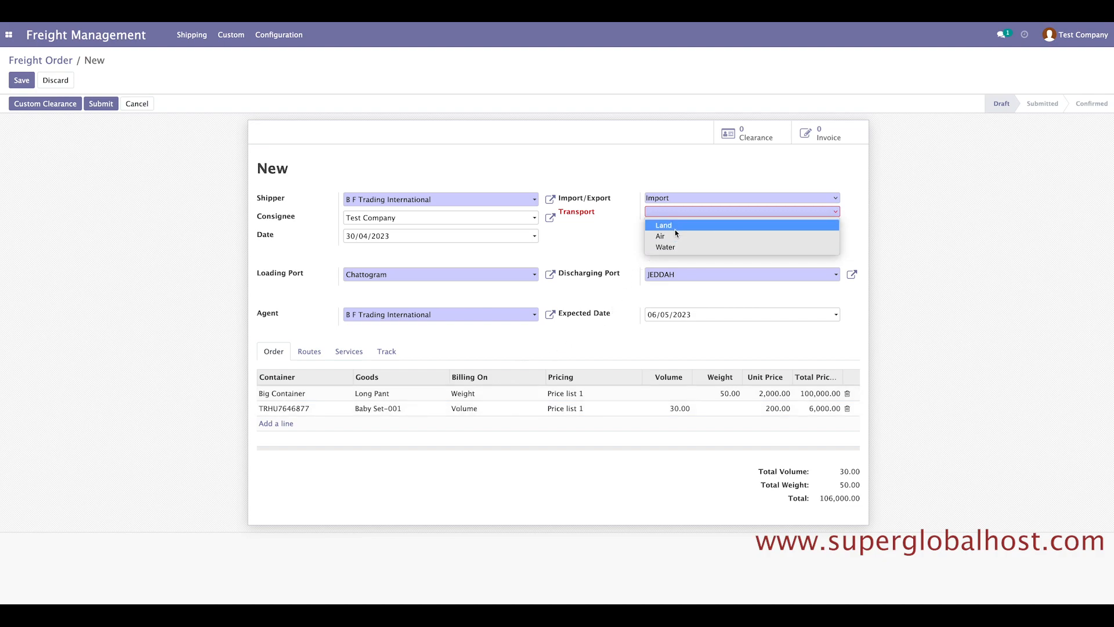
left_click(671, 248)
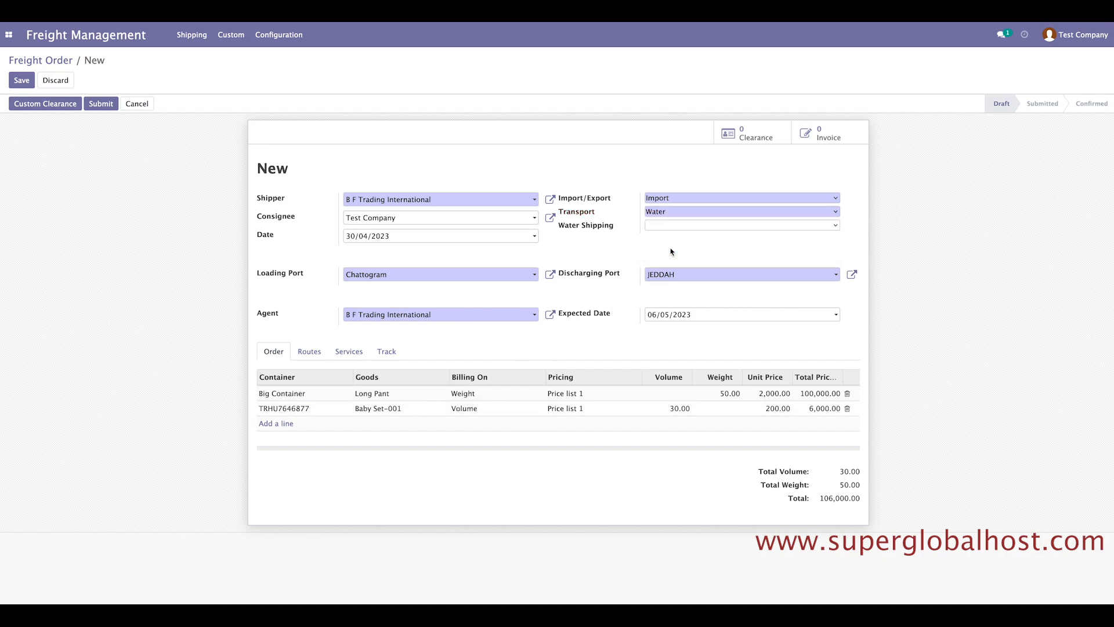
left_click(666, 228)
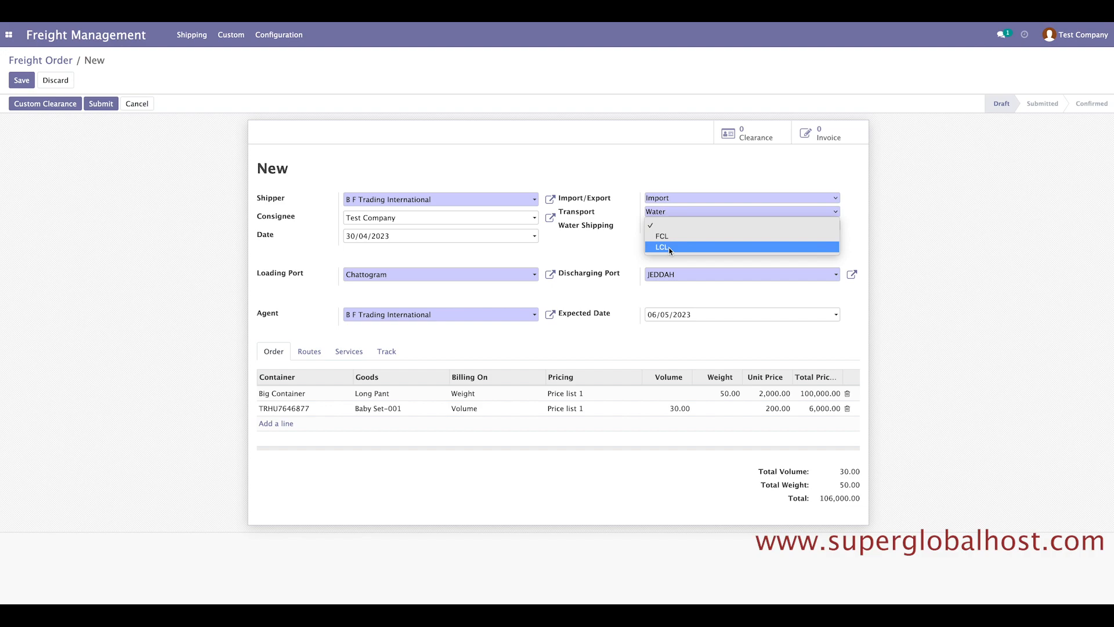
left_click(669, 236)
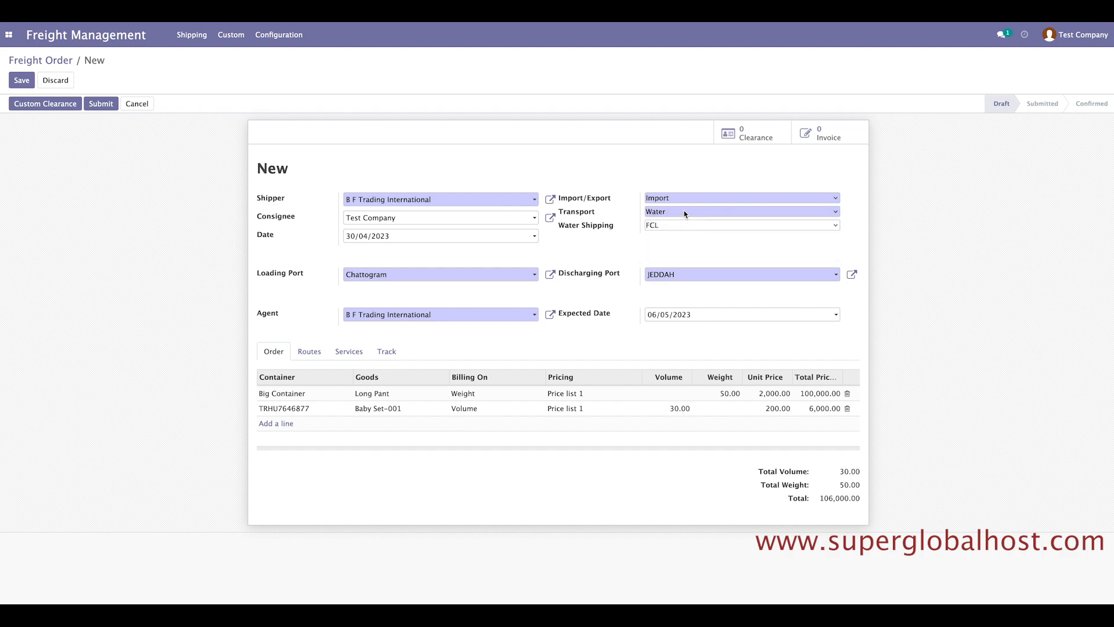
left_click(683, 212)
left_click(683, 200)
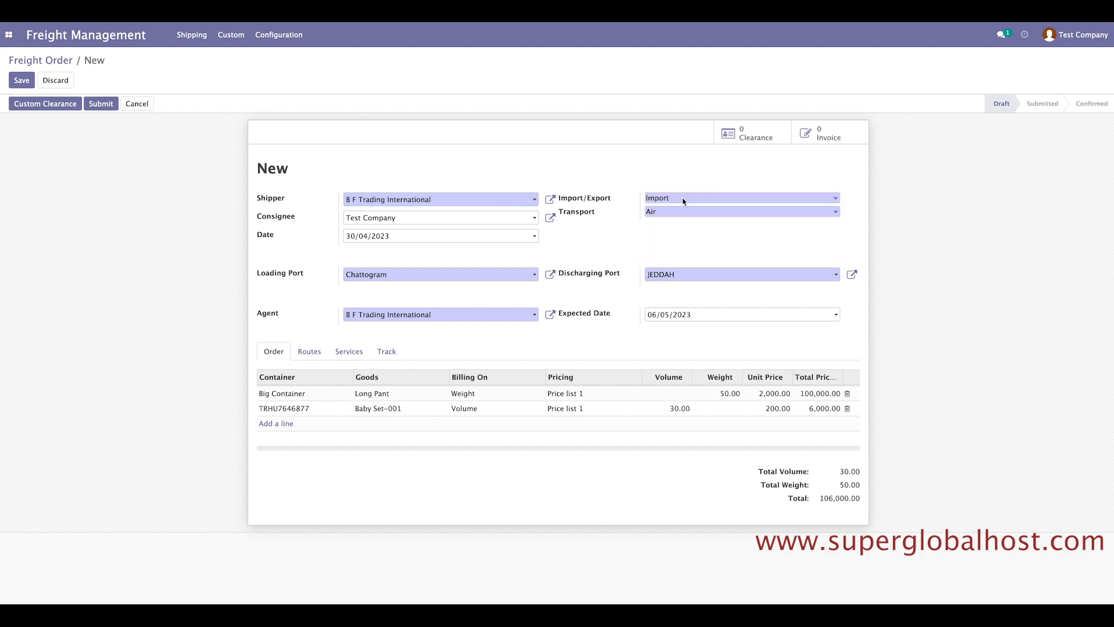
left_click(676, 215)
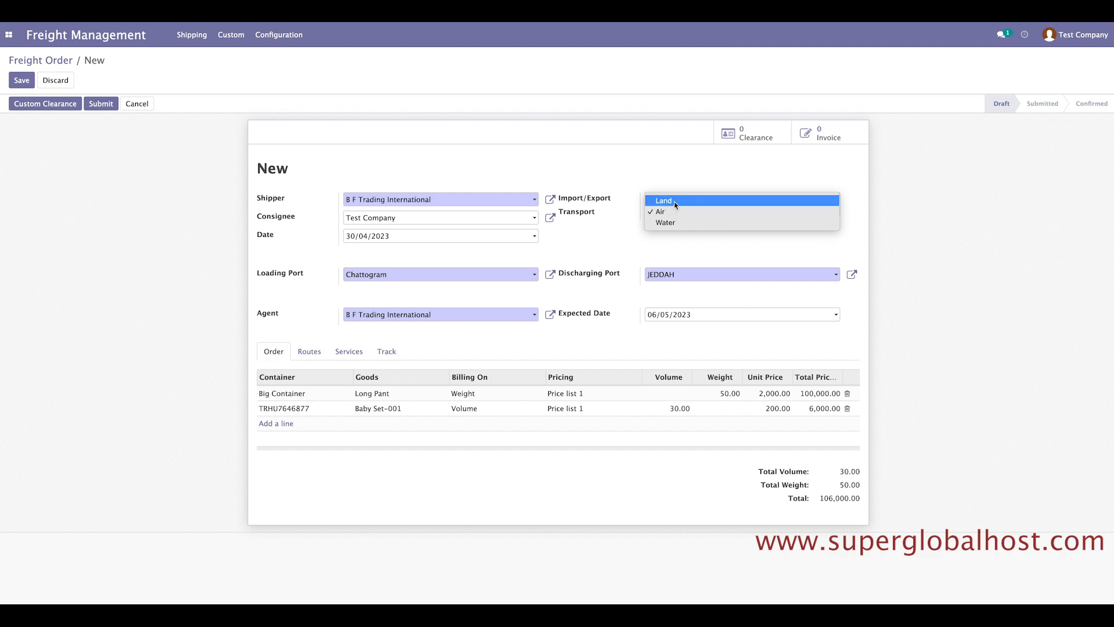
left_click(676, 201)
left_click(665, 224)
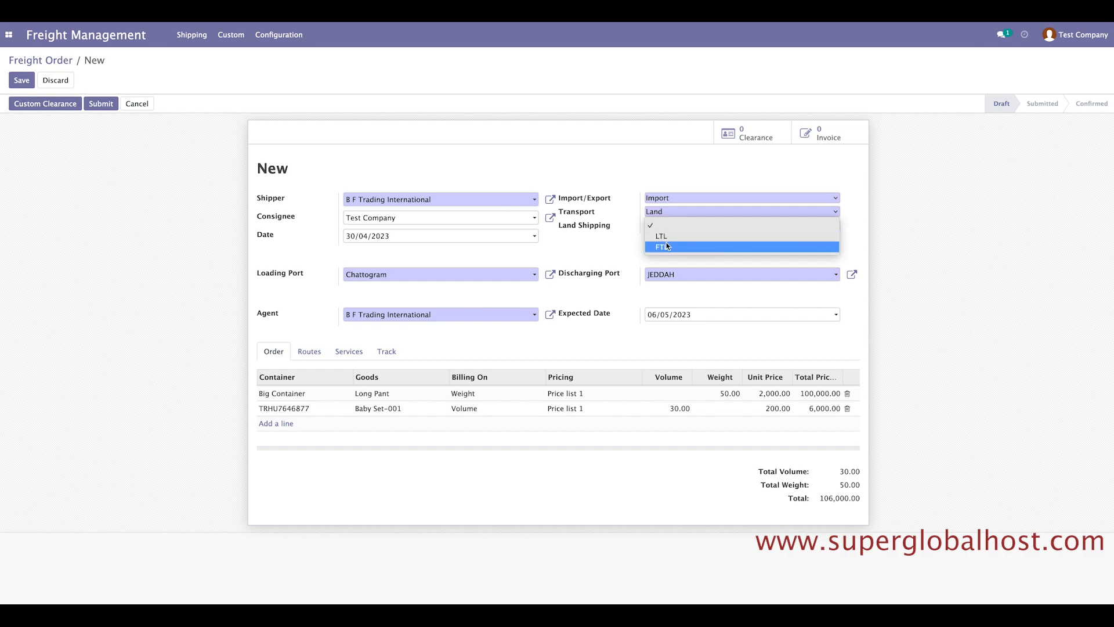
left_click(672, 217)
left_click(672, 212)
left_click(669, 234)
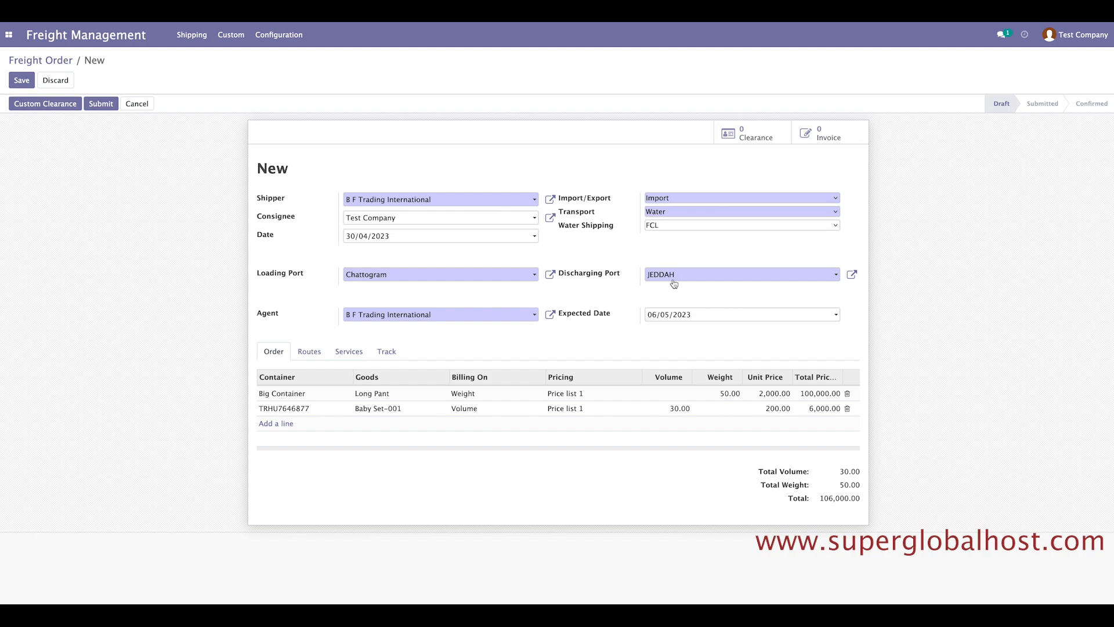
left_click(286, 410)
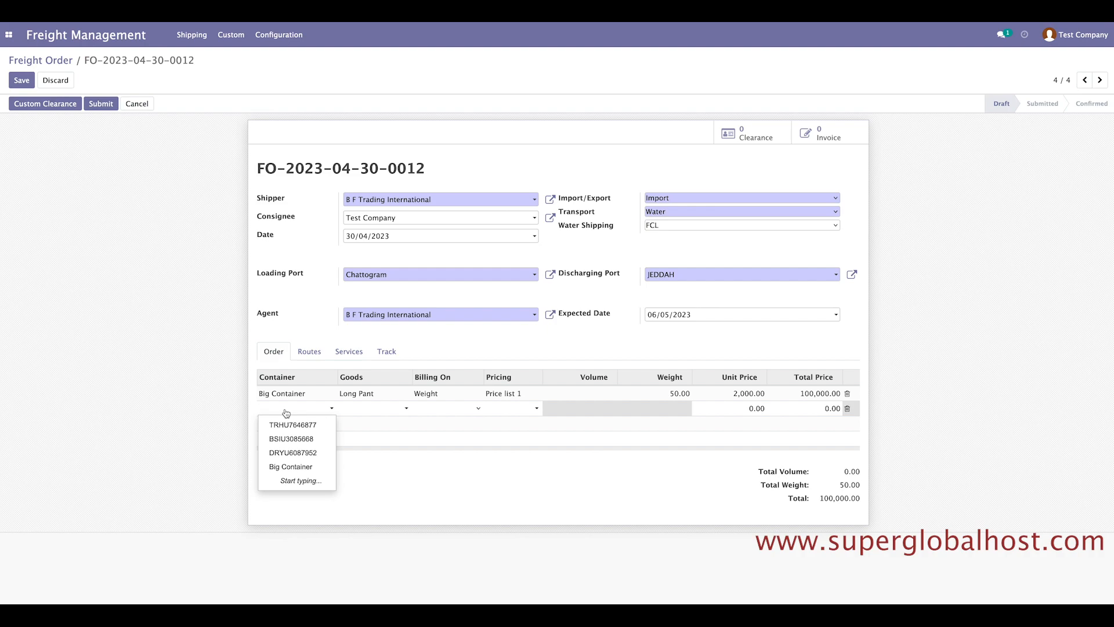
Create container 'Liquid' with volume 20.00 m³ and place it on a new order line.
type("Liquid")
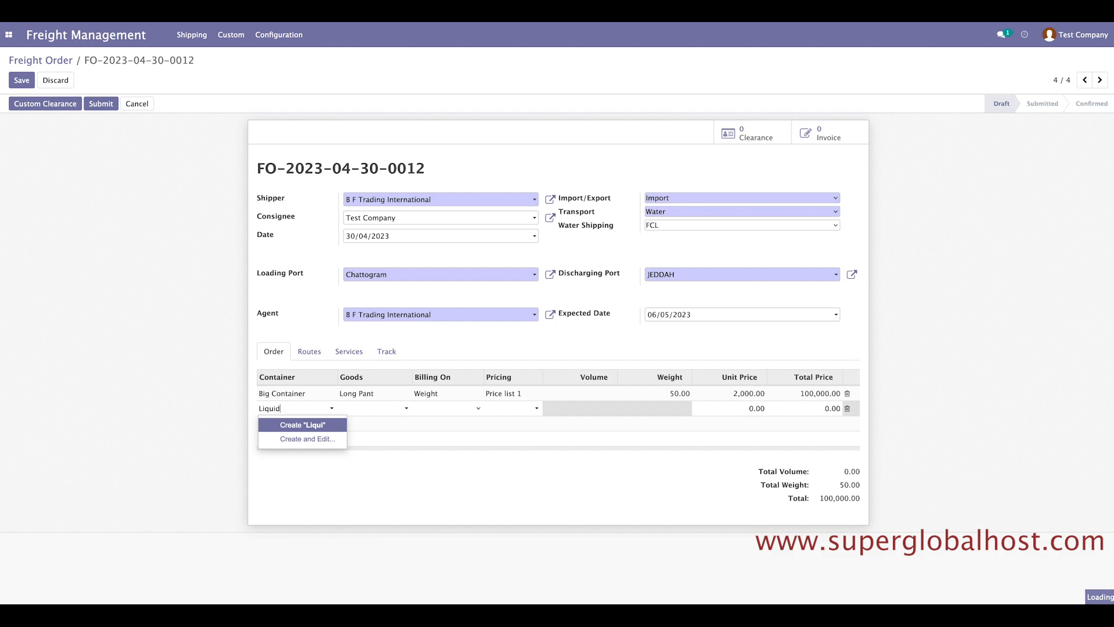
left_click(312, 427)
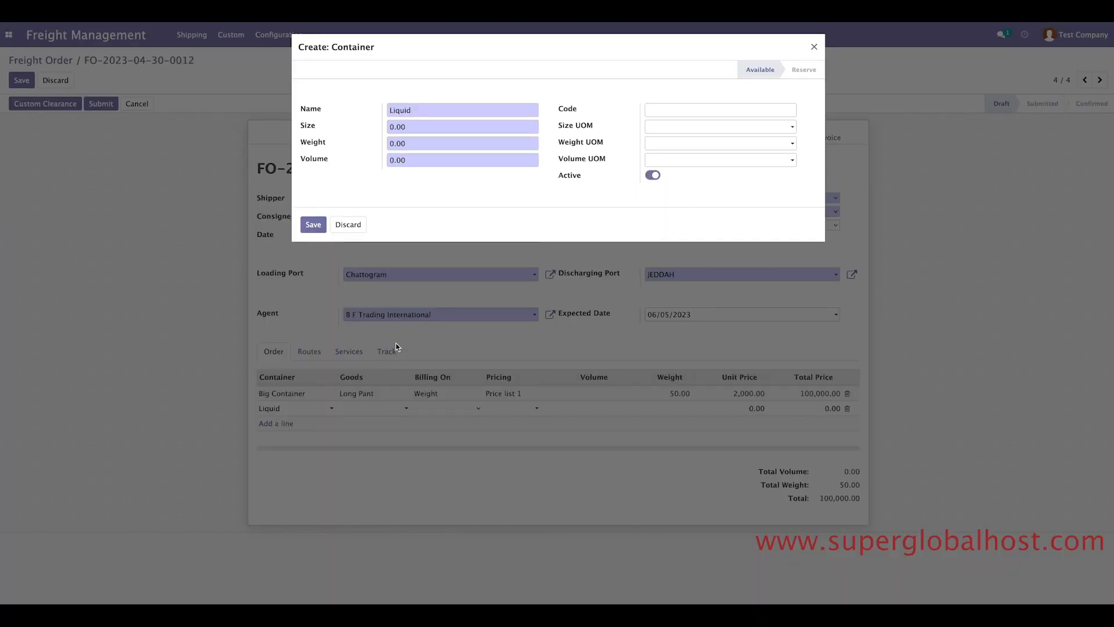
left_click(386, 125)
left_click(660, 161)
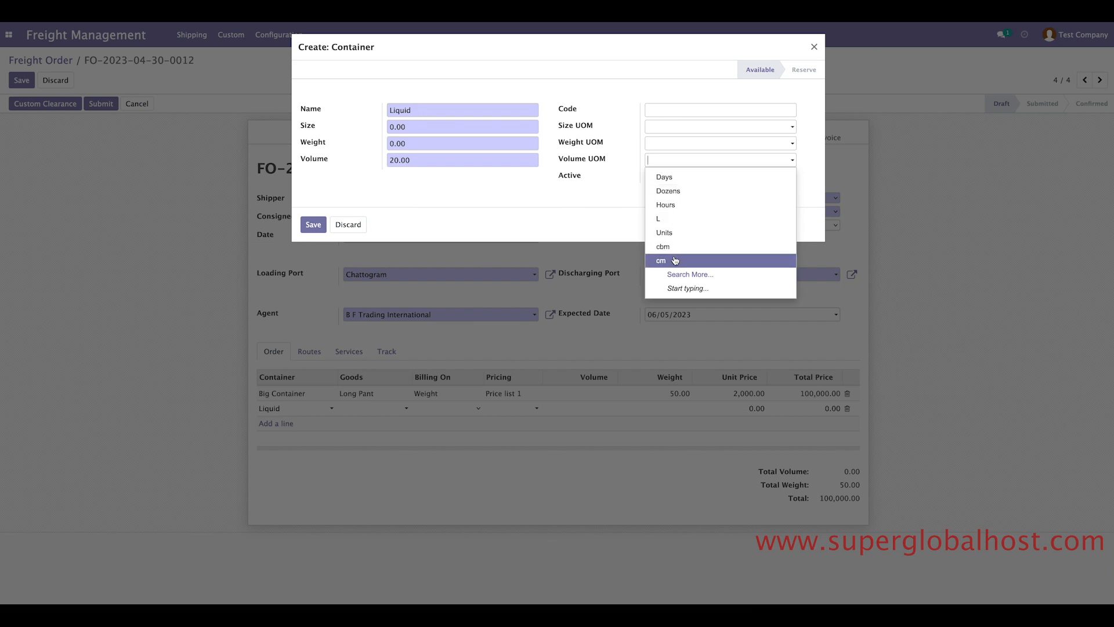
left_click(683, 274)
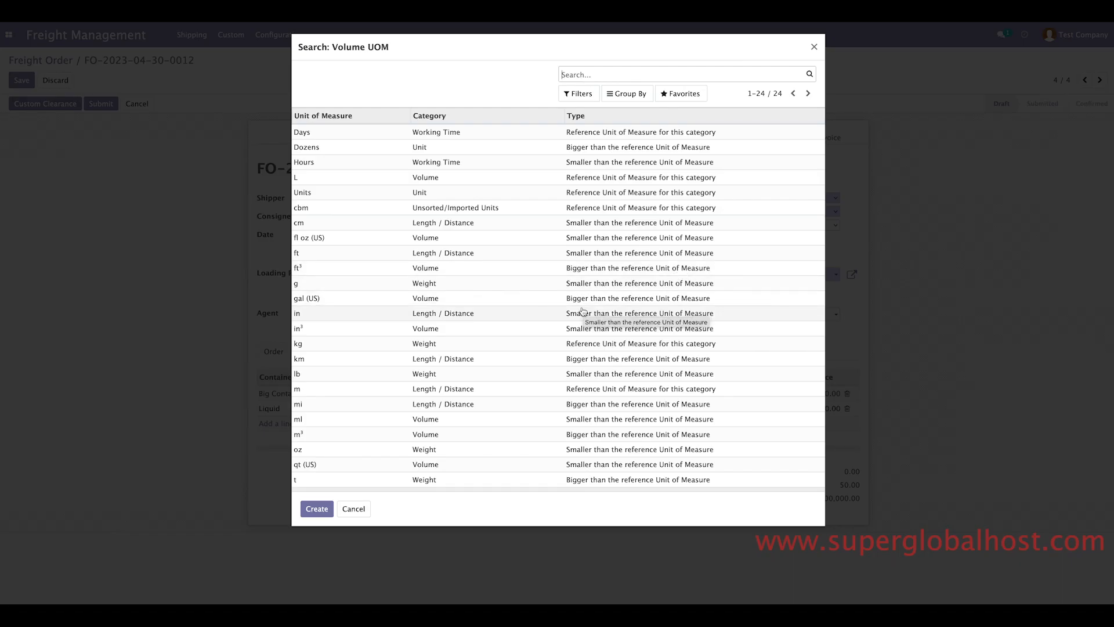
left_click(461, 434)
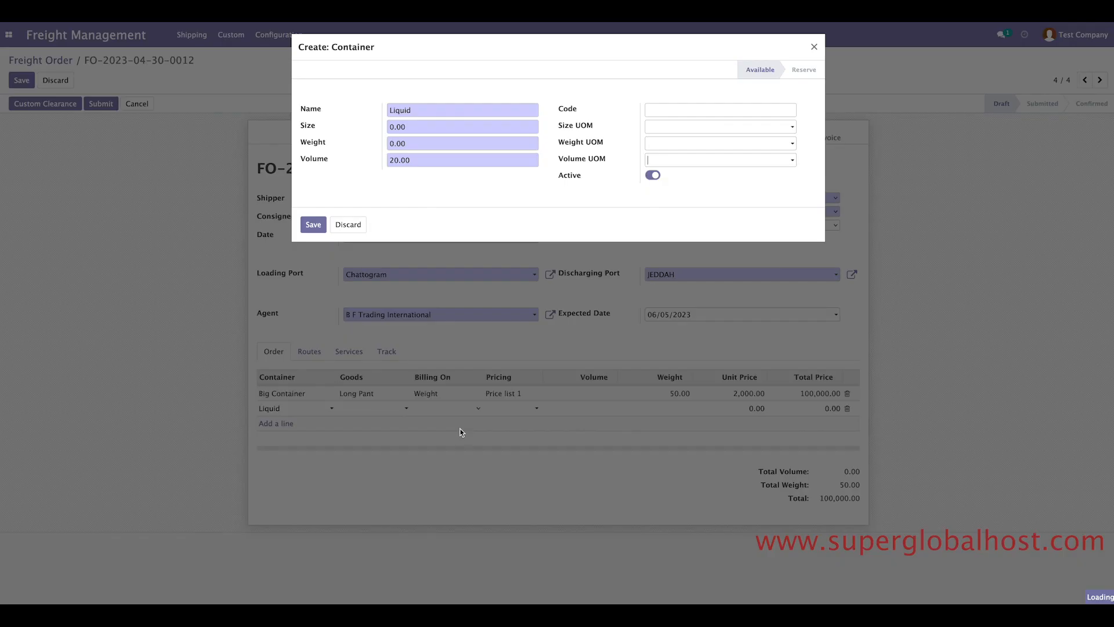
left_click(315, 228)
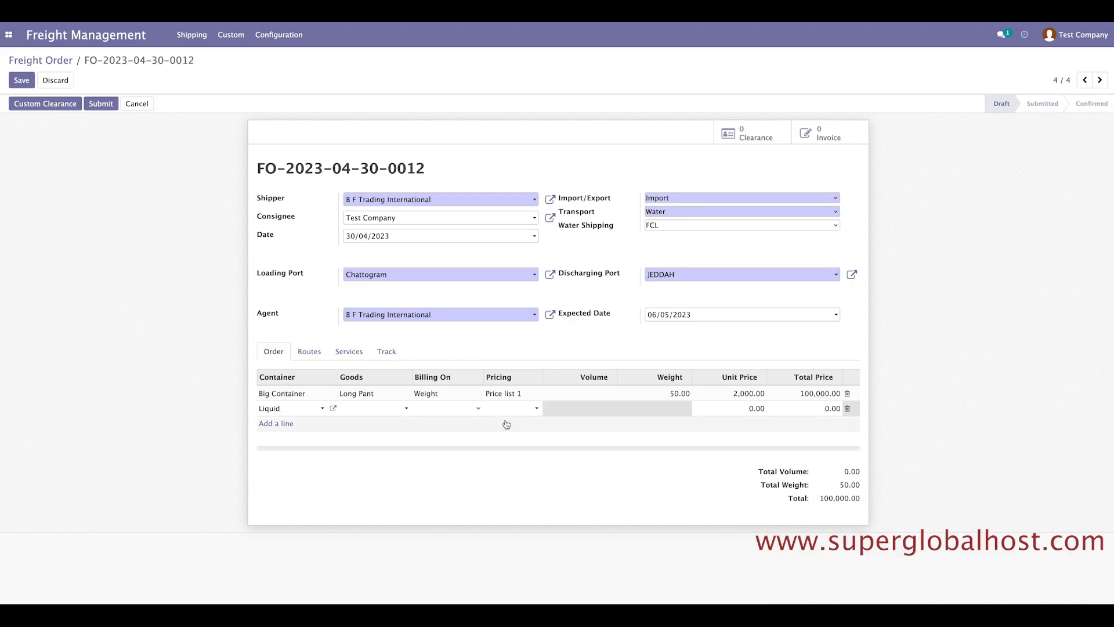
Bill the Liquid line on Volume 10.00 at Price list 1, totalling 2,000.00, and save the order.
left_click(451, 409)
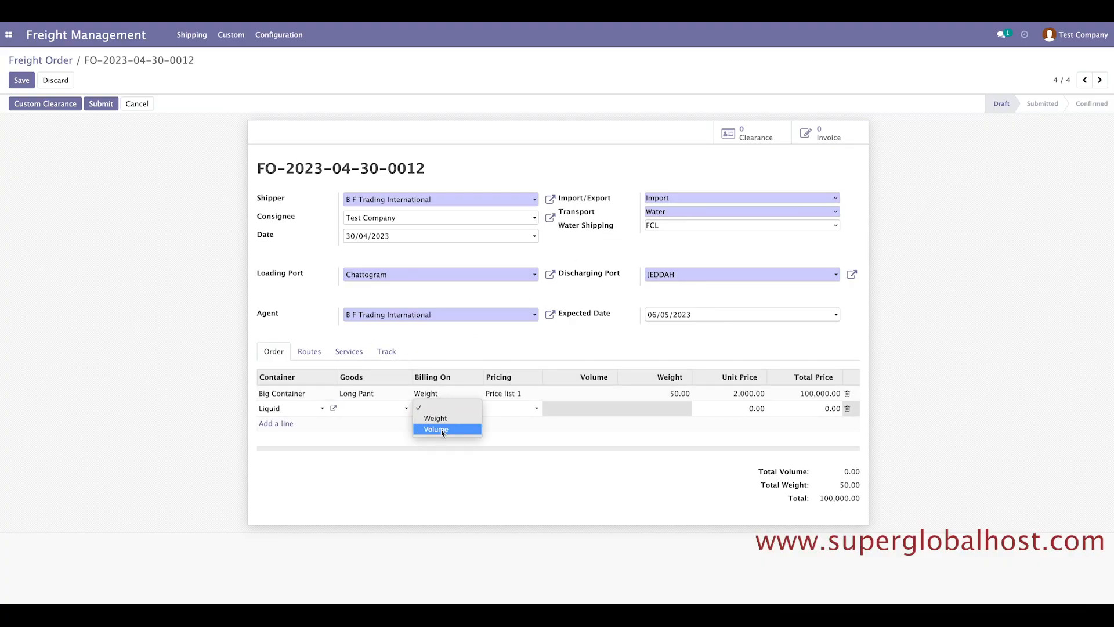
left_click(441, 430)
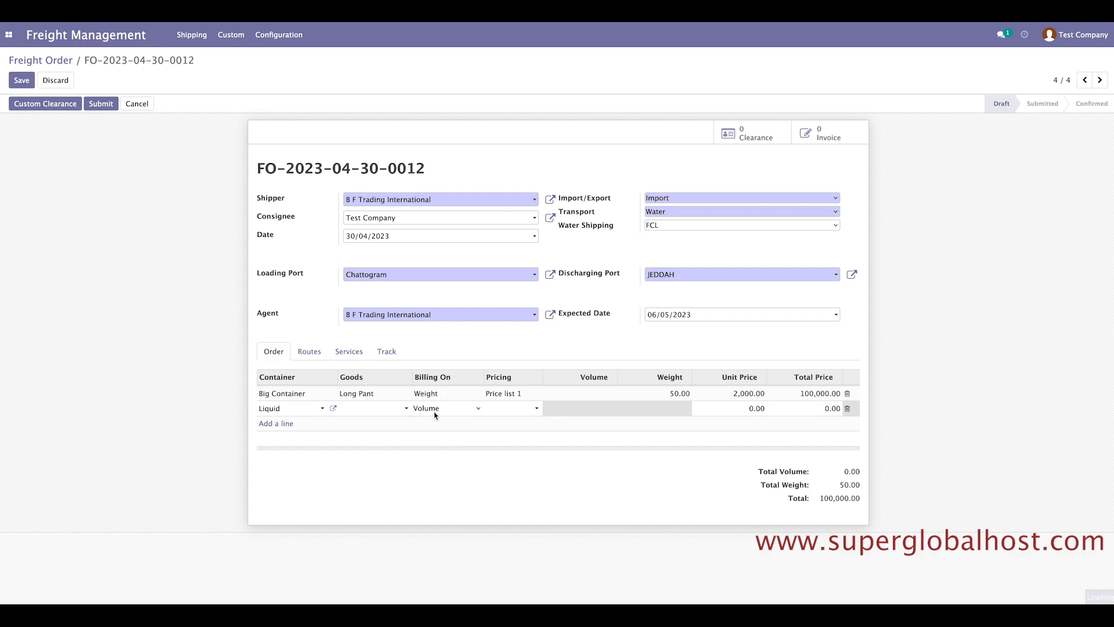
left_click(568, 411)
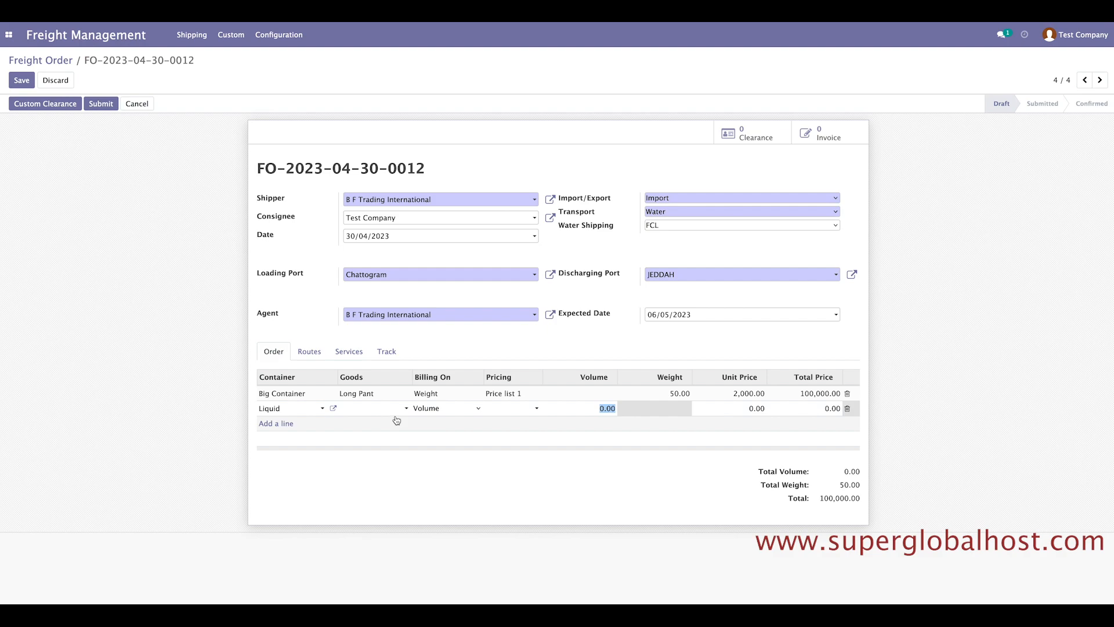
left_click(494, 410)
left_click(510, 425)
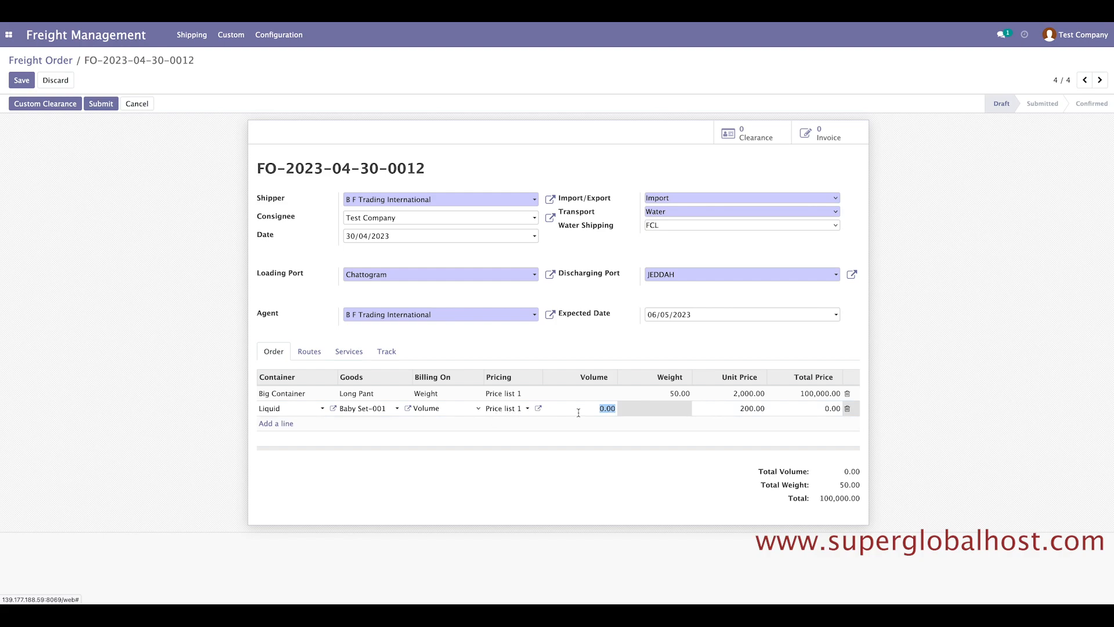
type("10")
left_click(966, 376)
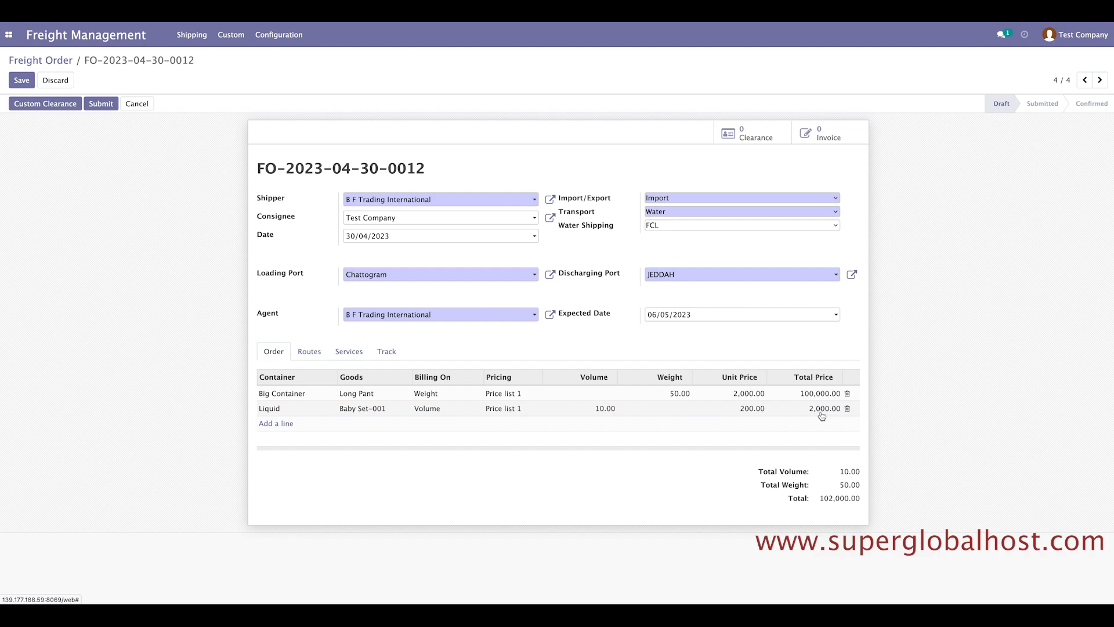
left_click(22, 80)
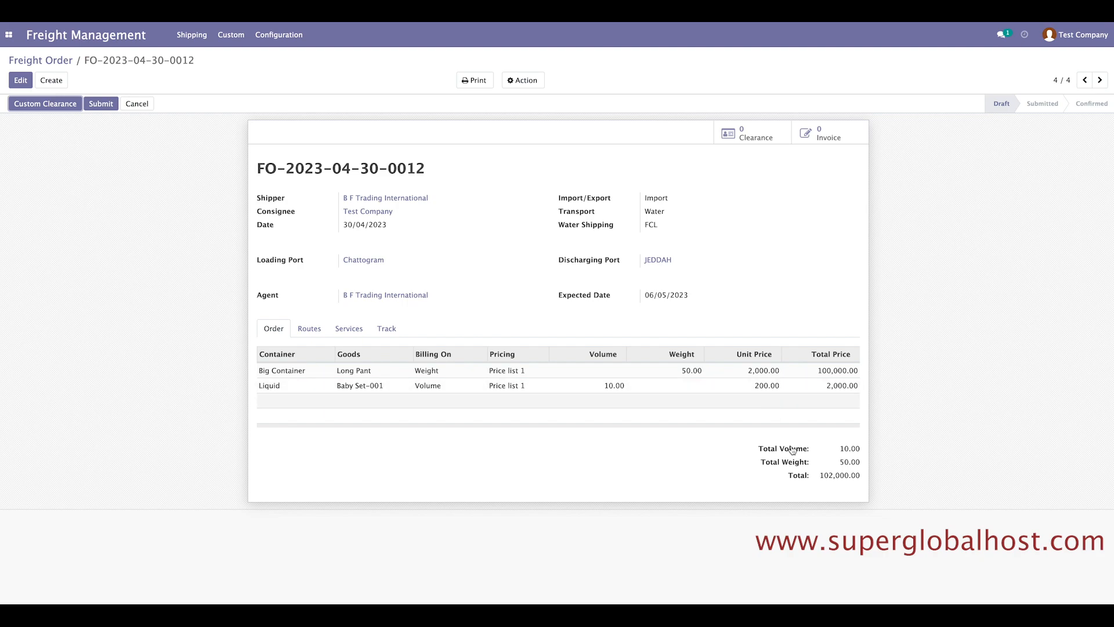
left_click_drag(799, 474, 869, 476)
left_click(856, 489)
left_click_drag(816, 477, 884, 478)
left_click(934, 469)
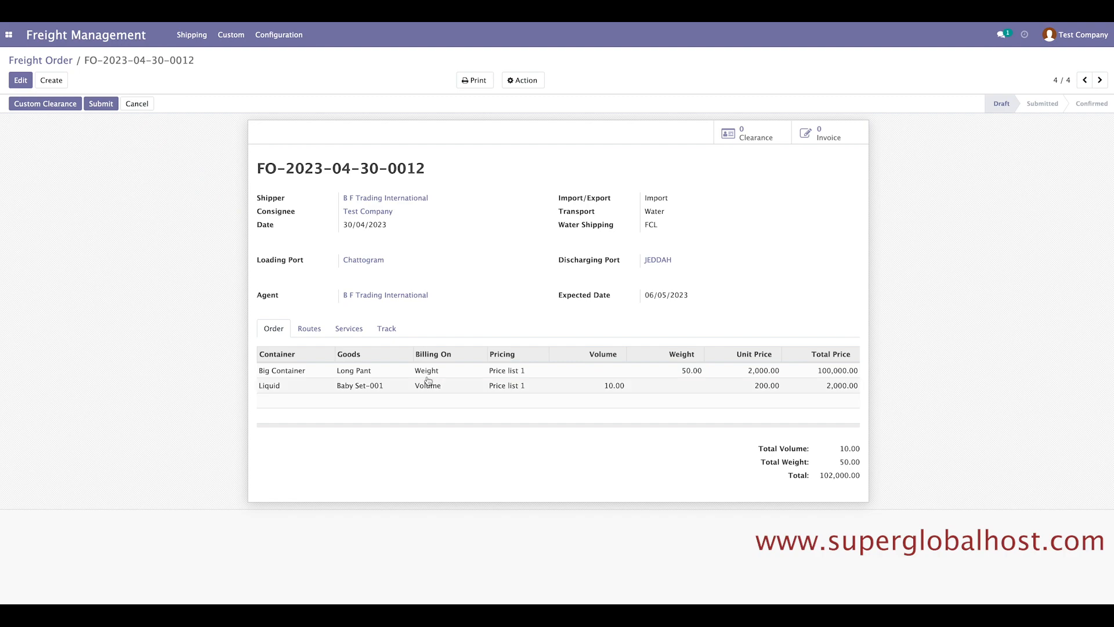
Add a Main Carriage route from Chattogram to JEDDAH by Water.
left_click(310, 330)
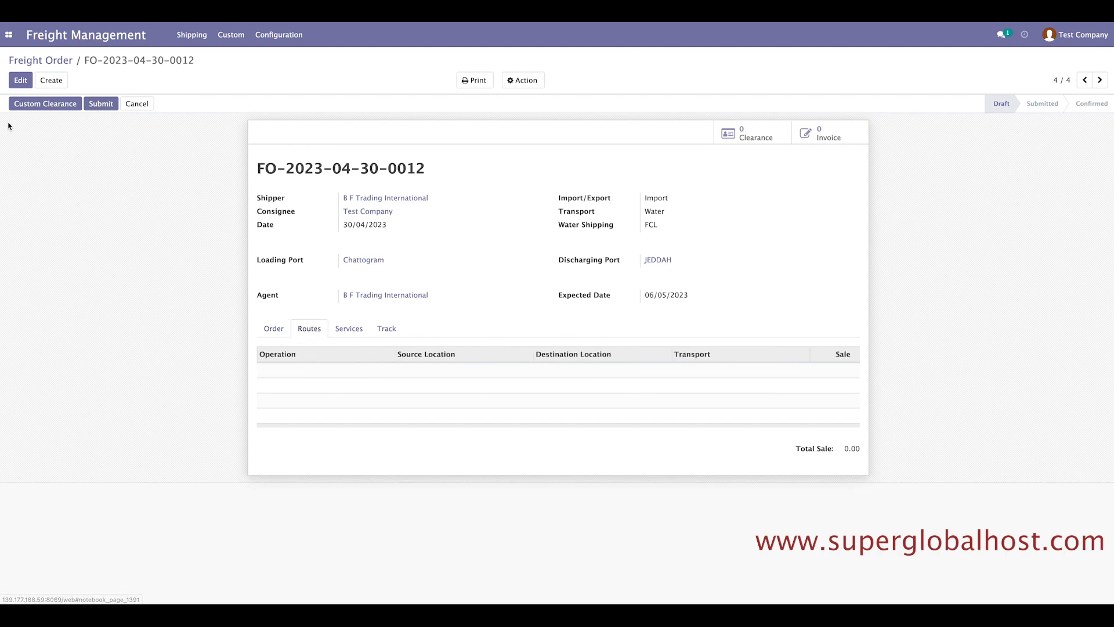
left_click(20, 80)
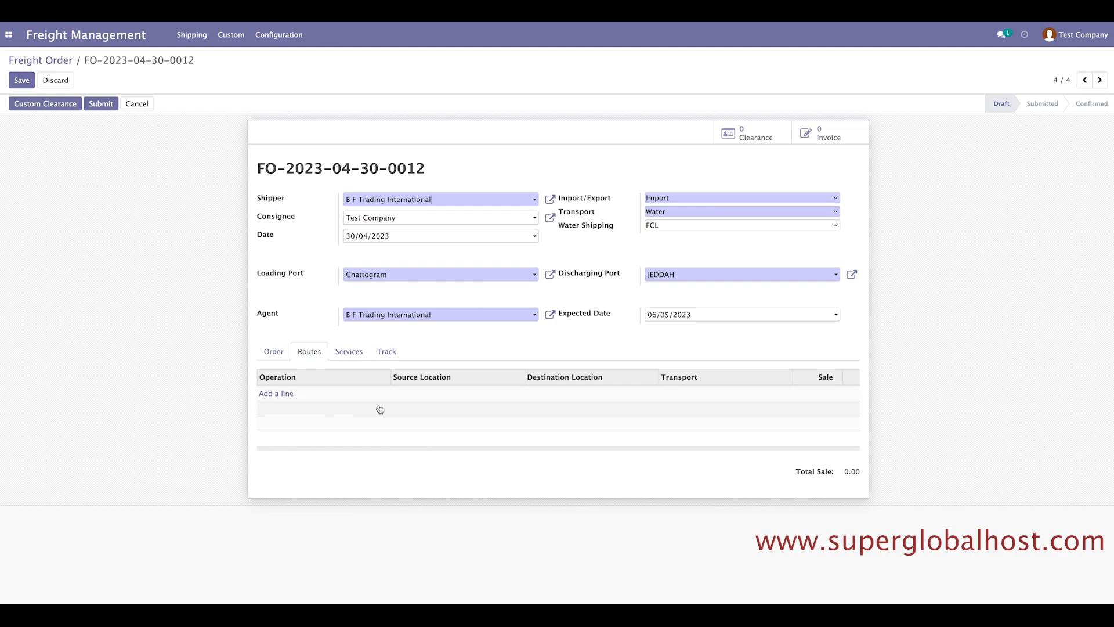
left_click(282, 395)
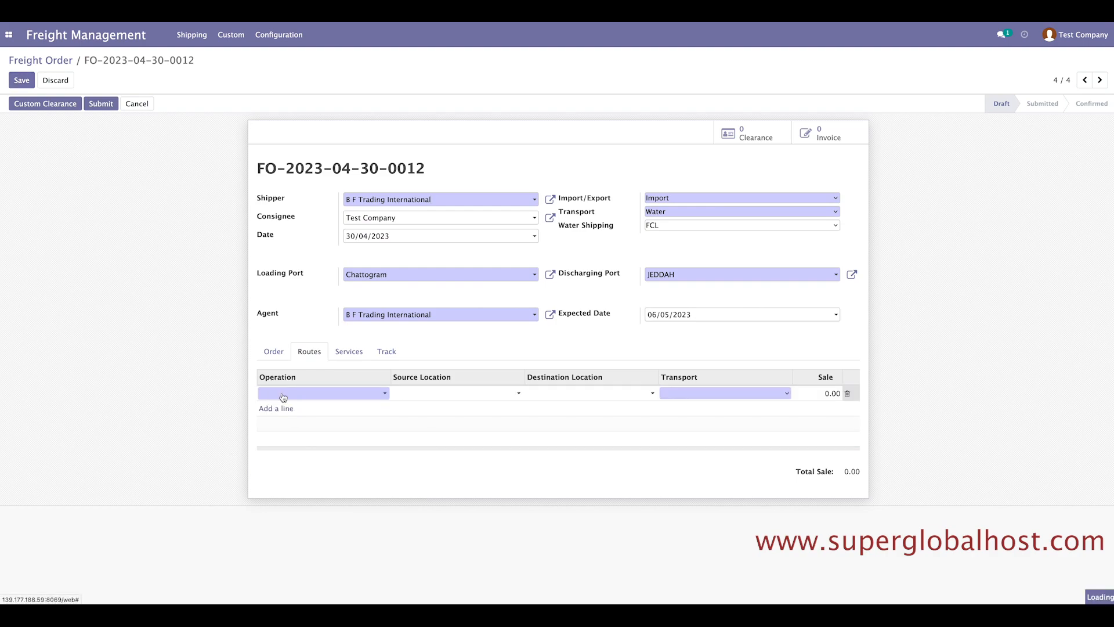
left_click(283, 394)
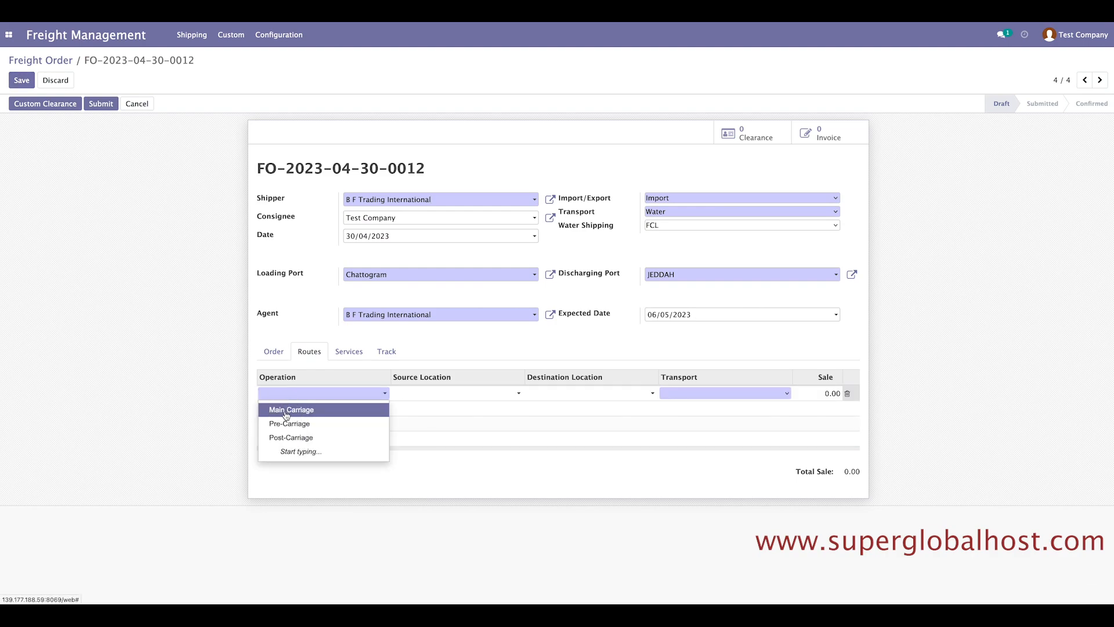
left_click(285, 411)
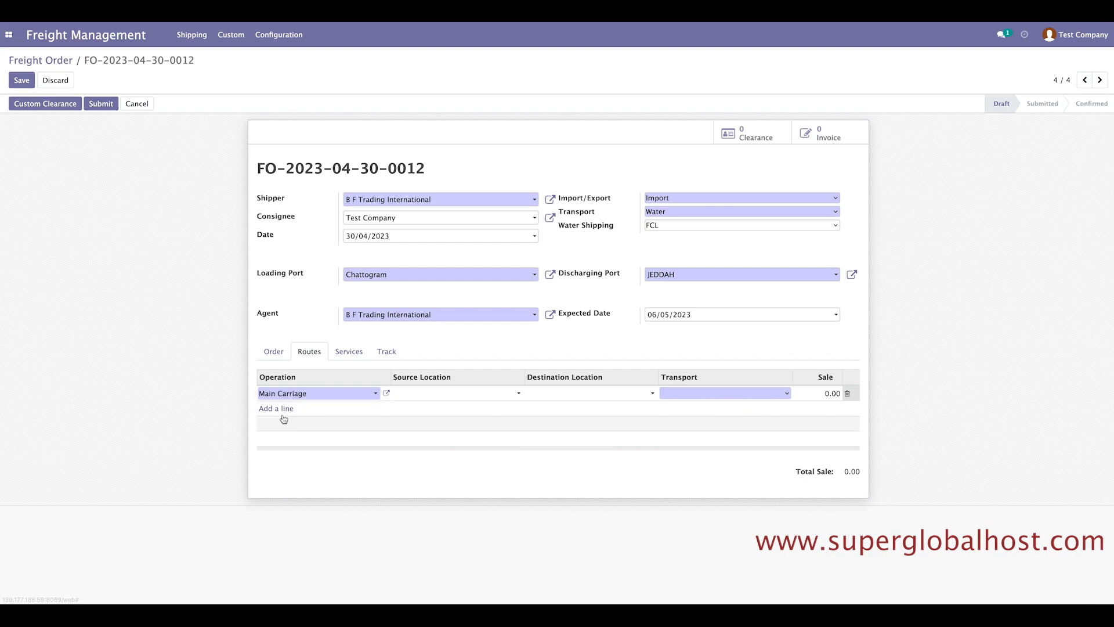
left_click(433, 394)
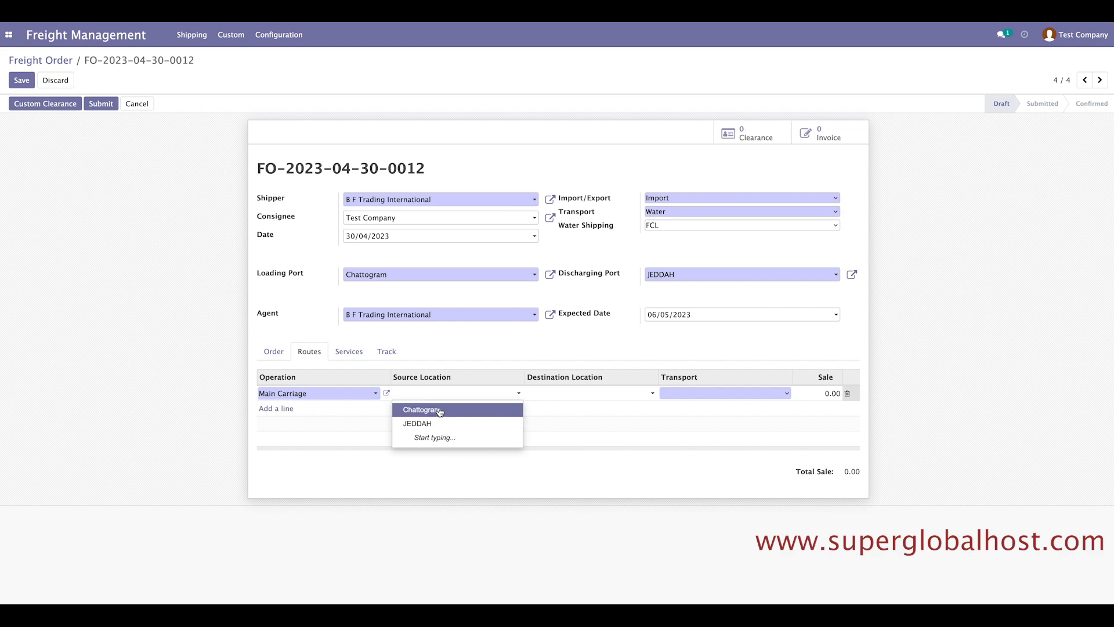
left_click(440, 410)
left_click(631, 394)
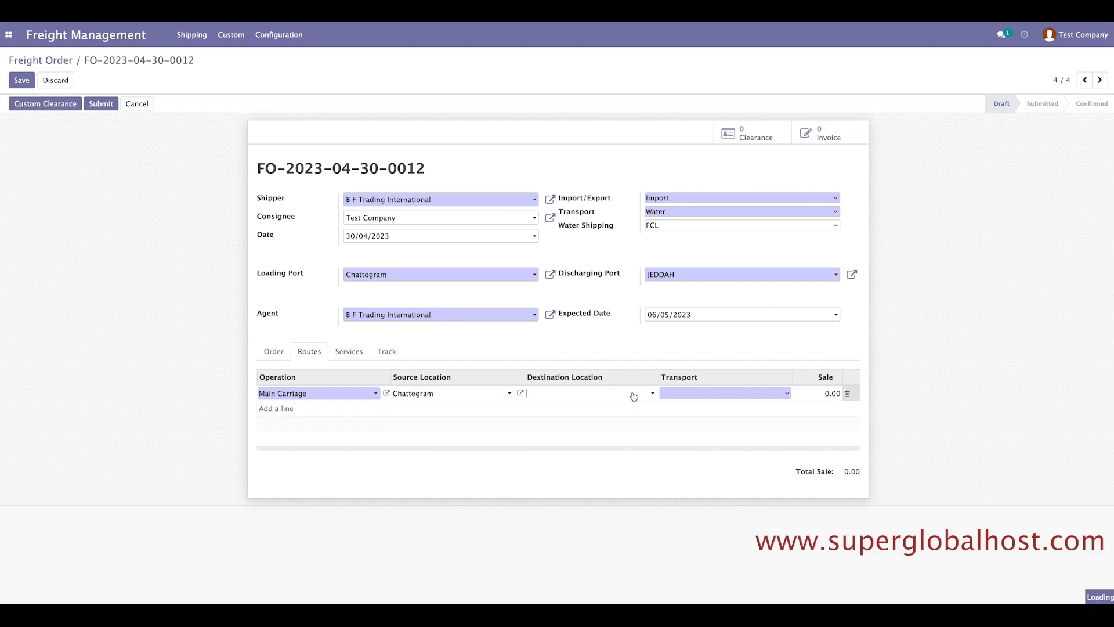
left_click(587, 423)
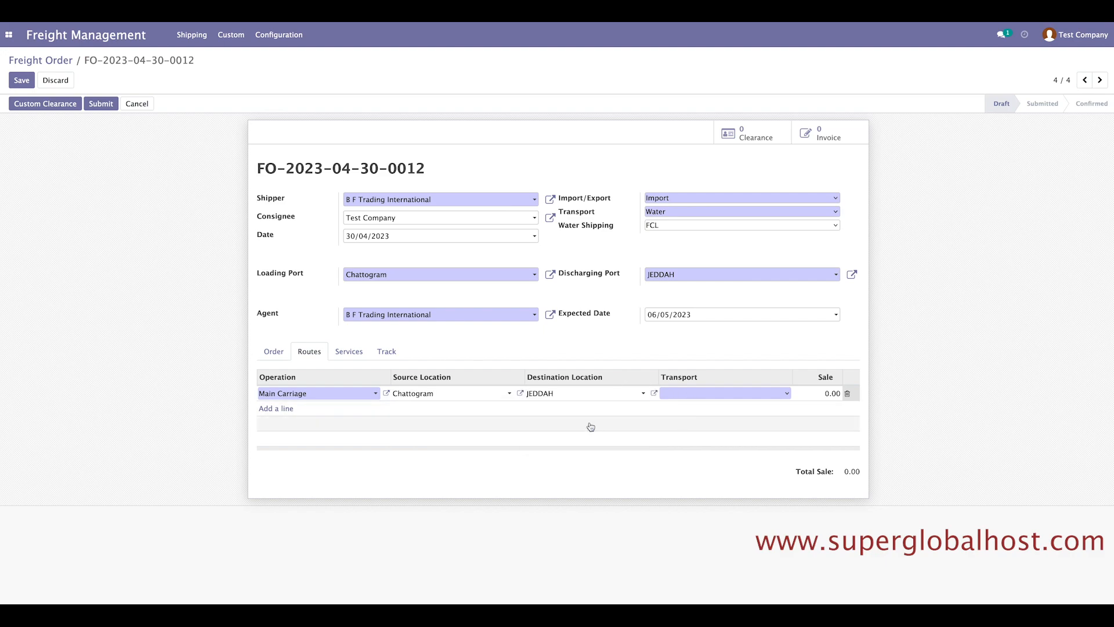
left_click(719, 396)
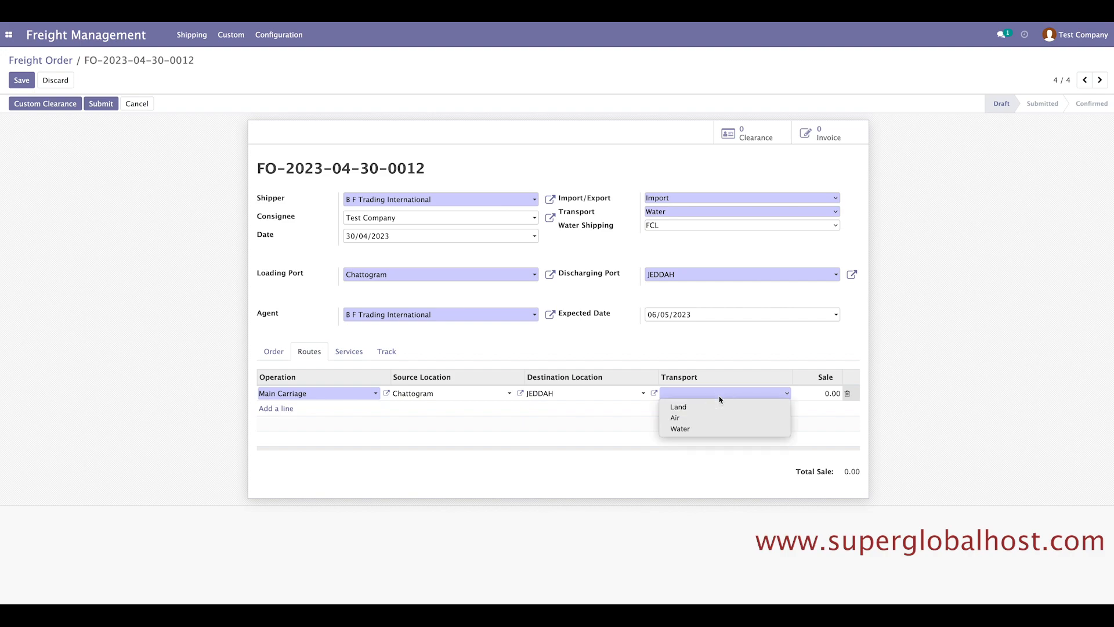
left_click(685, 429)
Add a Pre-Carriage route starting from a new location 'Dhaka' in Bangladesh.
left_click(274, 409)
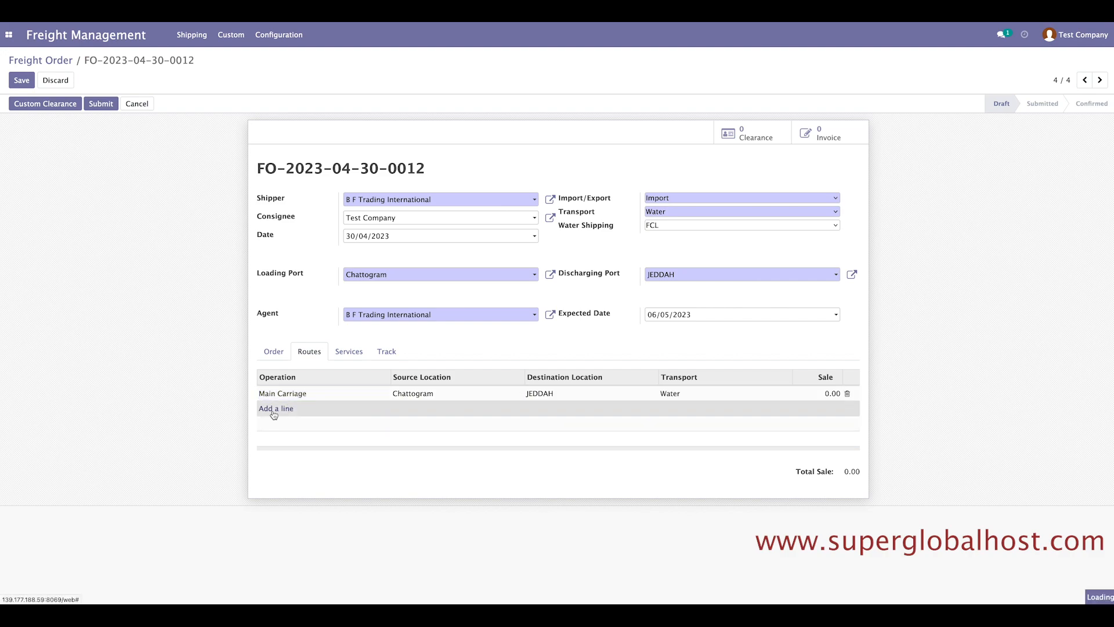
left_click(274, 413)
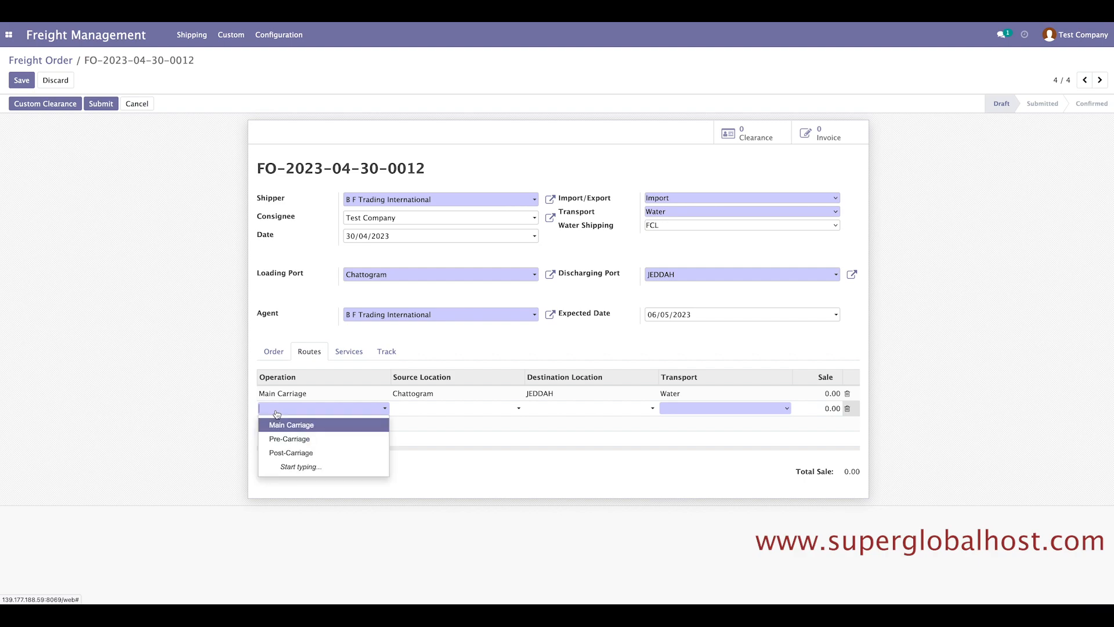
left_click(277, 439)
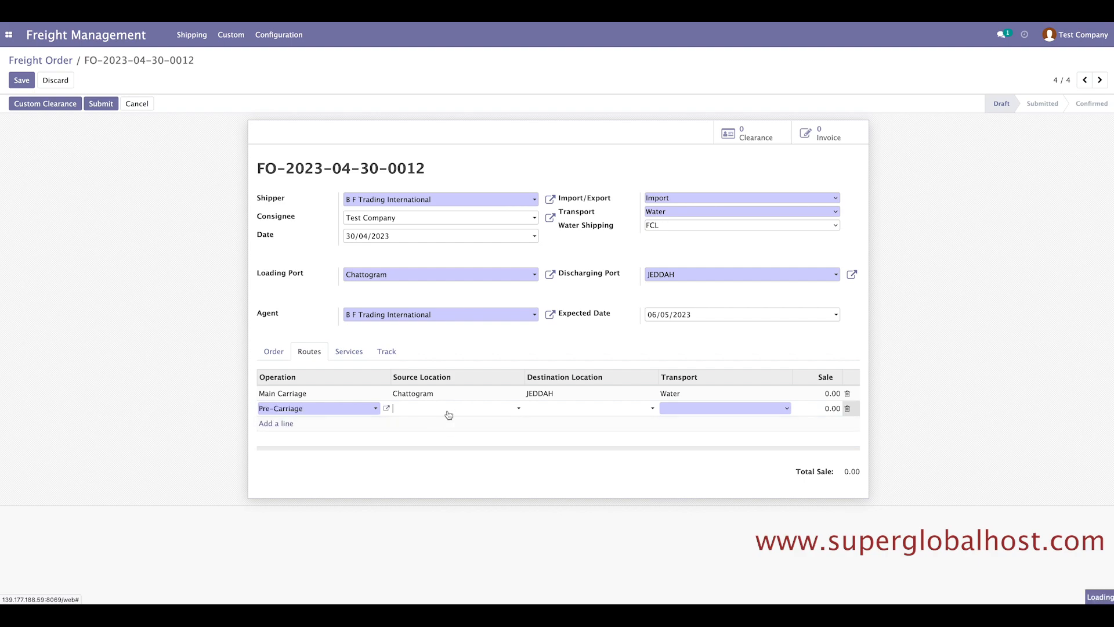
left_click(449, 412)
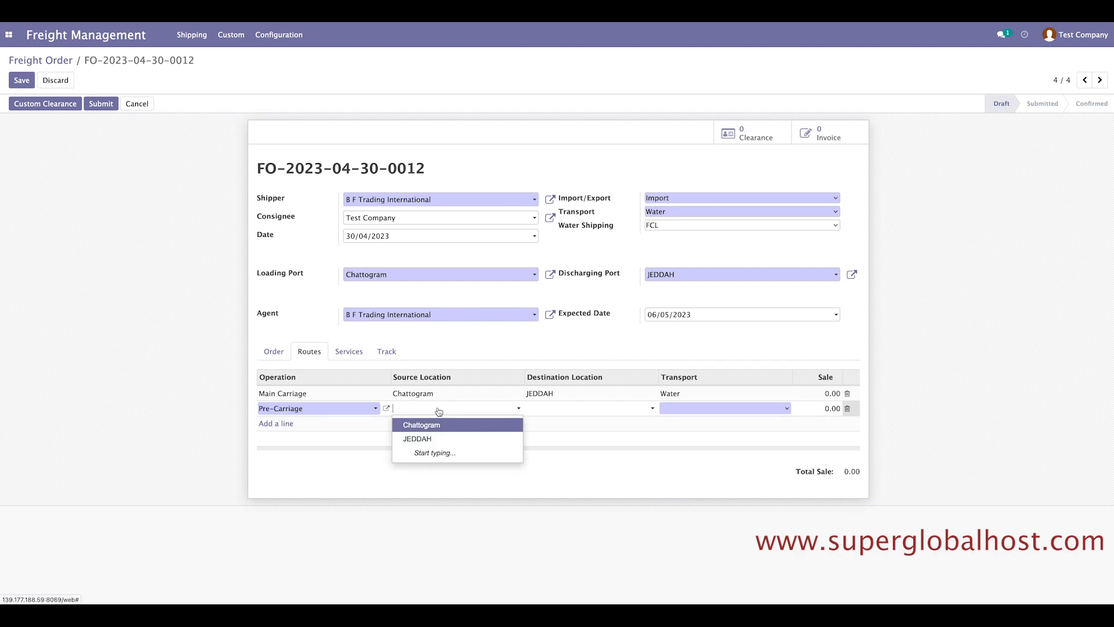
type("Dhaka")
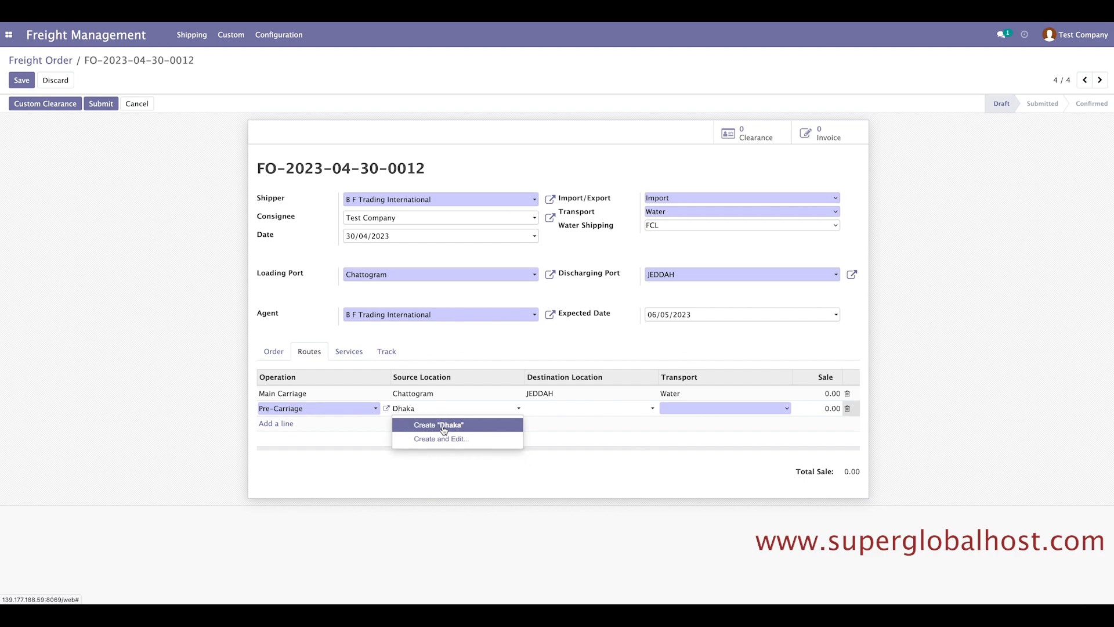
left_click(444, 428)
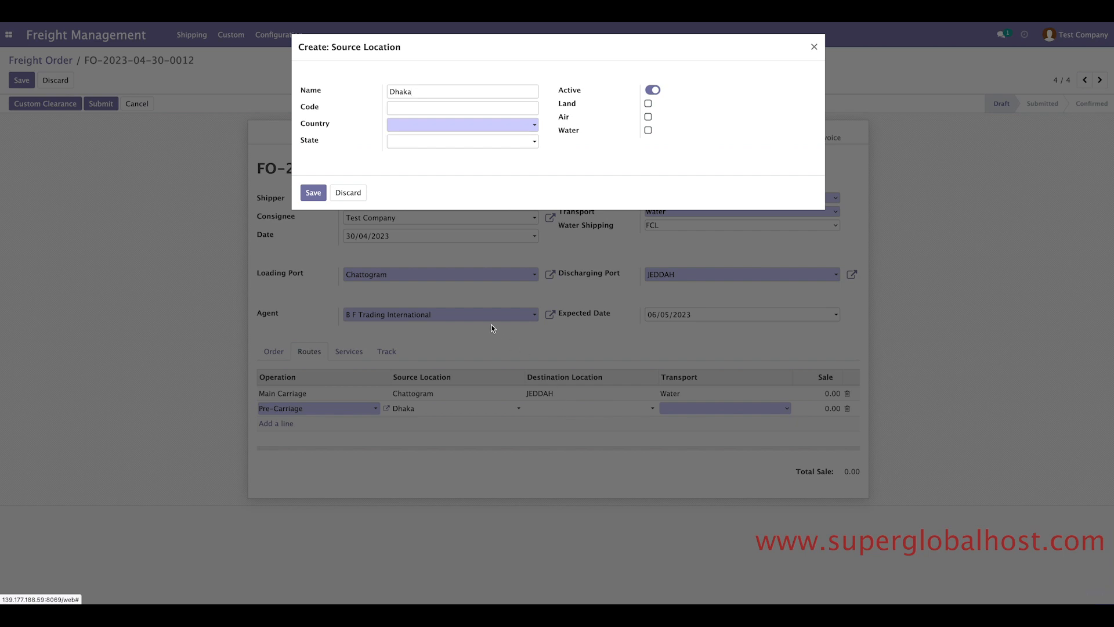
left_click(431, 127)
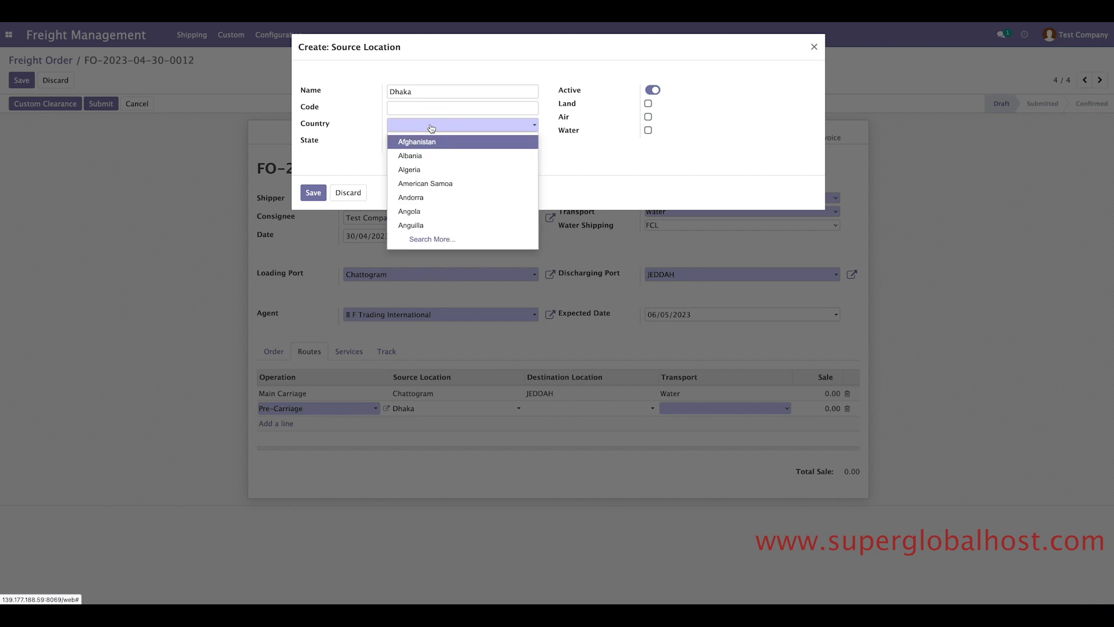
type("bang")
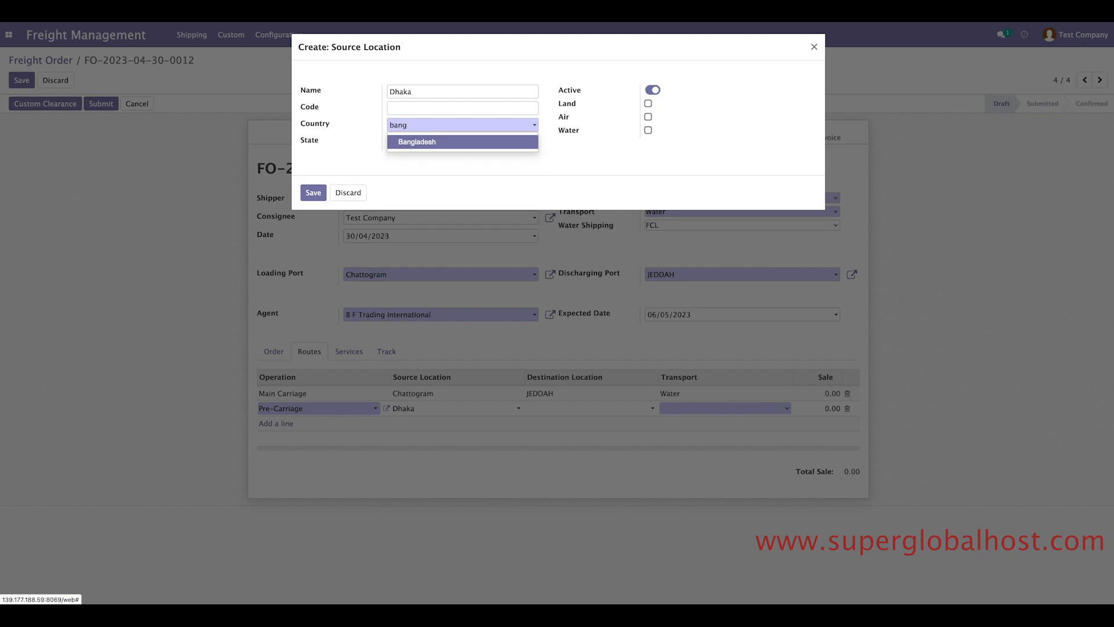
left_click(436, 144)
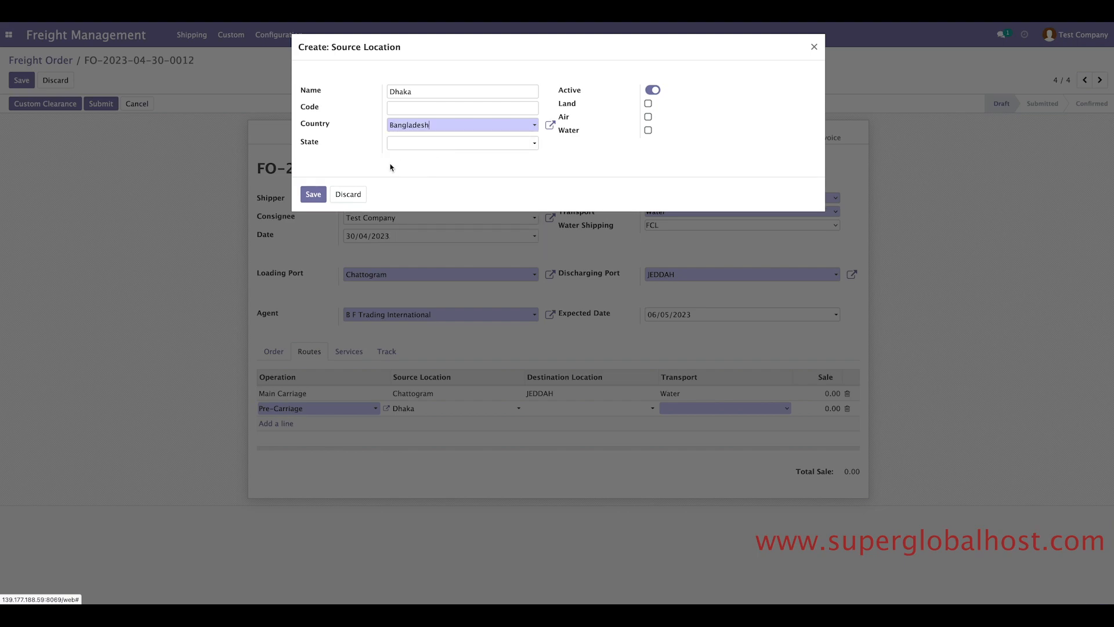
left_click(315, 195)
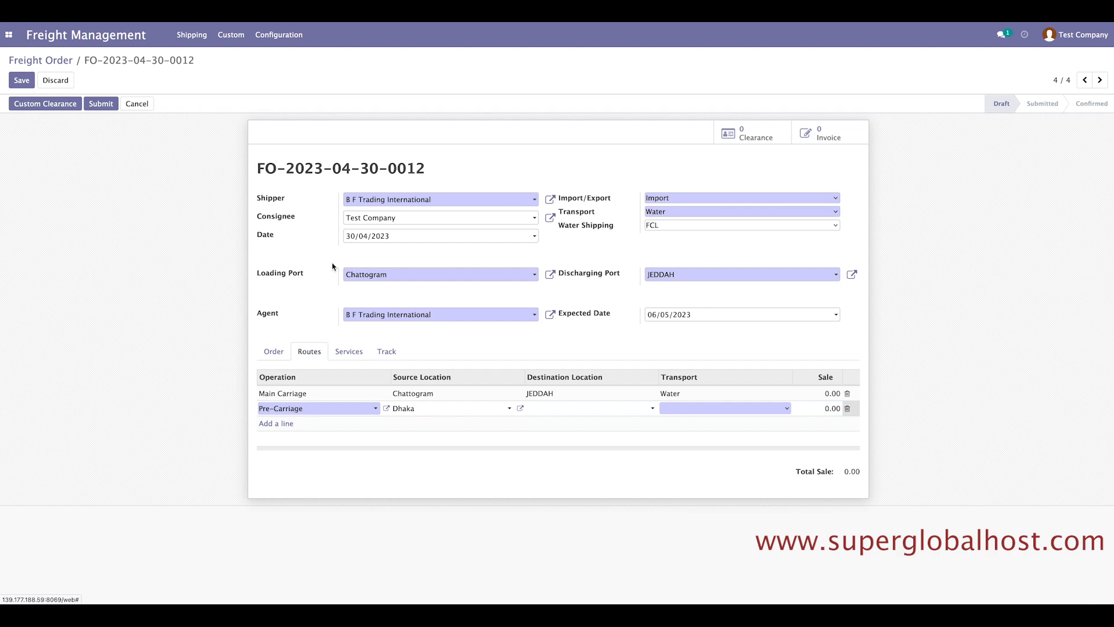
Send the Pre-Carriage leg to Chattogram by Land and start another route line.
left_click(553, 409)
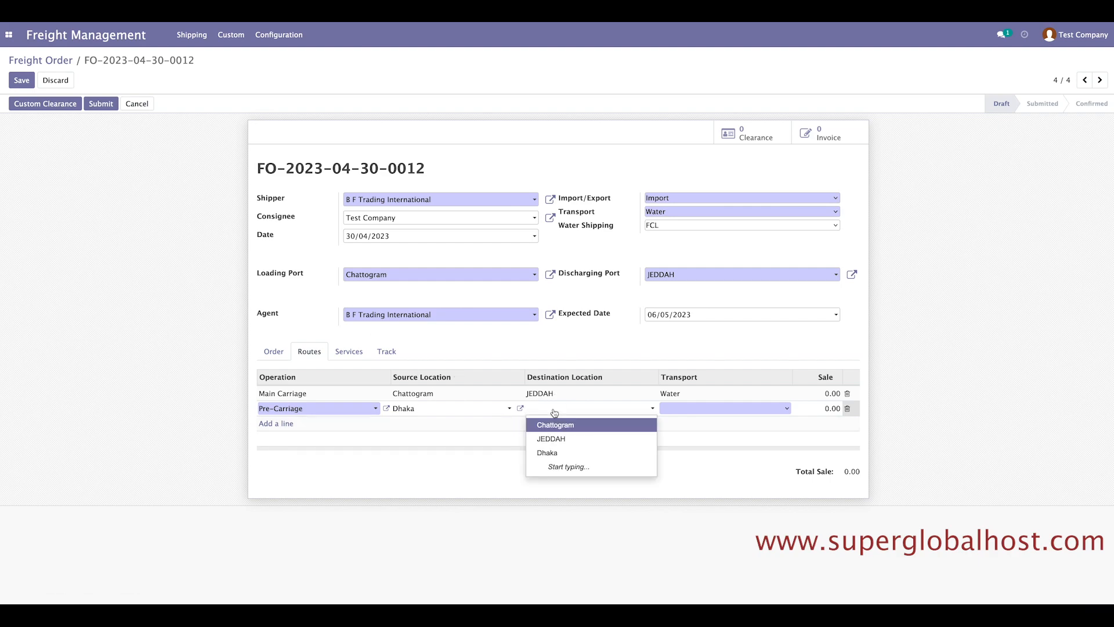
left_click(556, 426)
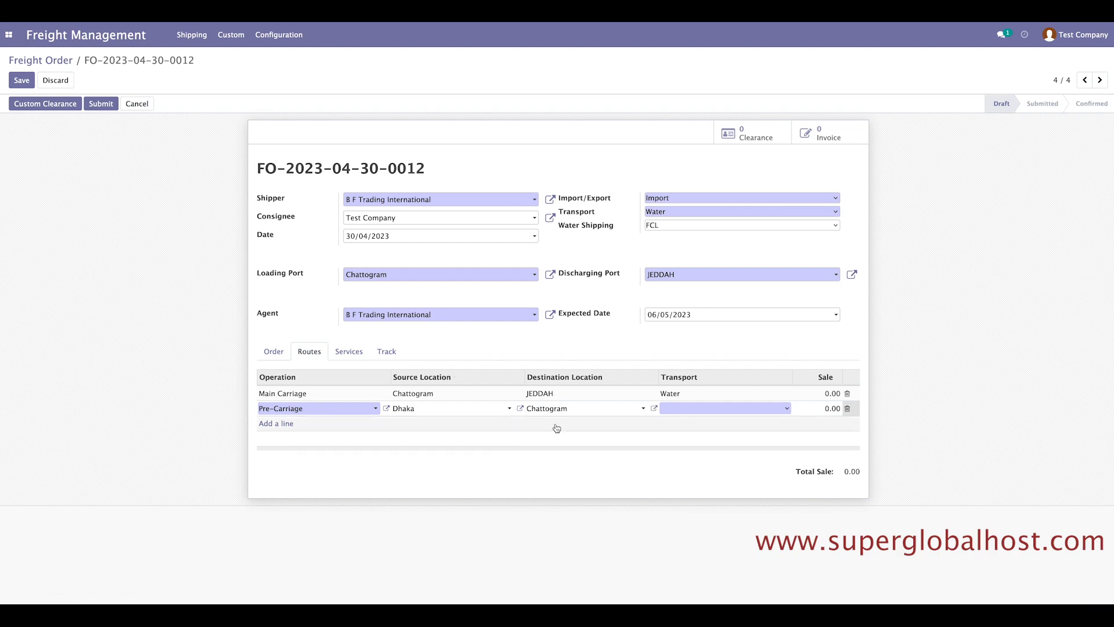
left_click(755, 407)
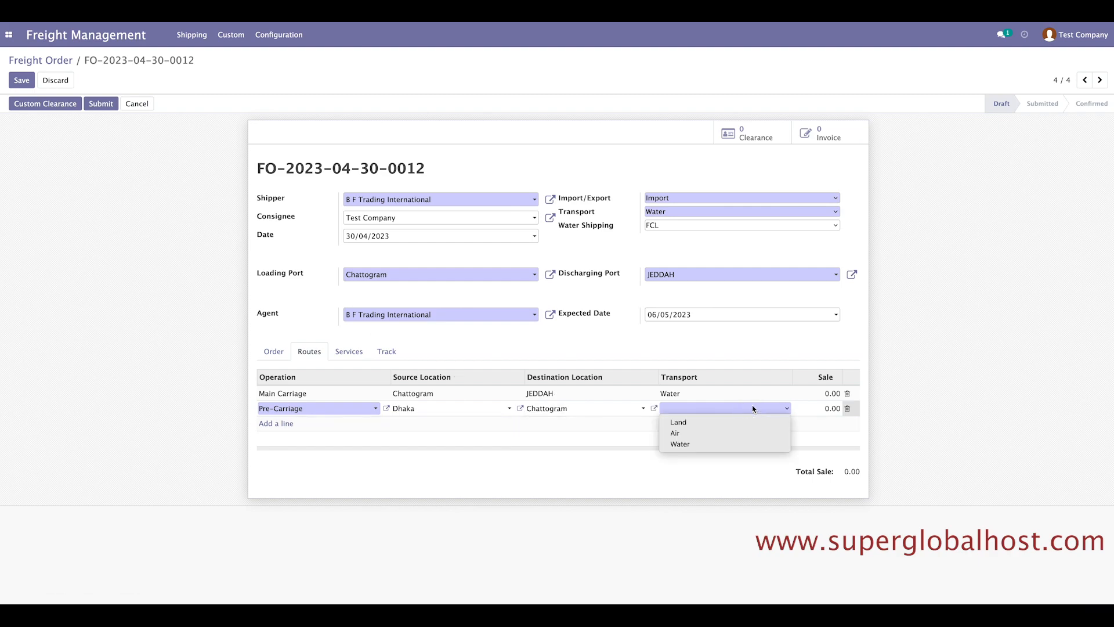
left_click(720, 423)
left_click(283, 426)
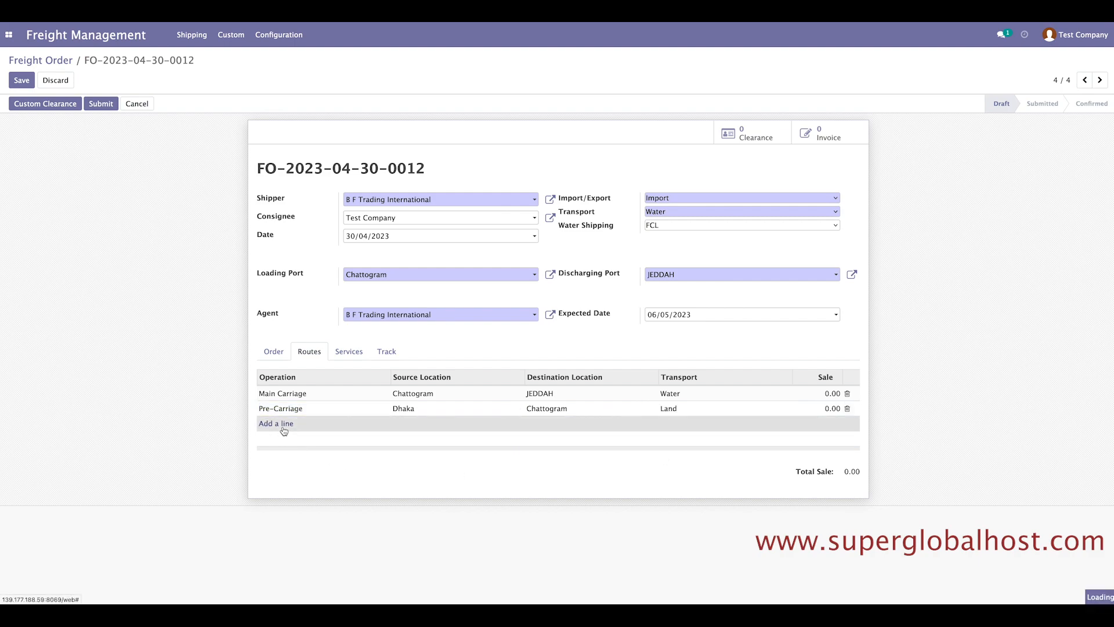
Add a Post-Carriage route line and create a new Riyadh location in Saudi Arabia.
left_click(283, 426)
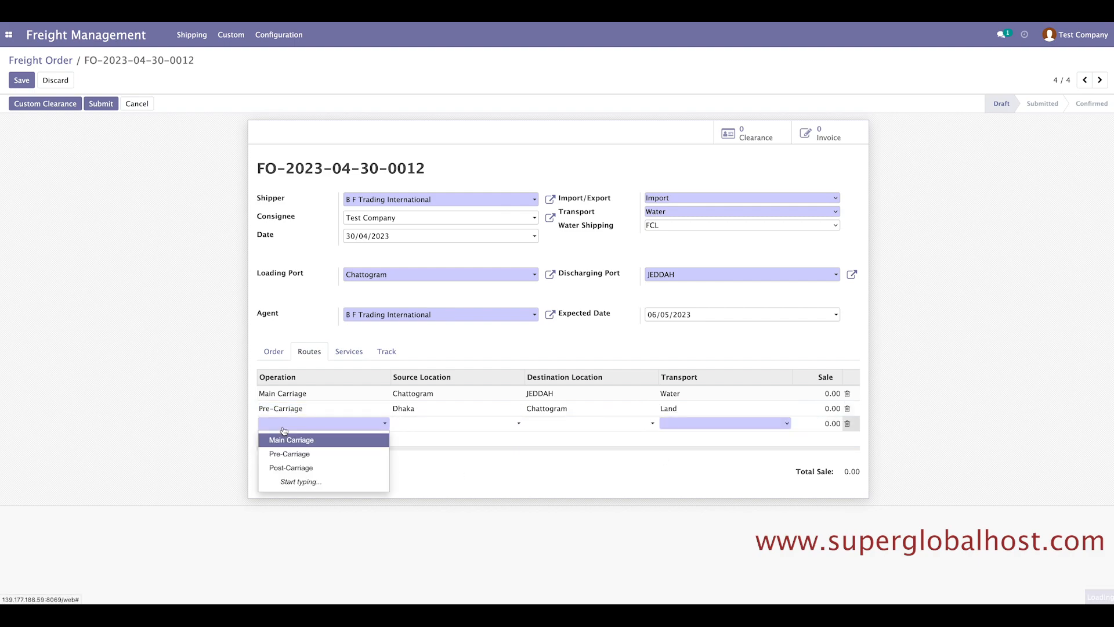
left_click(293, 467)
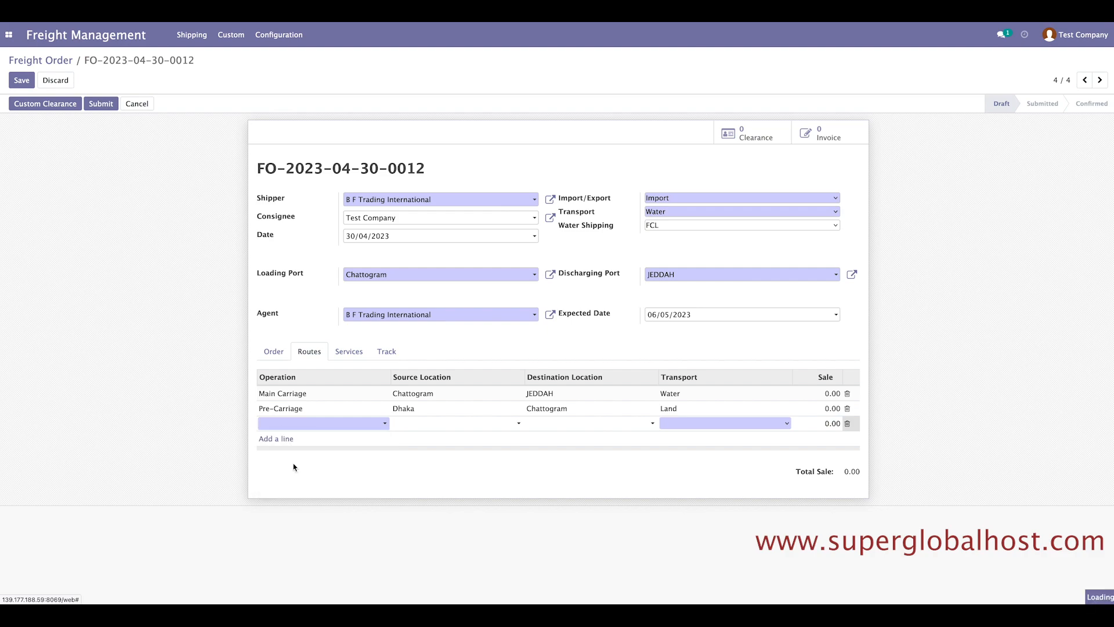
left_click(412, 427)
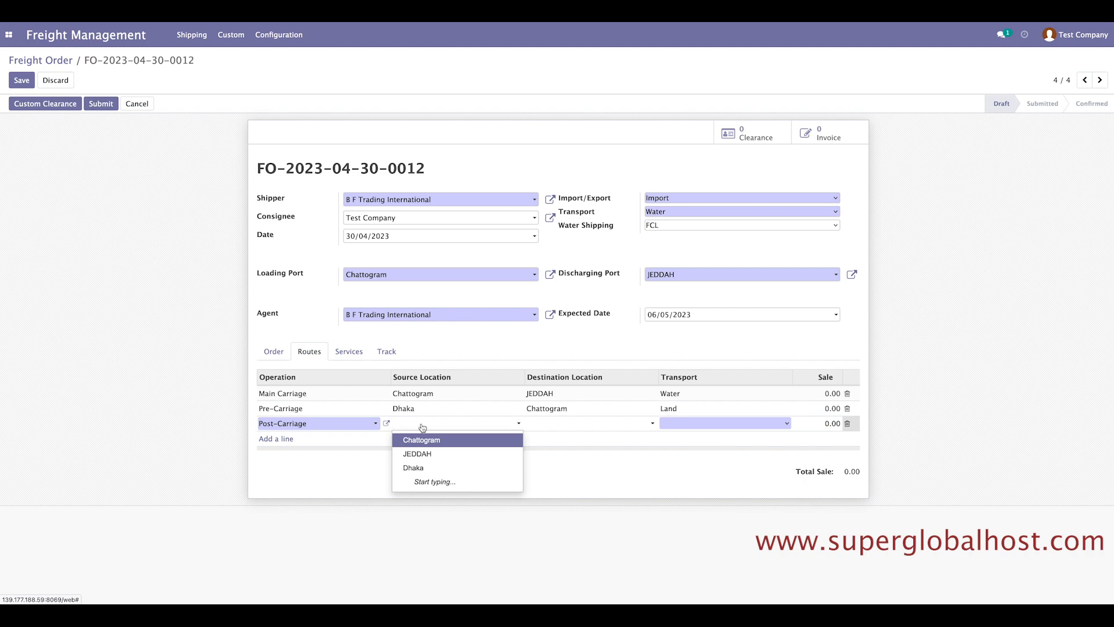
type("Riyad")
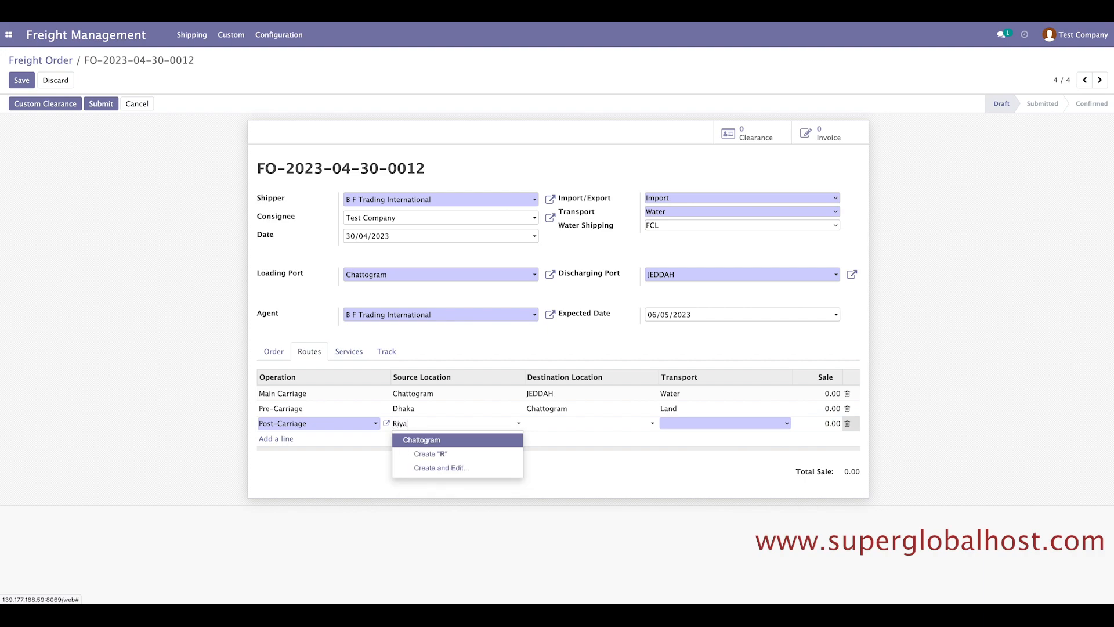
type("h")
left_click(442, 439)
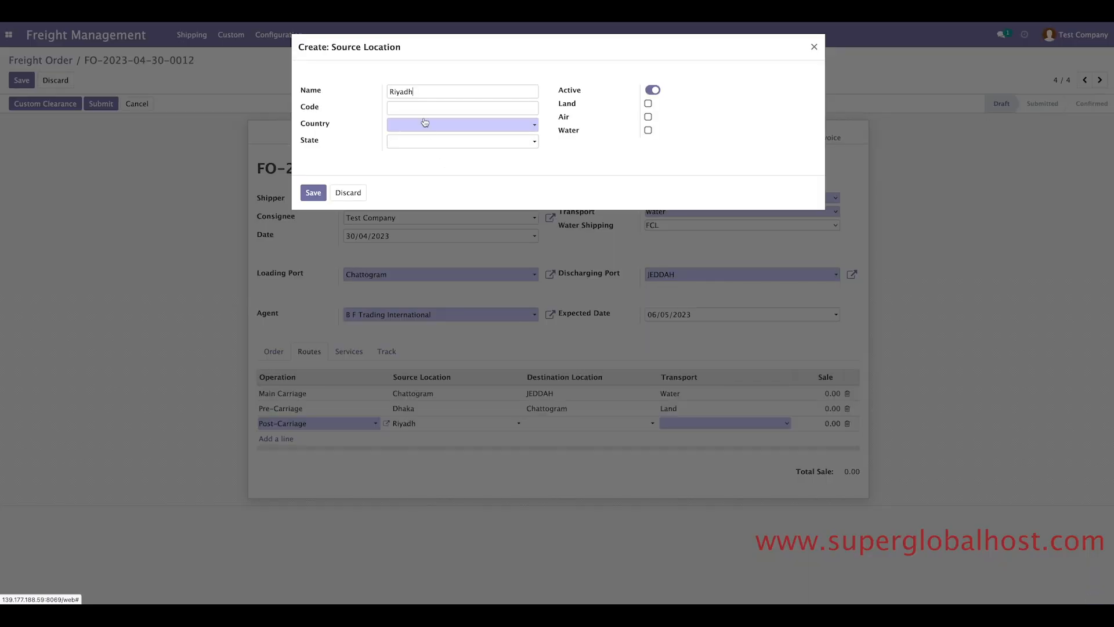
left_click(425, 123)
type("sa")
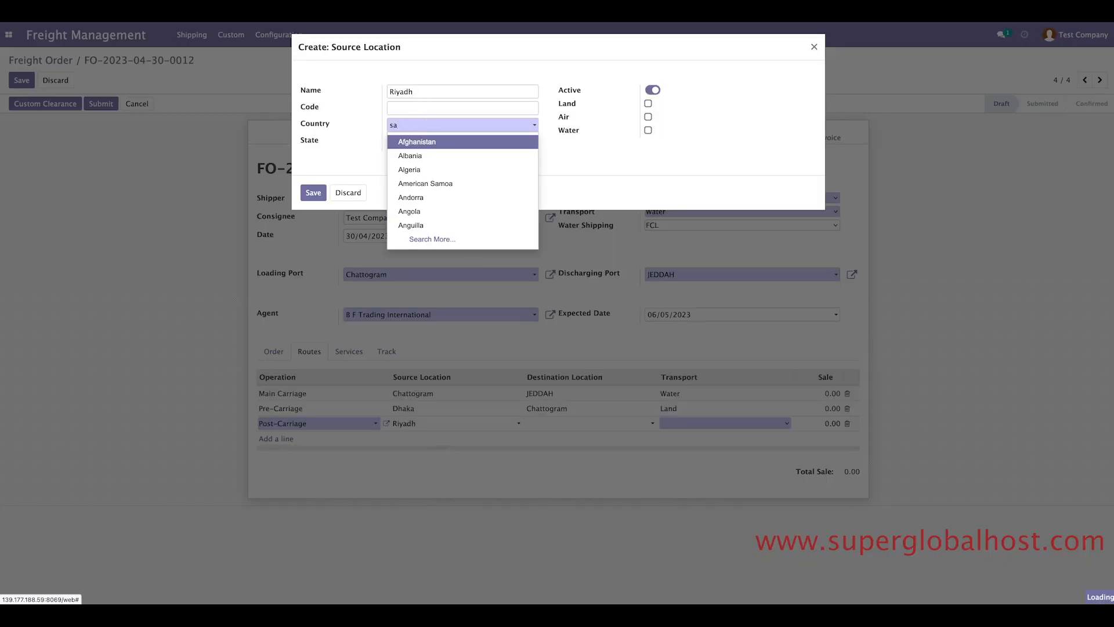
type("udi")
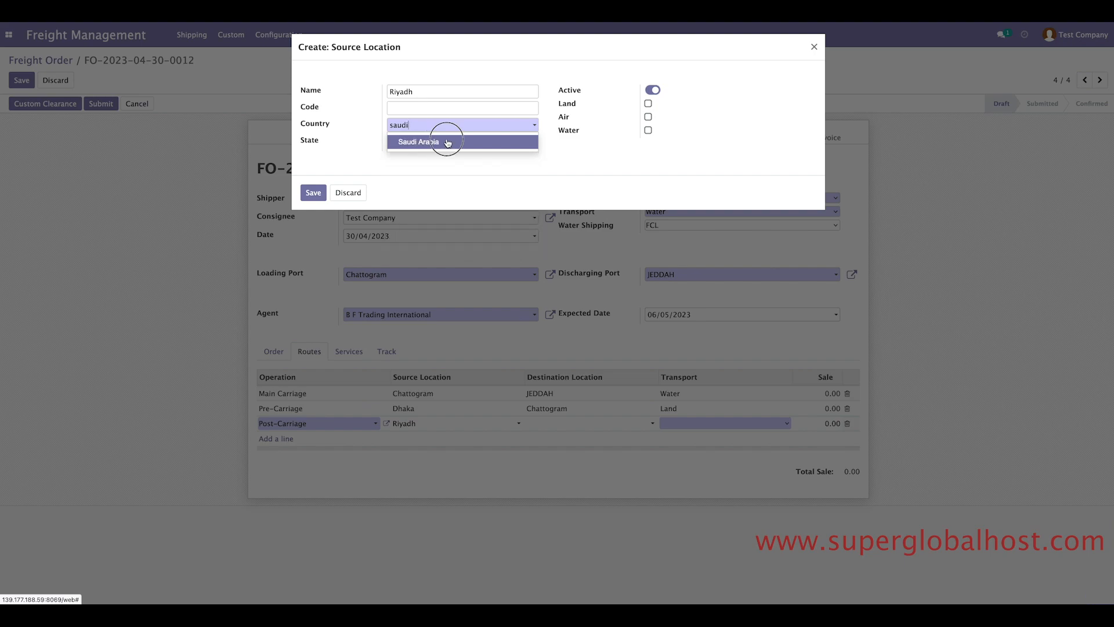
left_click(447, 141)
left_click(308, 197)
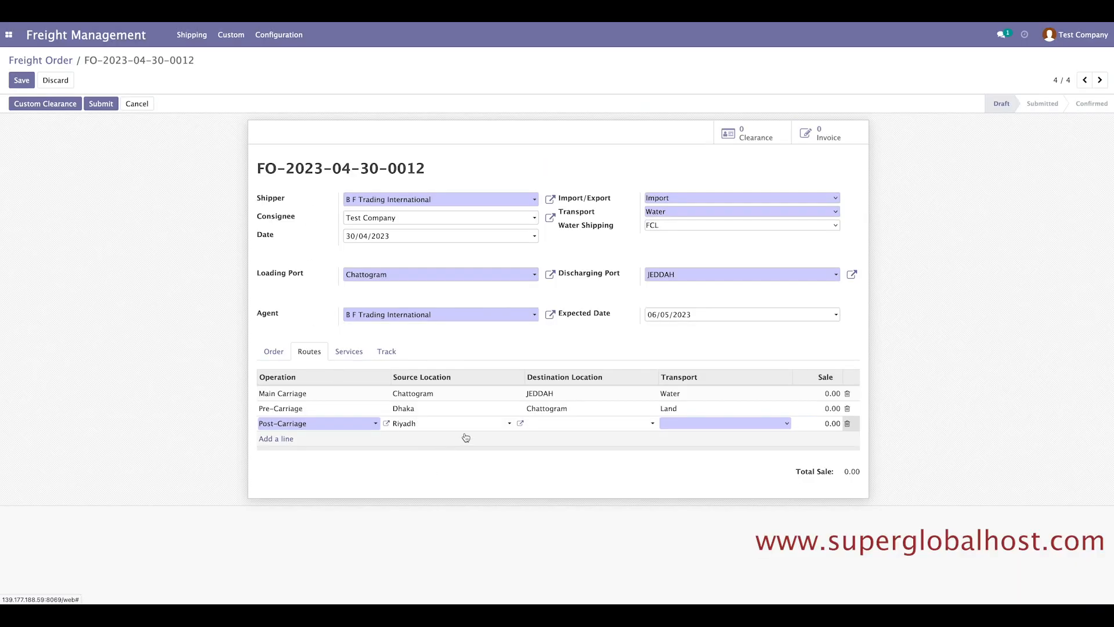
Set the Post-Carriage leg to run from JEDDAH to Riyadh by Land.
left_click(561, 425)
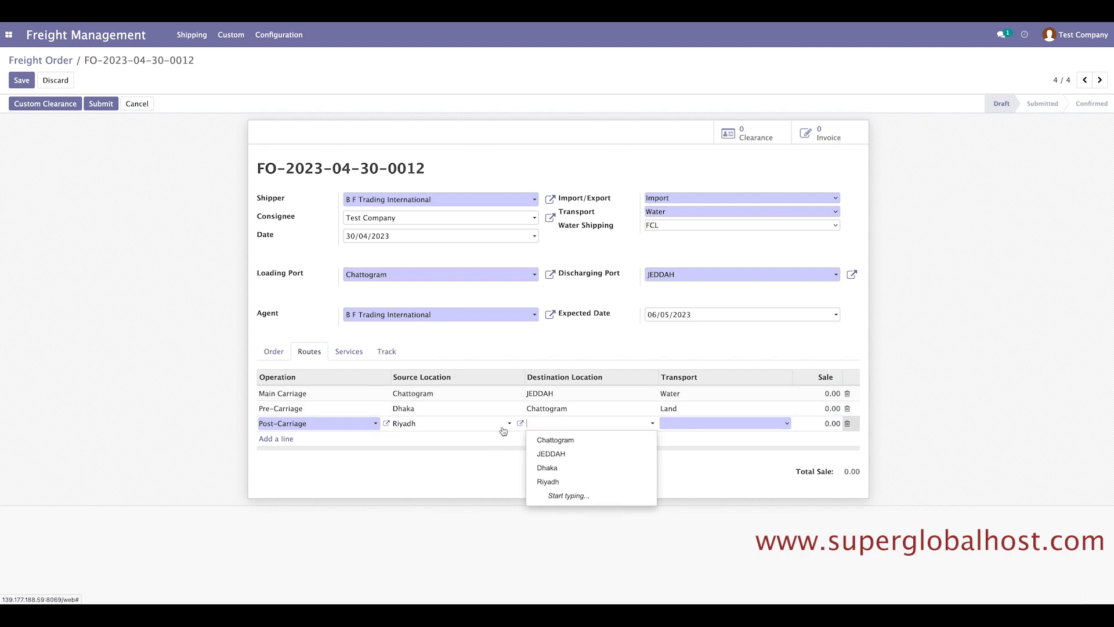
left_click(546, 481)
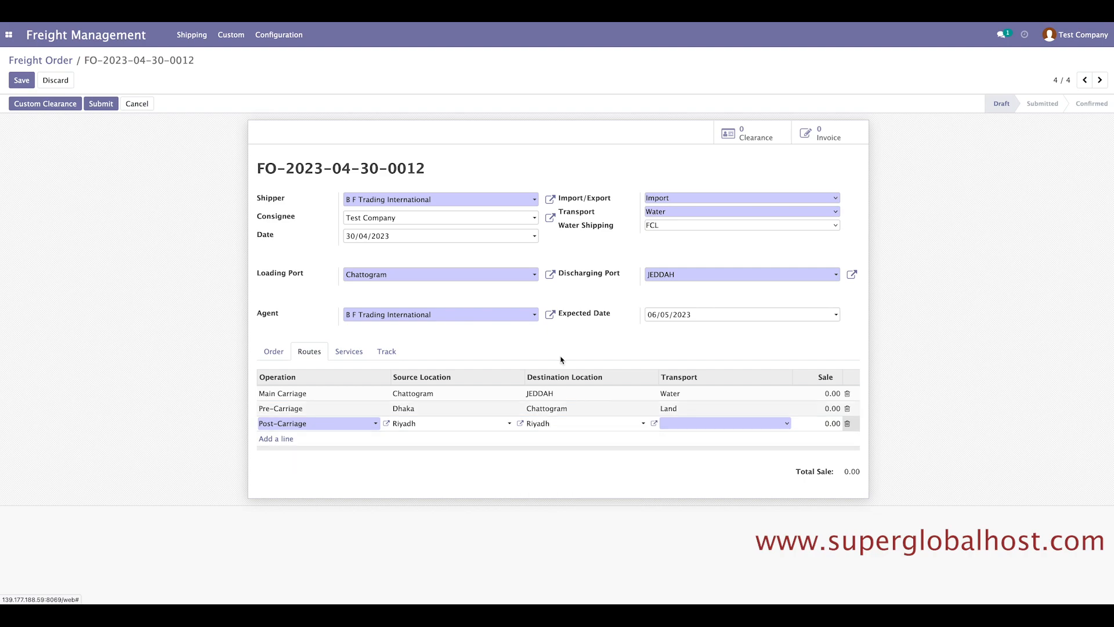
left_click(414, 426)
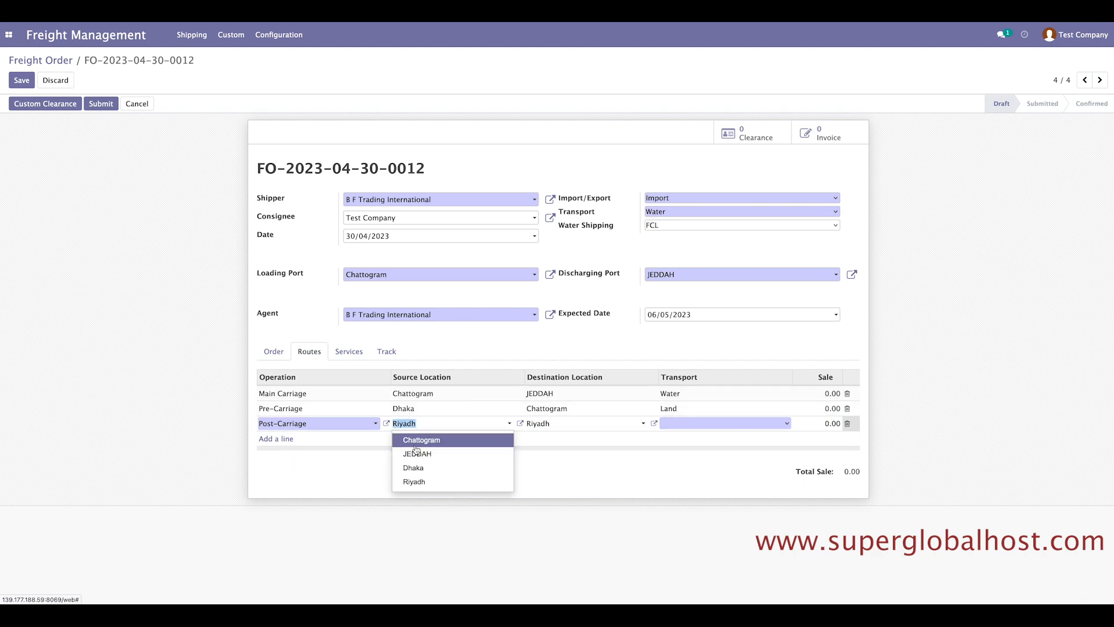
left_click(417, 454)
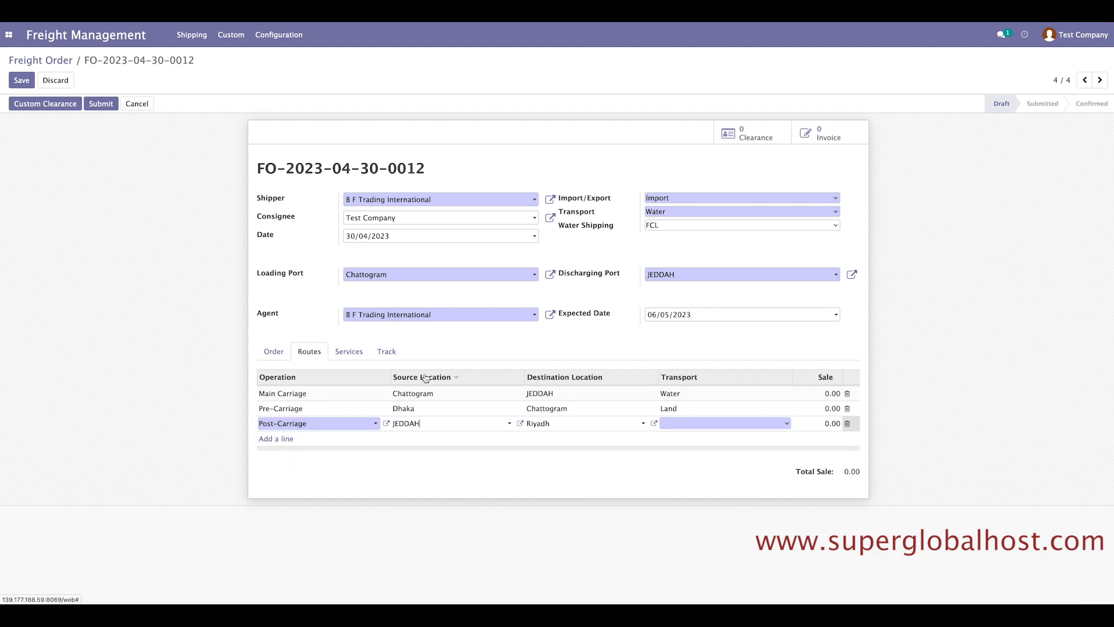
left_click(689, 426)
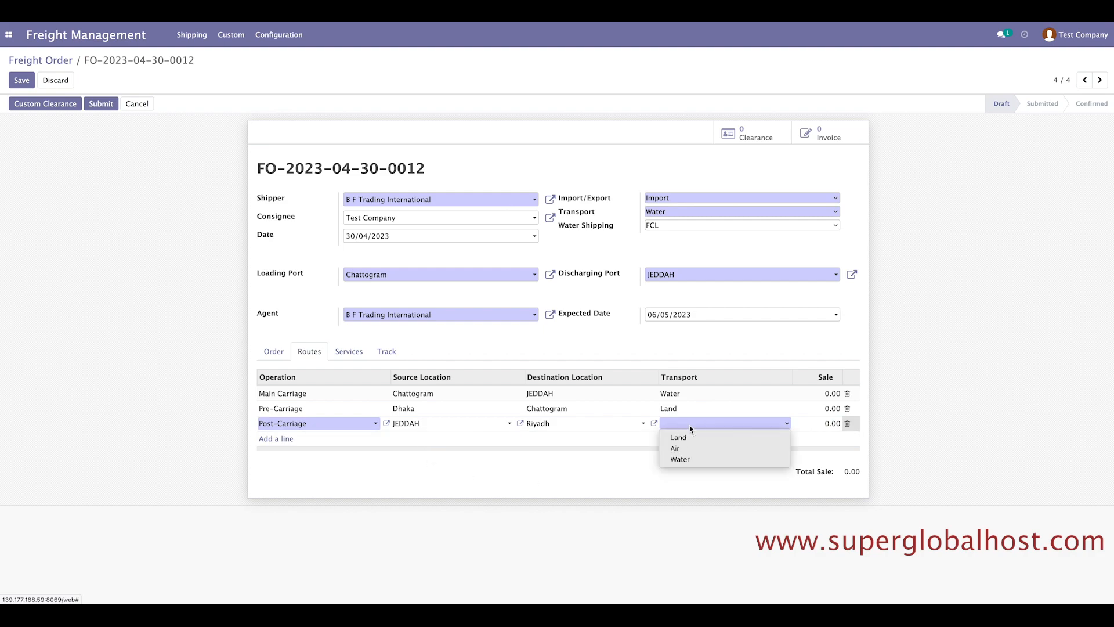
left_click(687, 438)
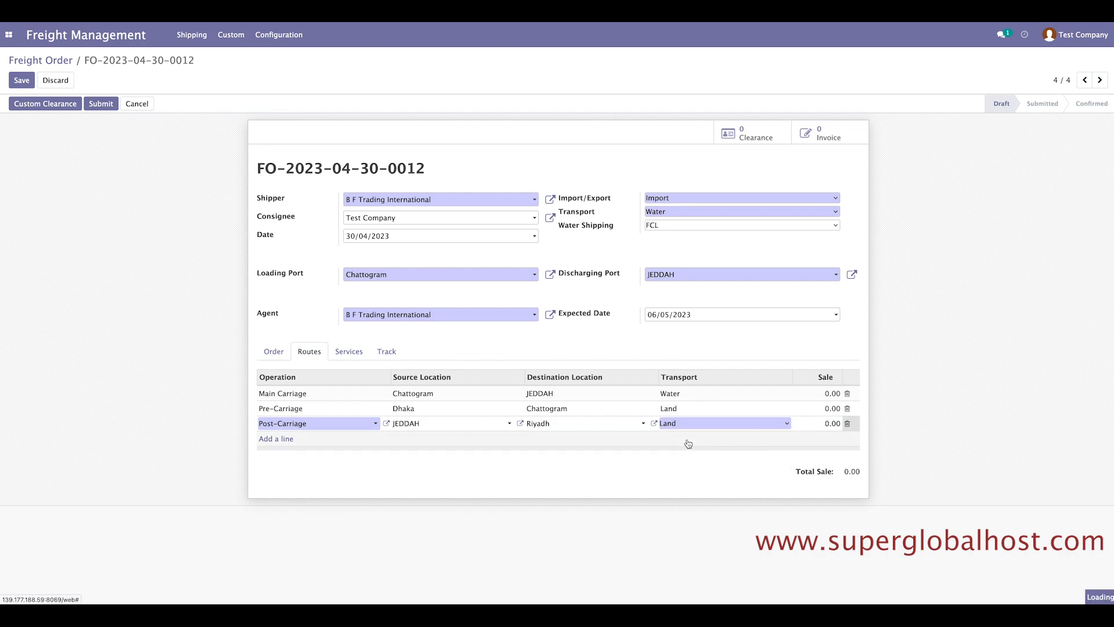
left_click(975, 446)
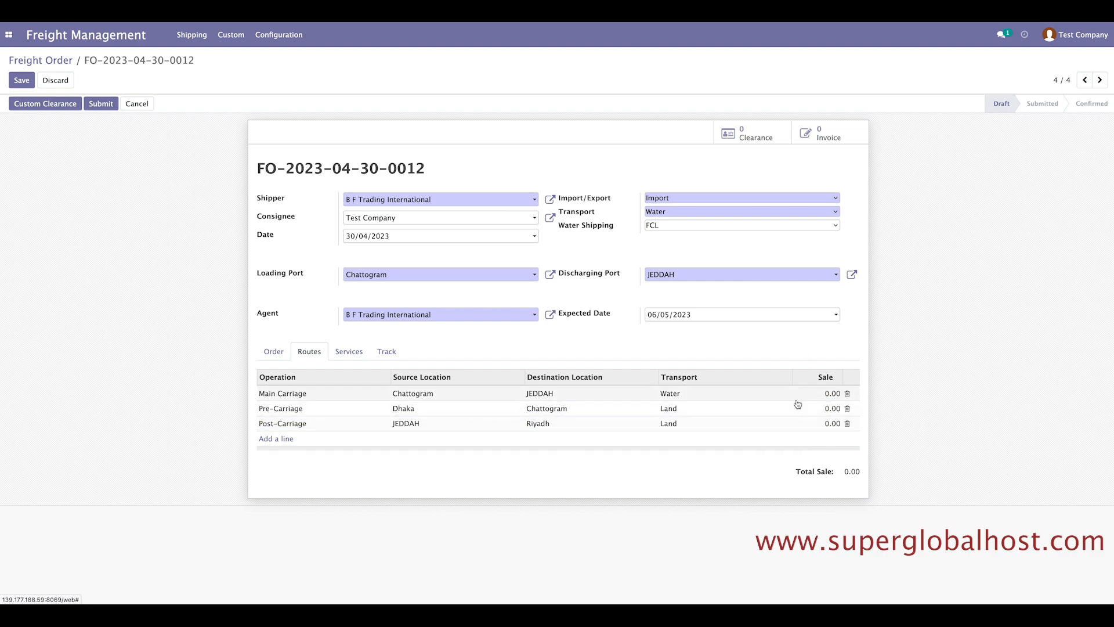
Enter sale prices of 300 for Pre-Carriage and 500 for Post-Carriage.
left_click(271, 354)
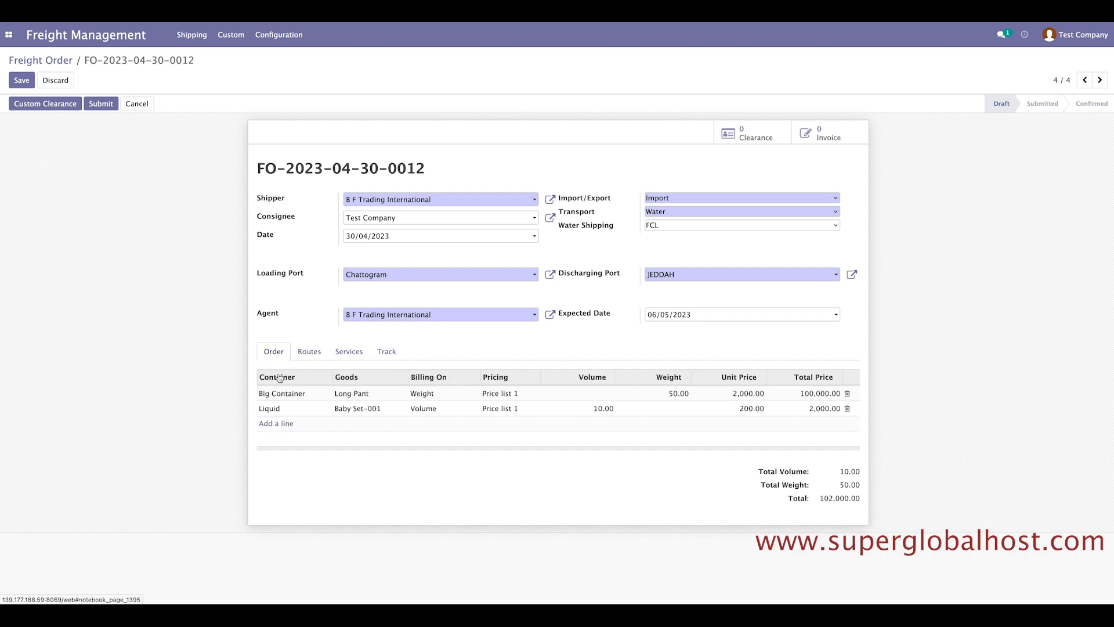
left_click(308, 350)
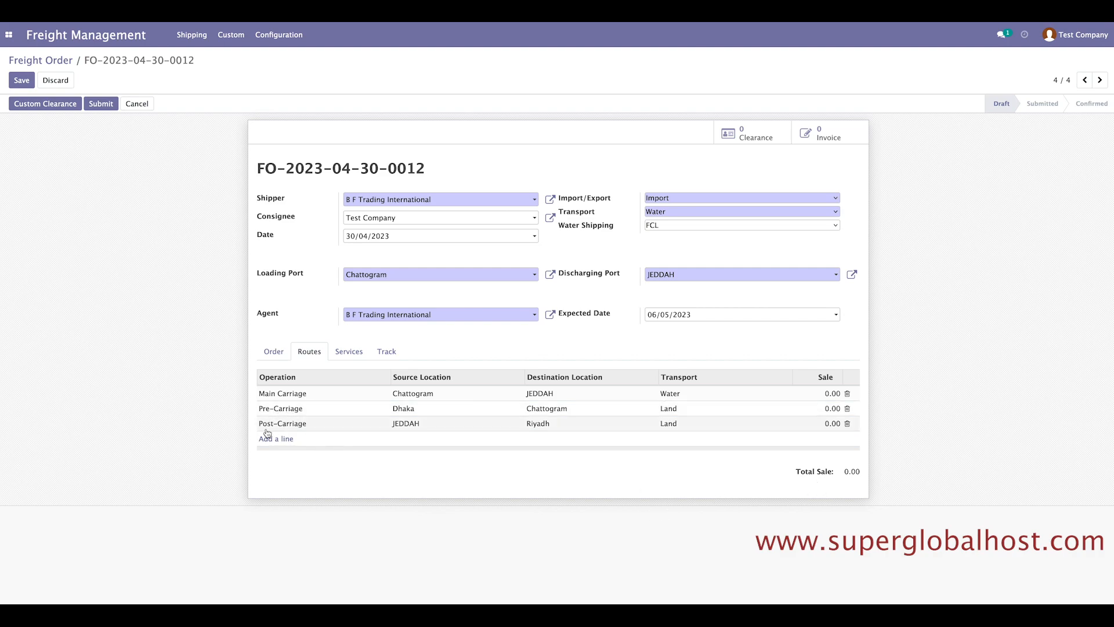
left_click(828, 411)
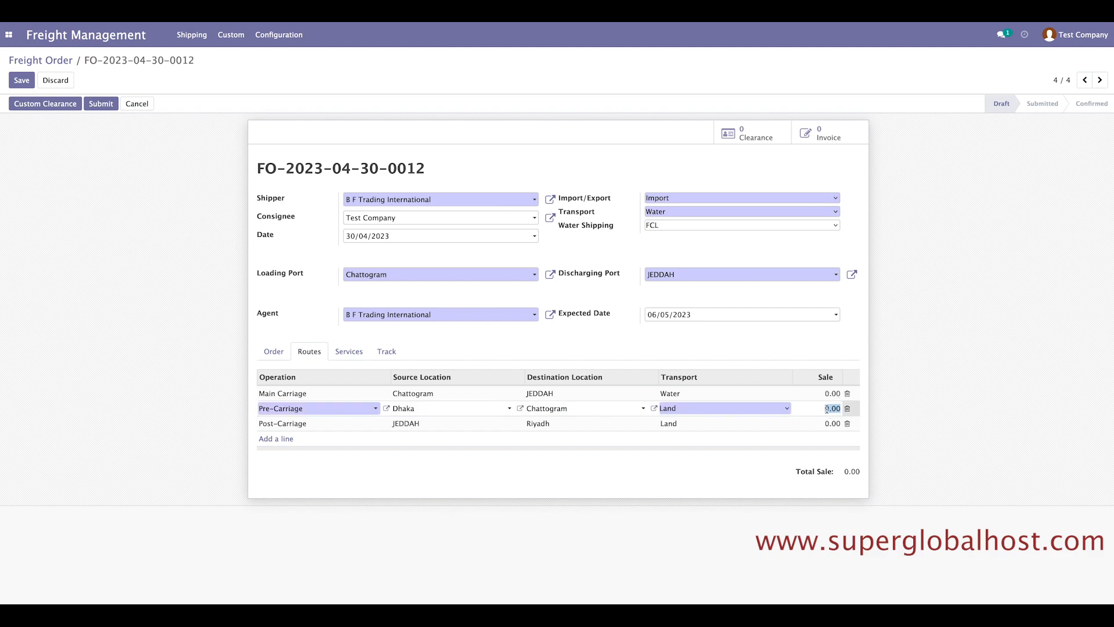
type("300")
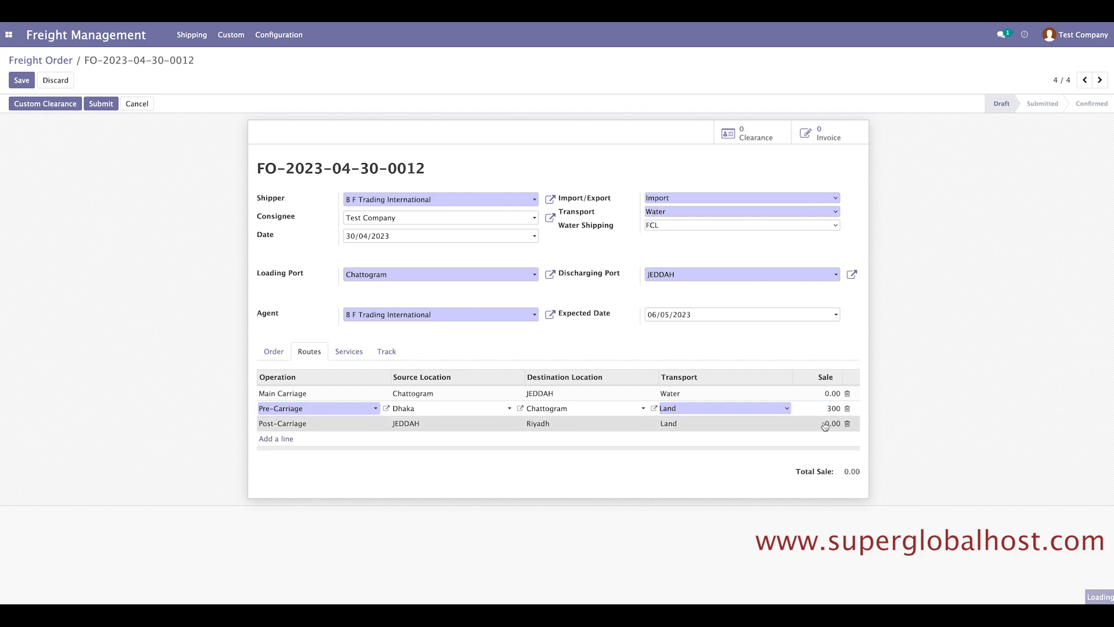
left_click(837, 423)
type("5")
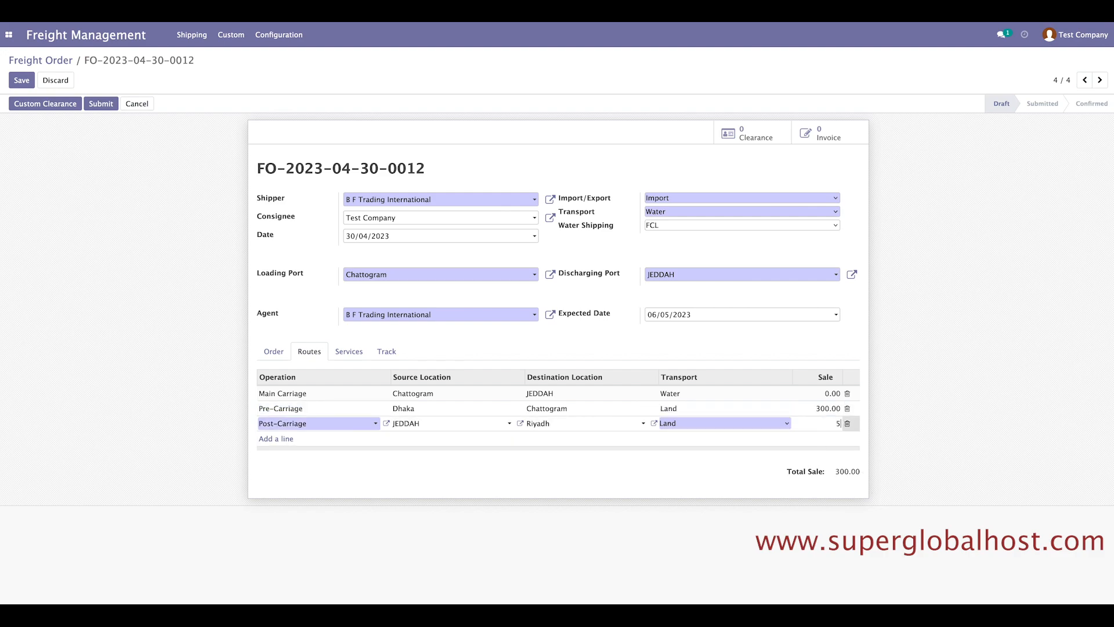
type("00")
left_click(577, 286)
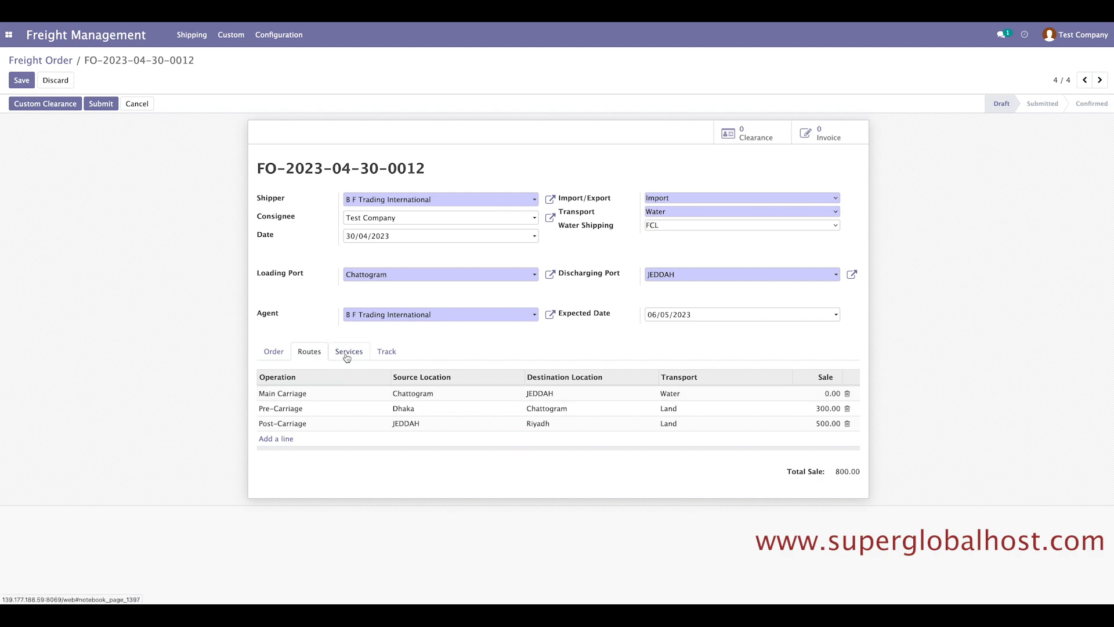
left_click(273, 352)
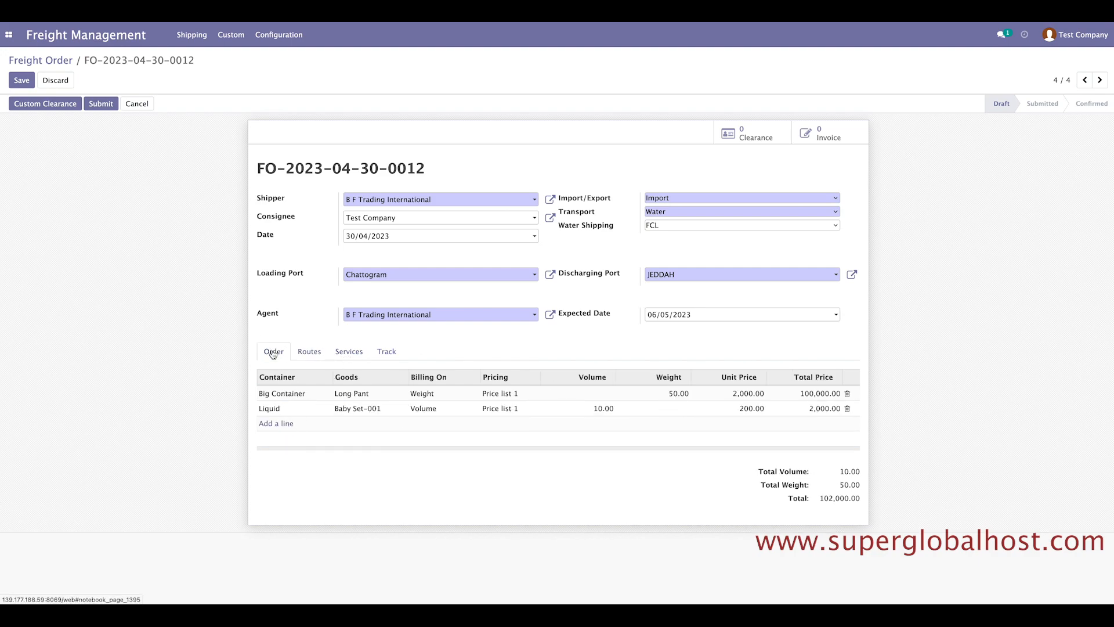
Move from the routes list to the still-empty Services list.
left_click(311, 353)
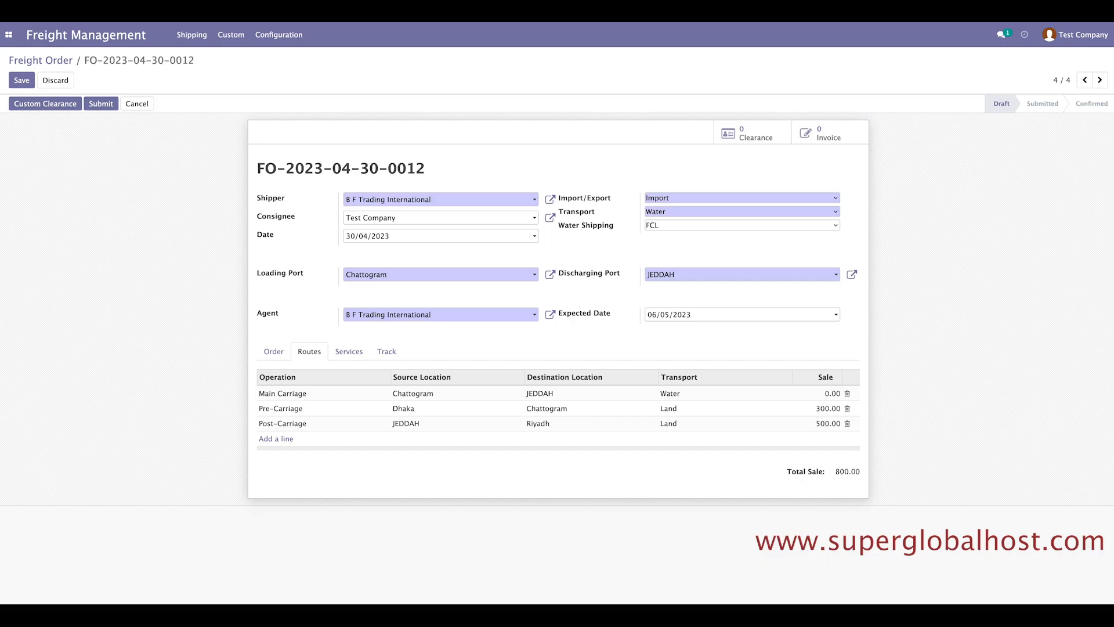
left_click(348, 353)
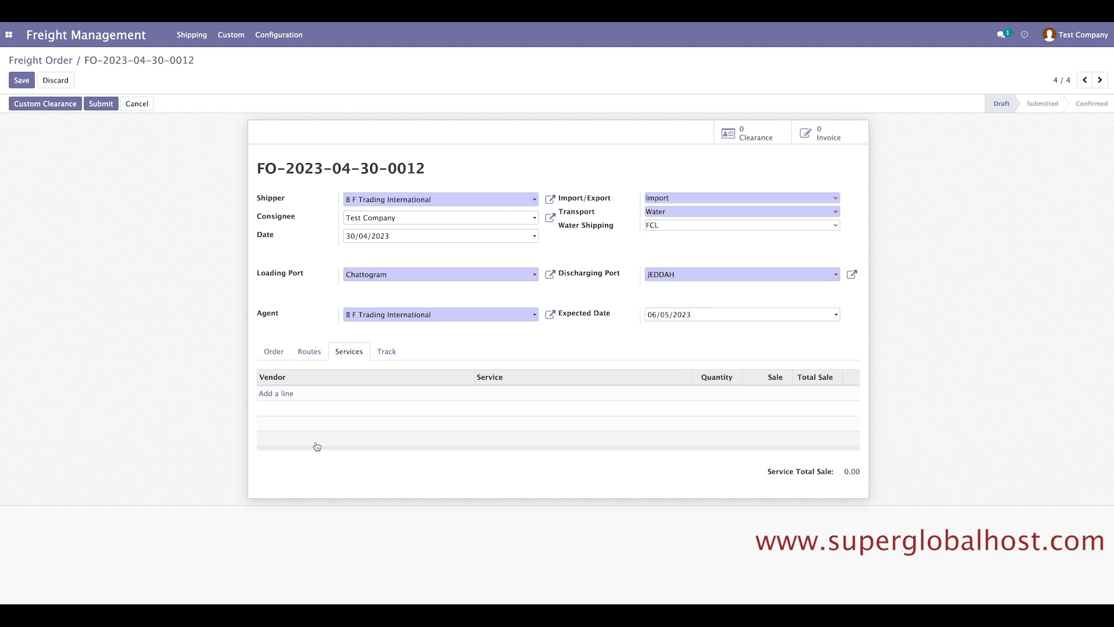
Add a Food and Accomodation service line with a newly created vendor, Dhaka Hotel.
left_click(281, 394)
left_click(281, 395)
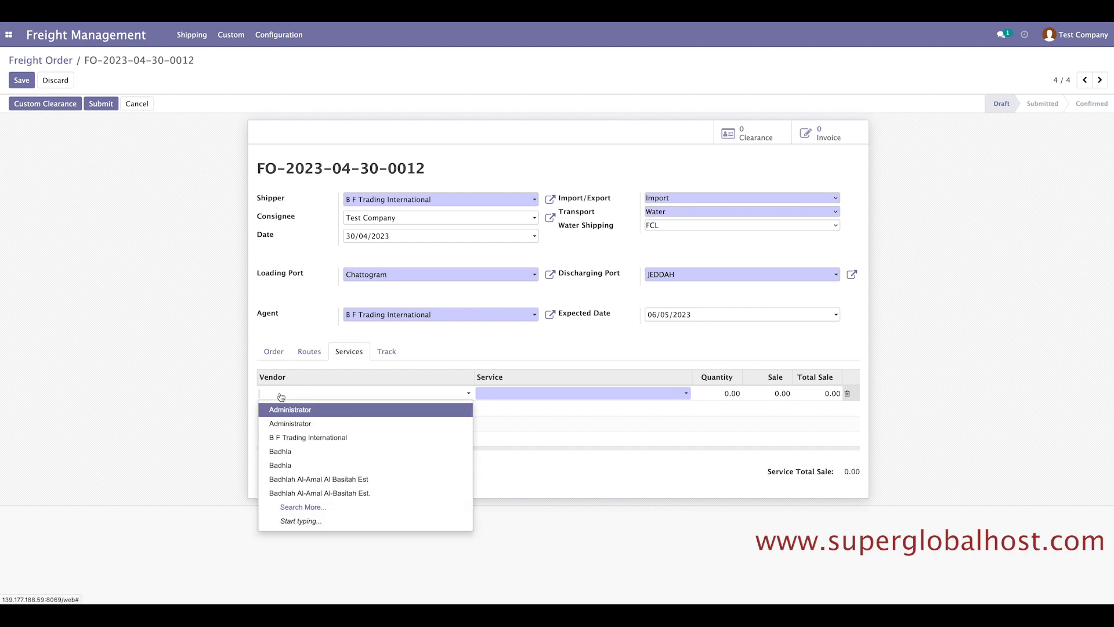
left_click(295, 507)
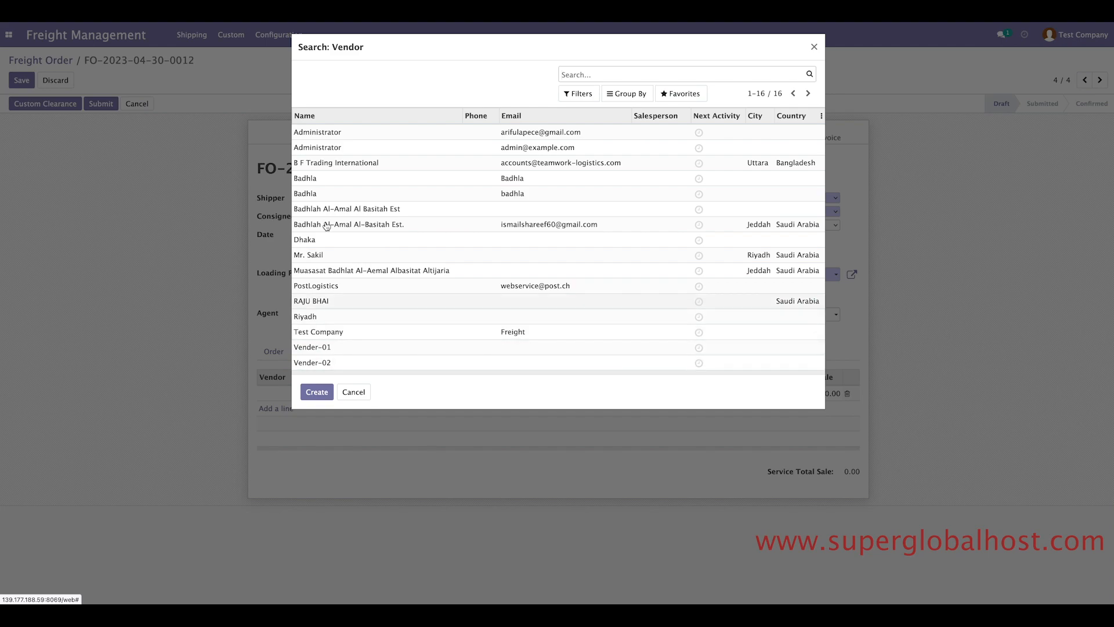
left_click(814, 47)
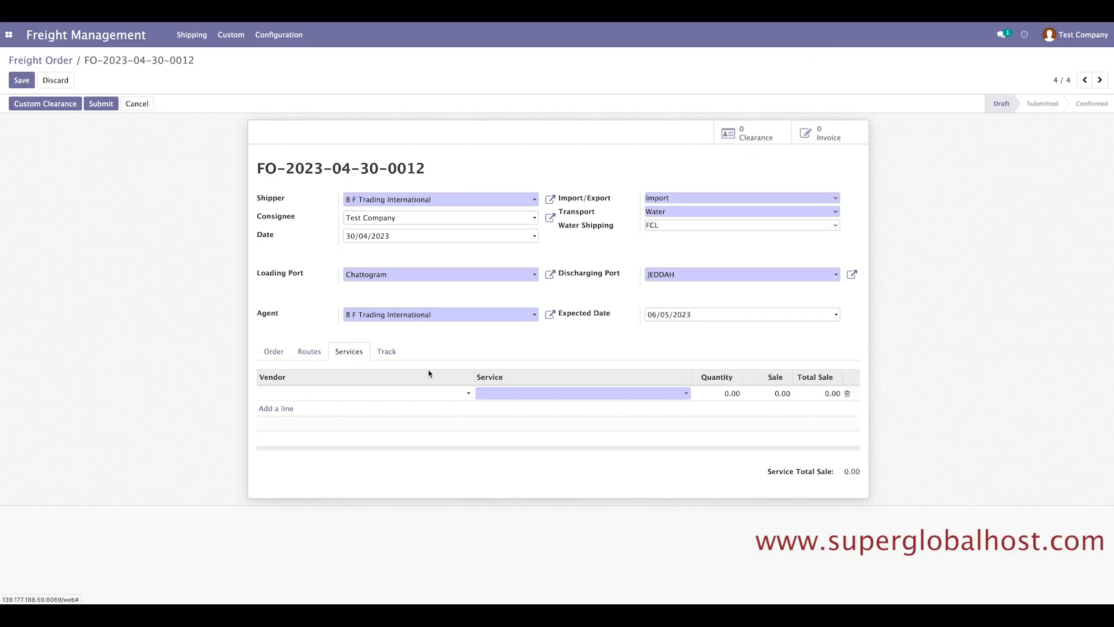
left_click(572, 397)
left_click(560, 411)
left_click(326, 393)
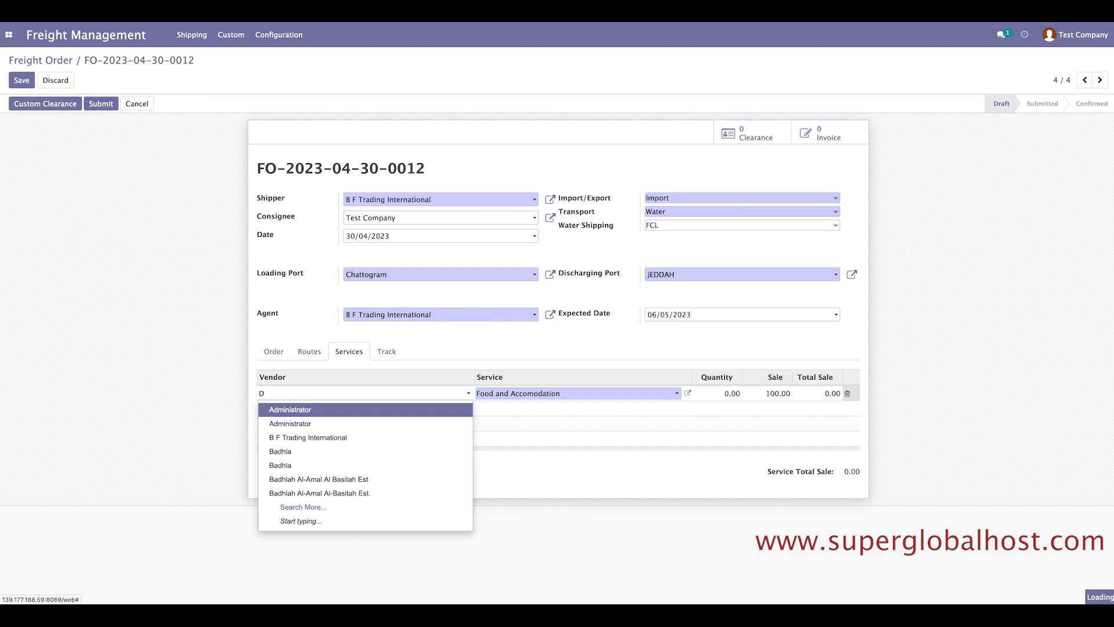
type("haka Hotel")
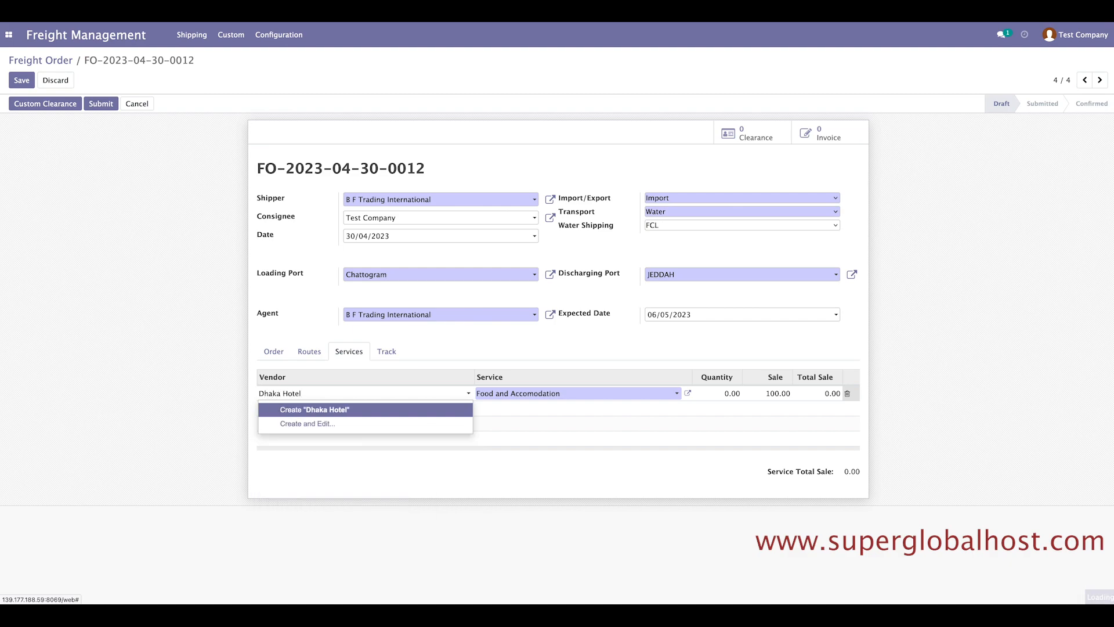
left_click(327, 412)
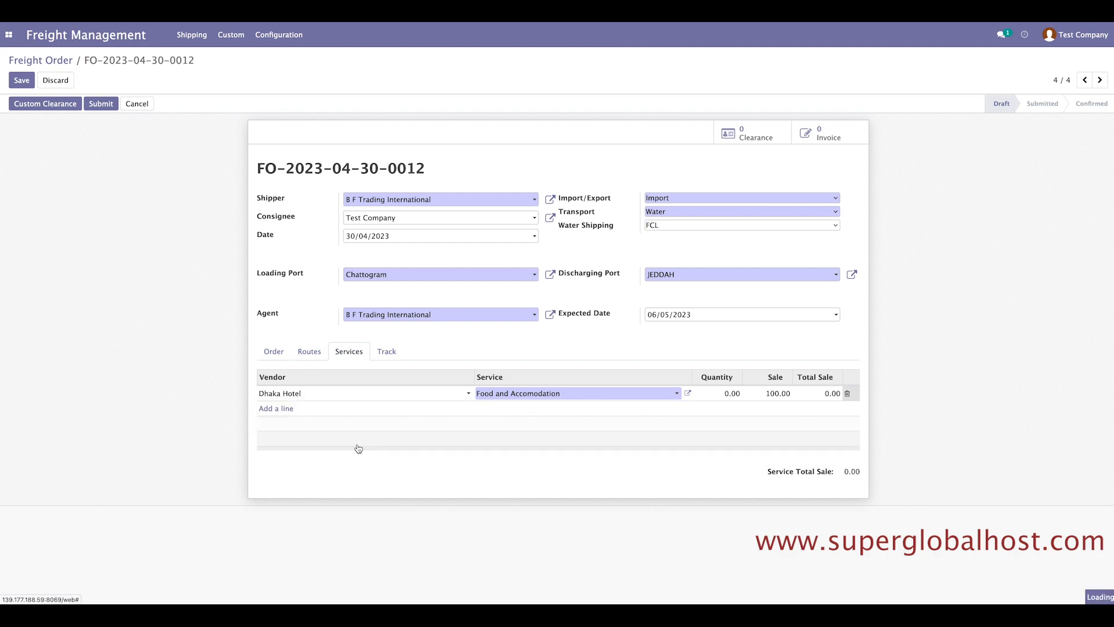
Set the Dhaka Hotel service quantity to 2 for a 200.00 total.
left_click(730, 395)
type("2")
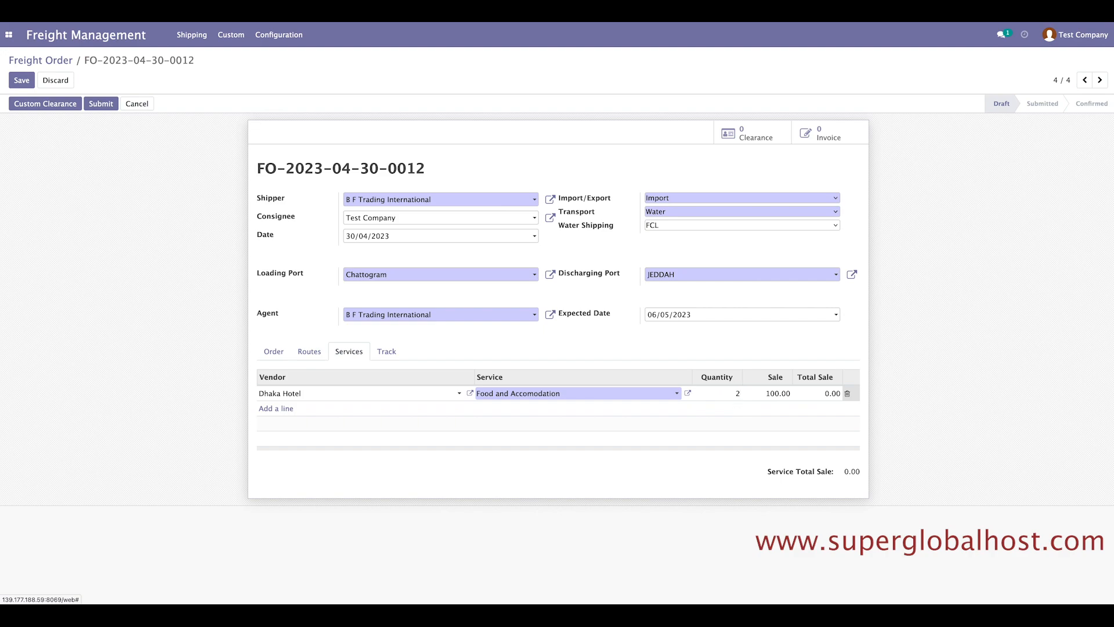
left_click(776, 395)
left_click(968, 407)
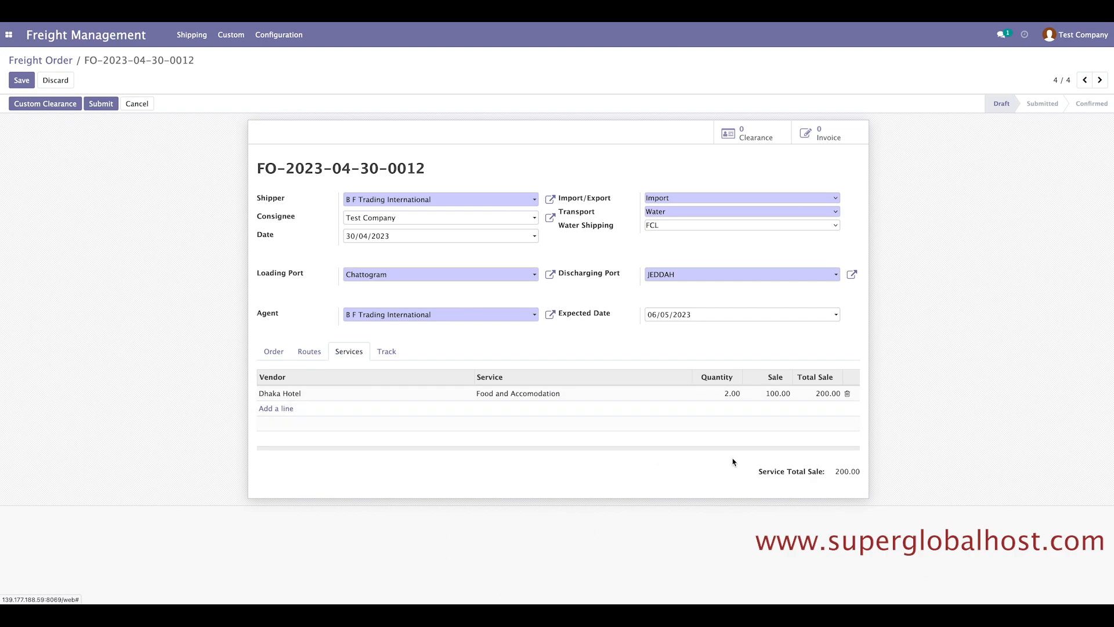
left_click(274, 353)
left_click(306, 353)
left_click(339, 352)
left_click(275, 352)
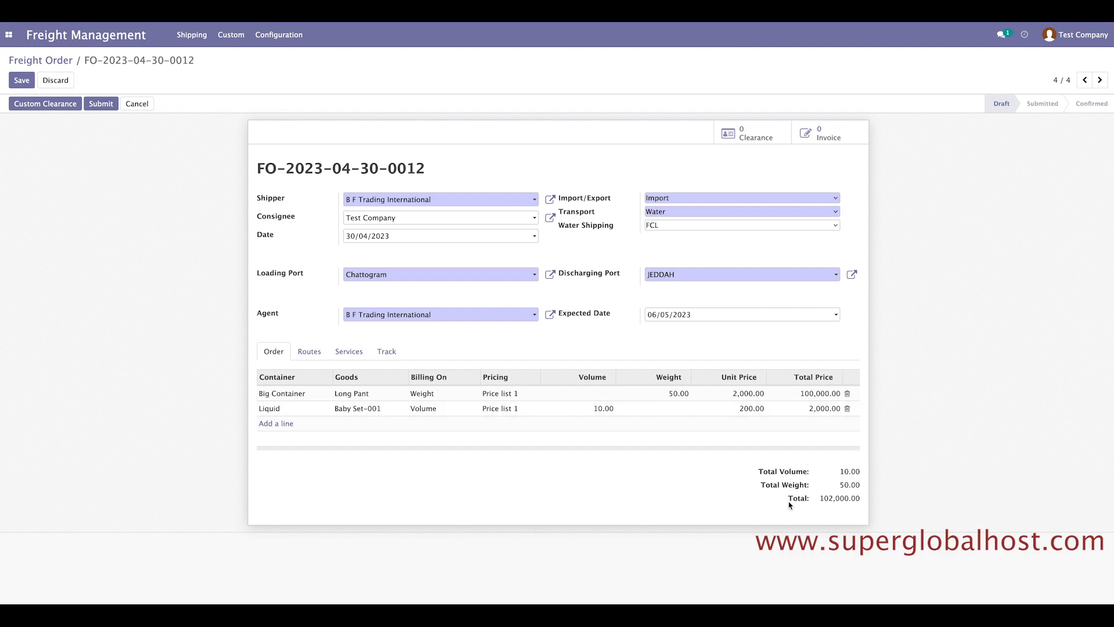
Review the routes, services and tracking entries, then save the freight order.
left_click(311, 351)
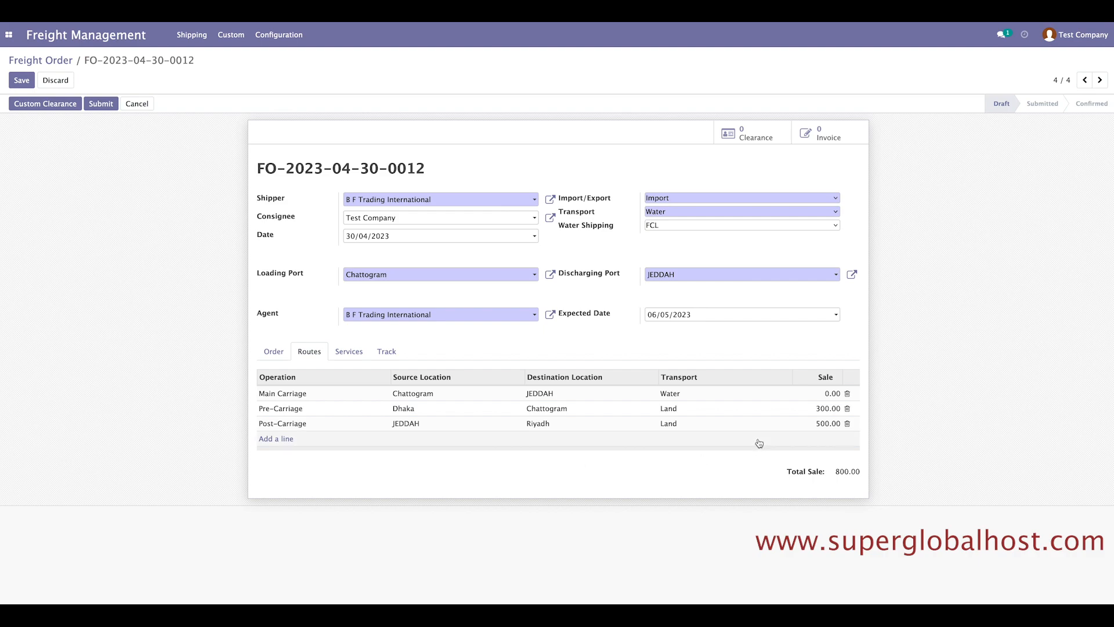
left_click(344, 353)
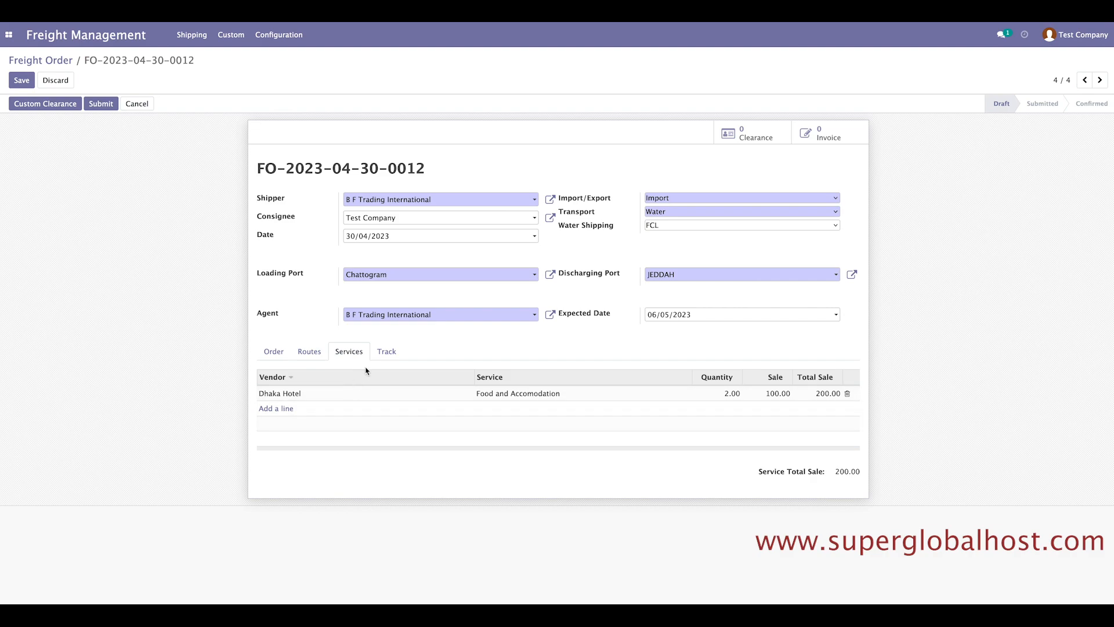
left_click(381, 357)
left_click(350, 354)
left_click(309, 352)
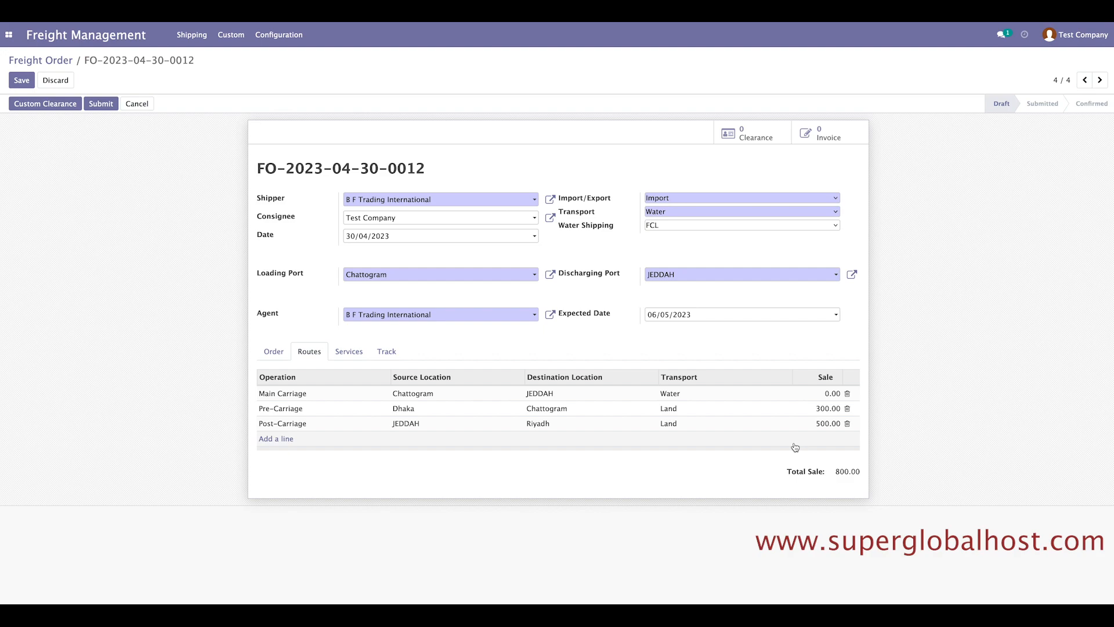
left_click(22, 81)
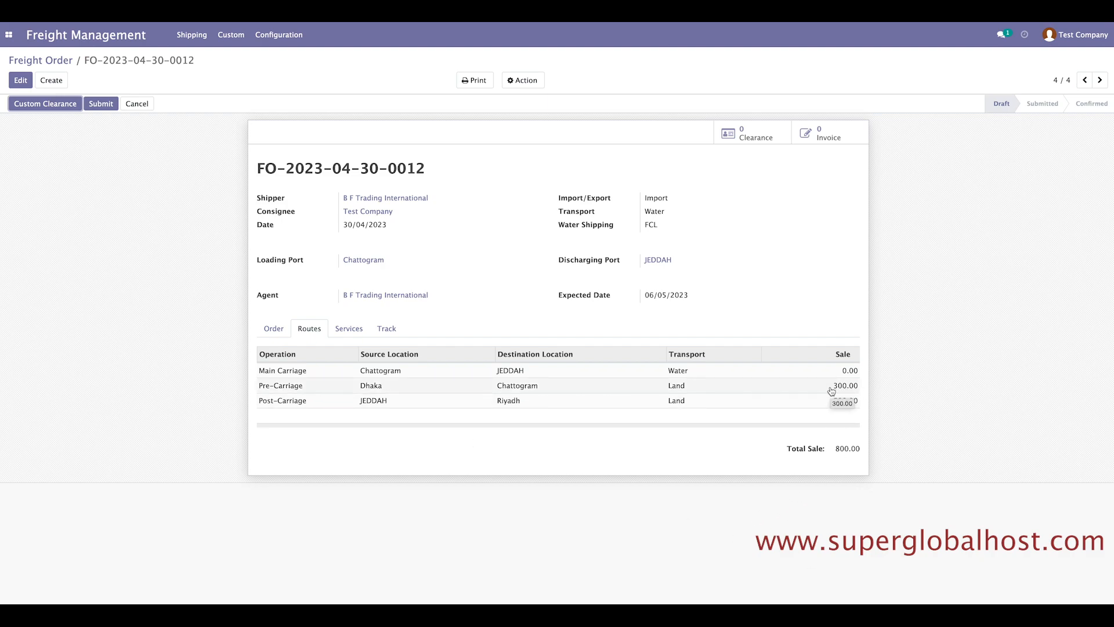
Check the saved service lines and switch to the Accounting app.
left_click(349, 328)
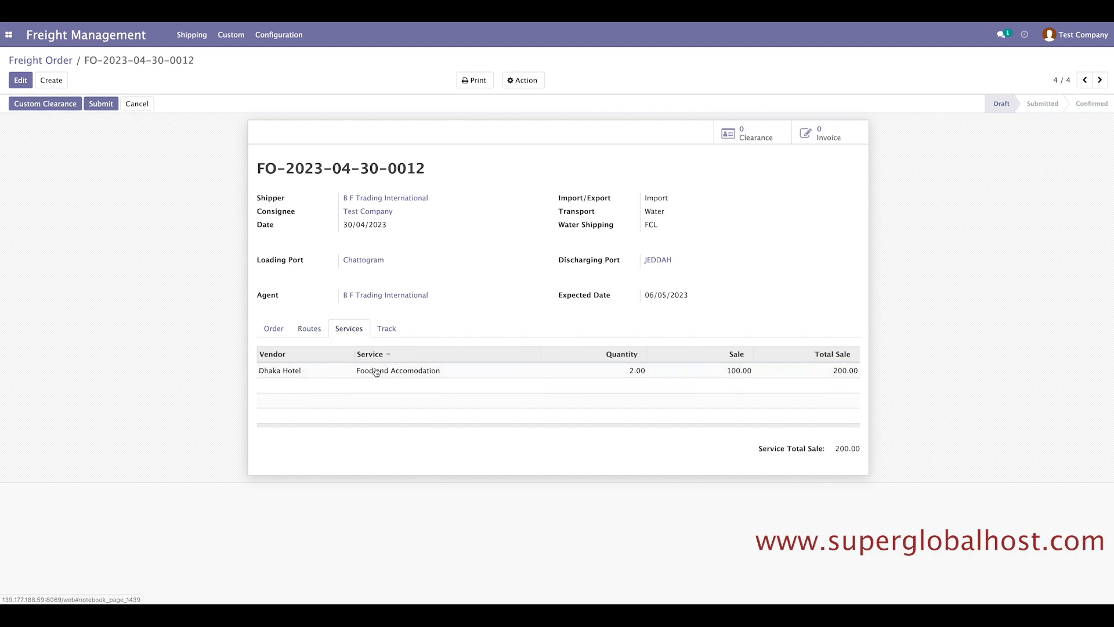
left_click(7, 39)
left_click(43, 183)
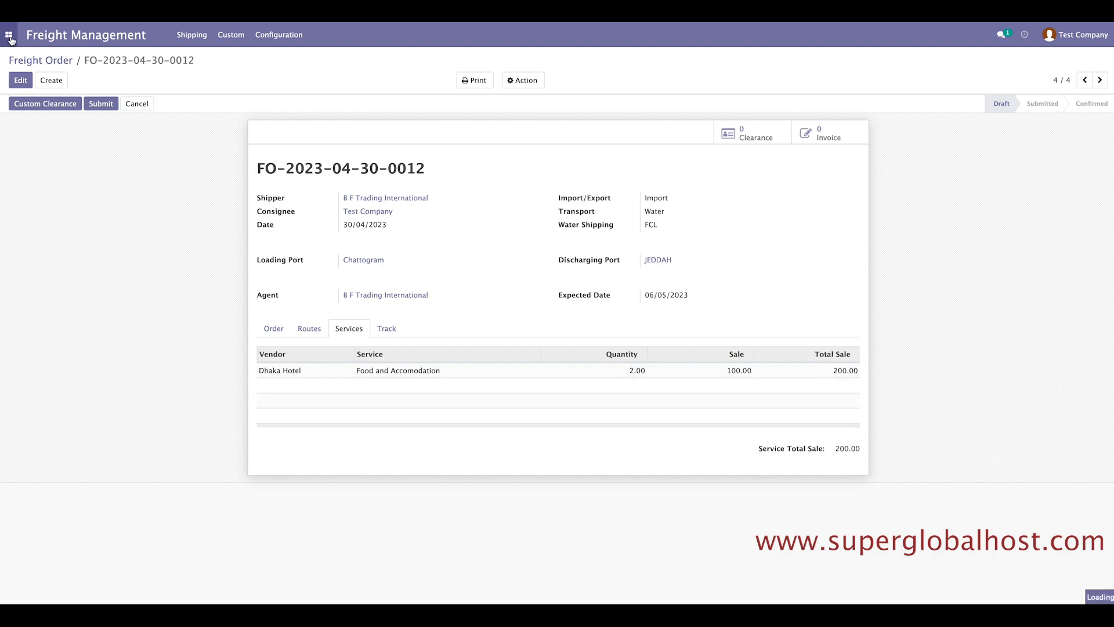
Look over the 75,000.00 draft in Vendors > Bills, then start a new vendor bill.
left_click(9, 34)
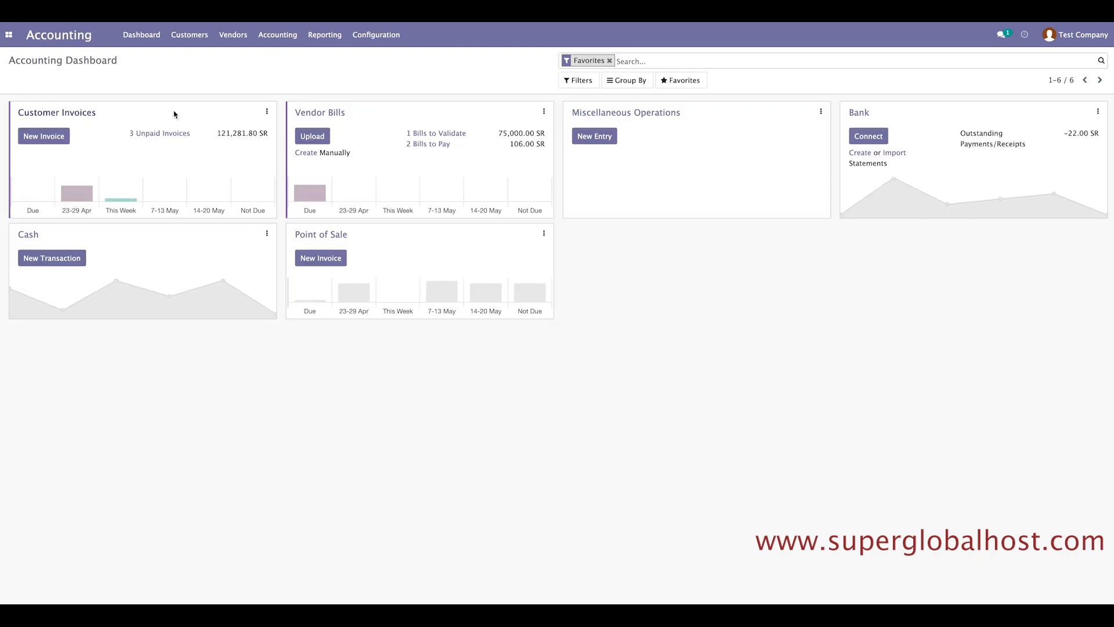
left_click(233, 36)
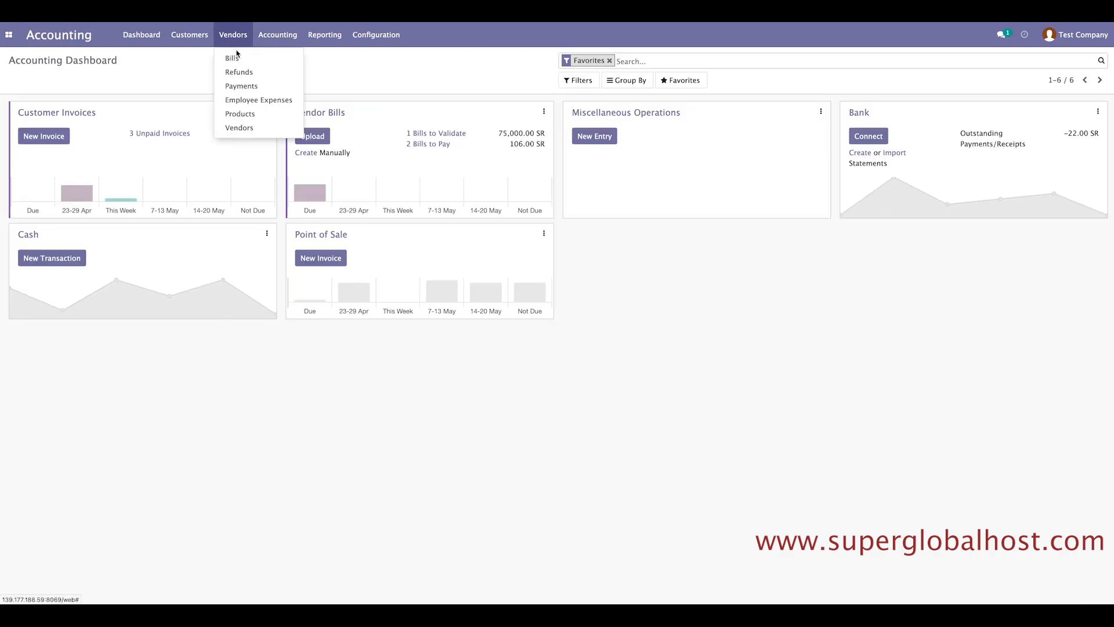
left_click(231, 58)
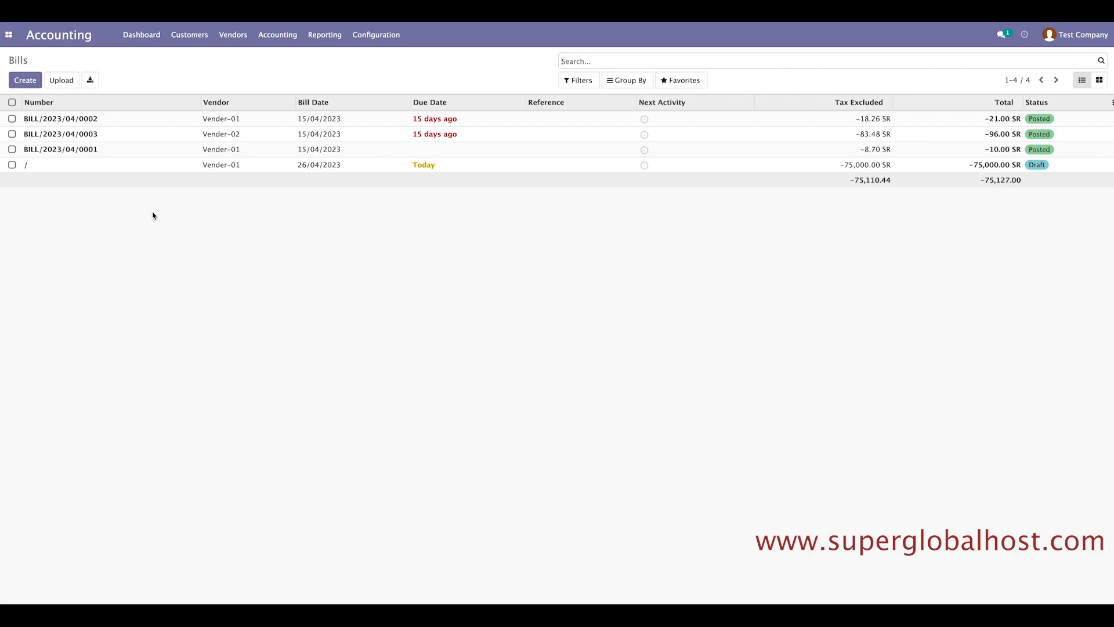
left_click(64, 167)
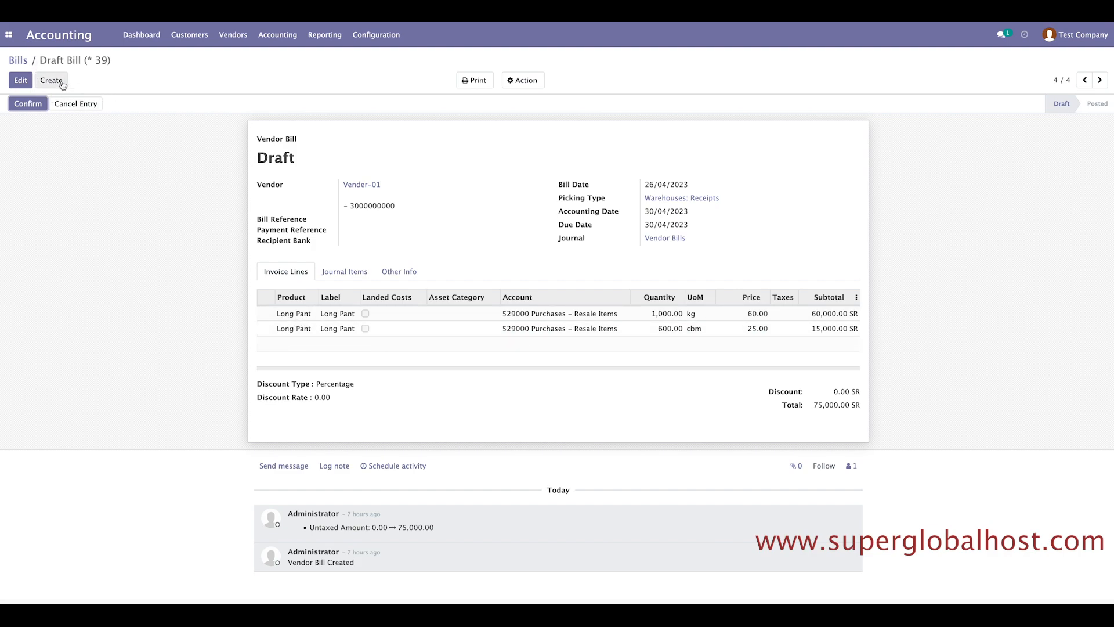
left_click(18, 61)
left_click(25, 80)
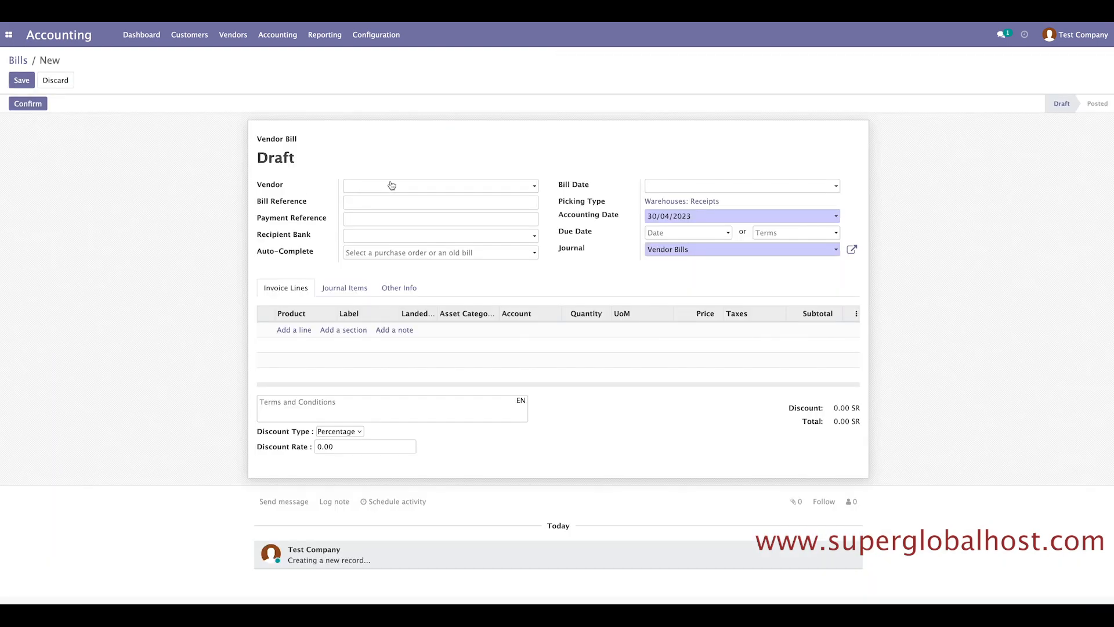
Choose Dhaka Hotel as the vendor and add an Expenses invoice line.
left_click(392, 186)
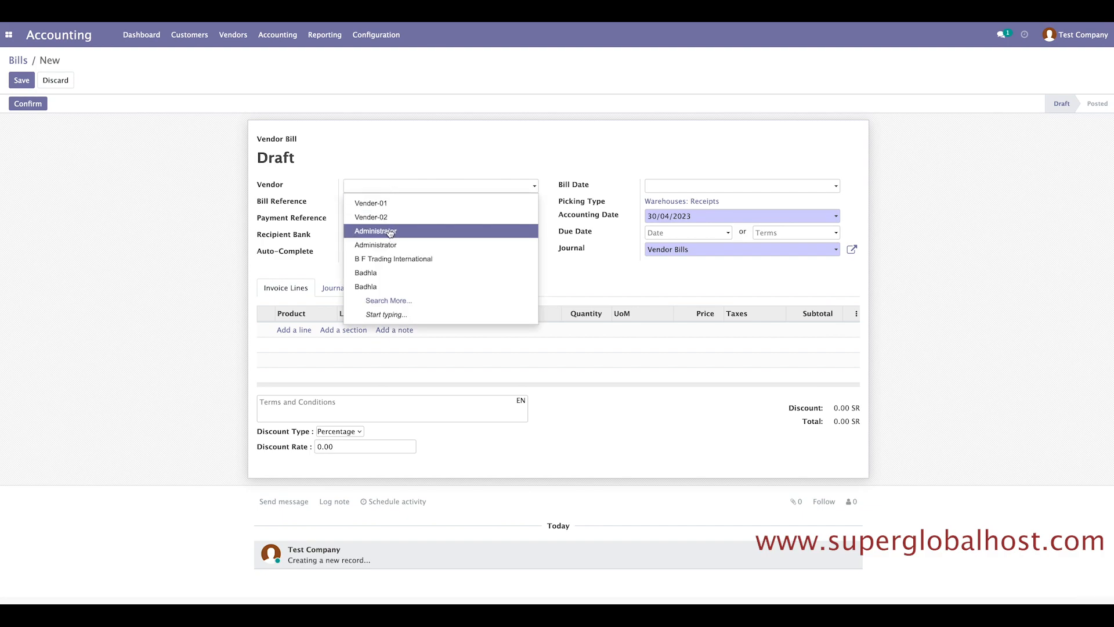
left_click(387, 300)
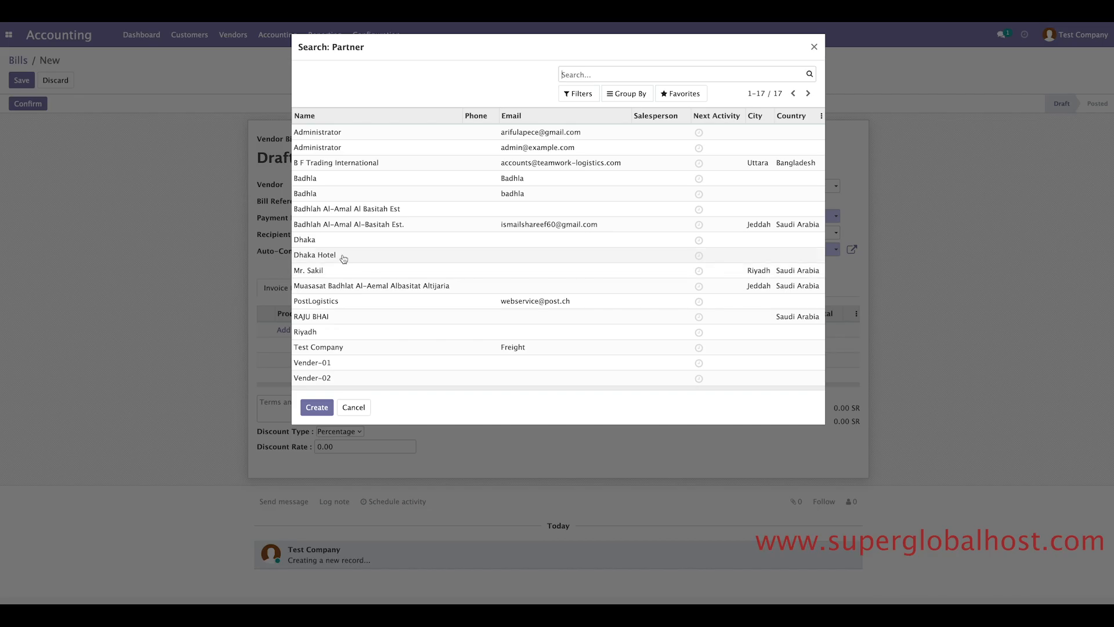
left_click(341, 256)
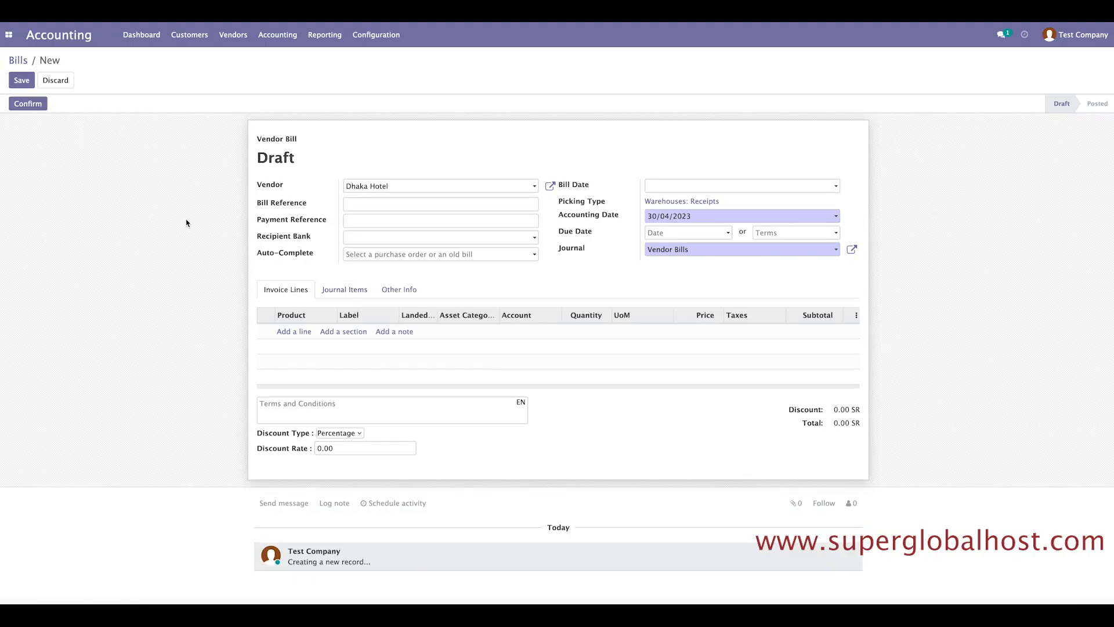
left_click(294, 334)
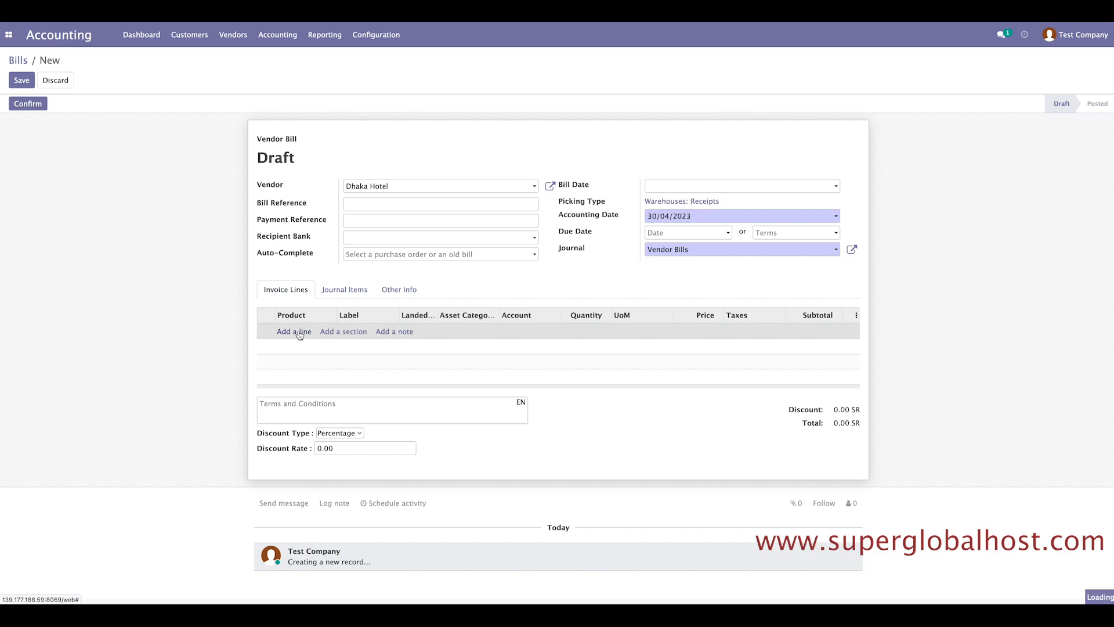
left_click(297, 332)
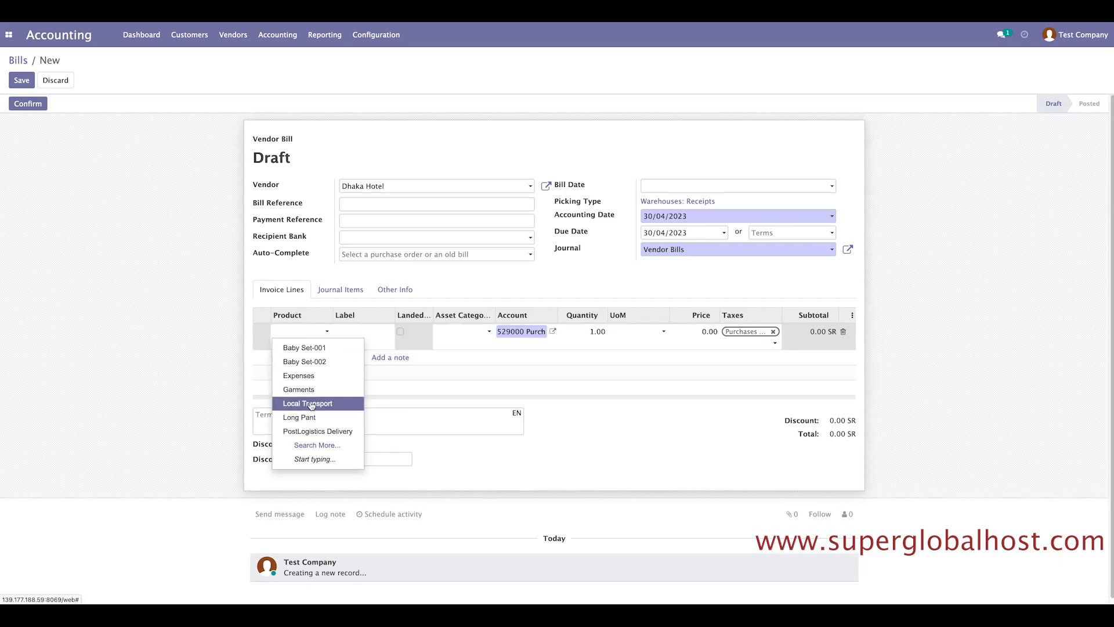
left_click(312, 444)
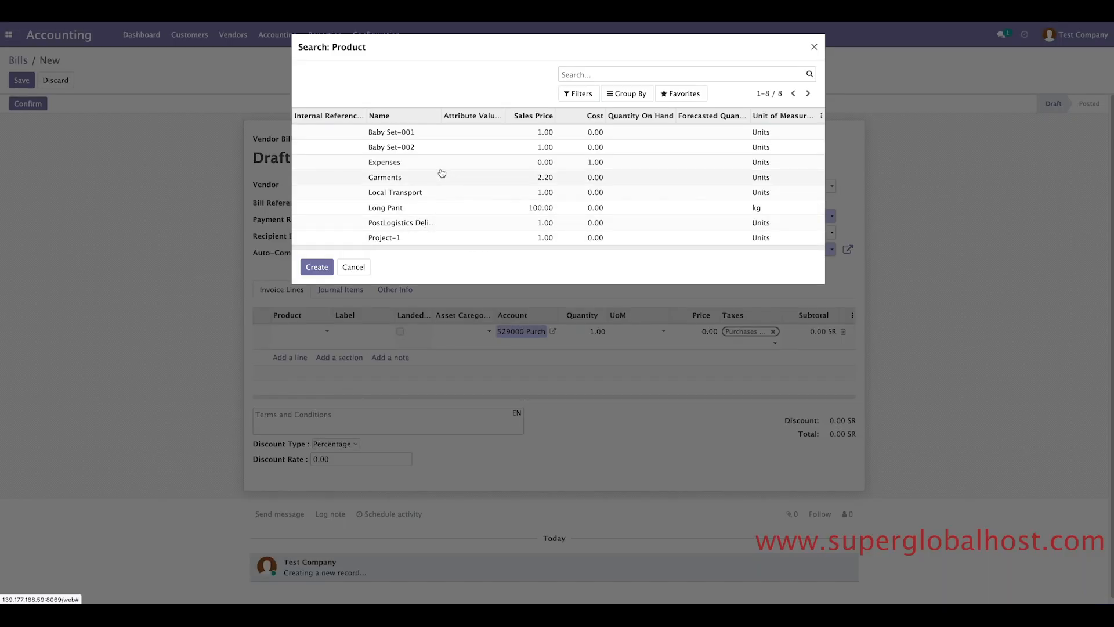
left_click(814, 48)
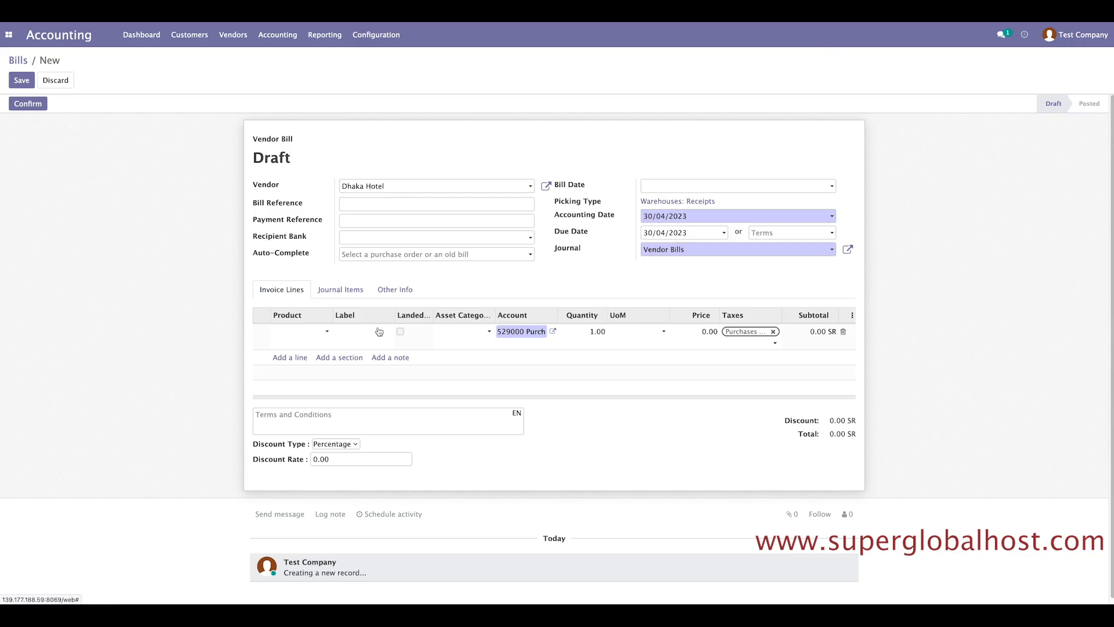
left_click(302, 335)
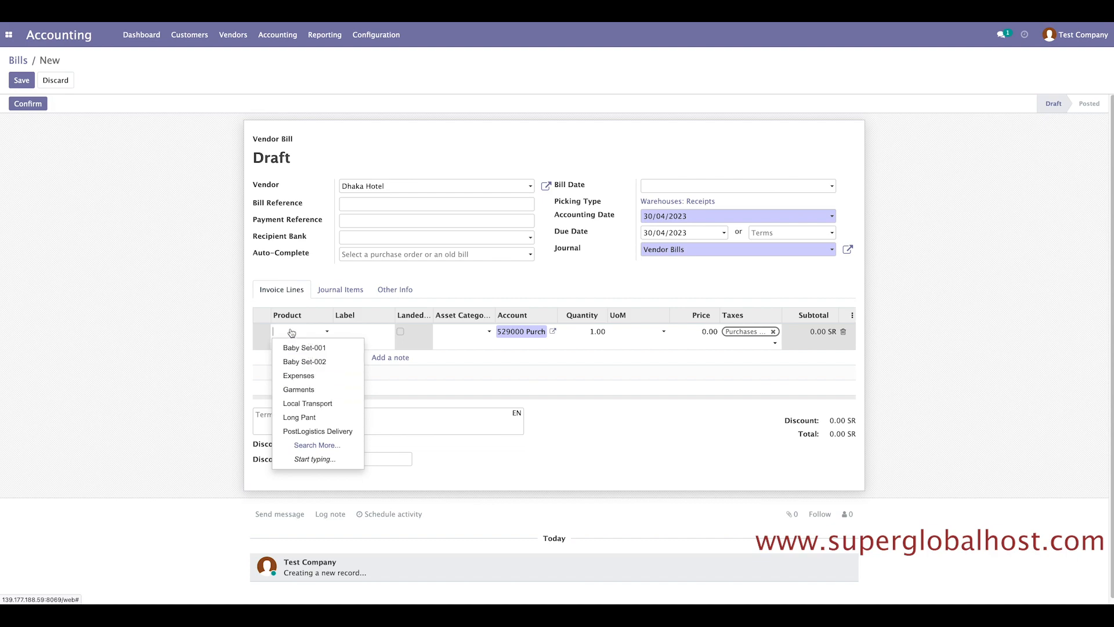
left_click(300, 382)
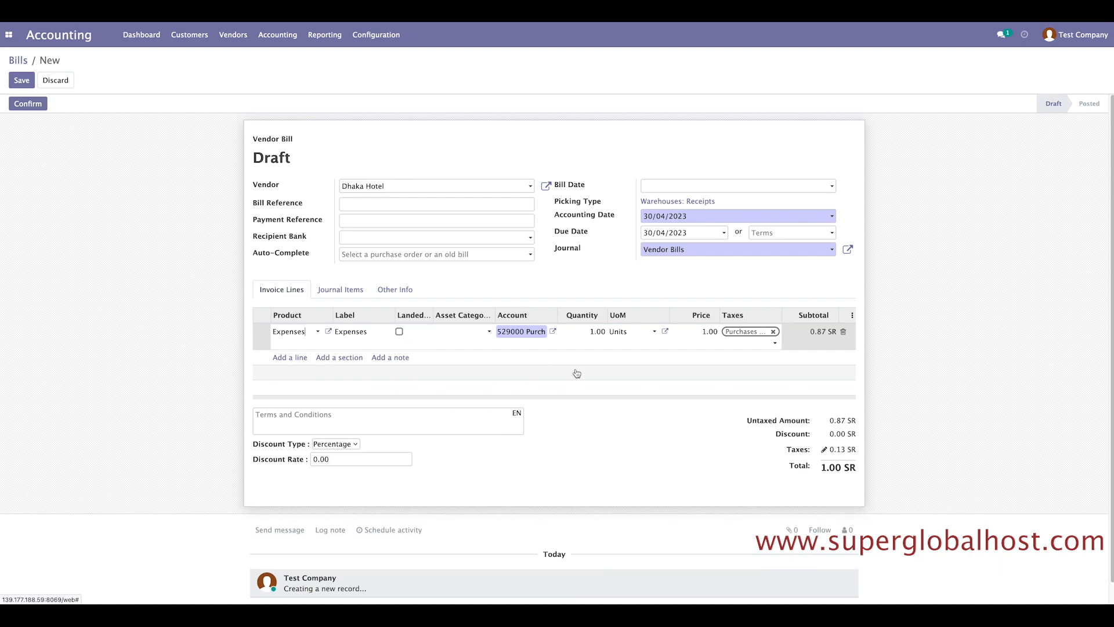
Set the line to quantity 2 at 100.00 without Purchases tax, then confirm.
left_click(699, 330)
type("2")
left_click(597, 331)
type("2")
left_click(938, 341)
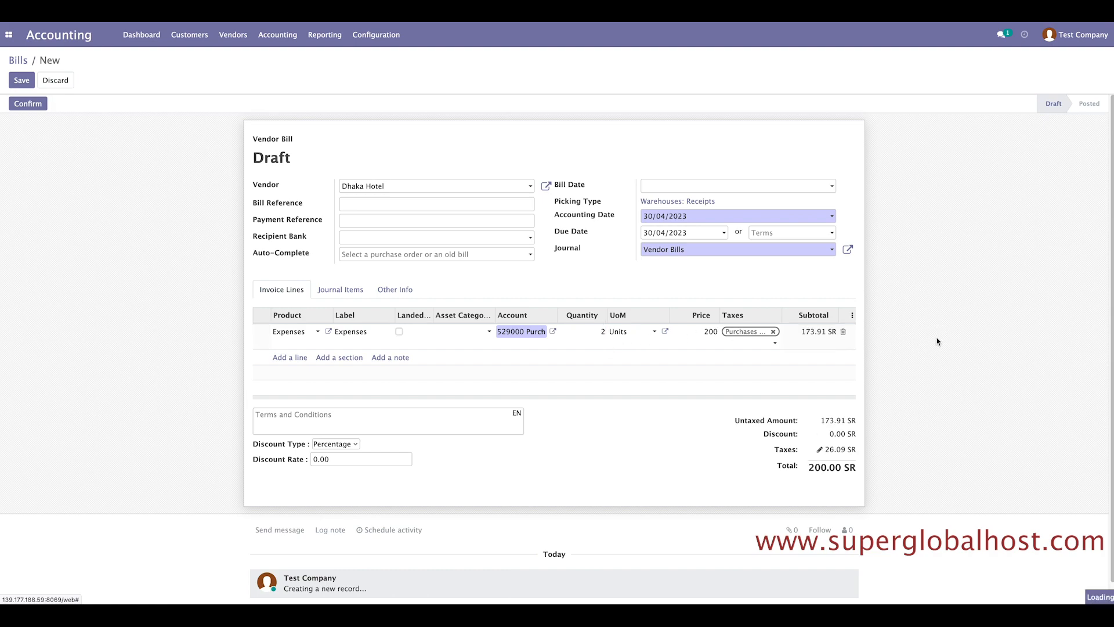
left_click(775, 334)
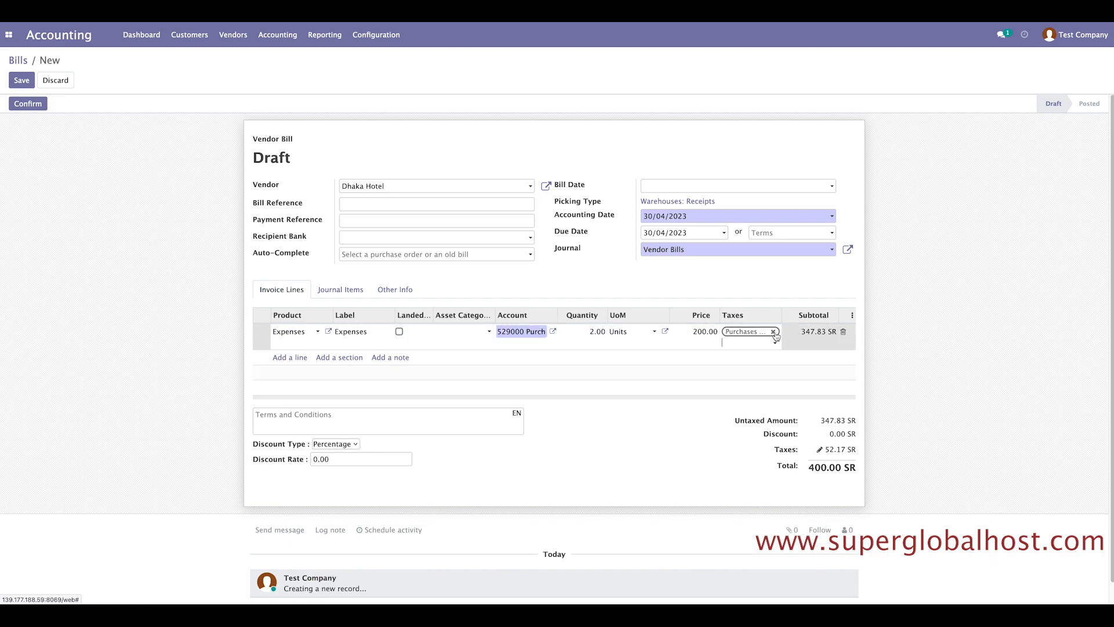
left_click(774, 332)
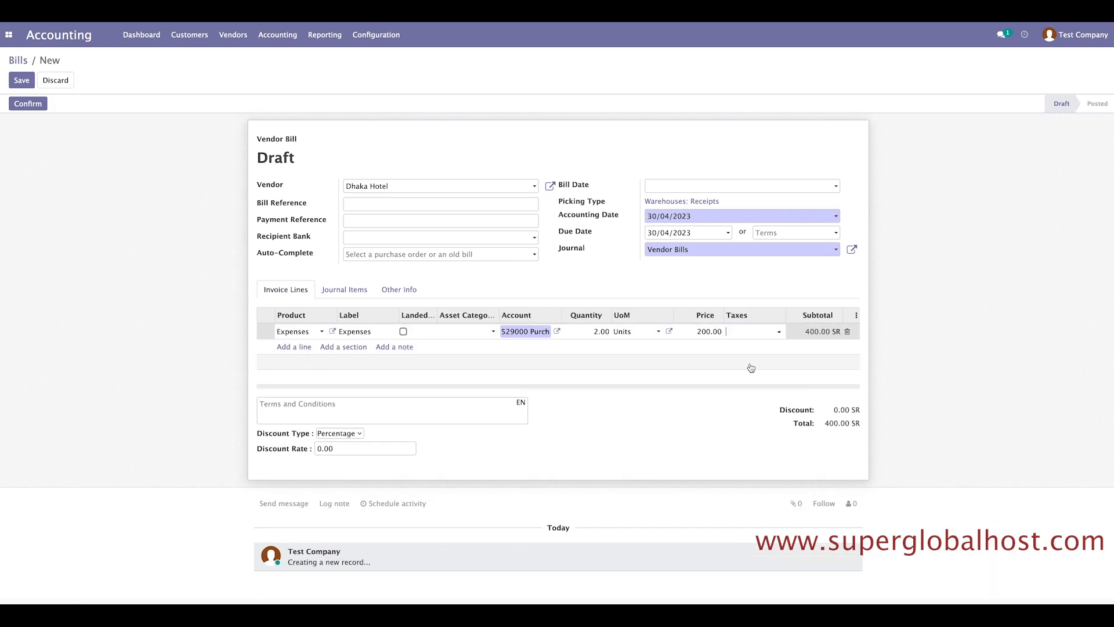
left_click(704, 331)
type("100")
left_click(455, 446)
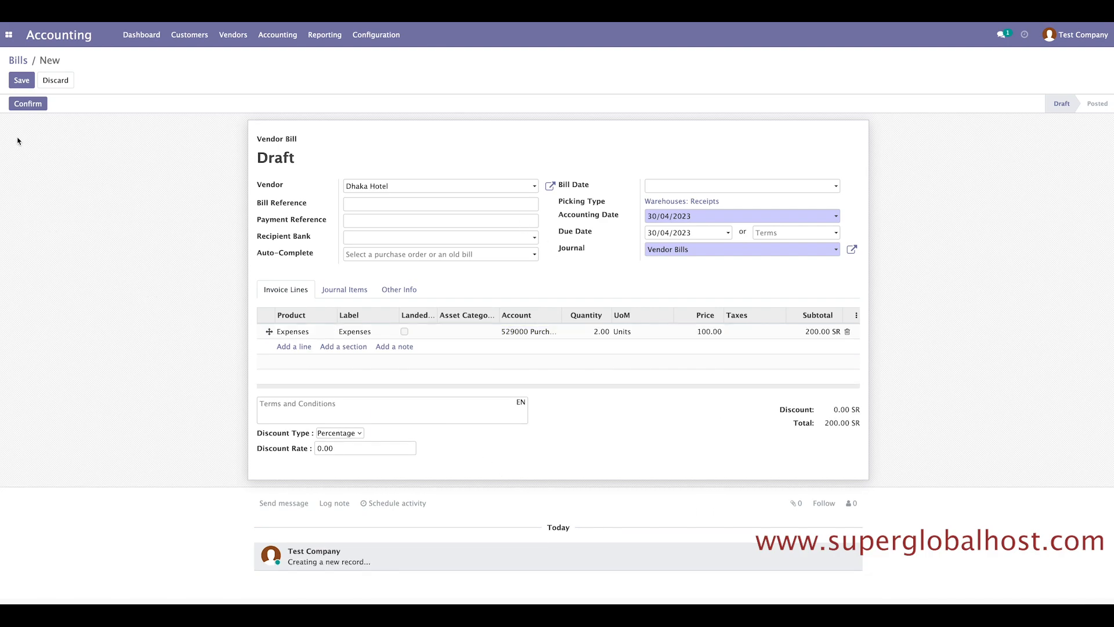
left_click(28, 105)
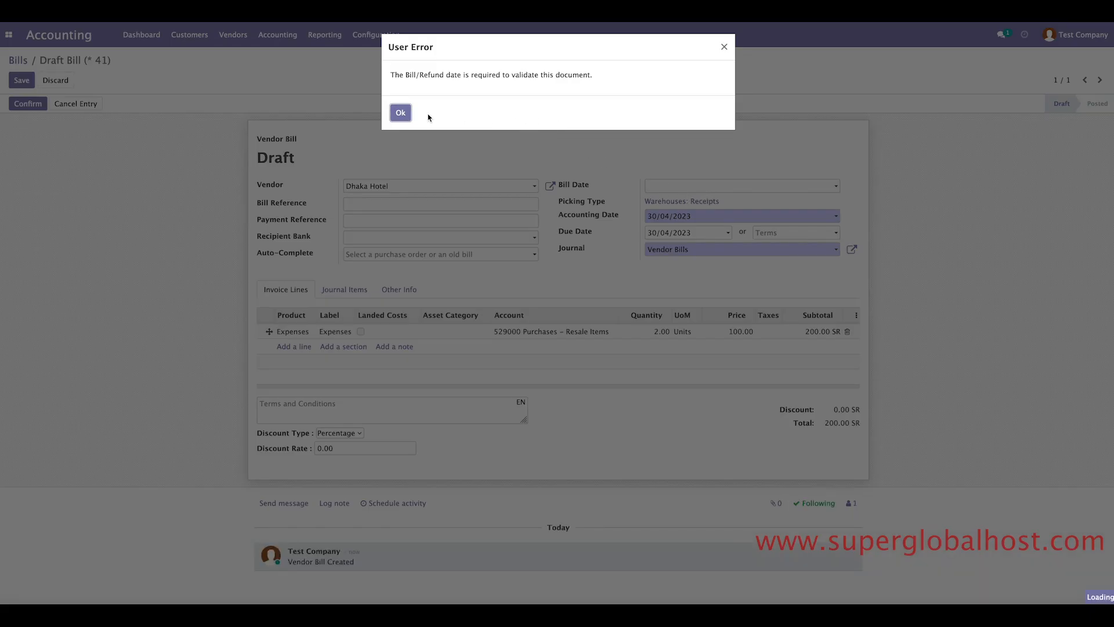
Date the bill 30/04/2023 and post it as BILL/2023/04/0004.
left_click(400, 114)
left_click(754, 188)
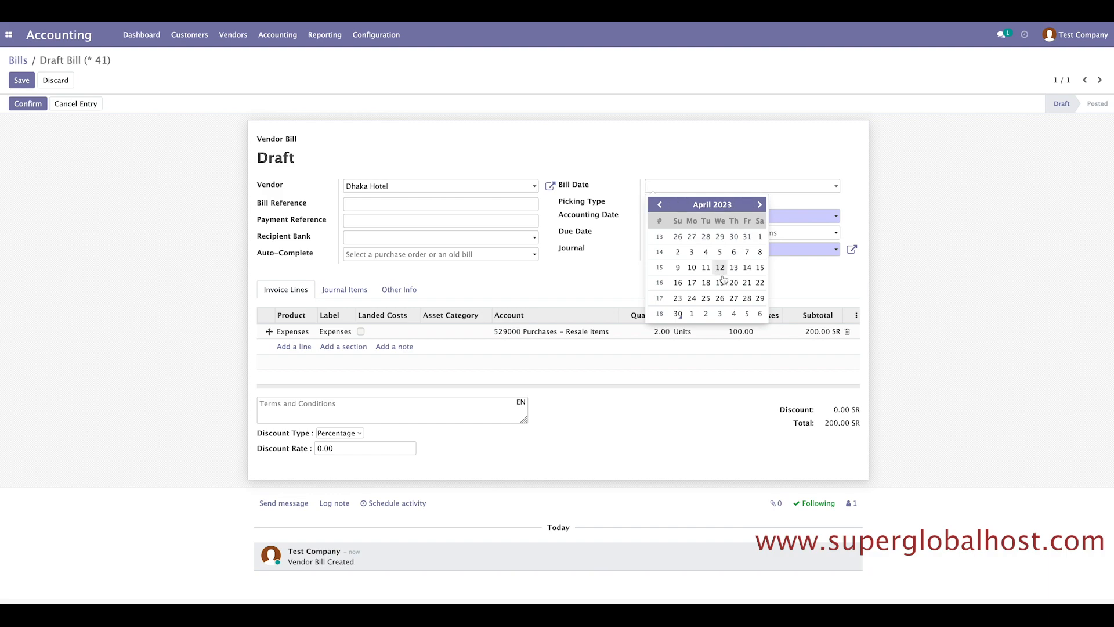
left_click(678, 314)
left_click(20, 107)
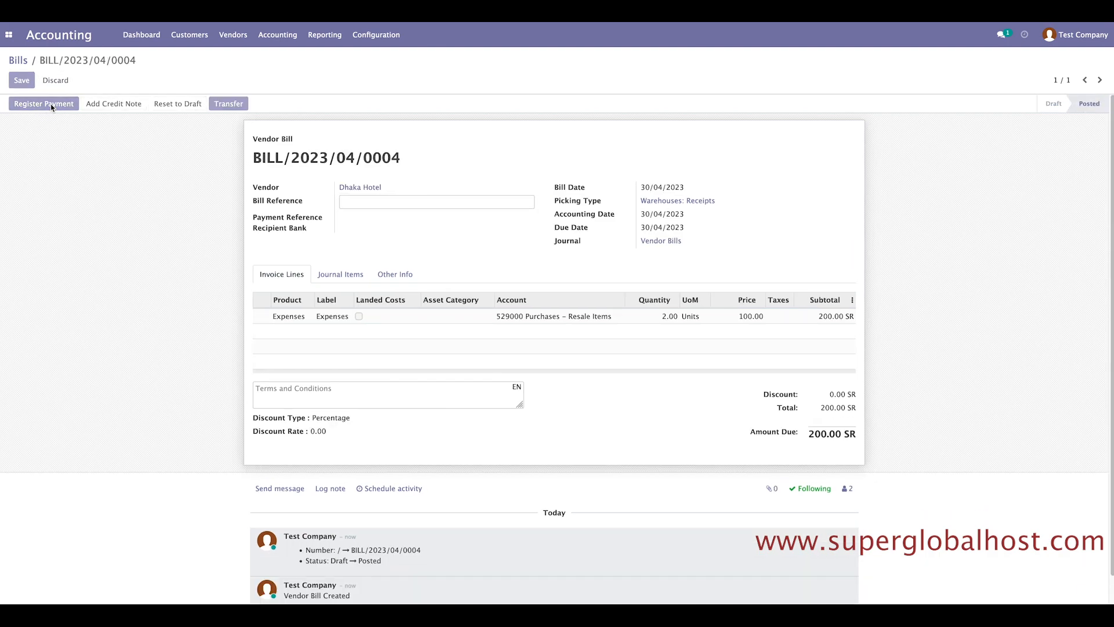
Register full payment of 200.00 SR from the Cash journal.
left_click(51, 103)
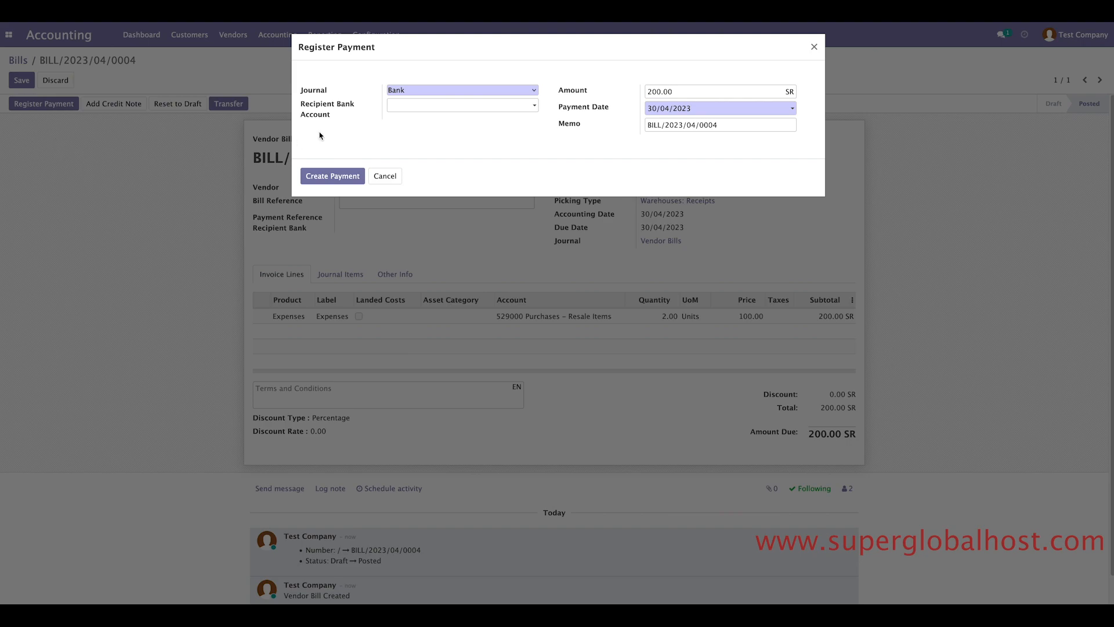
left_click(496, 92)
left_click(488, 101)
left_click(336, 177)
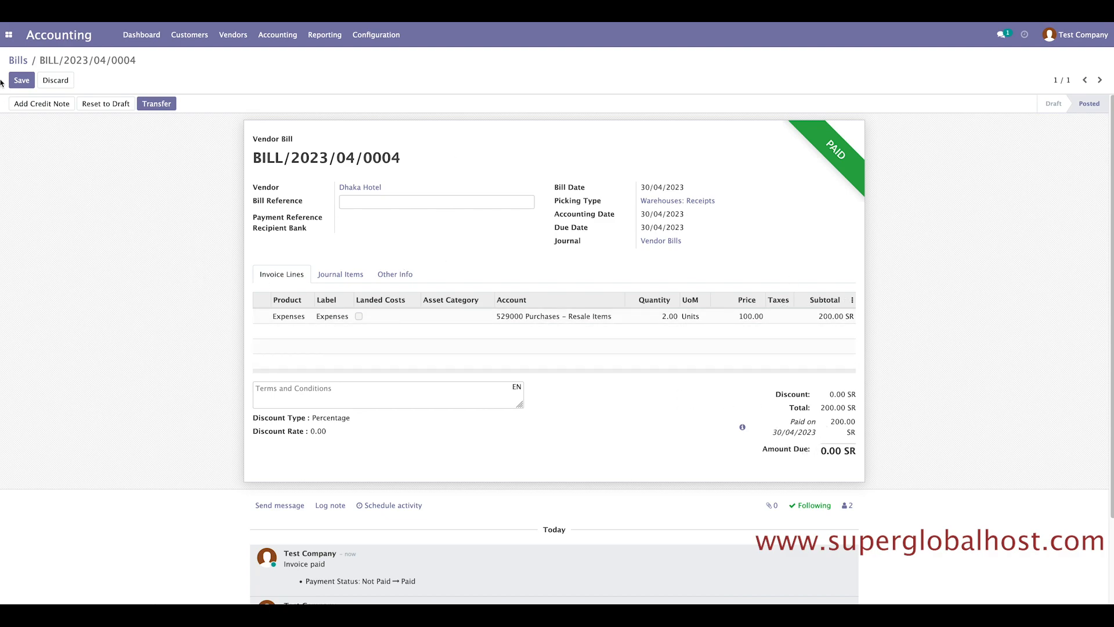
left_click(8, 38)
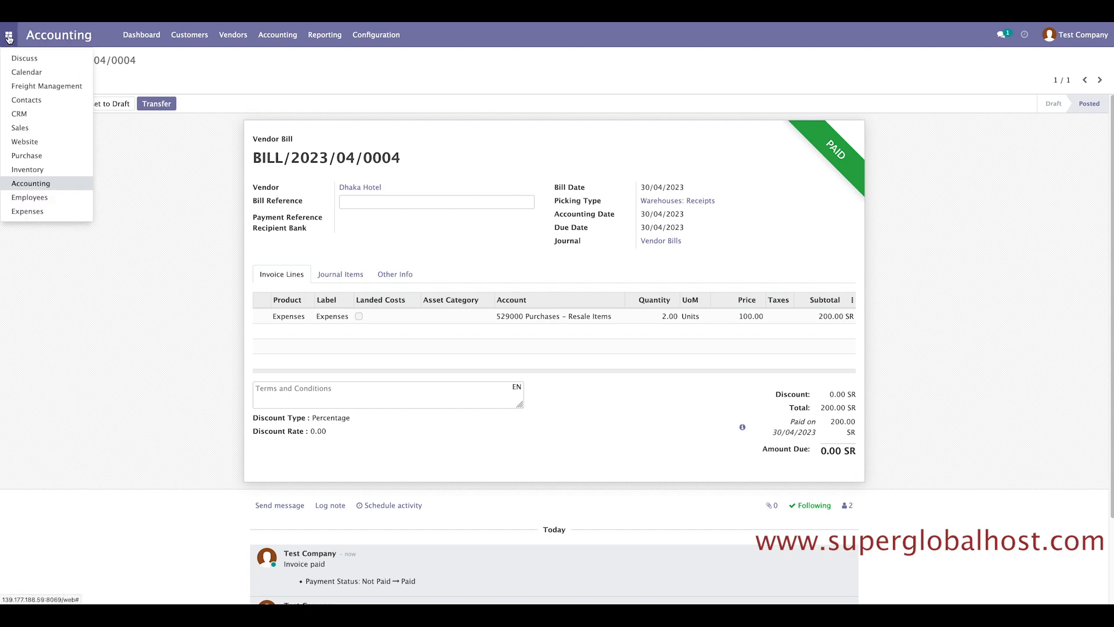
left_click(40, 86)
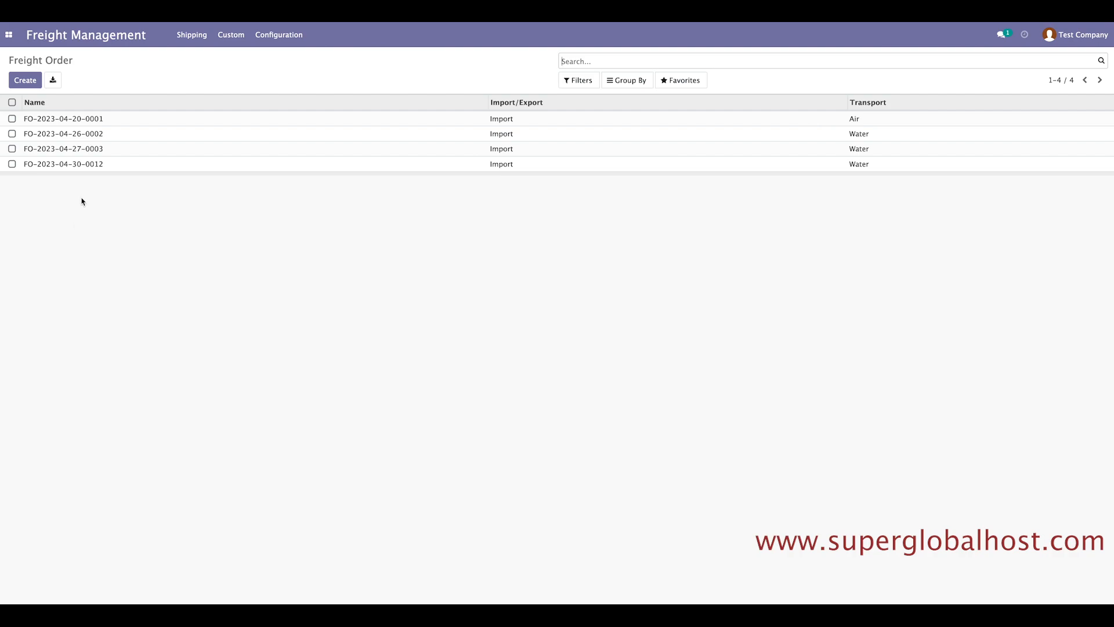
left_click(81, 164)
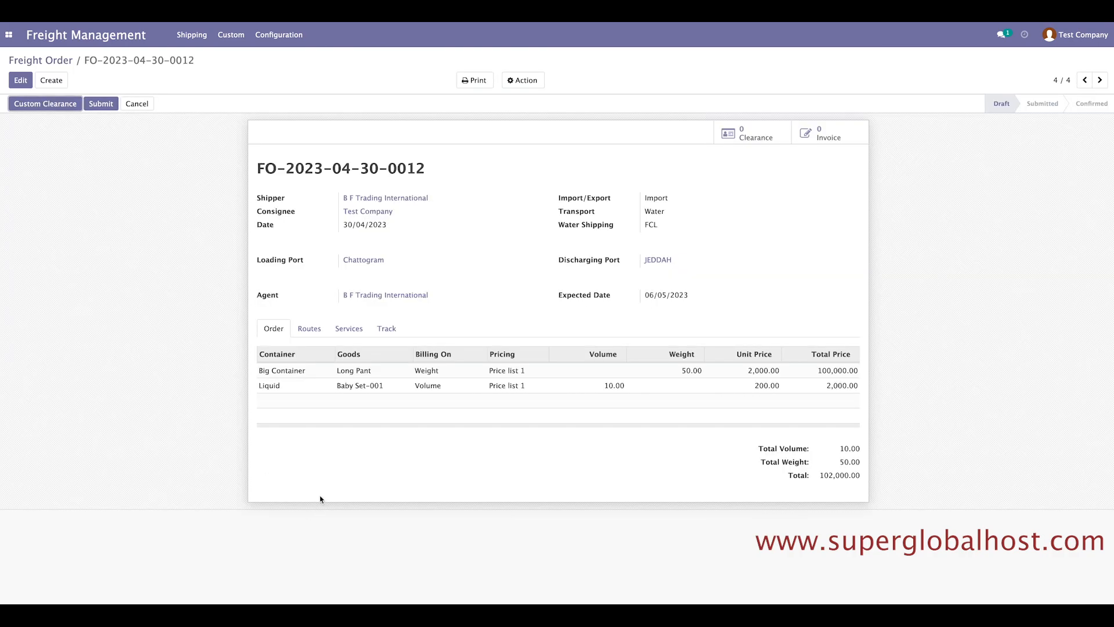
left_click(349, 330)
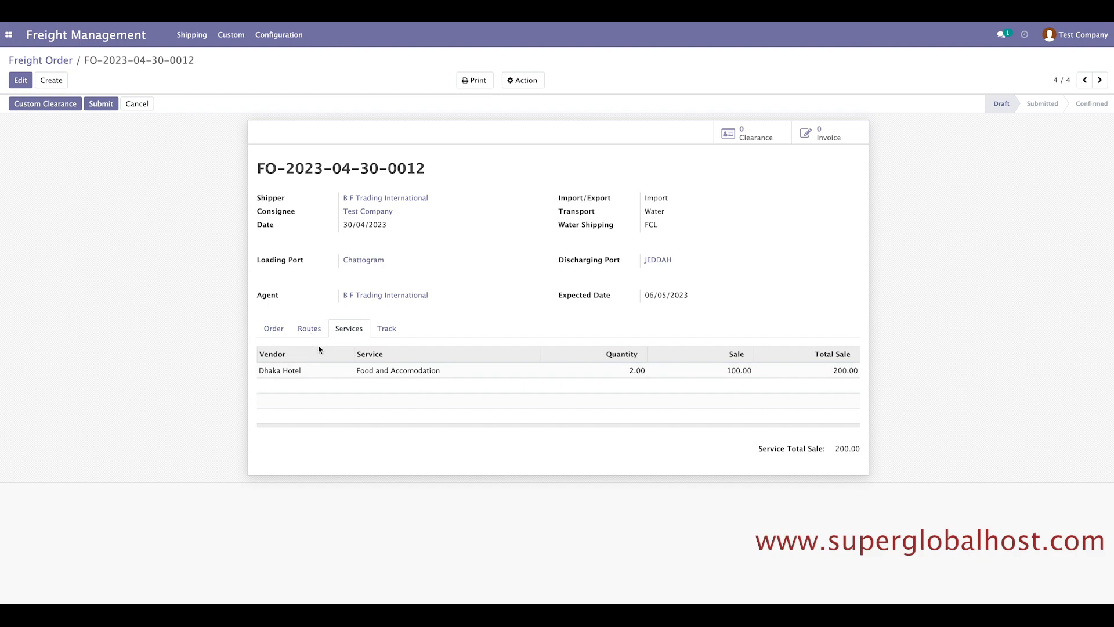
left_click(275, 337)
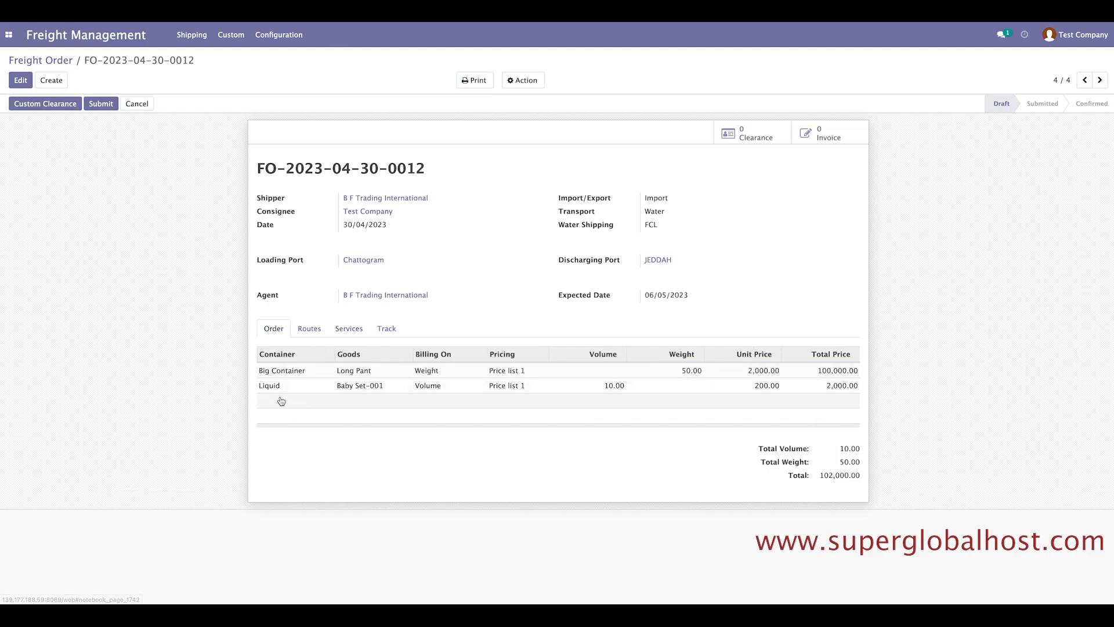
left_click(321, 334)
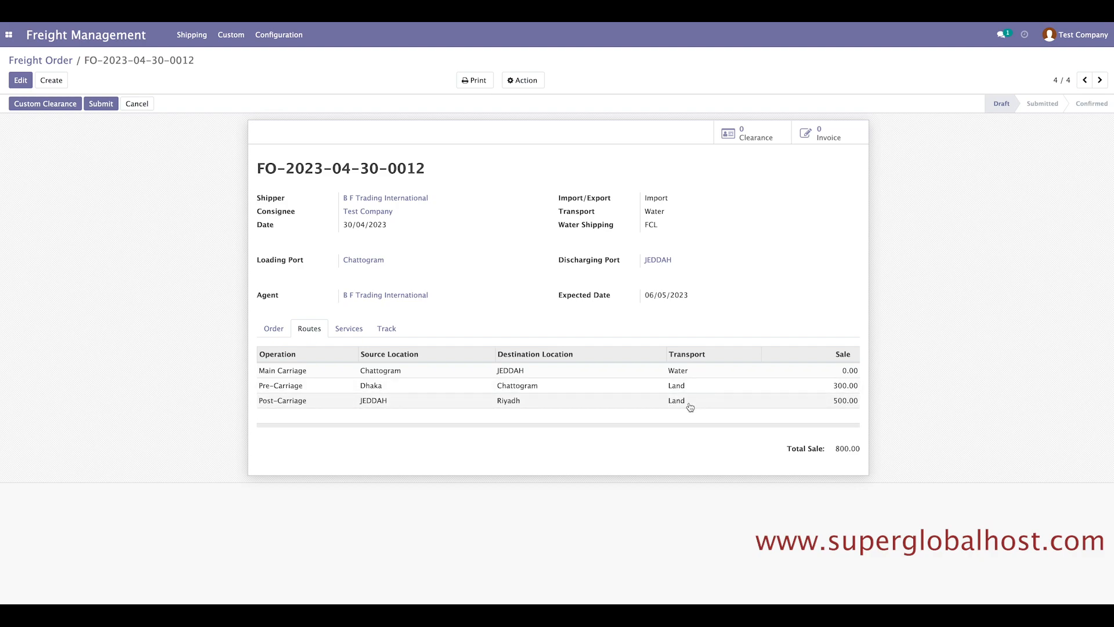
left_click(8, 36)
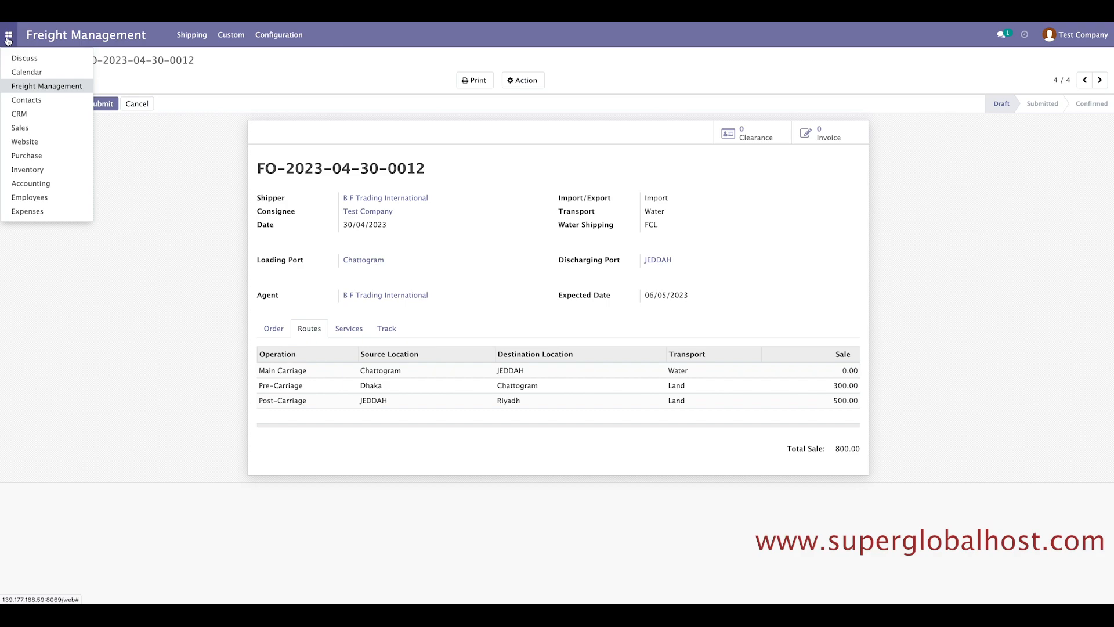
left_click(42, 188)
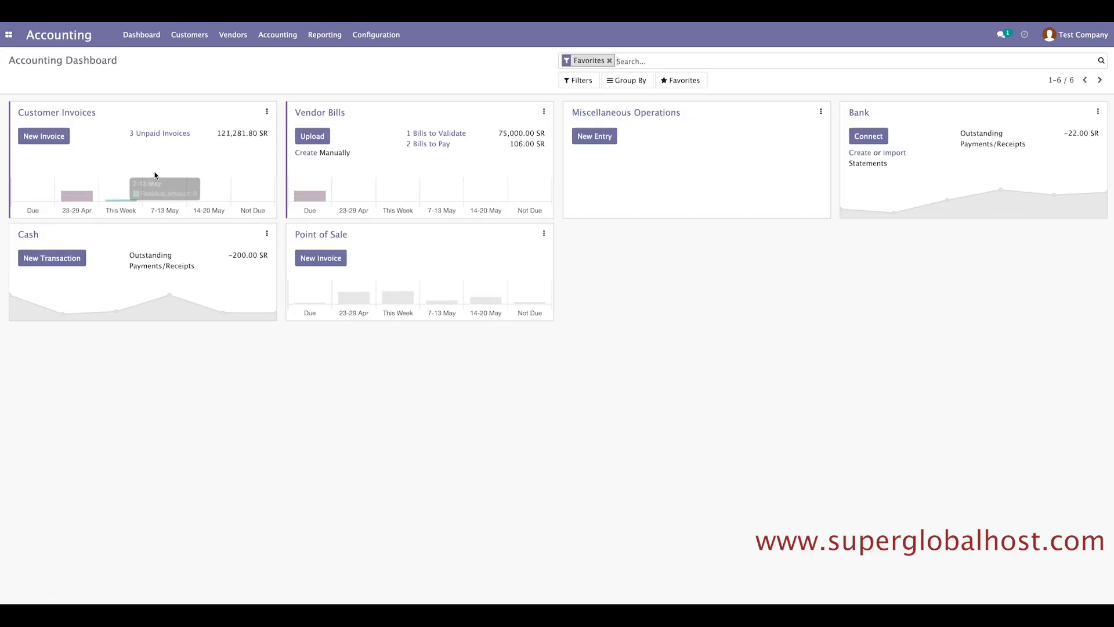
Glance at vendor bills, then list all expenses with My Expenses and To Report filters removed.
left_click(233, 35)
left_click(235, 59)
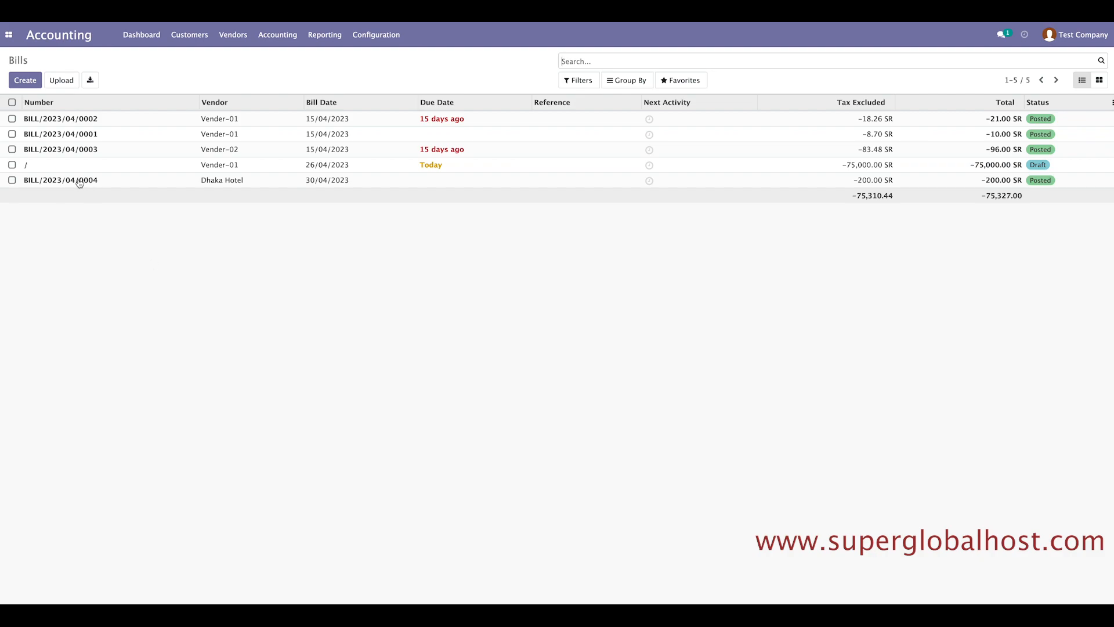
left_click(8, 34)
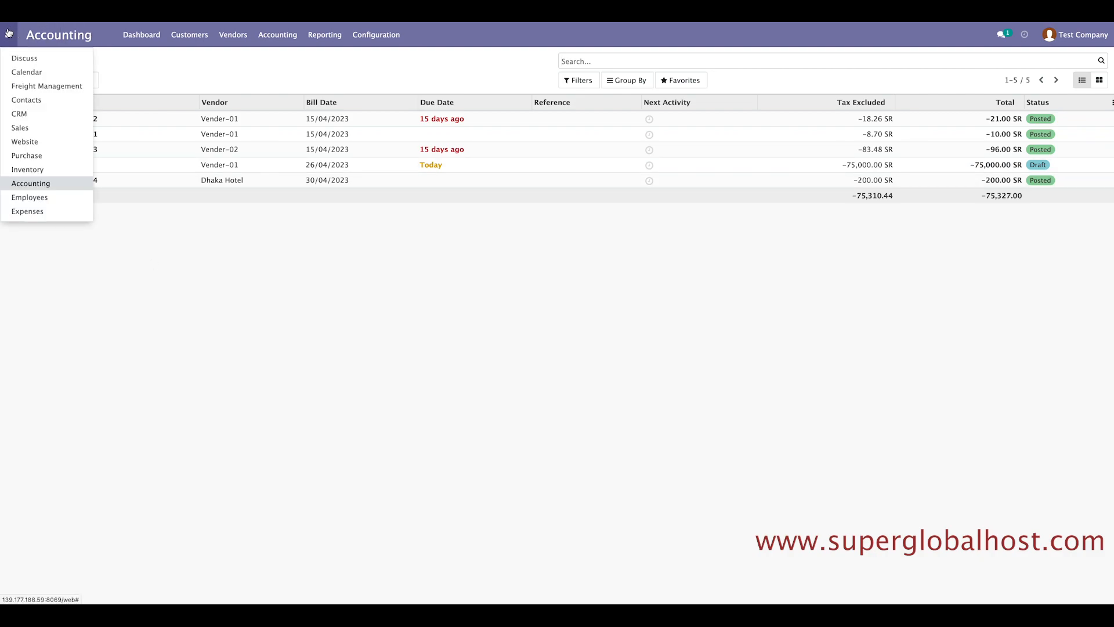
left_click(23, 212)
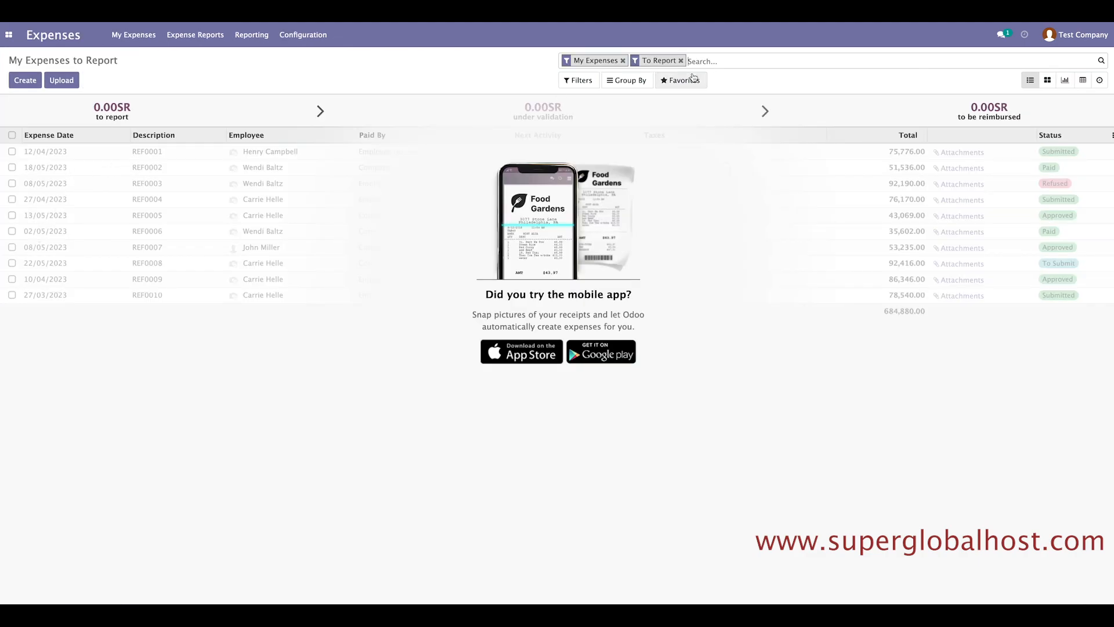
left_click(623, 60)
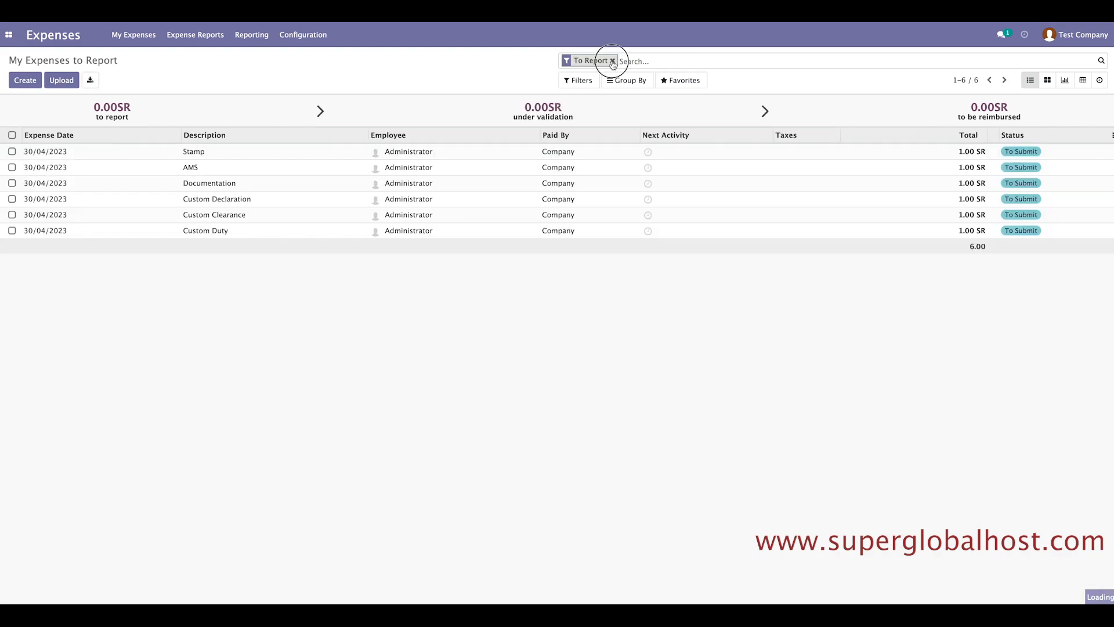
left_click(615, 61)
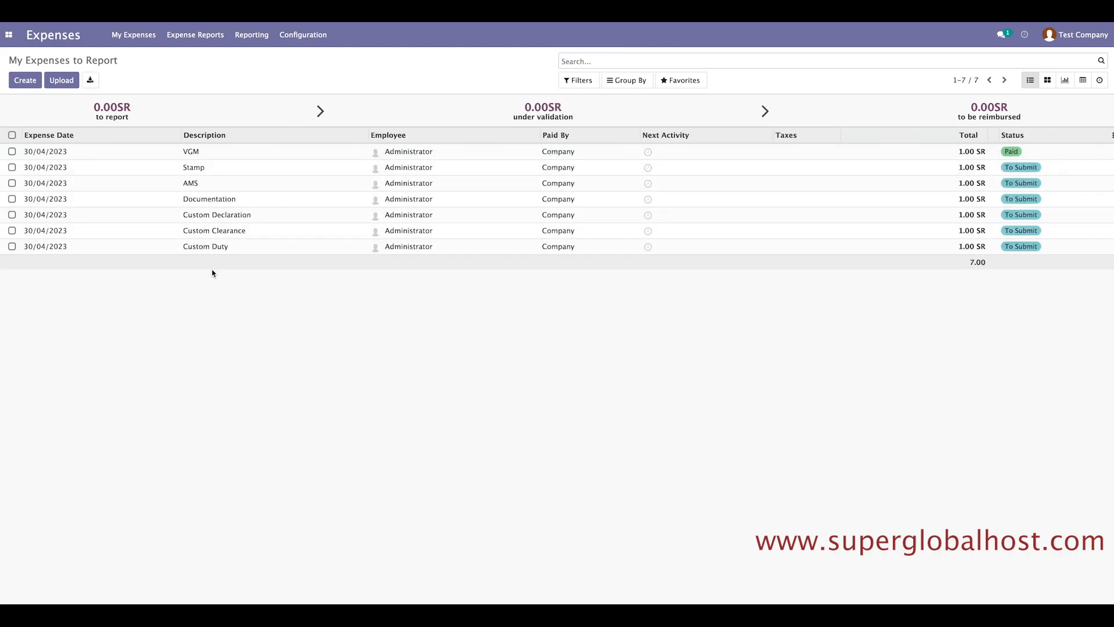
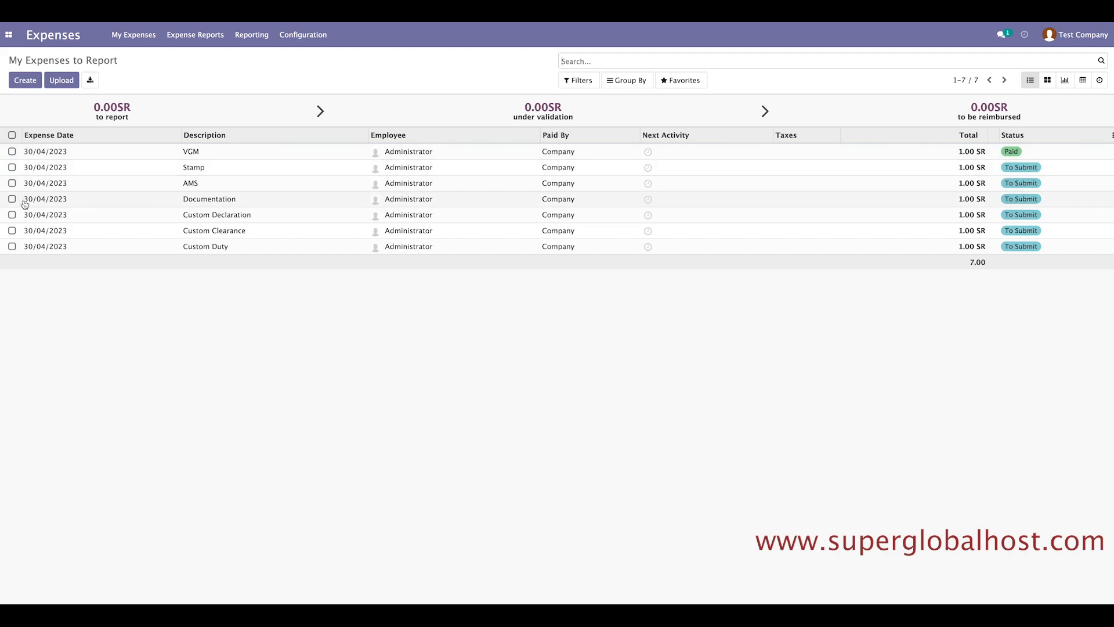
Edit the Stamp expense to 5 units at 1.00 SR, totalling 5.00 SR, and save it.
left_click(87, 171)
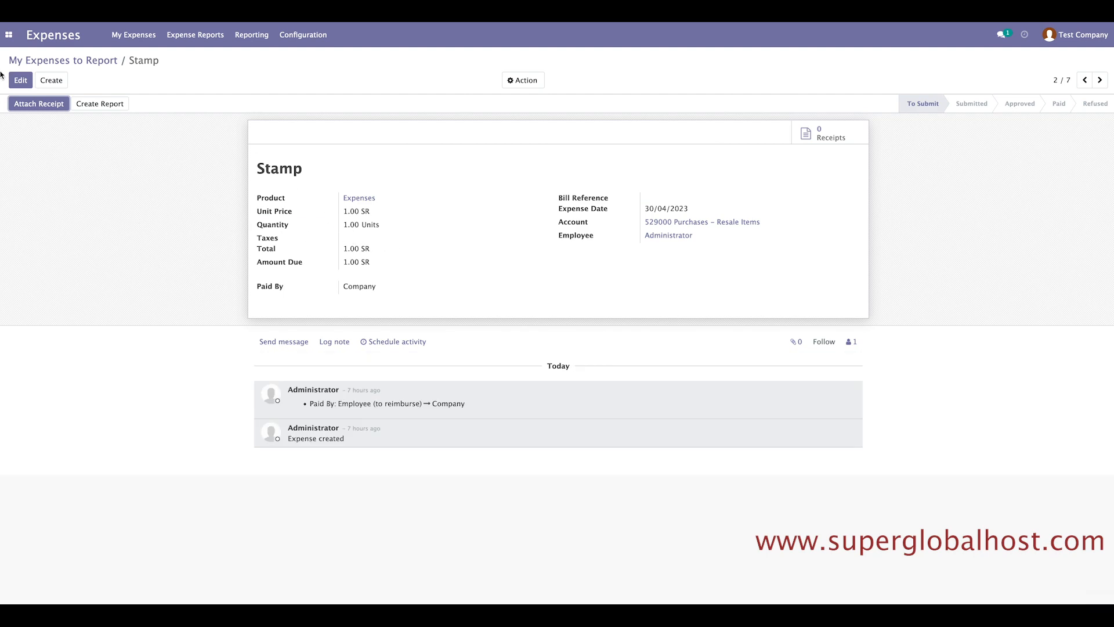
left_click(20, 81)
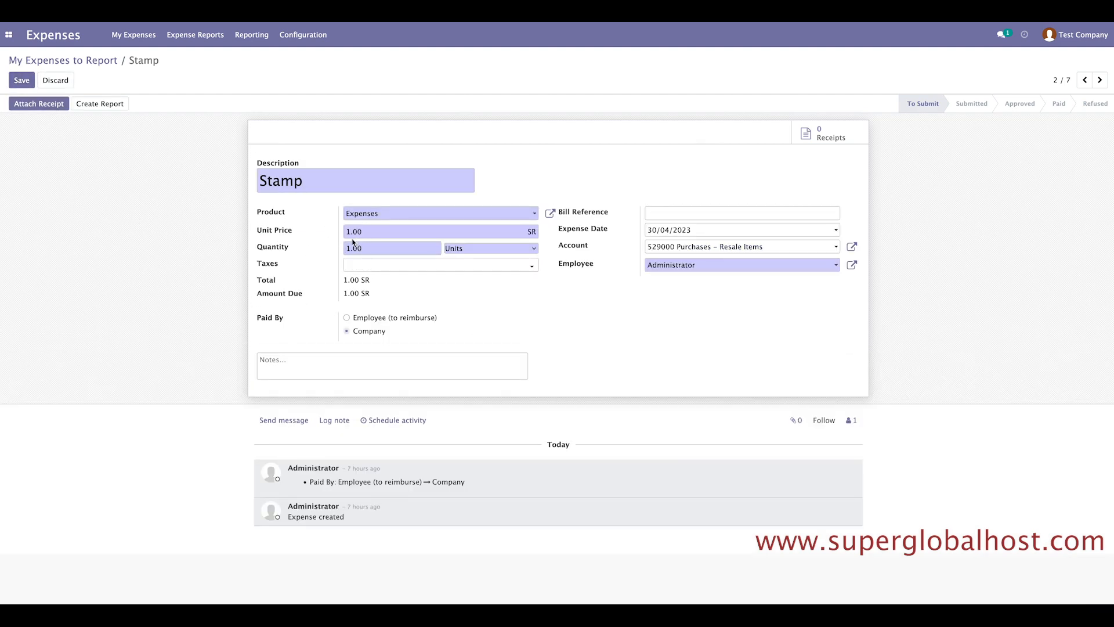
left_click_drag(349, 249, 344, 248)
left_click_drag(256, 319, 282, 318)
left_click(296, 328)
left_click_drag(307, 184, 242, 176)
left_click(304, 186)
left_click(331, 183)
left_click_drag(328, 183, 259, 179)
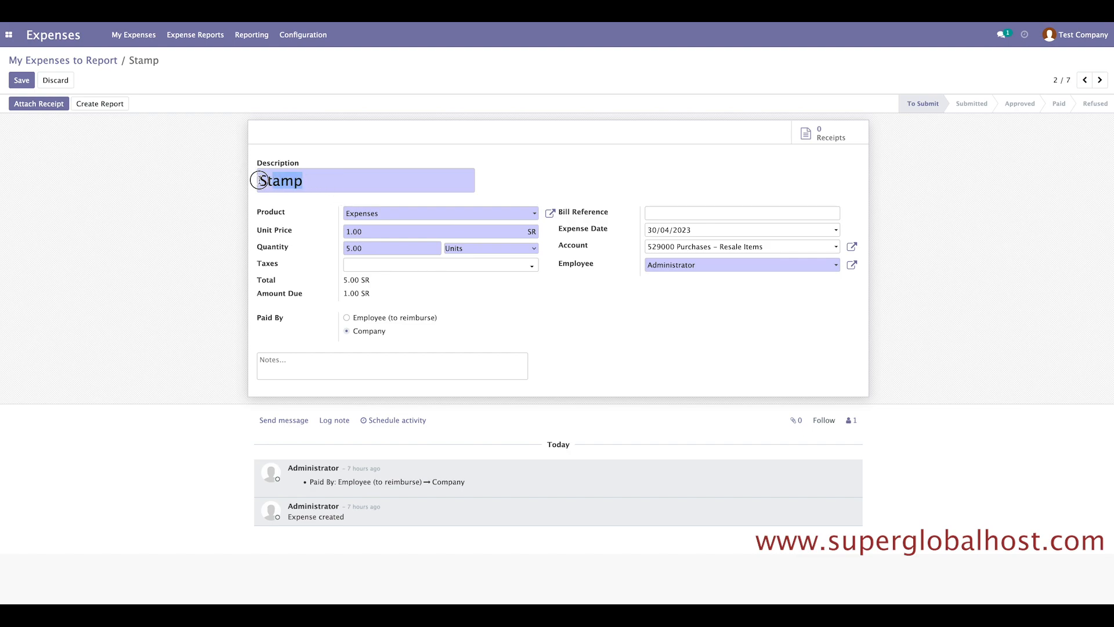
left_click(52, 120)
left_click(21, 81)
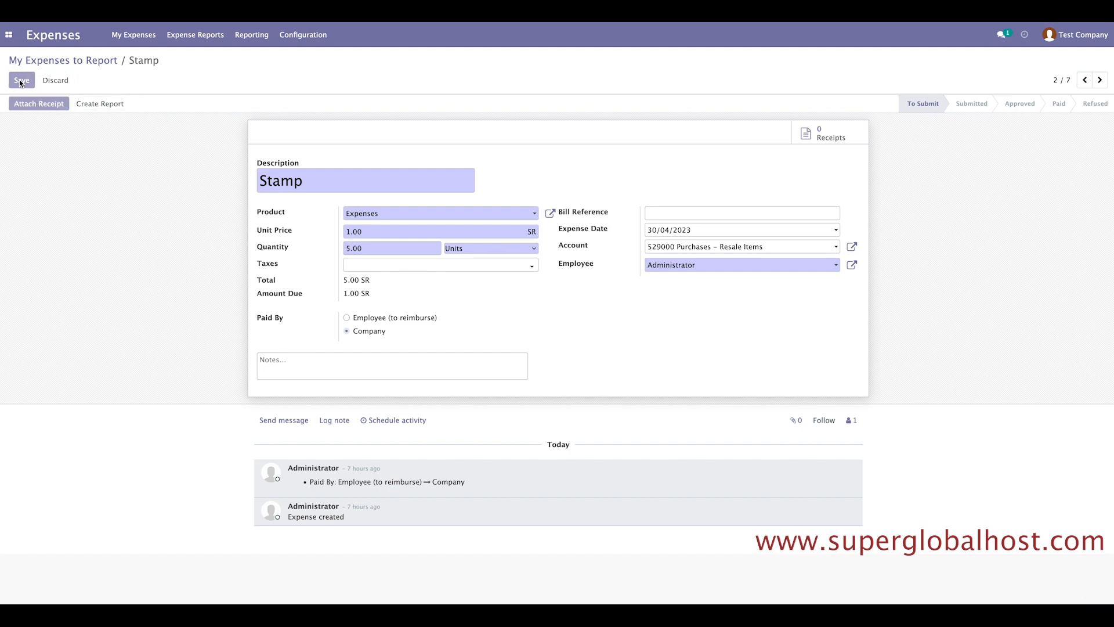
Create an expense report from the Stamp expense, submit it to the manager and approve it.
left_click(97, 107)
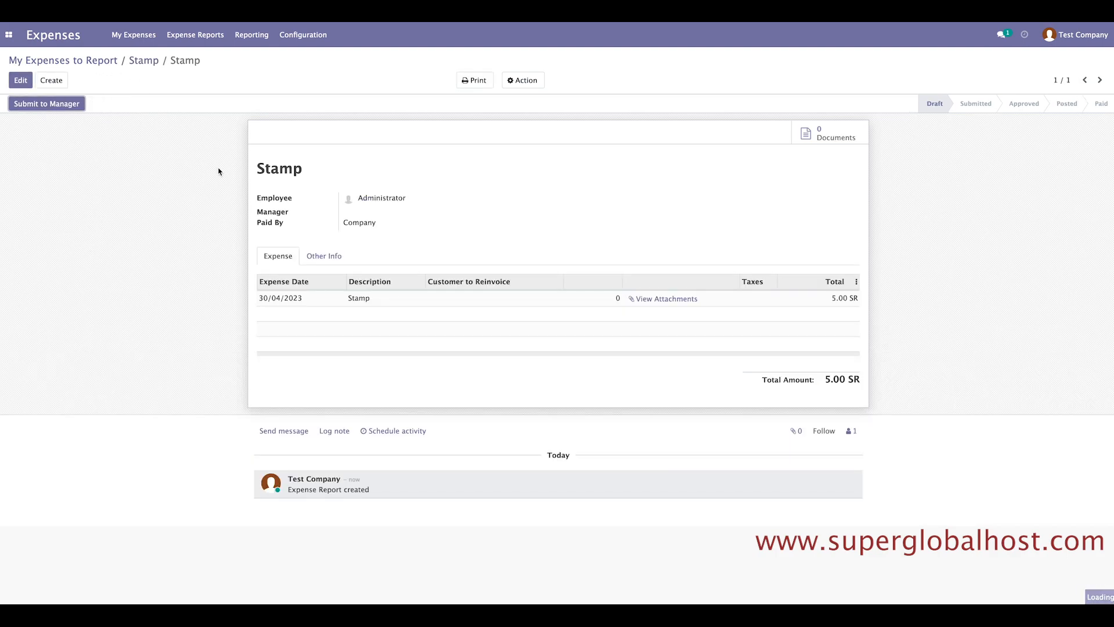
left_click(44, 106)
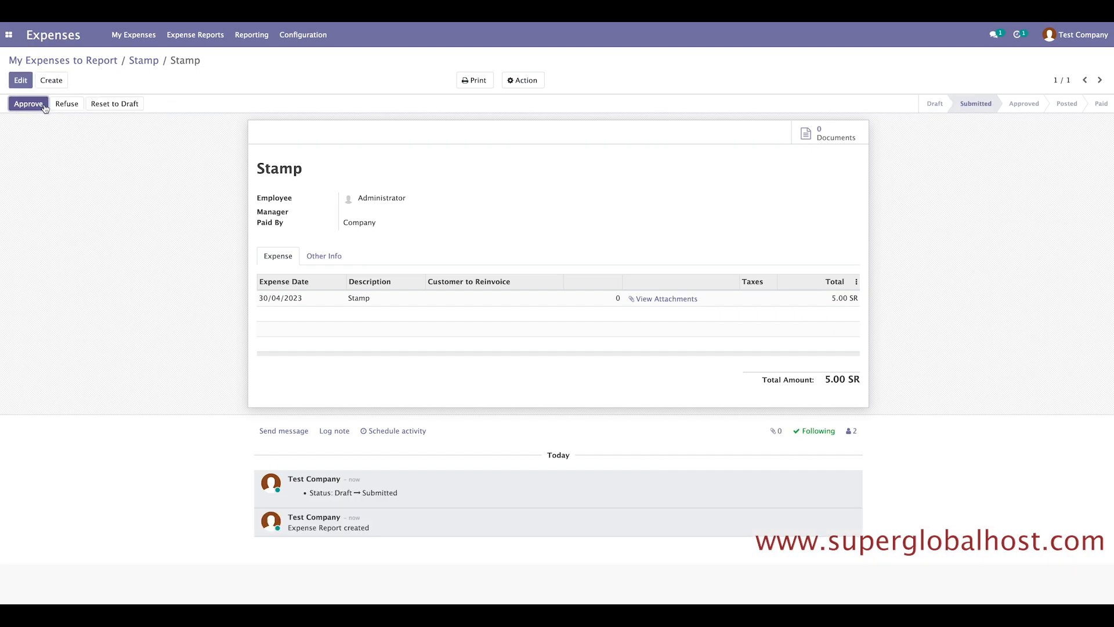
left_click(1084, 41)
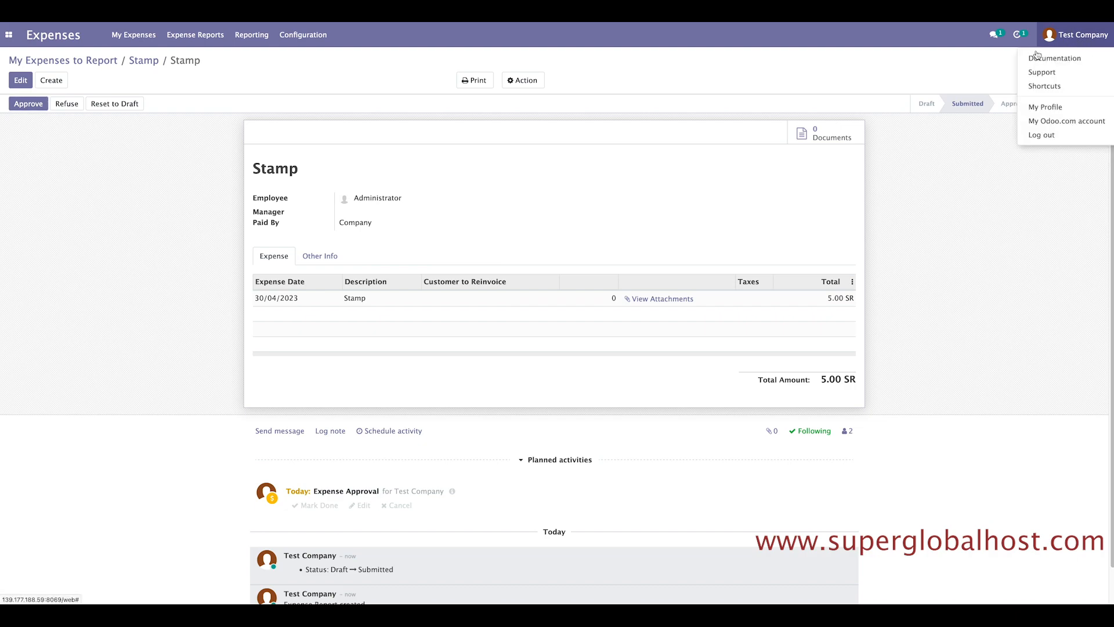
left_click(929, 219)
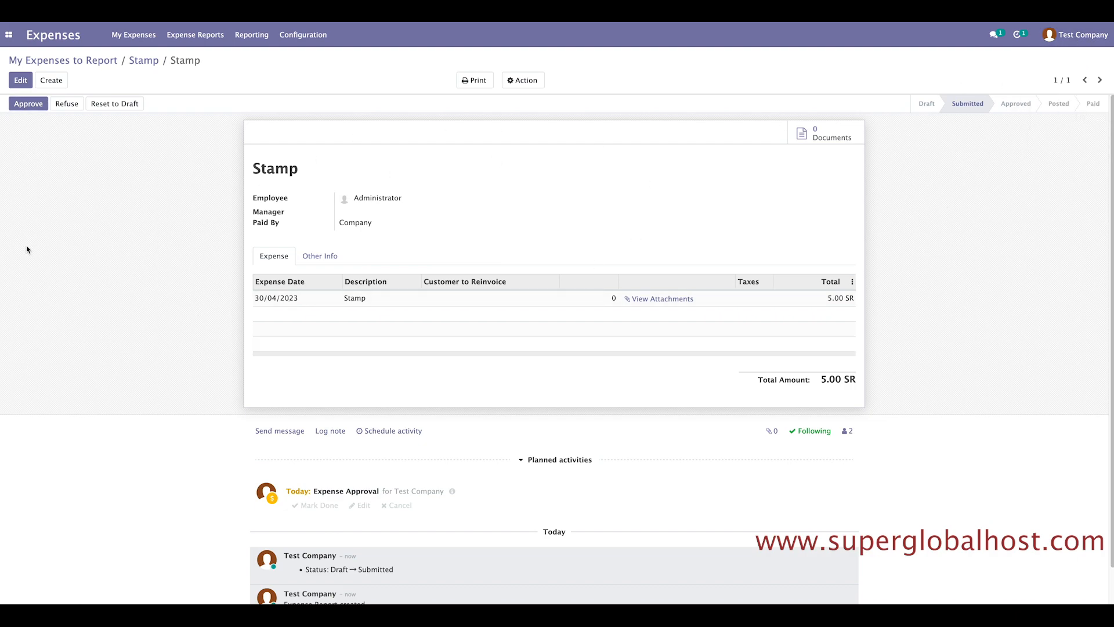
left_click(30, 107)
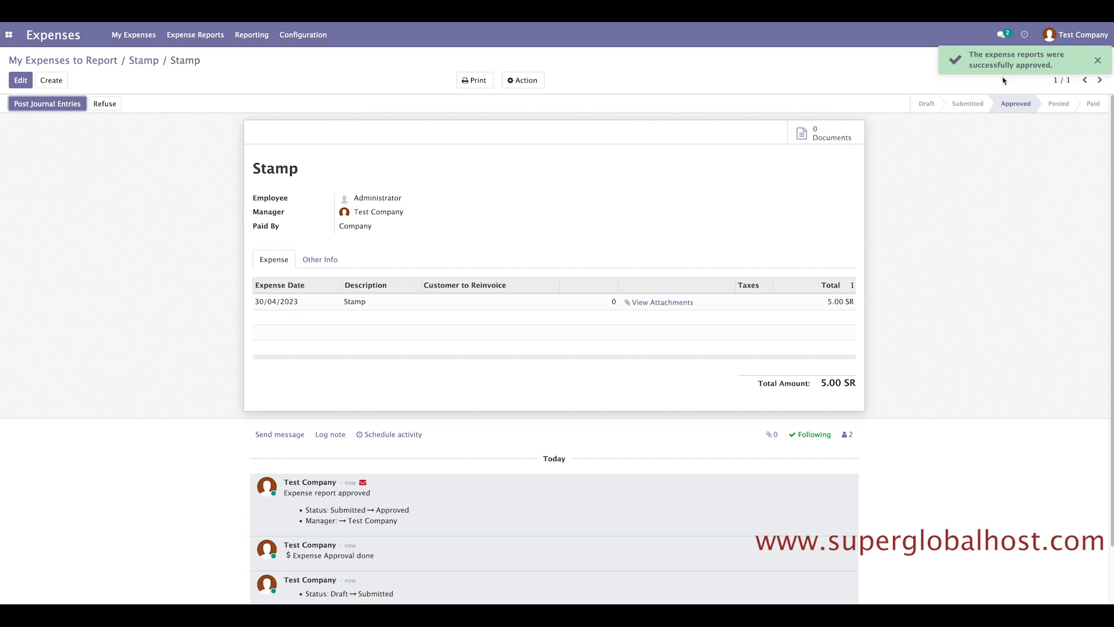
Back in the expense list, recheck the Stamp expense, now Approved at 5.00 SR.
left_click(82, 63)
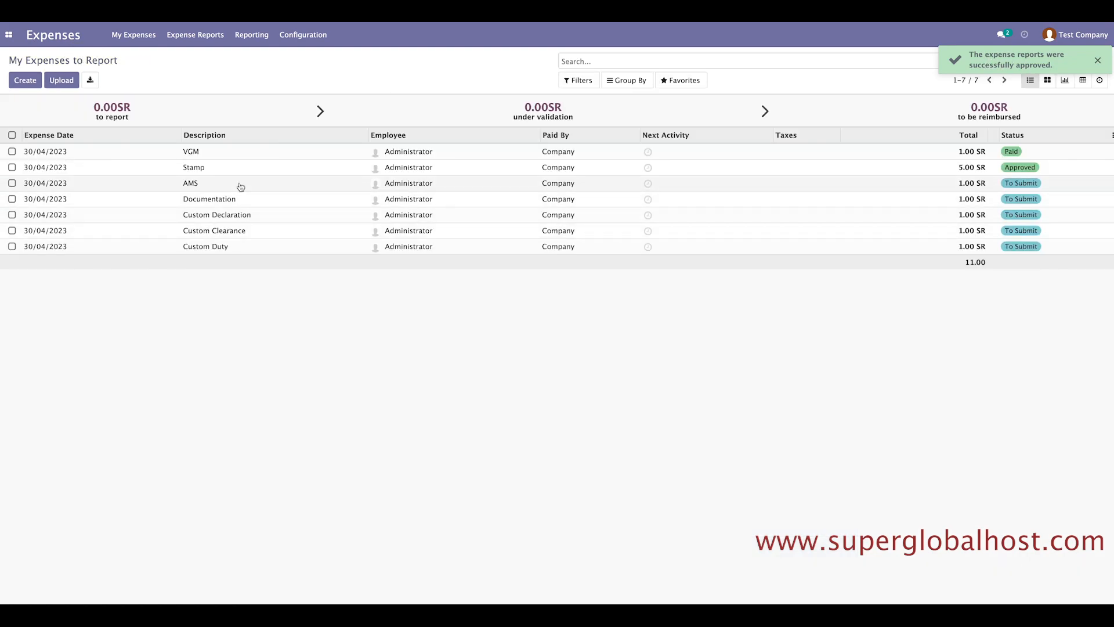
left_click(46, 169)
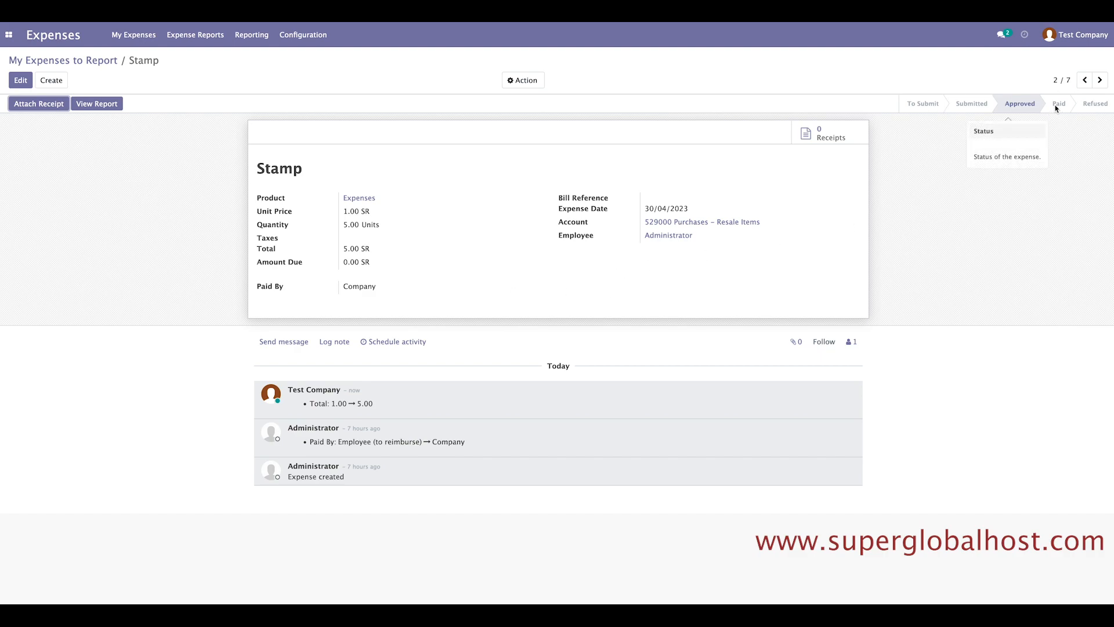
left_click(88, 61)
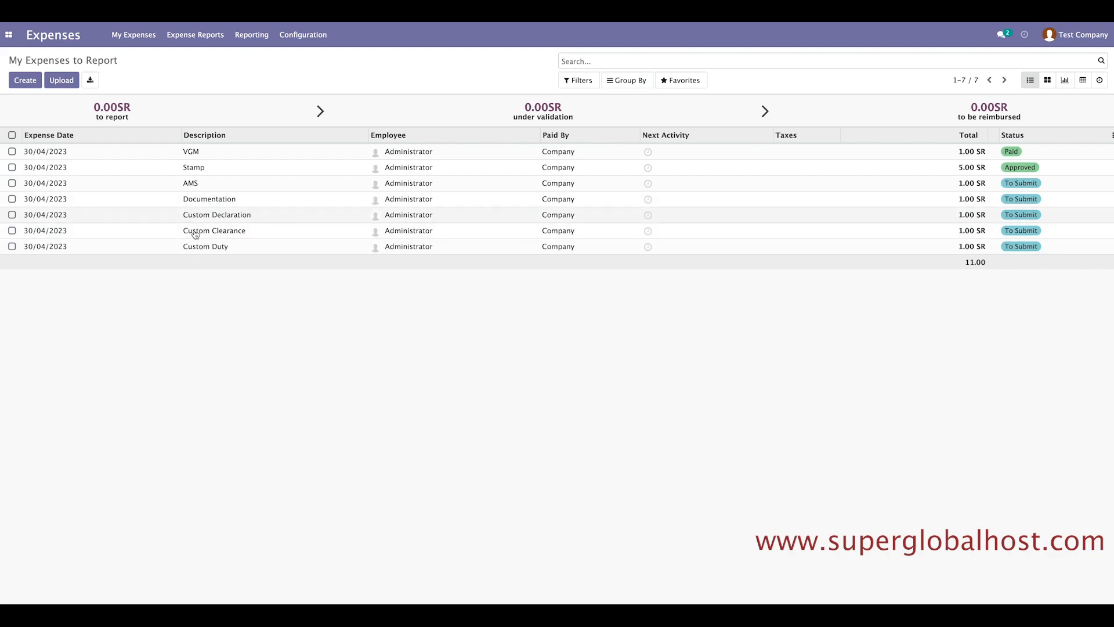
Set Custom Declaration to unit price 100.00 and quantity 5 (500.00 SR) and create its draft report.
left_click(107, 216)
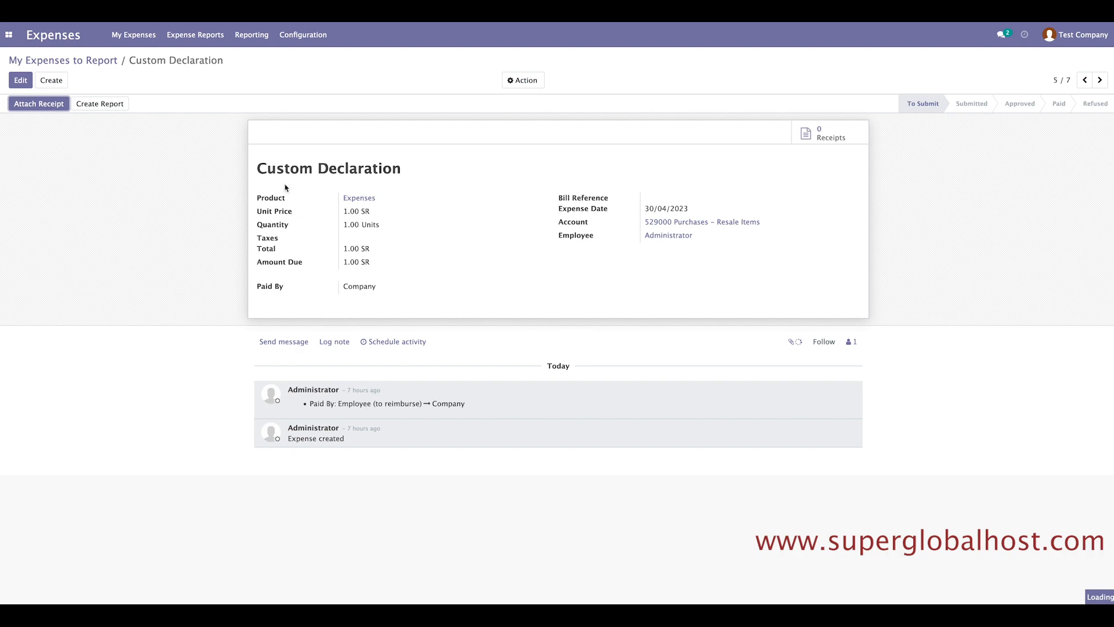
left_click_drag(259, 160, 455, 177)
left_click(458, 184)
left_click(20, 76)
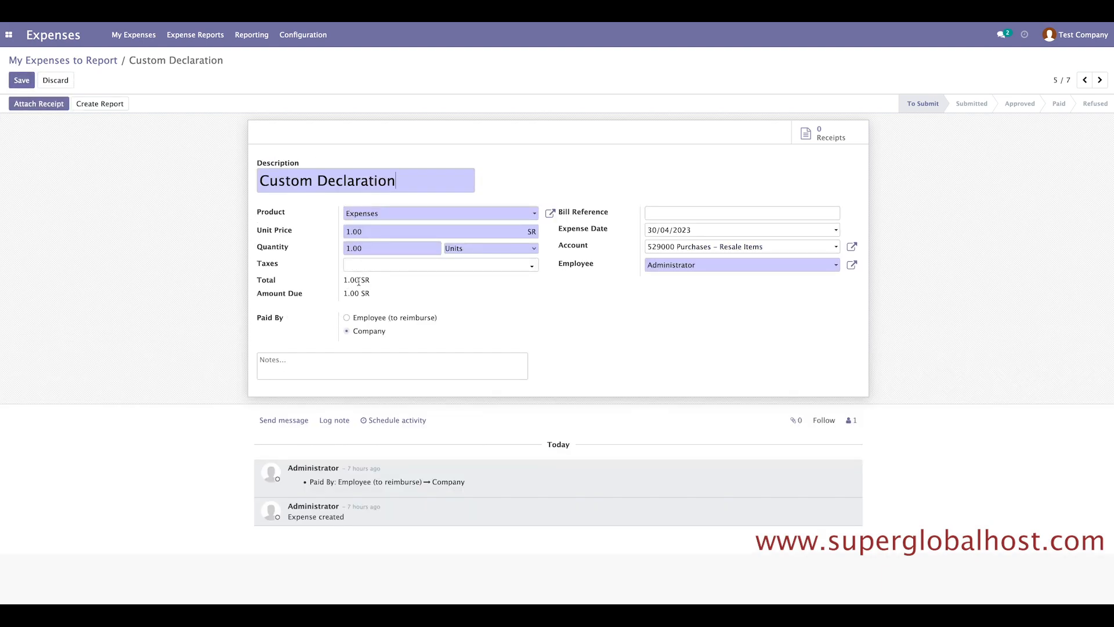
left_click_drag(376, 229, 316, 228)
type("1")
left_click_drag(367, 249, 340, 249)
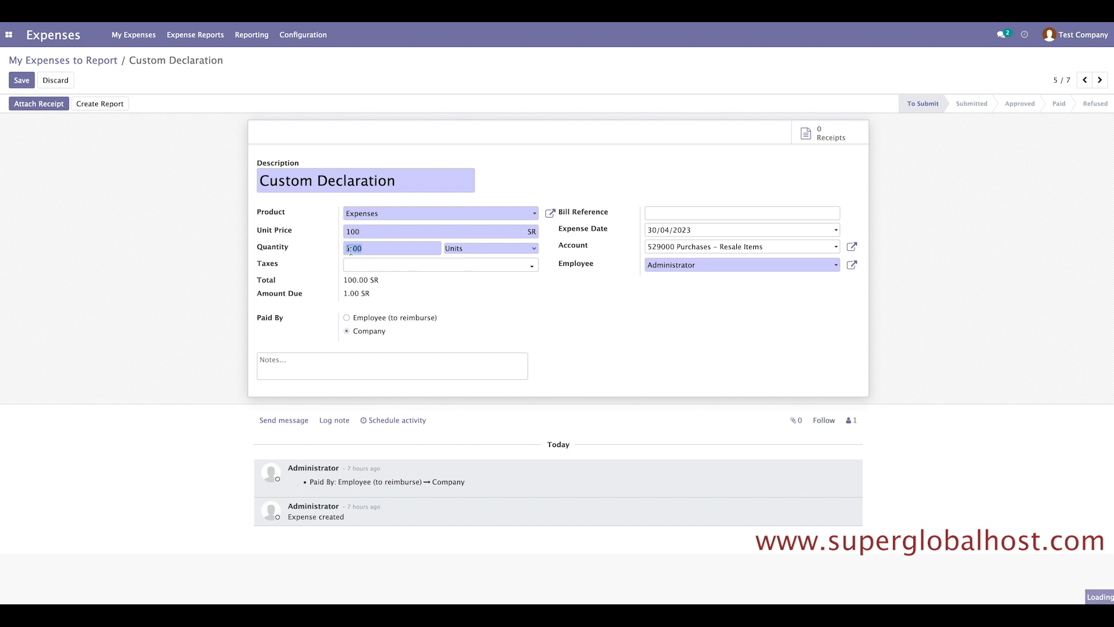
type("5")
left_click(80, 248)
left_click_drag(384, 283, 336, 278)
left_click(399, 284)
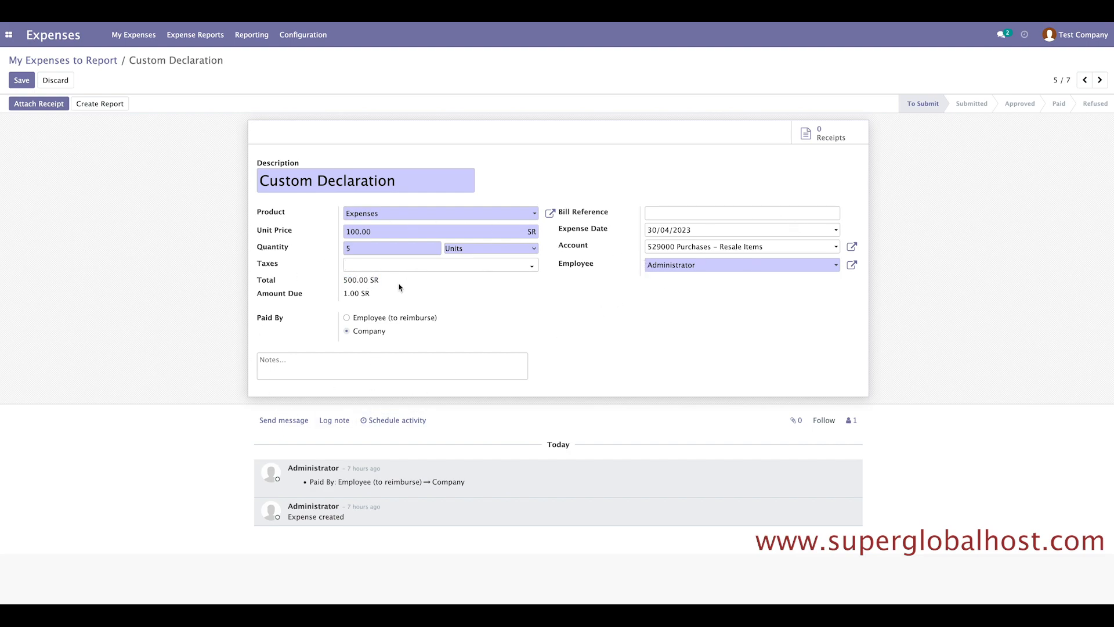
left_click(104, 107)
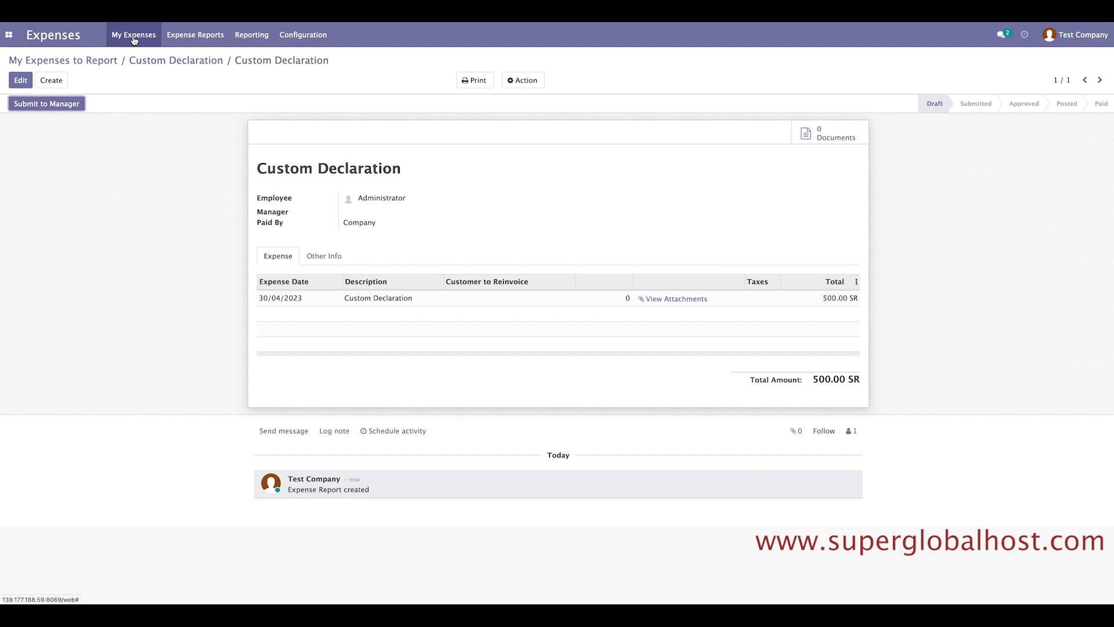
Return to My Expenses to Report and check Custom Declaration at 500.00 SR, seven expenses totalling 510.00.
left_click(95, 64)
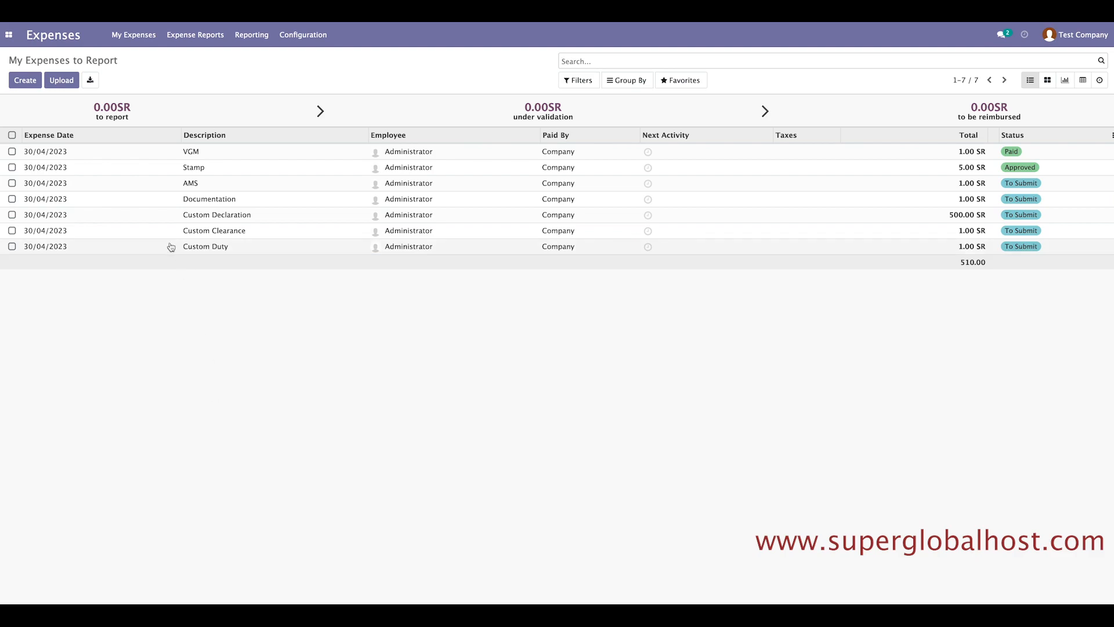
left_click_drag(30, 60, 96, 71)
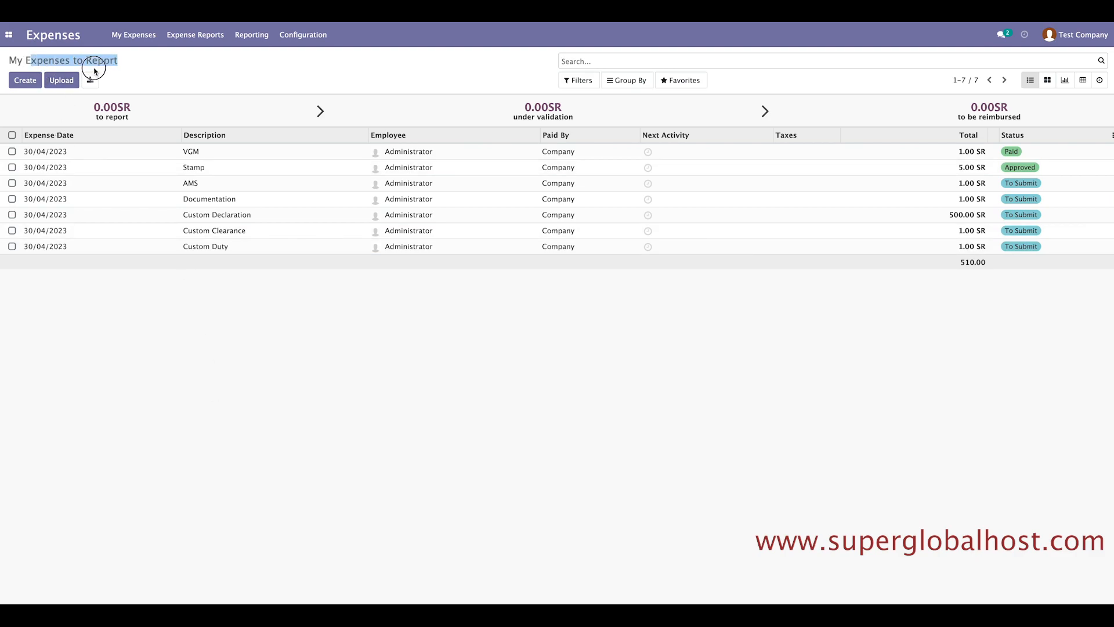
left_click(139, 76)
left_click(12, 36)
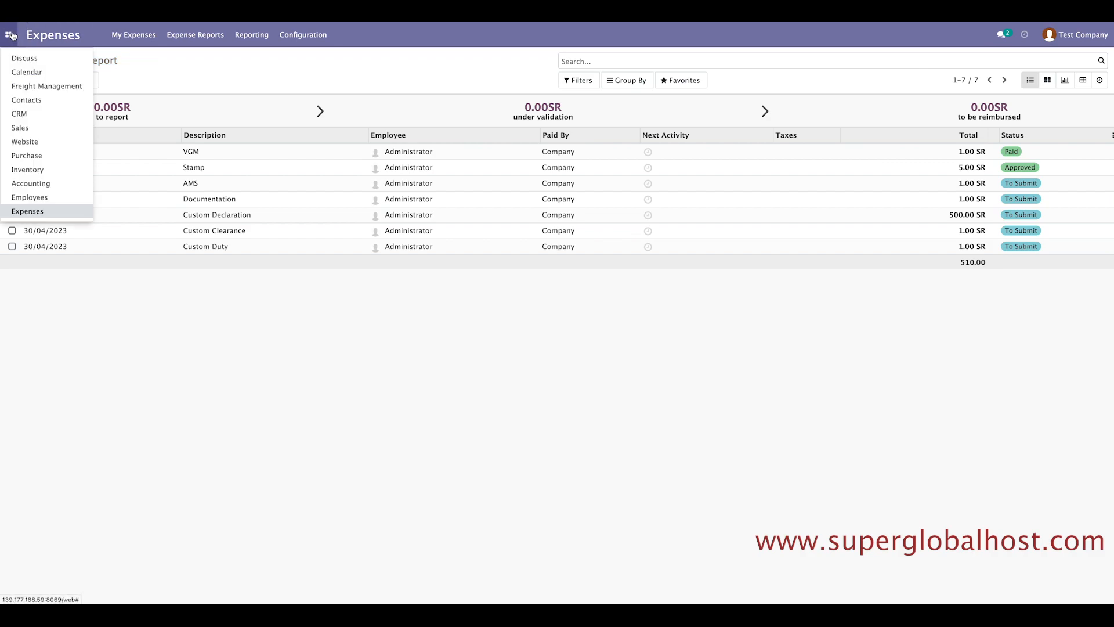
Start a new Accounting vendor bill for Vender-02 with one empty invoice line.
left_click(30, 184)
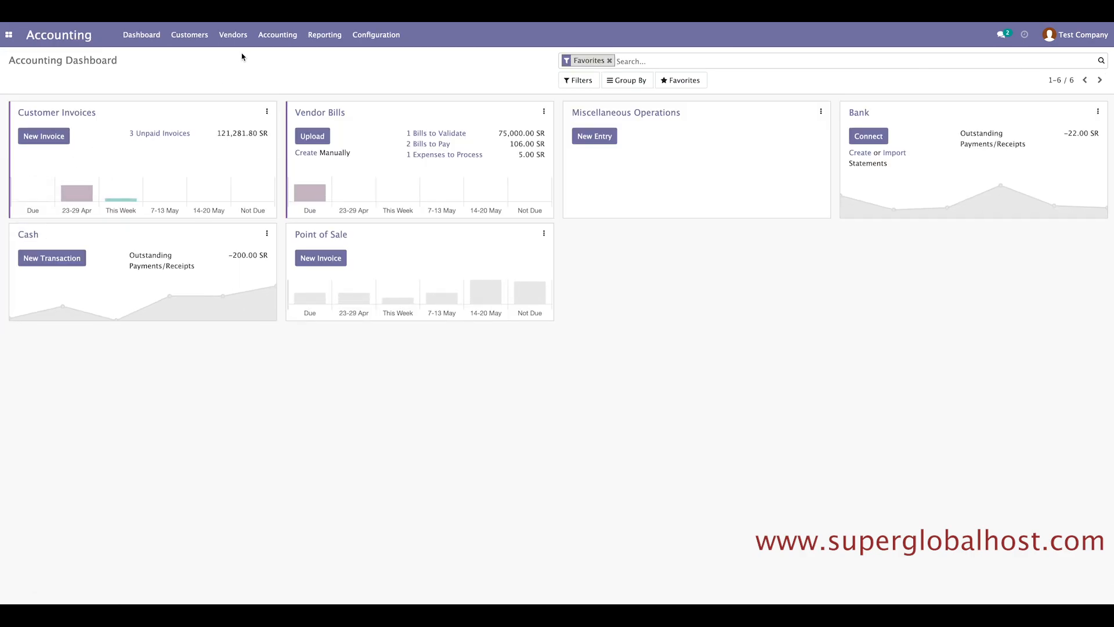
left_click(233, 35)
left_click(239, 57)
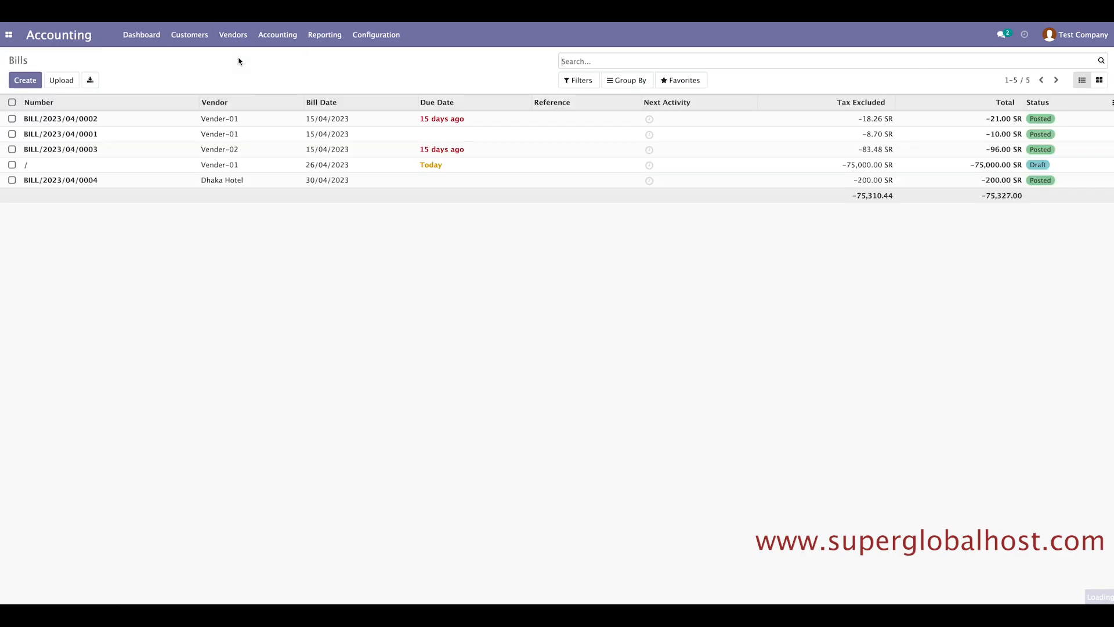
left_click(24, 80)
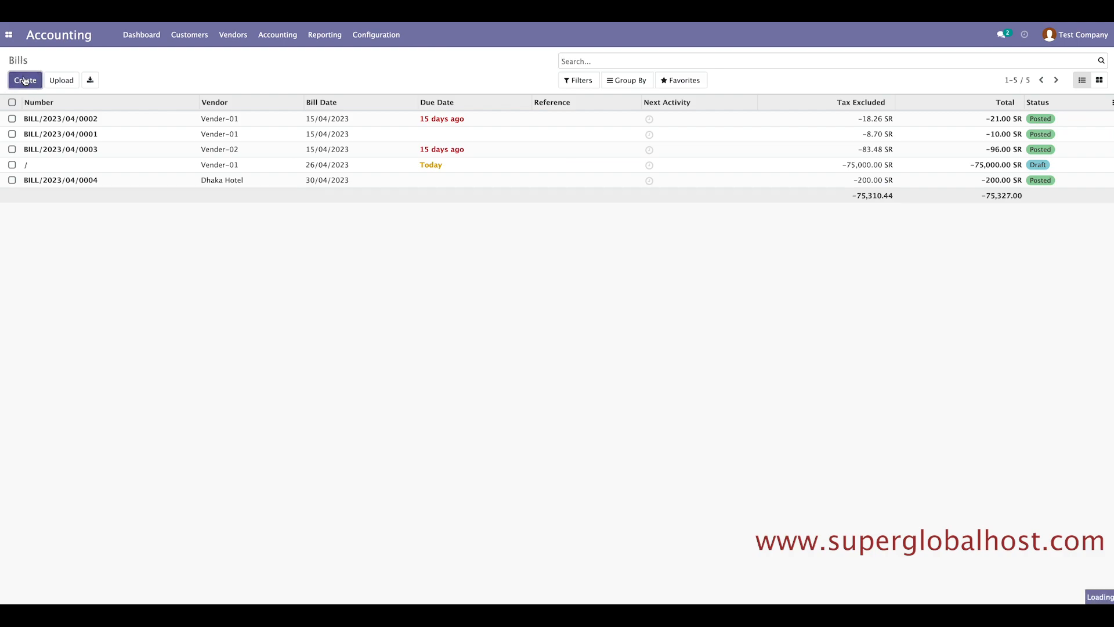
left_click(383, 190)
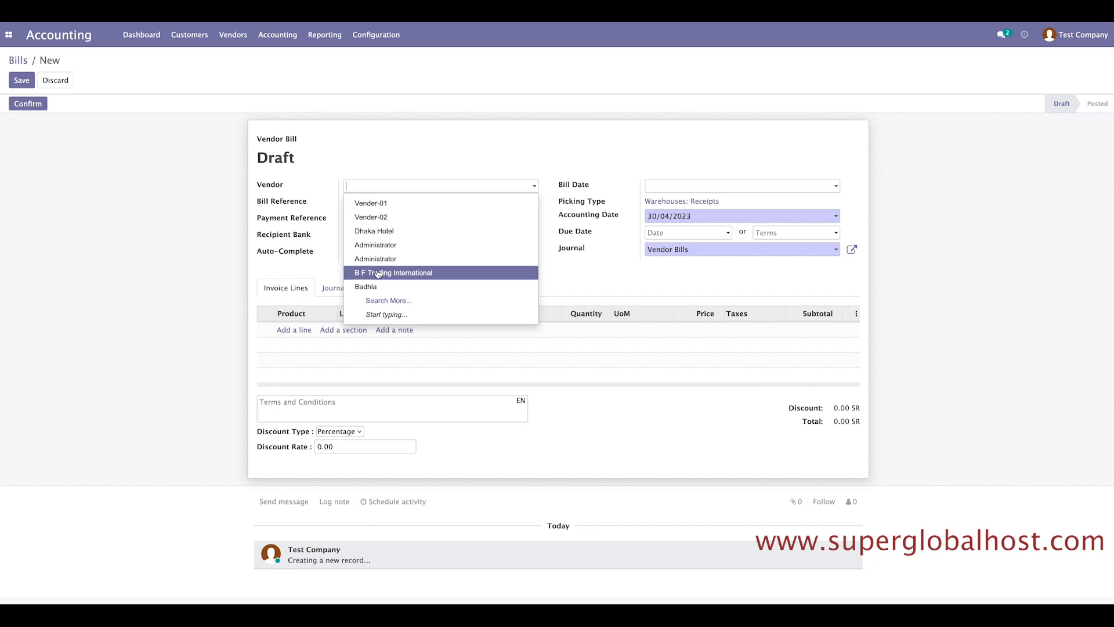
left_click(391, 222)
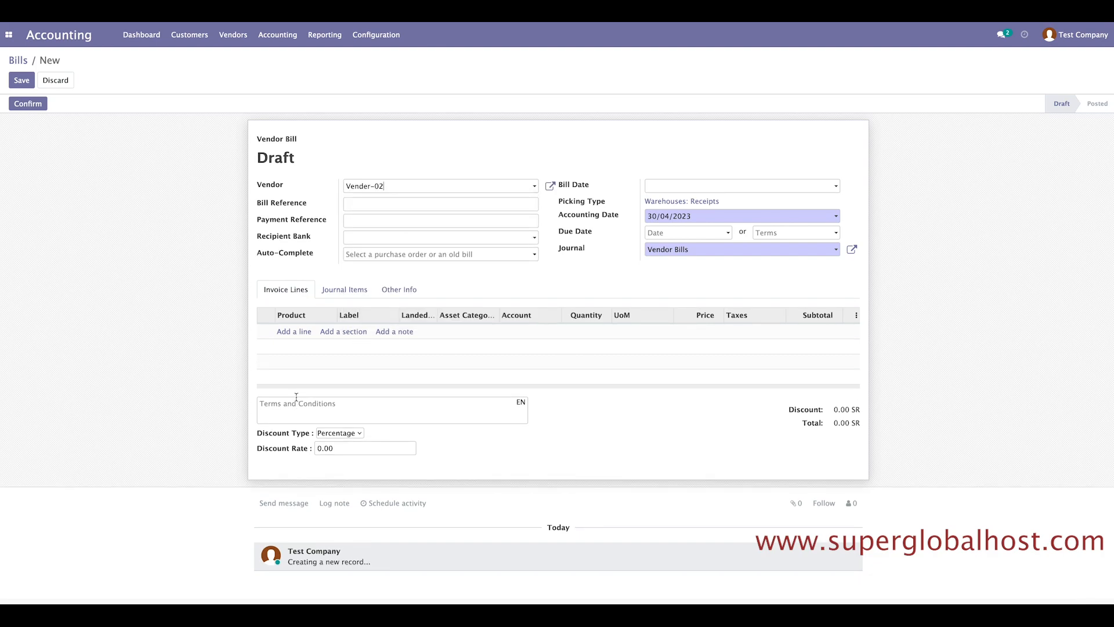
left_click(293, 337)
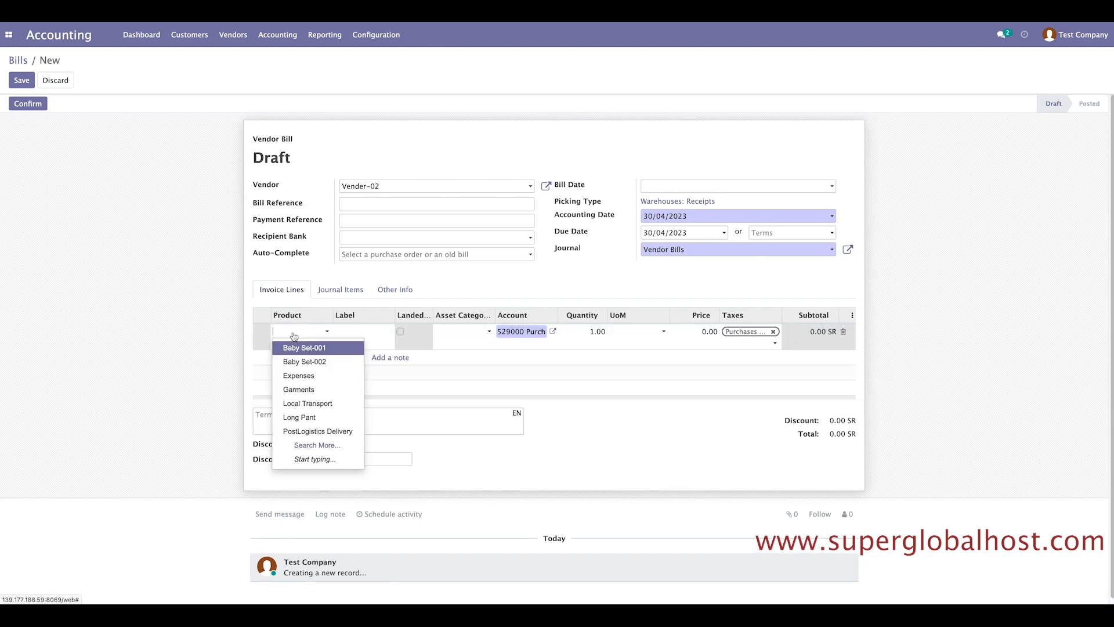
left_click(153, 354)
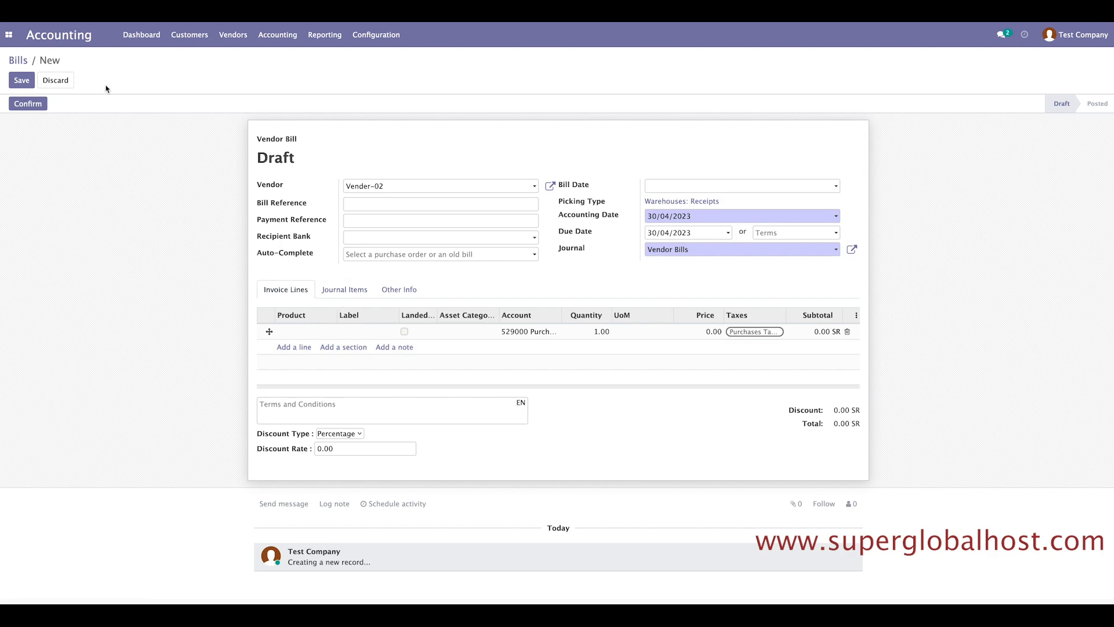
Discard the unsaved vendor bill and move to the Freight Management orders list.
left_click(10, 42)
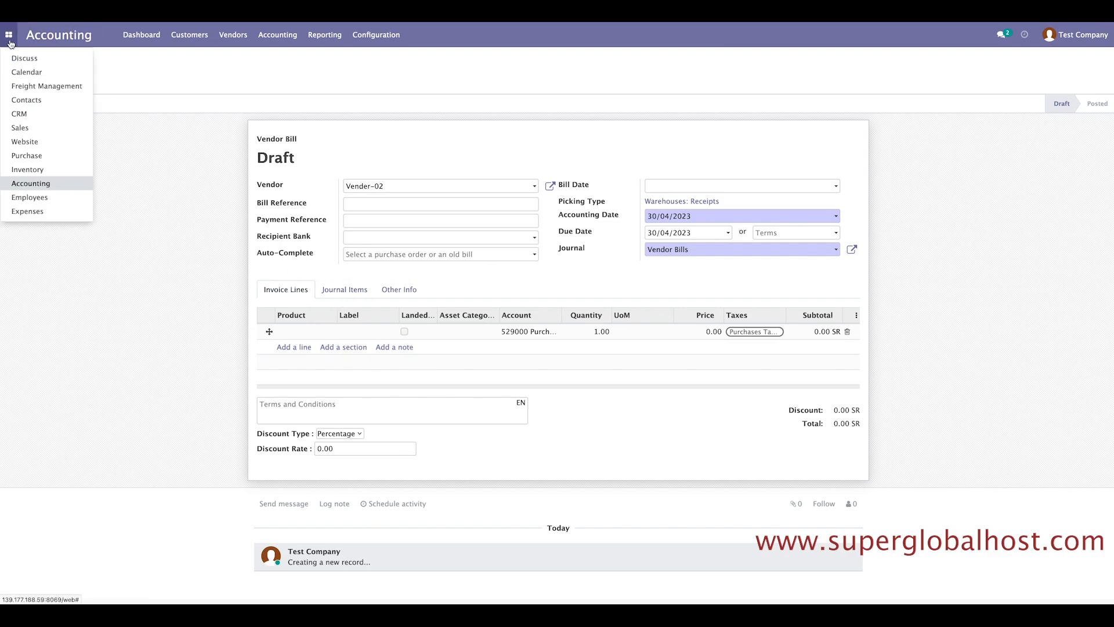
left_click(34, 87)
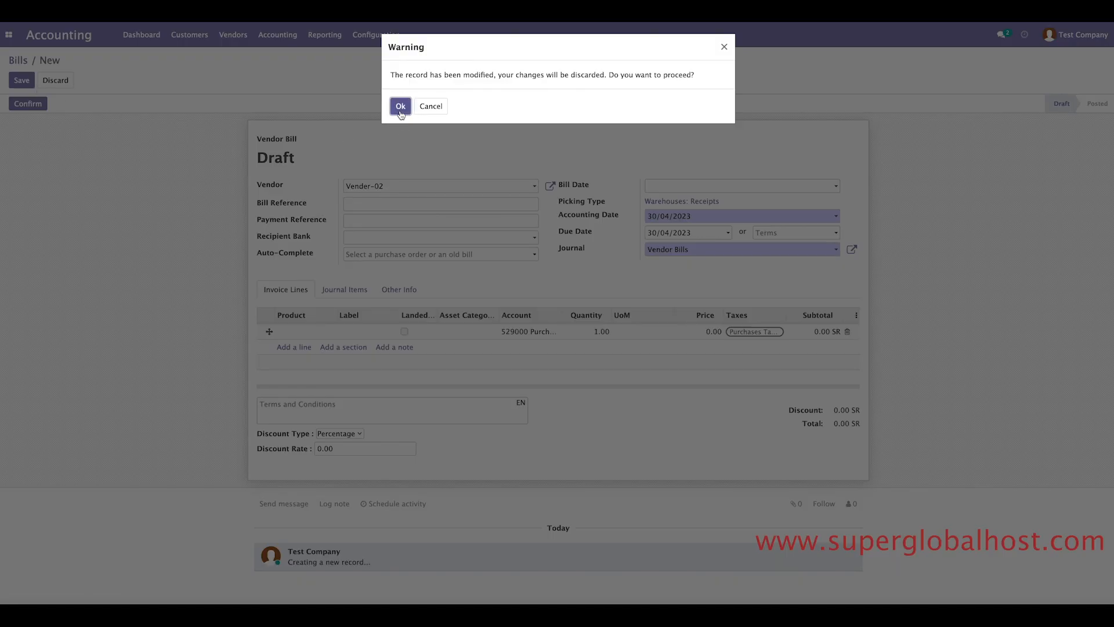
left_click(400, 106)
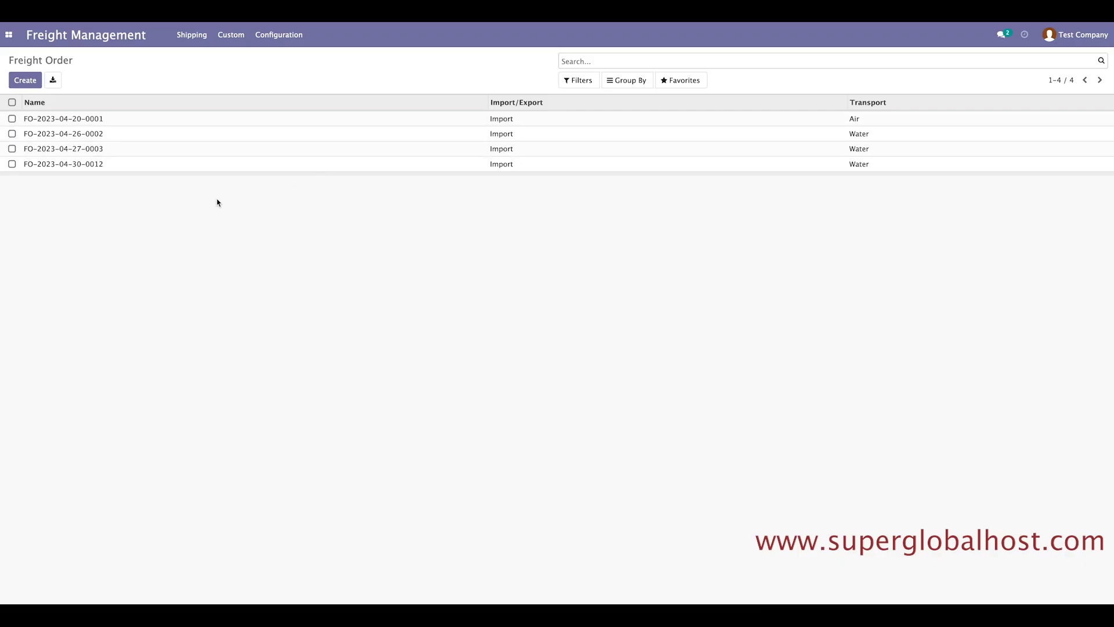
left_click(96, 167)
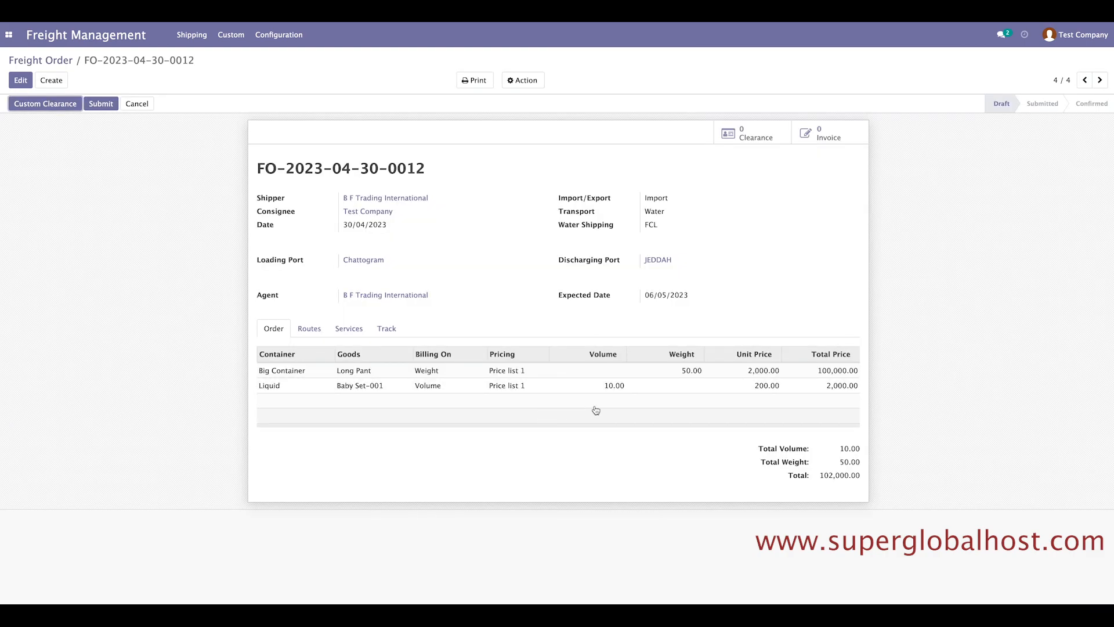
left_click(309, 328)
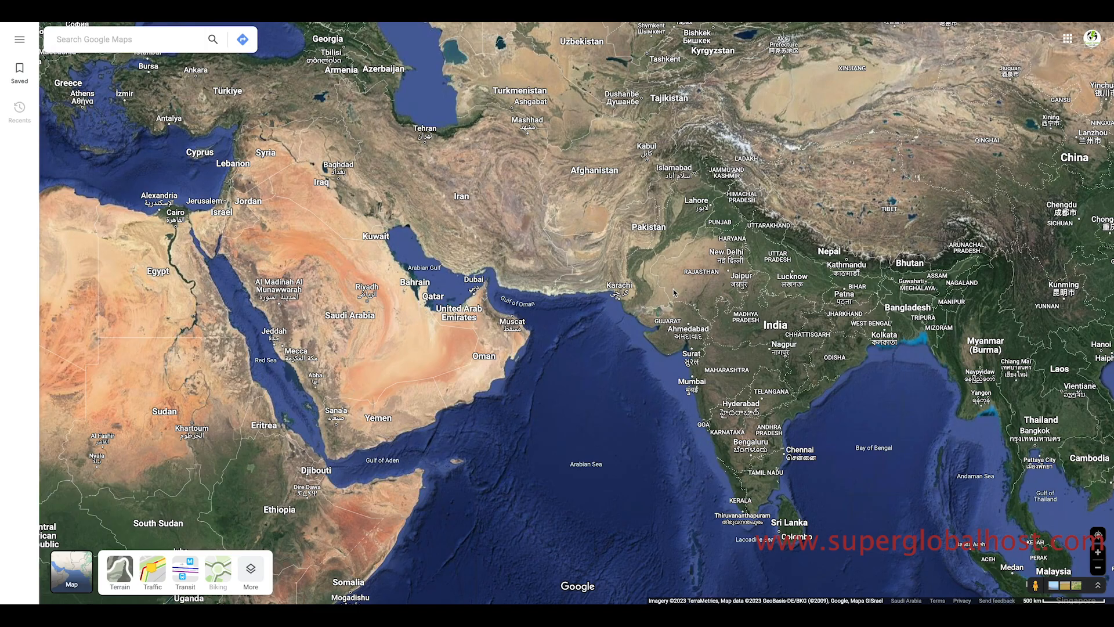
mouse_move(907, 310)
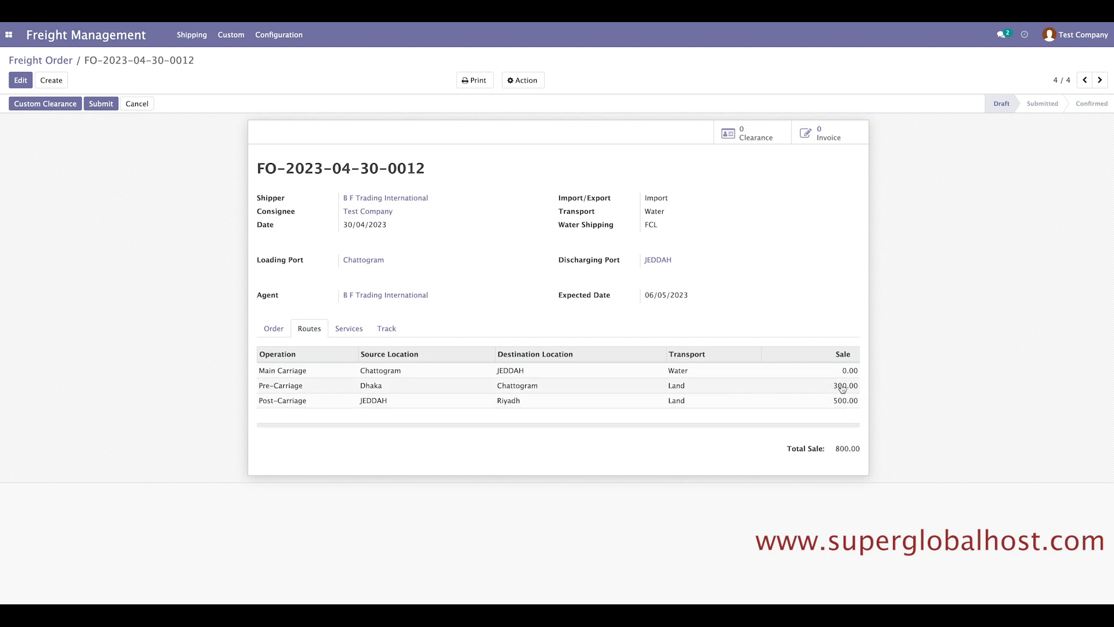
left_click(8, 35)
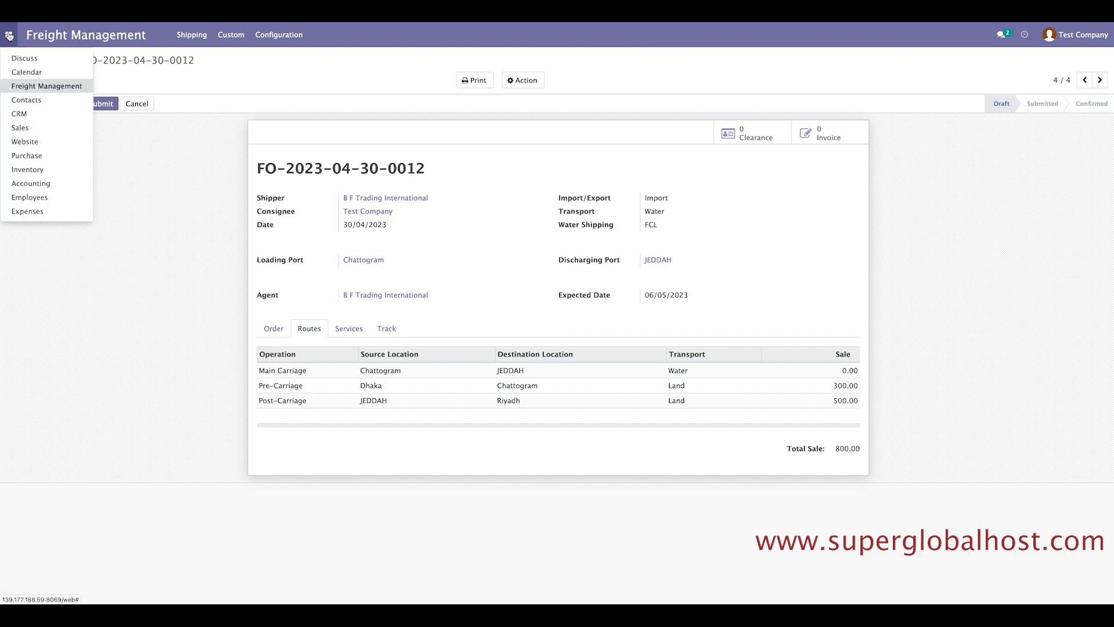
In Expenses, remove the My Expenses and To Report filters to list all seven expenses (510.00), then go to Accounting.
left_click(31, 213)
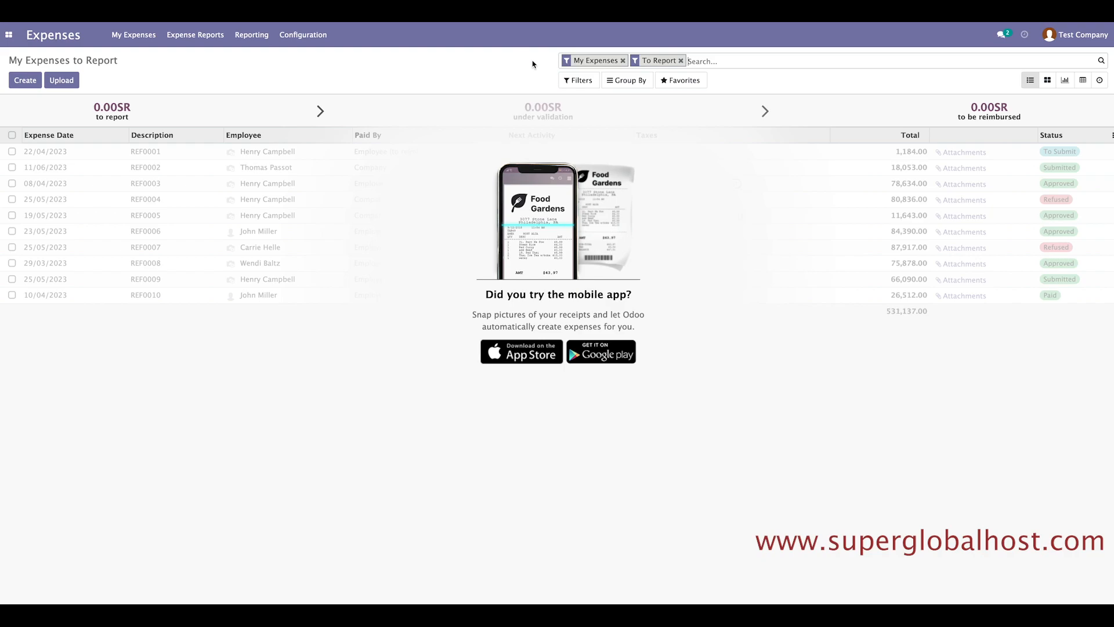
left_click(623, 61)
left_click(612, 60)
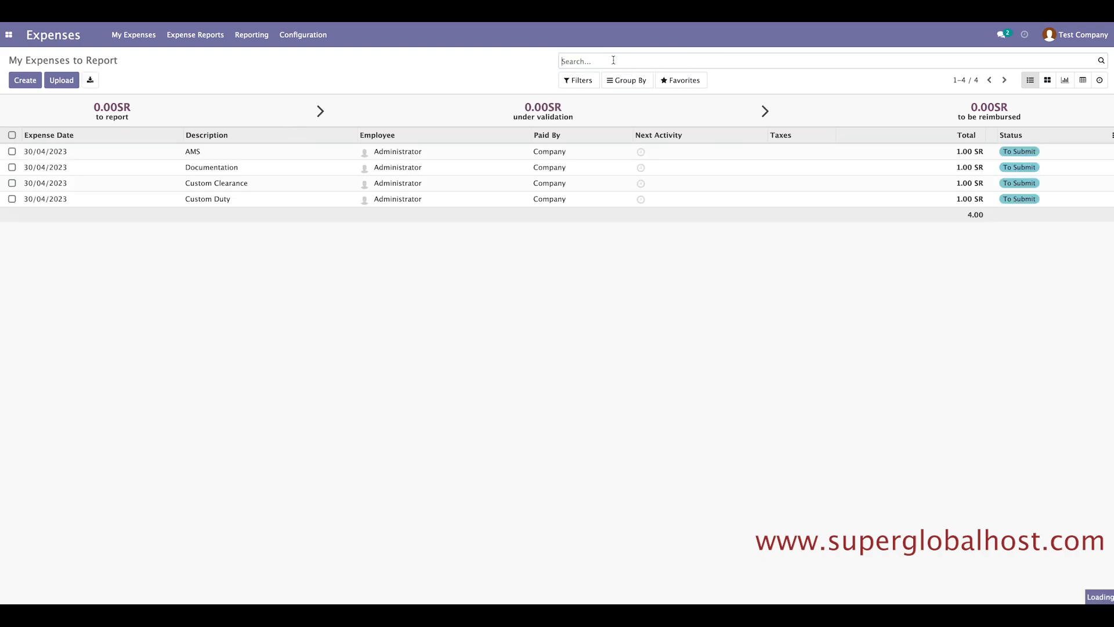
left_click_drag(988, 263, 954, 260)
left_click(956, 276)
left_click(955, 287)
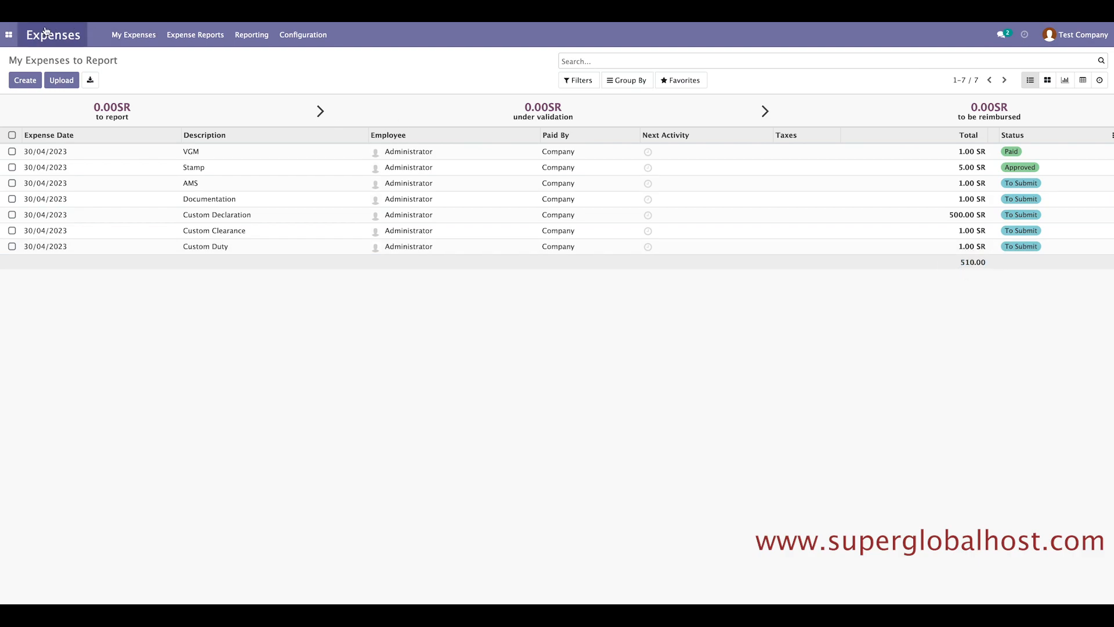
left_click(9, 35)
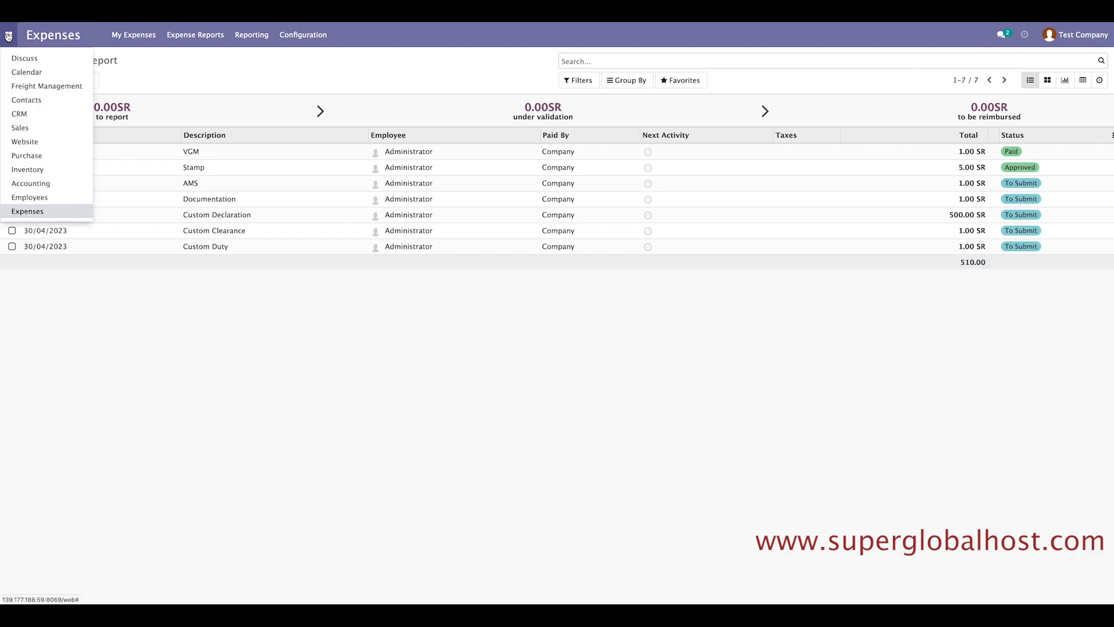
left_click(31, 184)
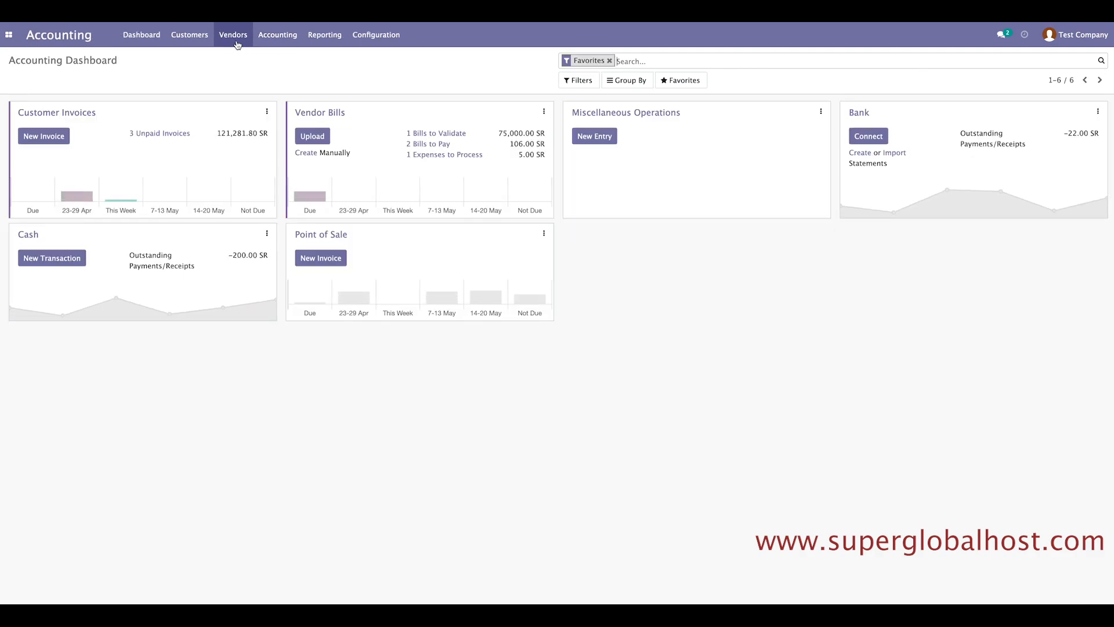
Review the vendor bills list and its total of -75,327.00.
left_click(233, 35)
left_click(230, 56)
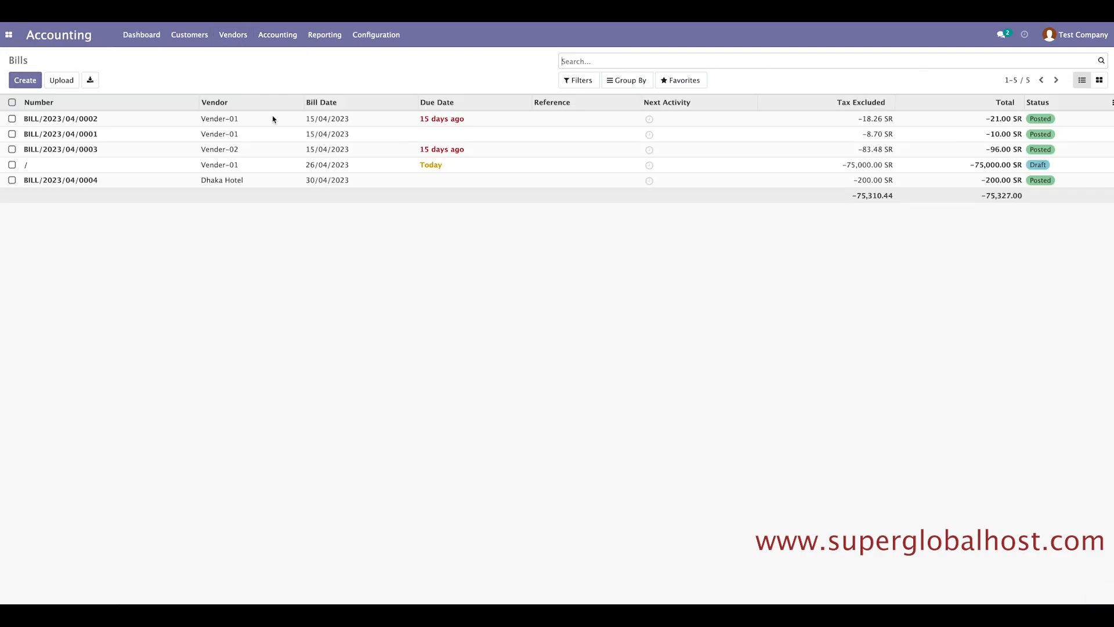
left_click_drag(1026, 197, 982, 194)
left_click(1015, 198)
left_click(982, 207)
left_click(984, 207)
left_click(231, 35)
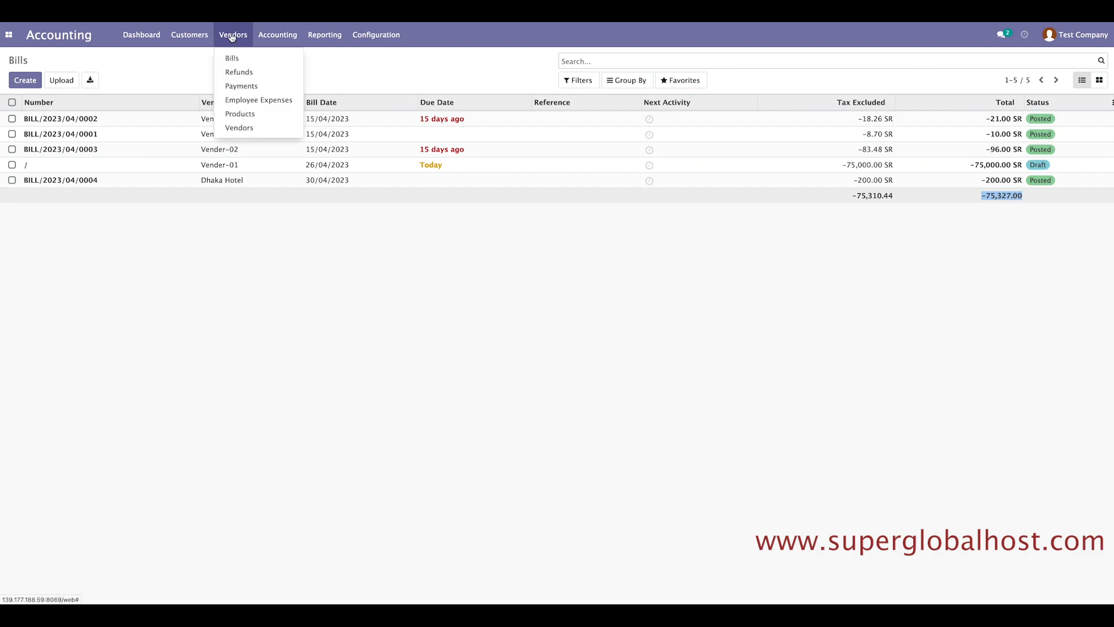
left_click(384, 333)
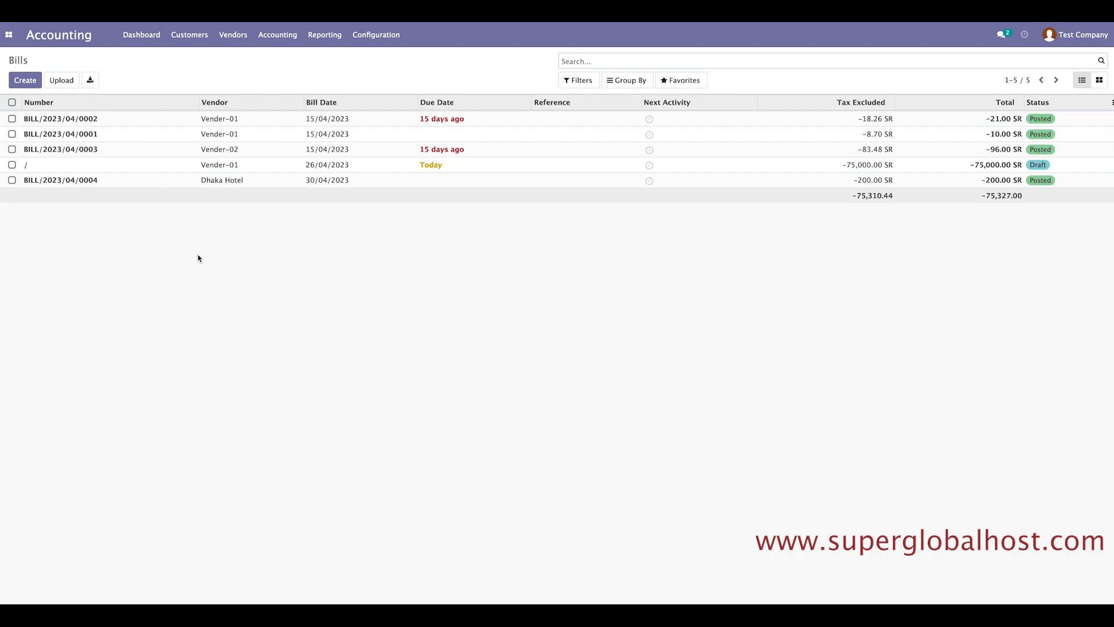
Show the customer invoices list with three posted, unpaid invoices totalling 121,281.80.
left_click(190, 35)
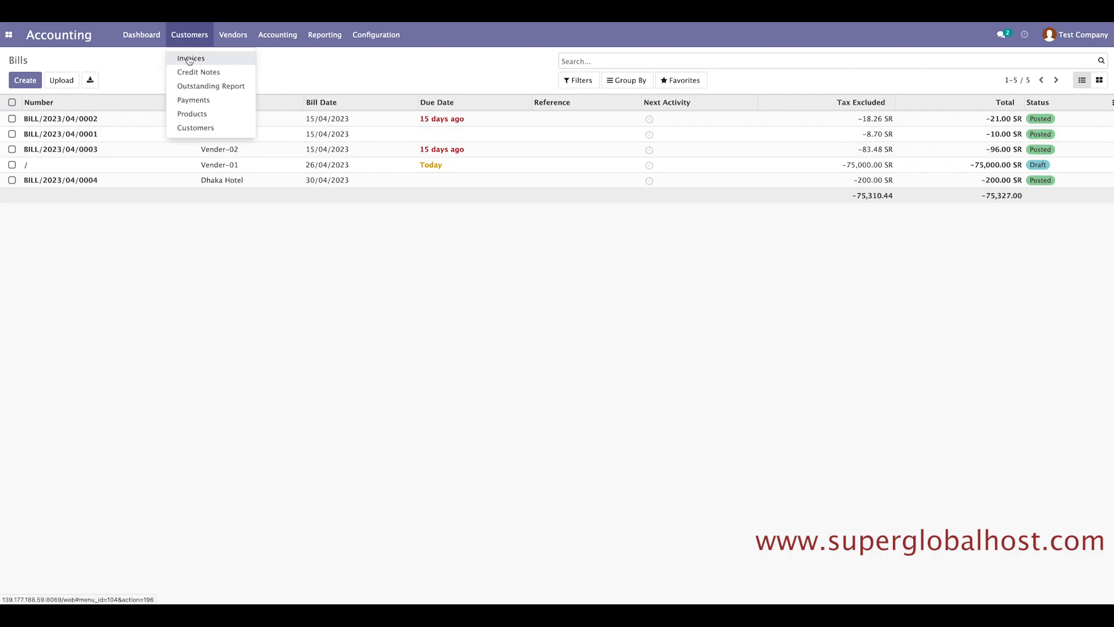
left_click(191, 59)
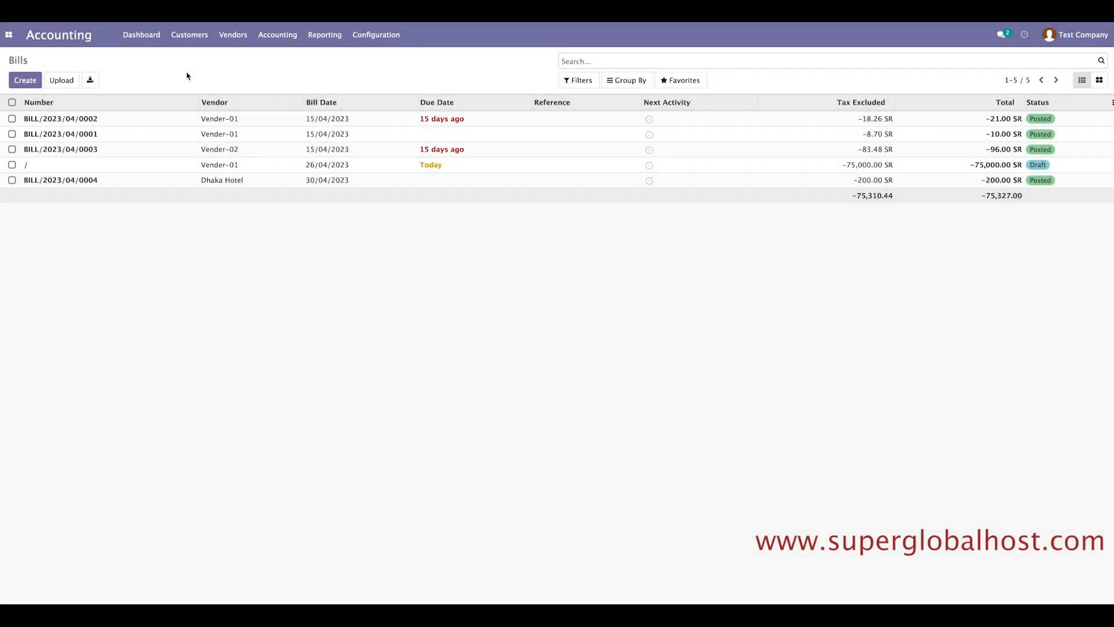
left_click(8, 34)
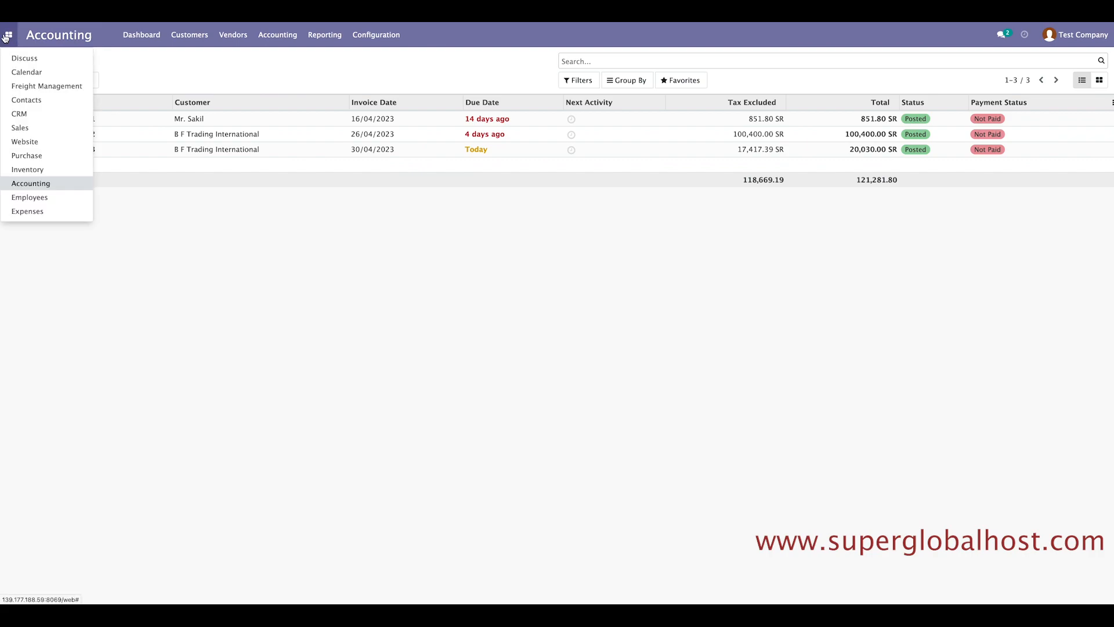
left_click(44, 87)
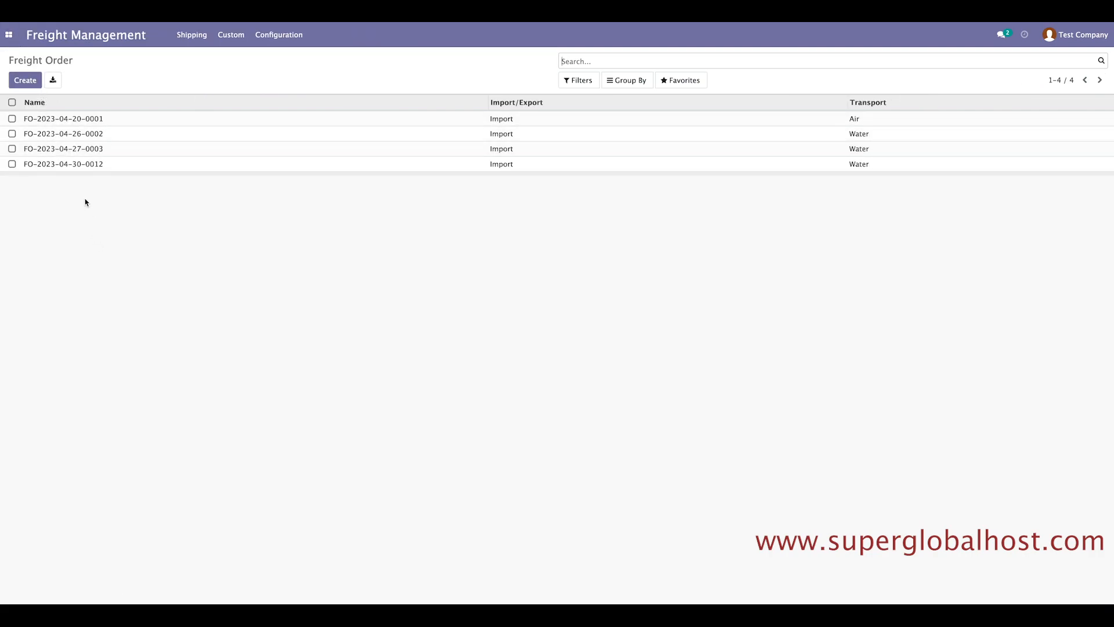
left_click(62, 166)
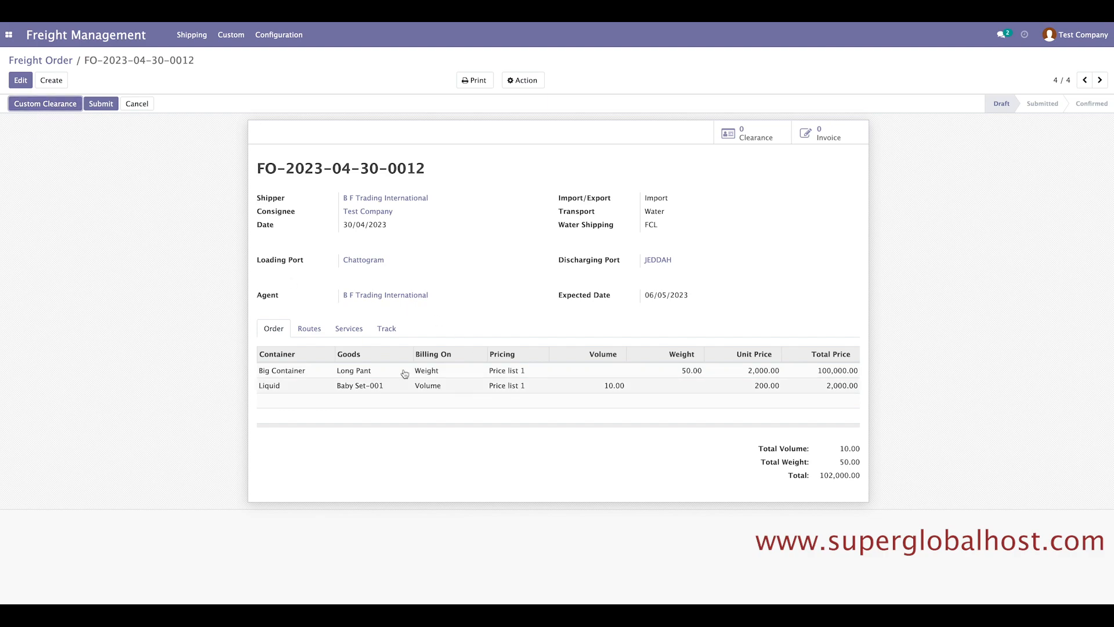
left_click(307, 331)
left_click(281, 329)
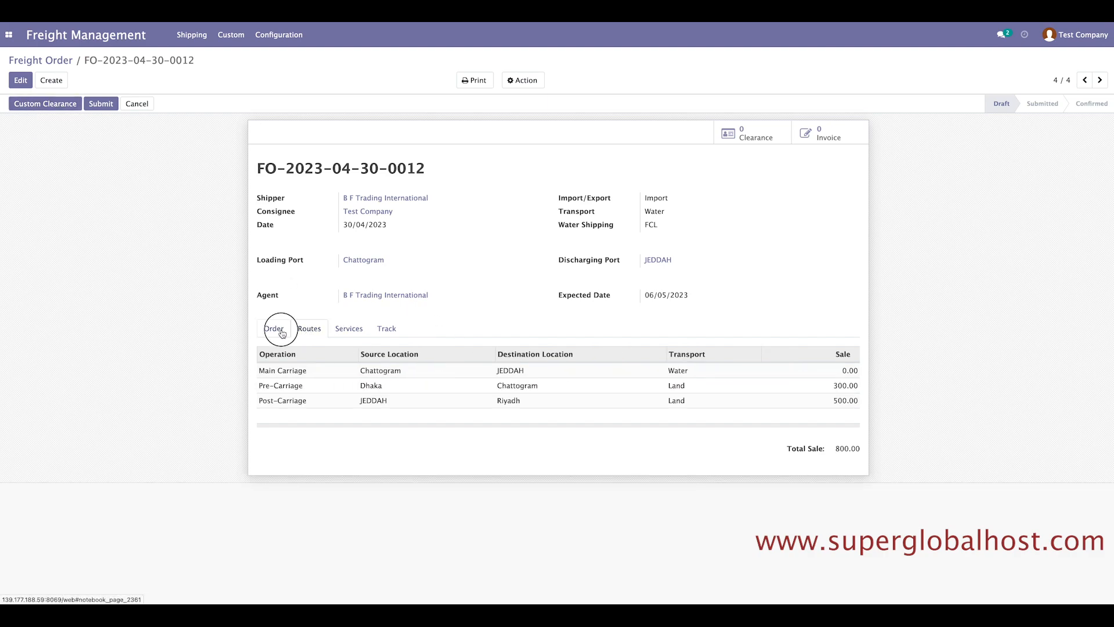
left_click(308, 333)
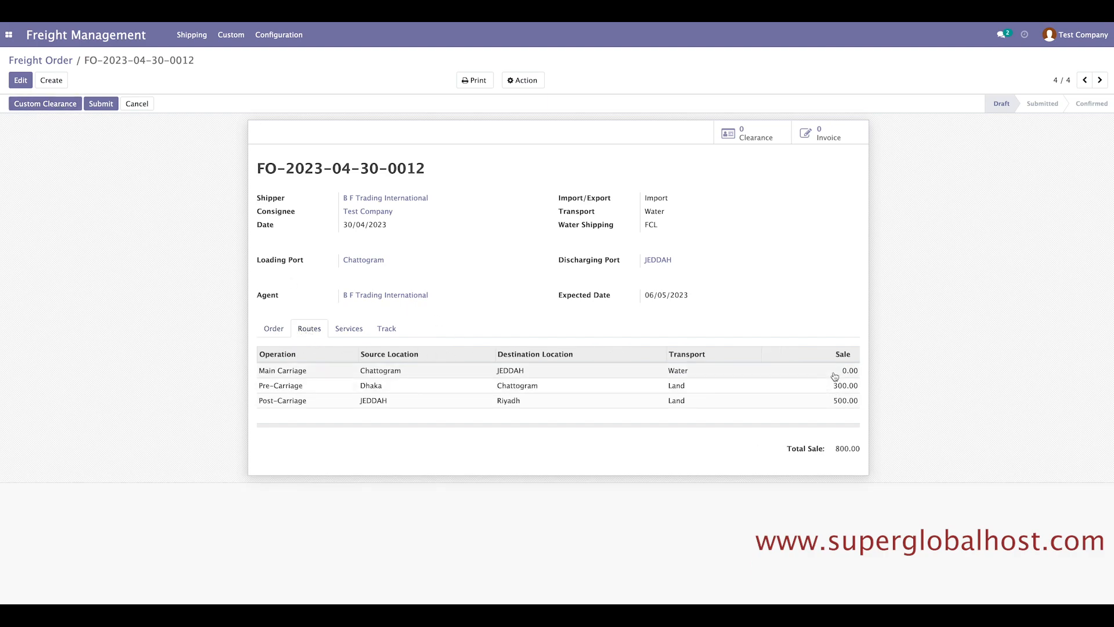
left_click(351, 335)
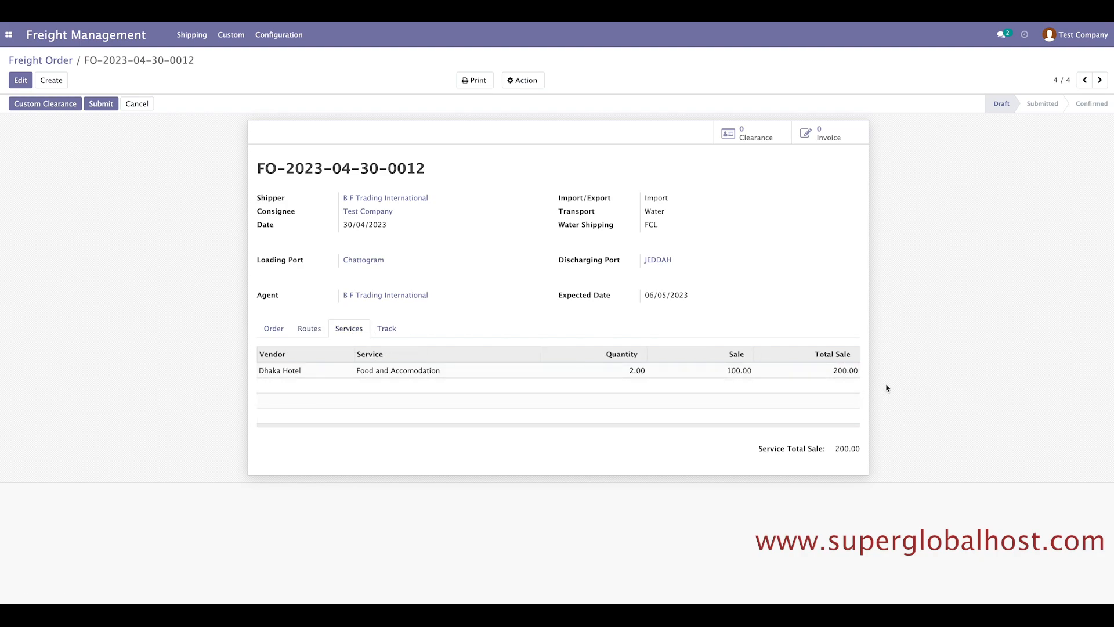
left_click(283, 334)
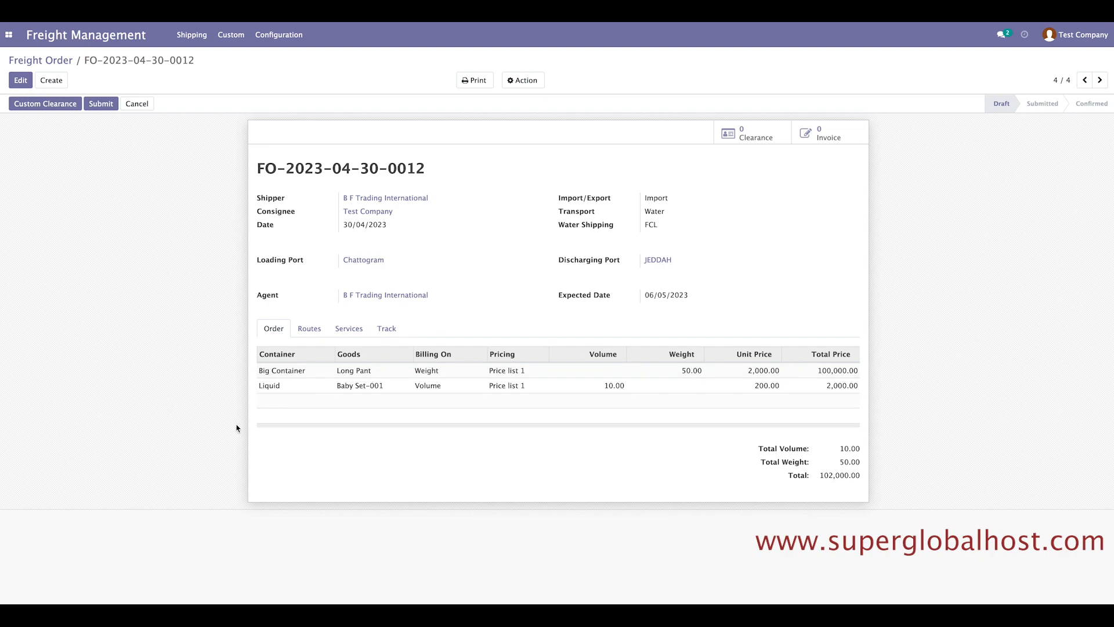
left_click(40, 106)
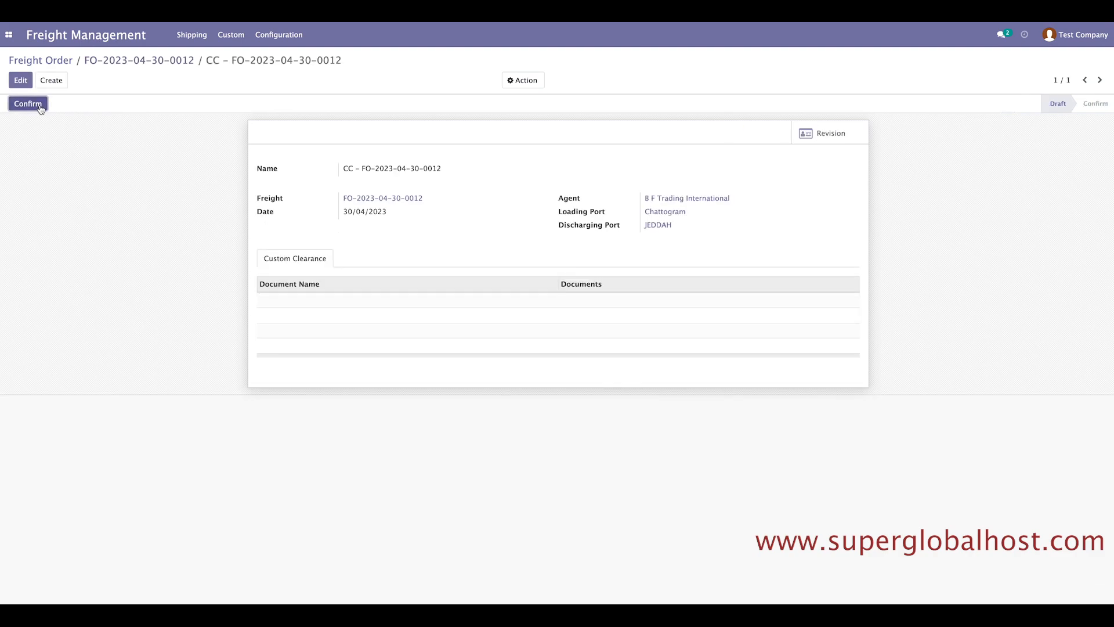
left_click_drag(468, 169, 340, 169)
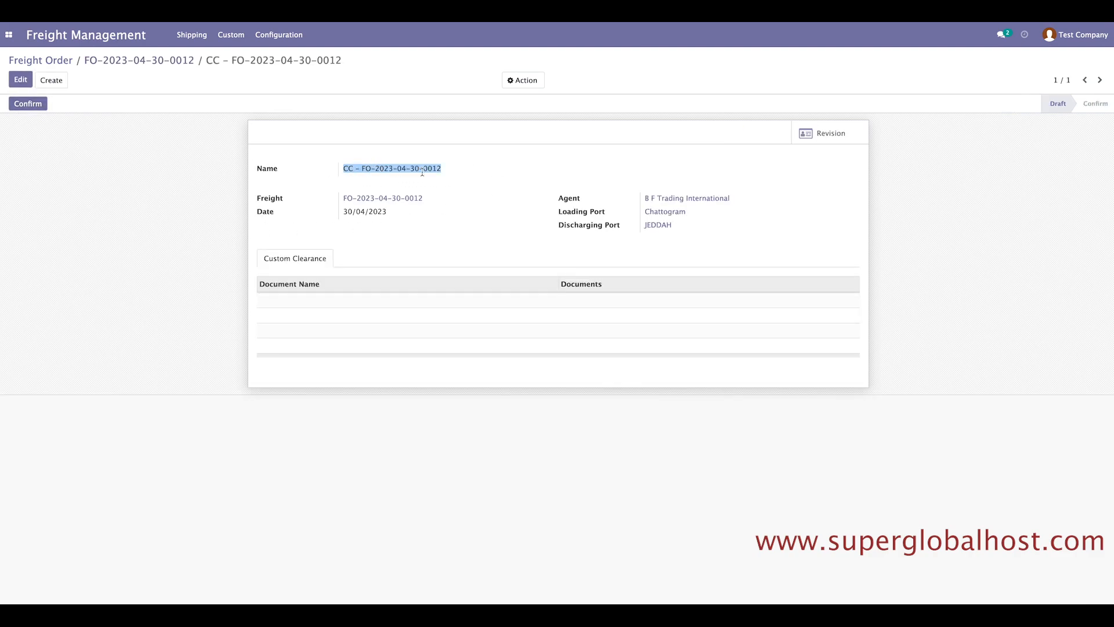
left_click(486, 173)
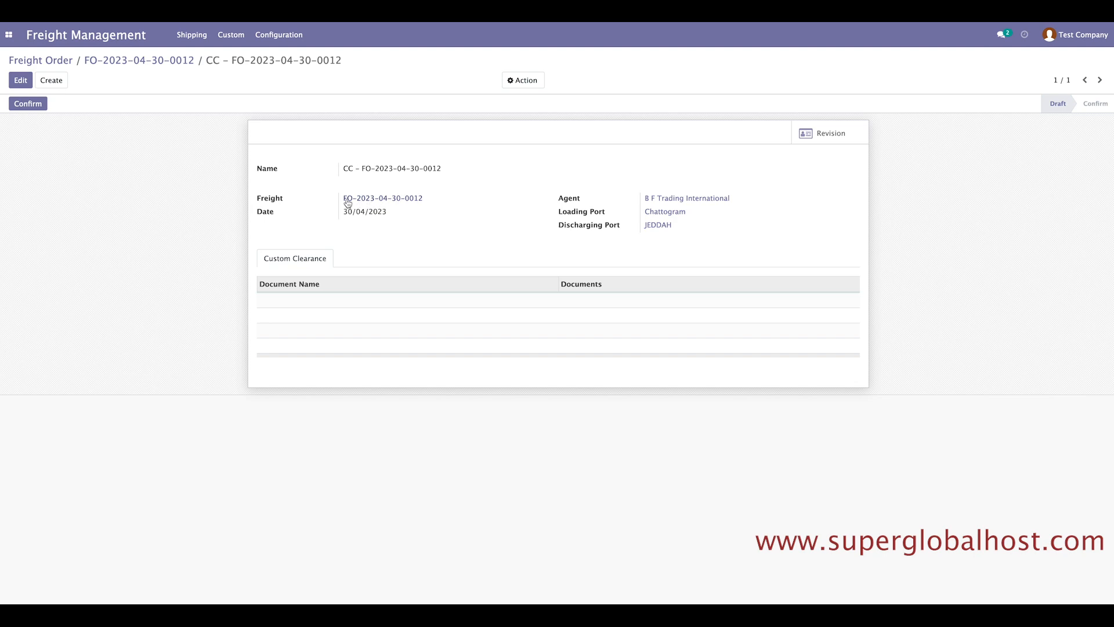
left_click_drag(260, 198, 423, 199)
left_click(447, 232)
left_click(26, 105)
left_click(27, 104)
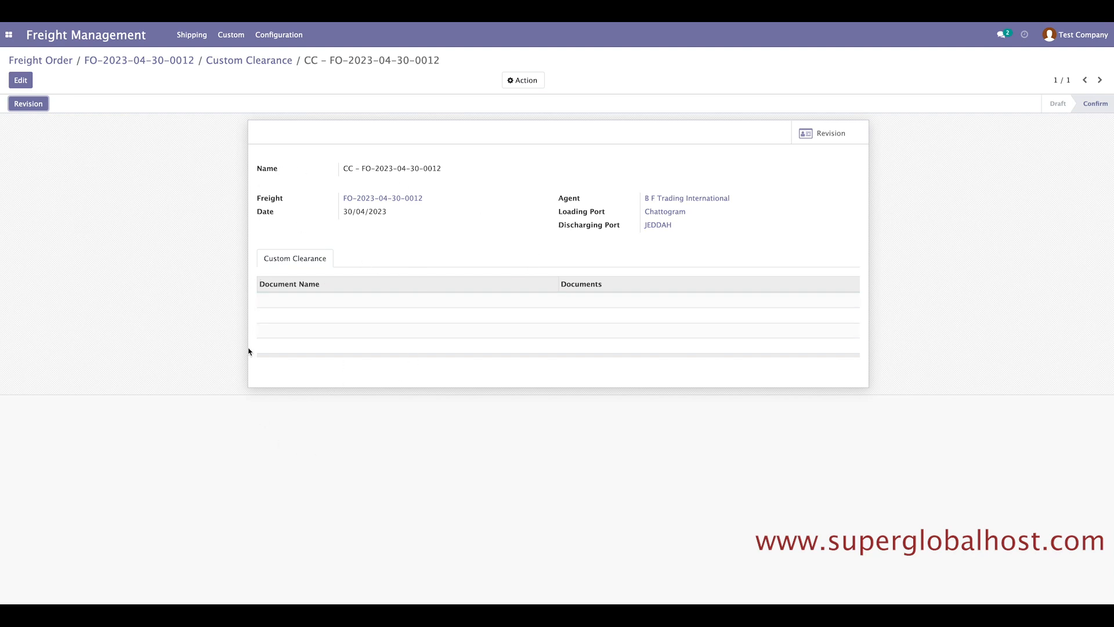
Edit the custom clearance and add a new document line.
left_click(22, 84)
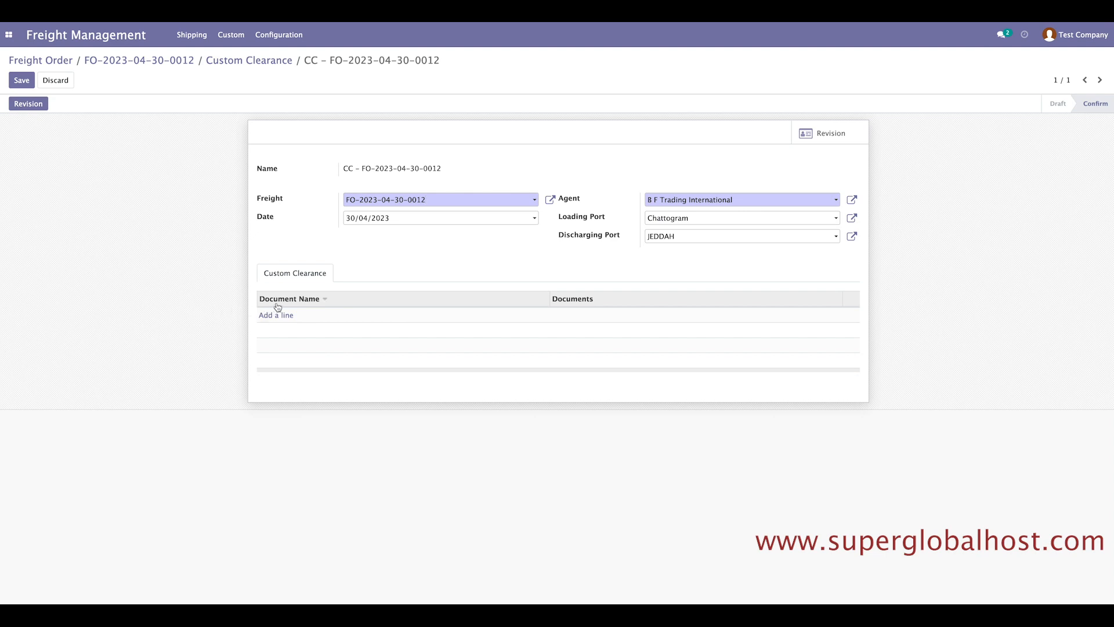
left_click(267, 321)
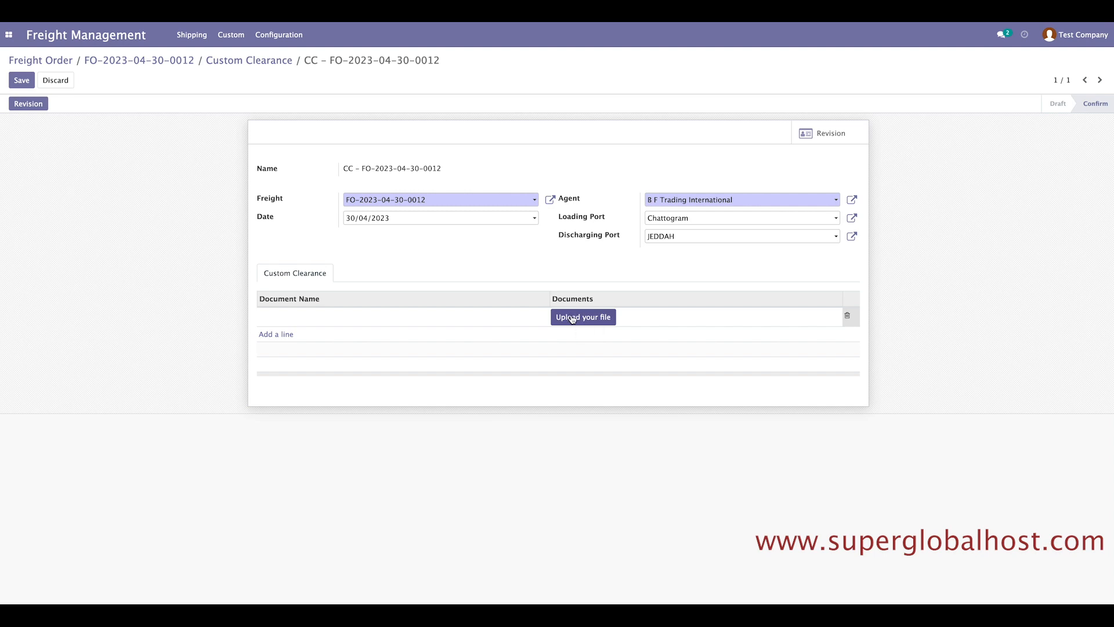
left_click(276, 334)
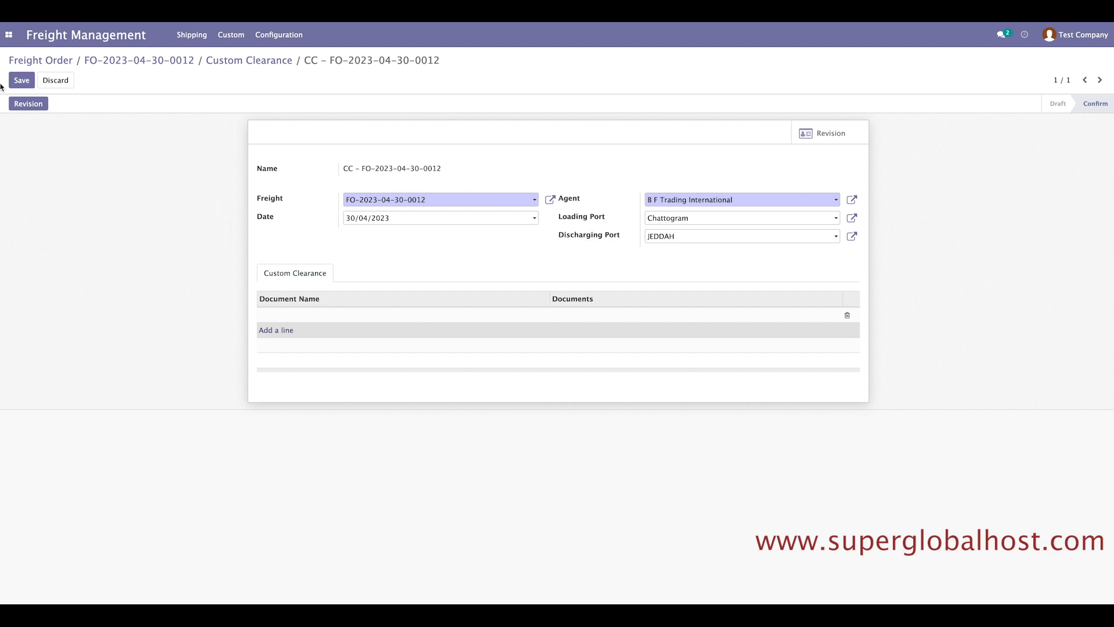
Send the clearance to revision, leaving the Received/Delivered reason blank.
left_click(29, 107)
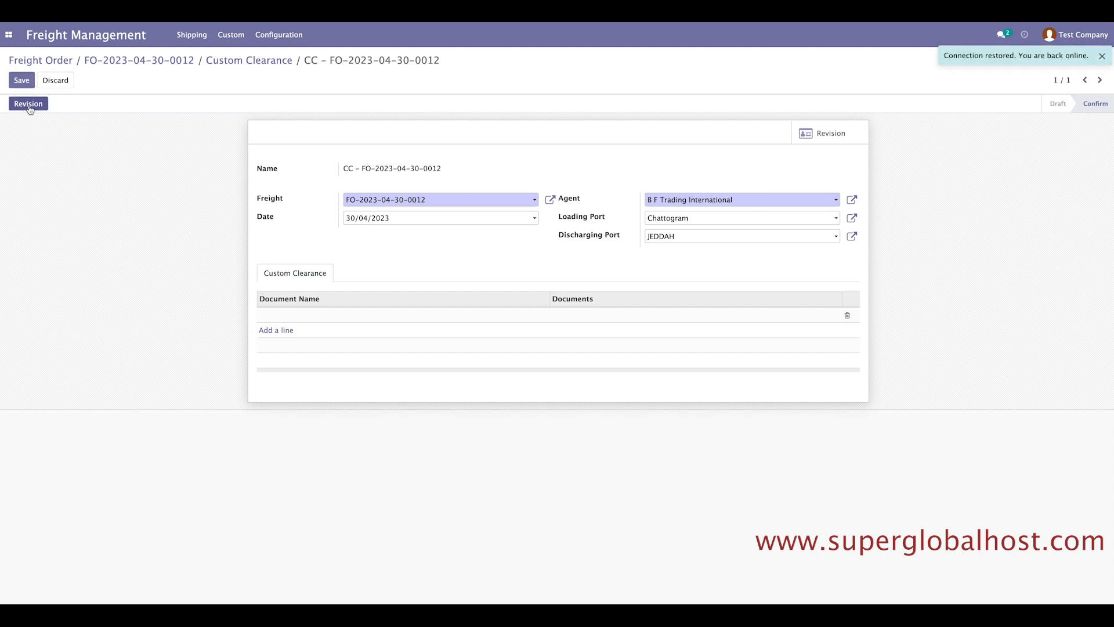
left_click(29, 104)
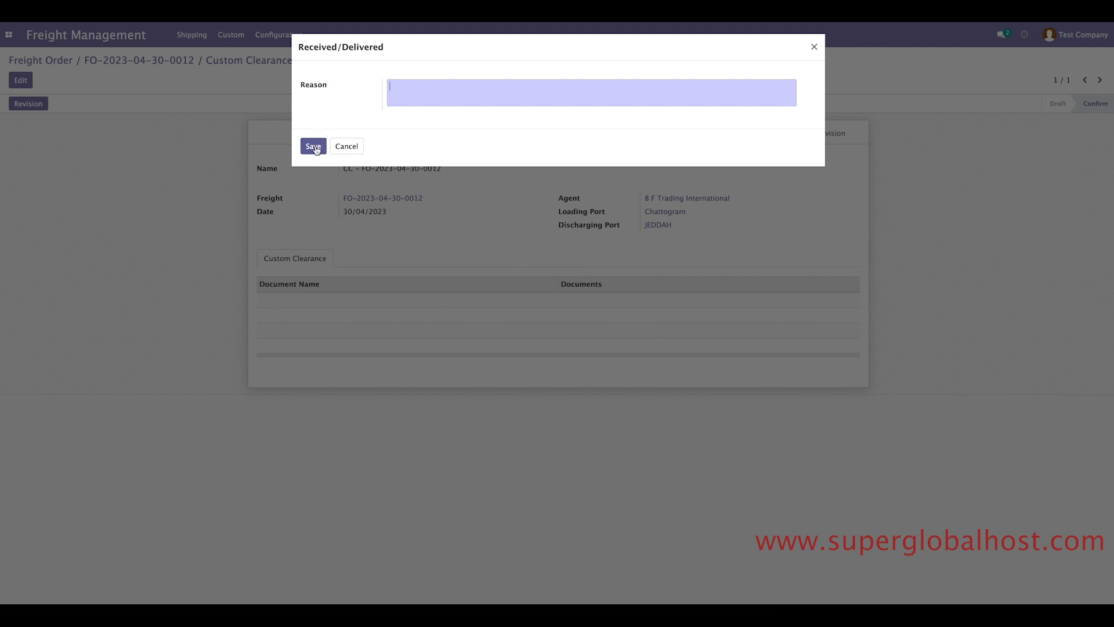
left_click(345, 146)
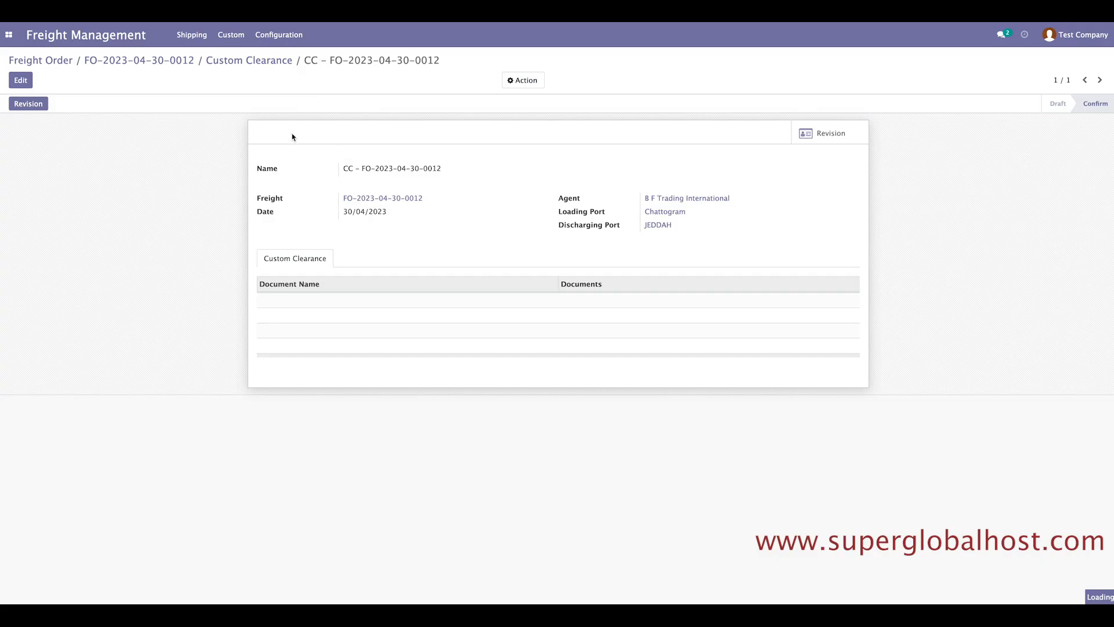
left_click(129, 61)
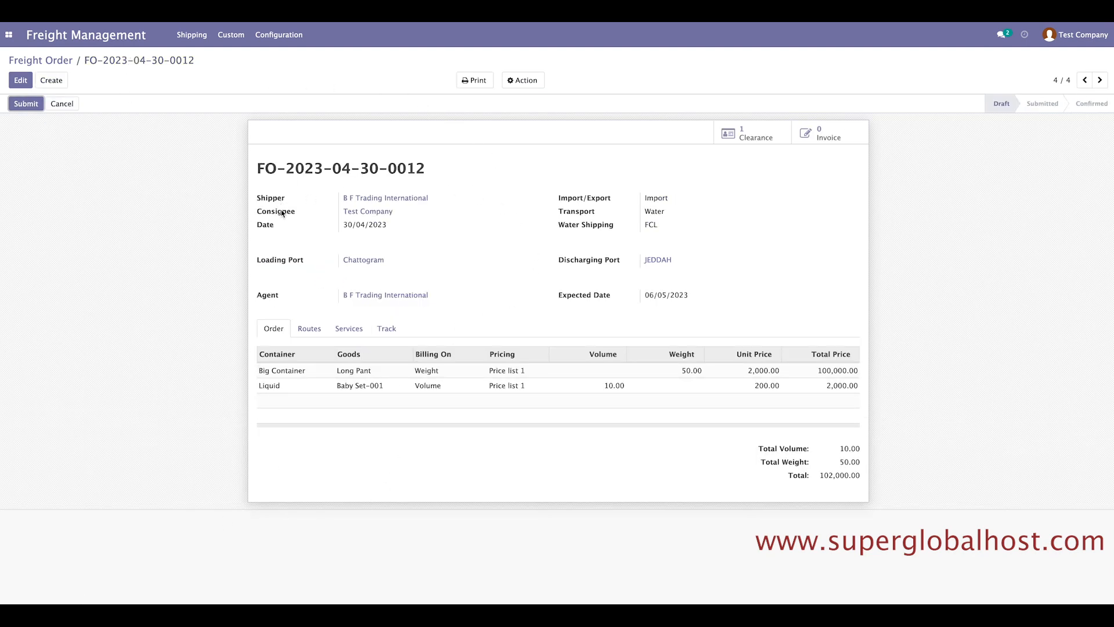
left_click(27, 104)
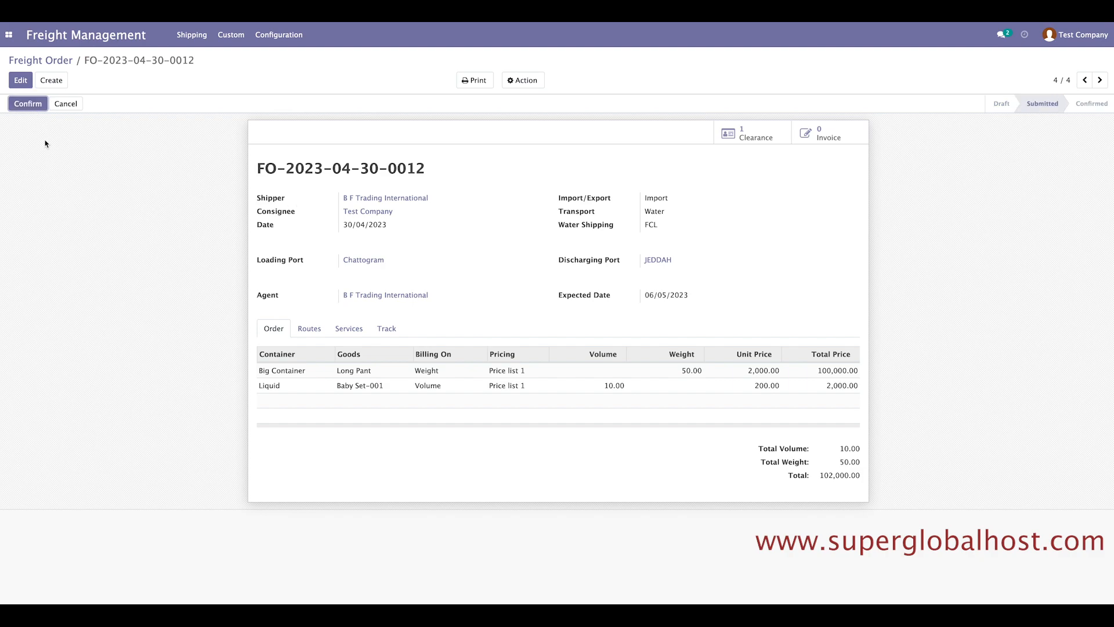
left_click(33, 105)
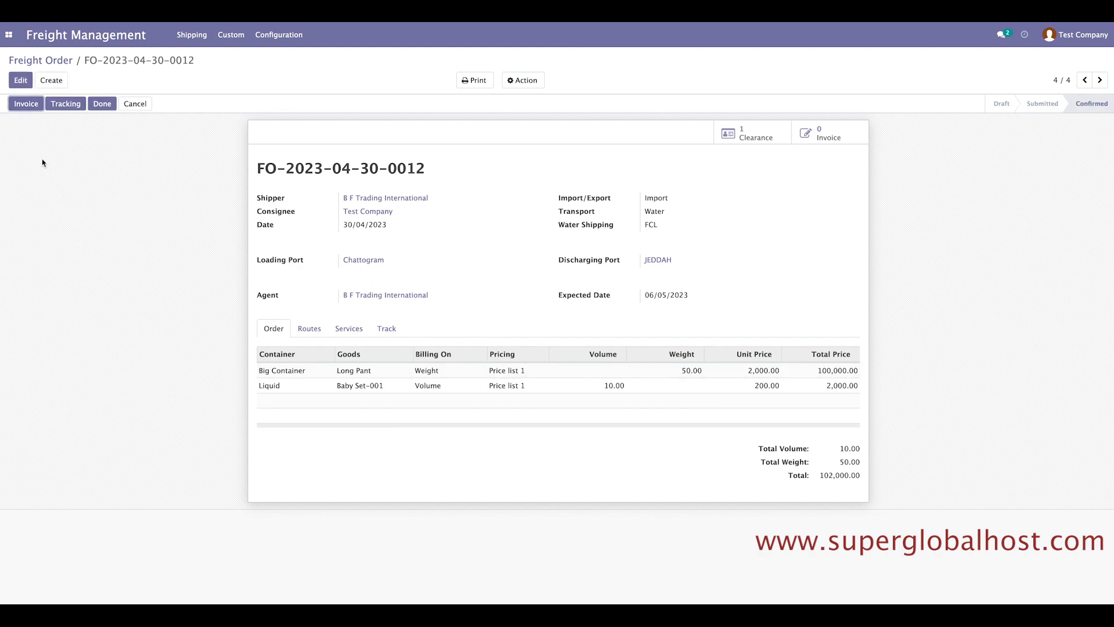
left_click(25, 108)
Submit a Delivered tracking entry: source Chattogram, destination JEDDAH, transport Water.
left_click(64, 106)
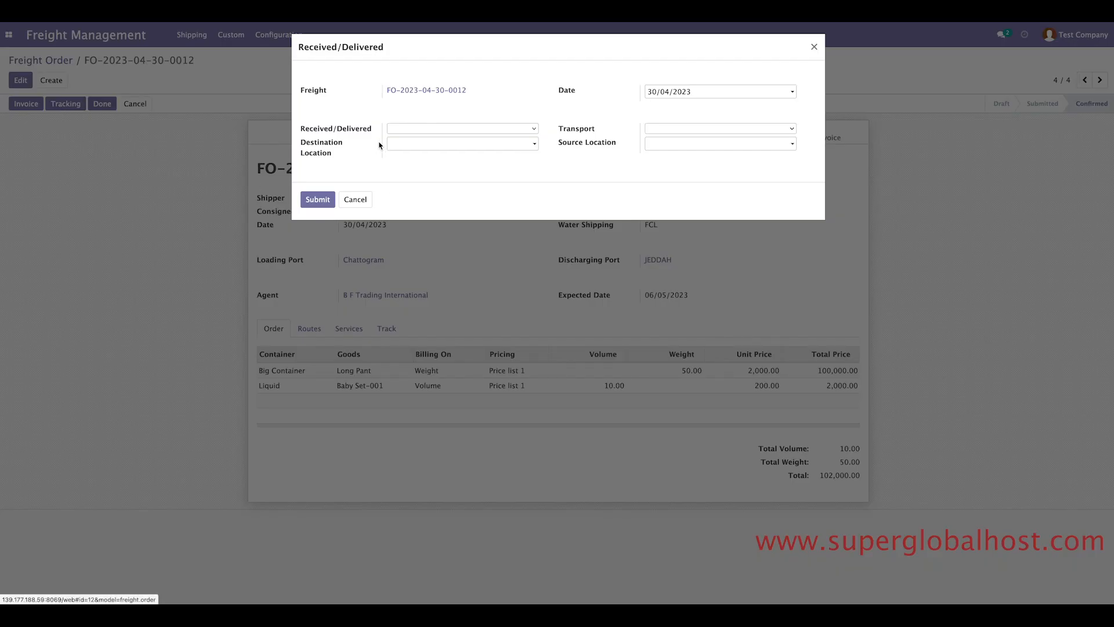
left_click(399, 128)
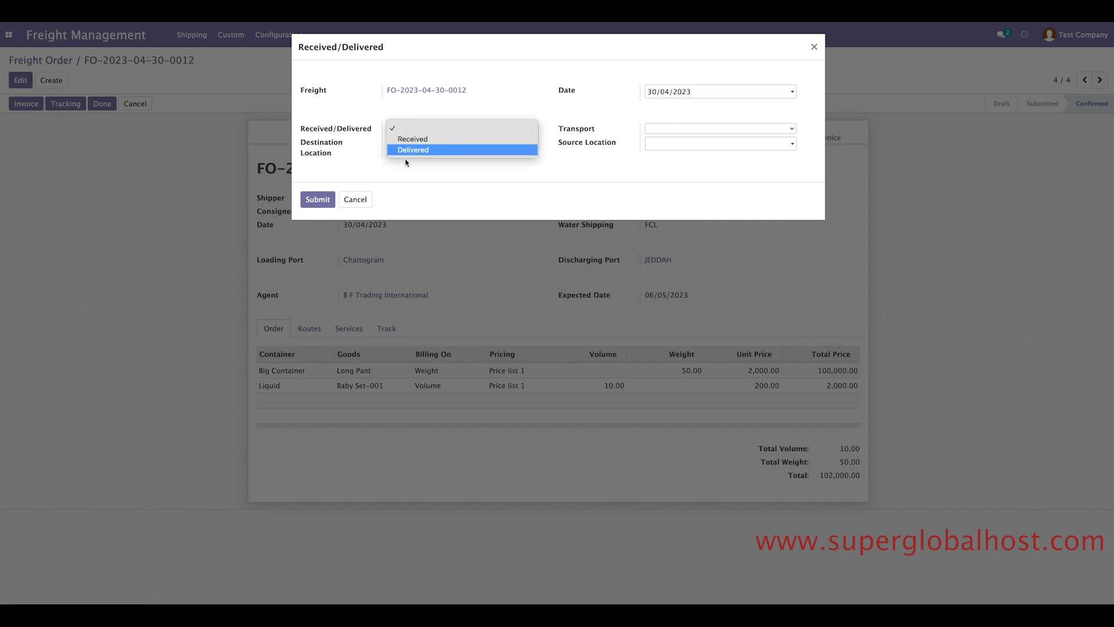
left_click(412, 150)
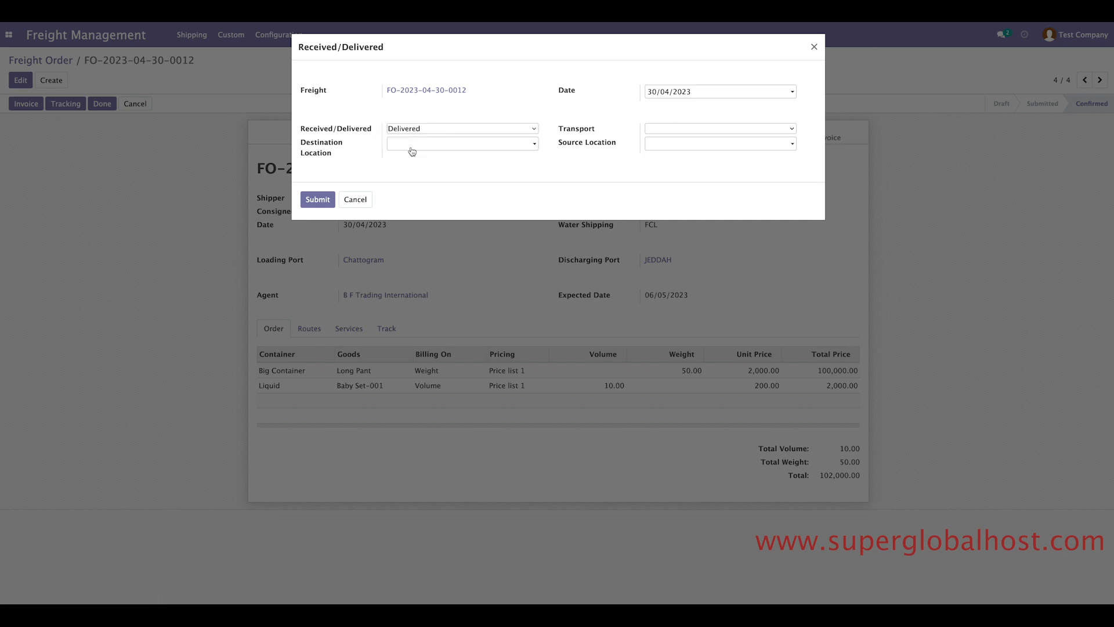
left_click(403, 147)
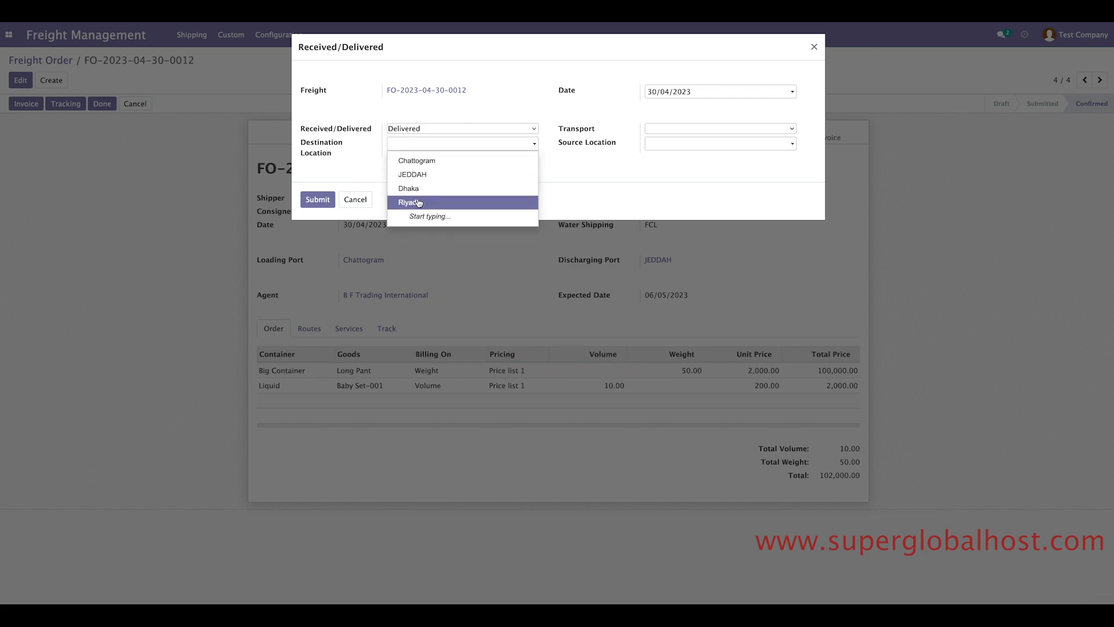
left_click(422, 175)
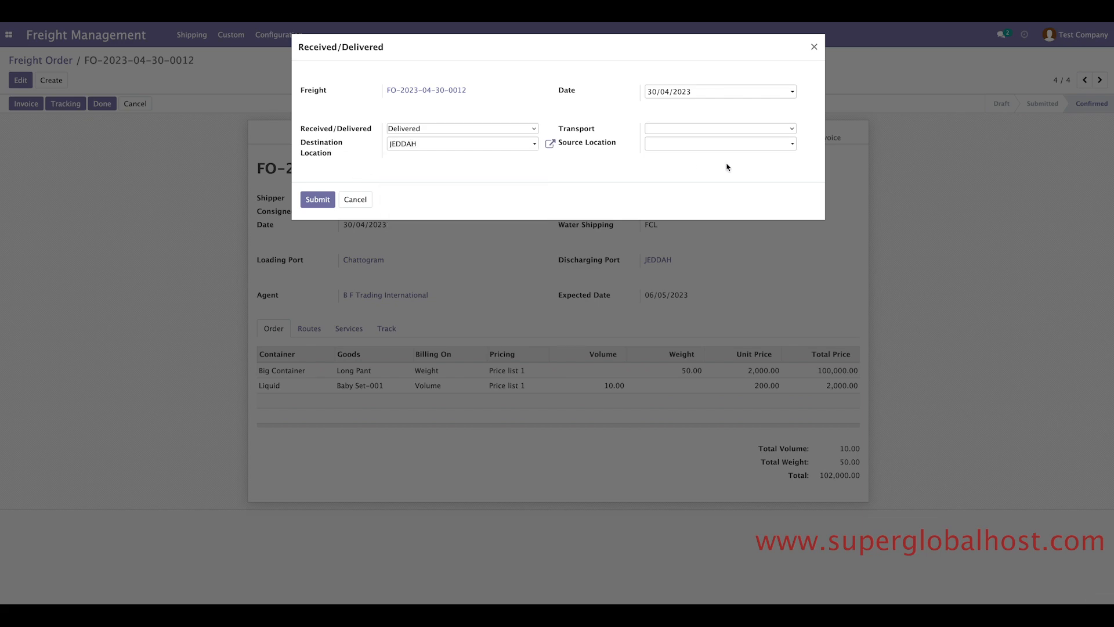
left_click(694, 148)
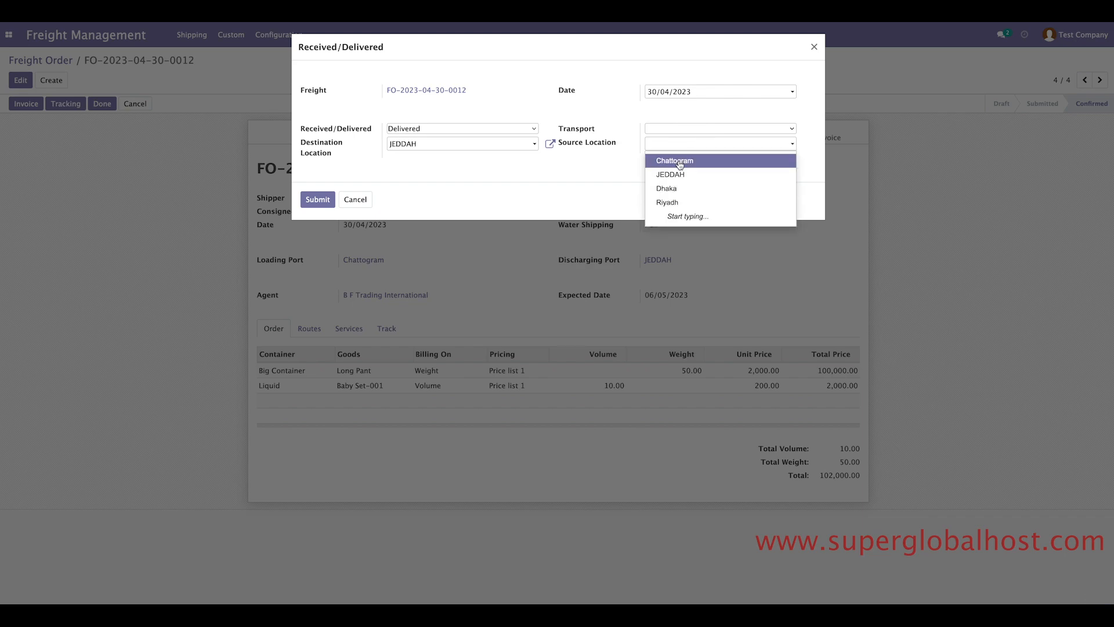
left_click(680, 163)
left_click(673, 129)
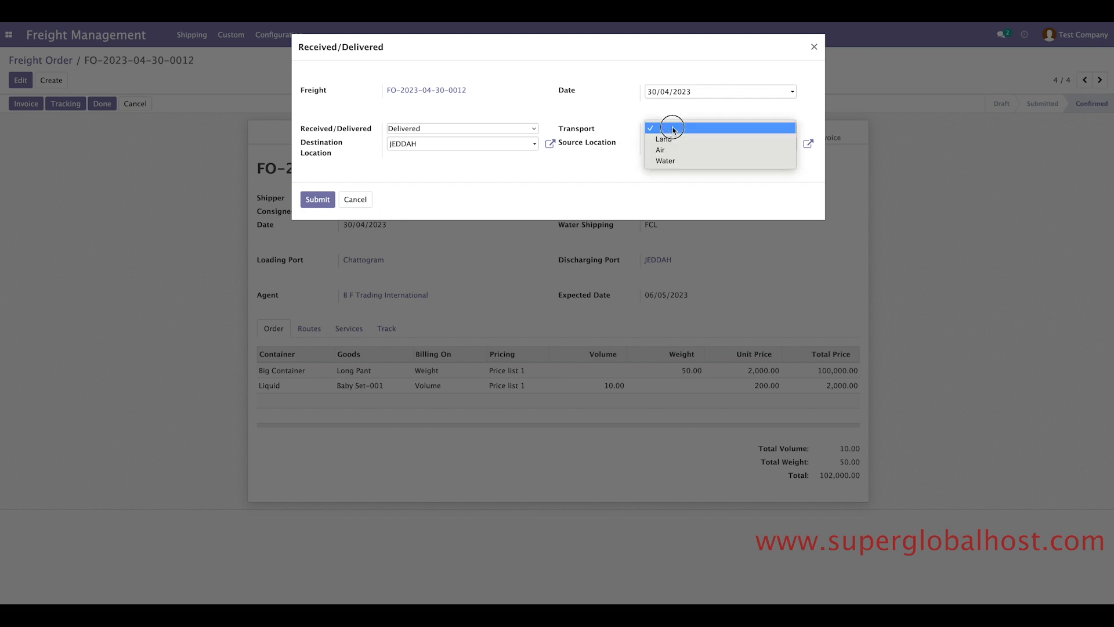
left_click(666, 161)
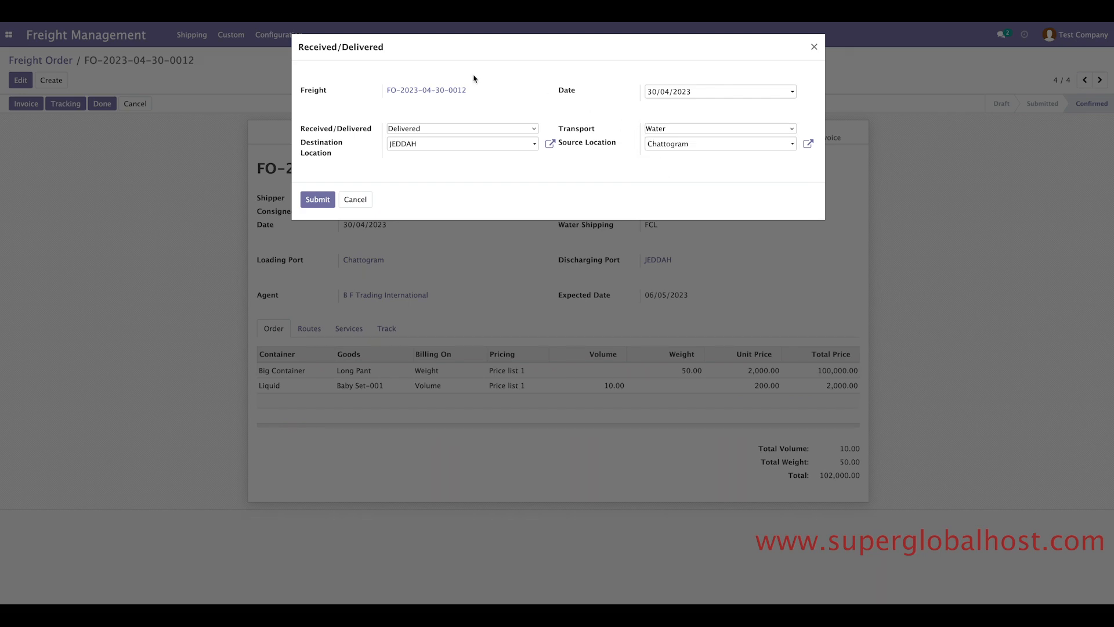
left_click(319, 200)
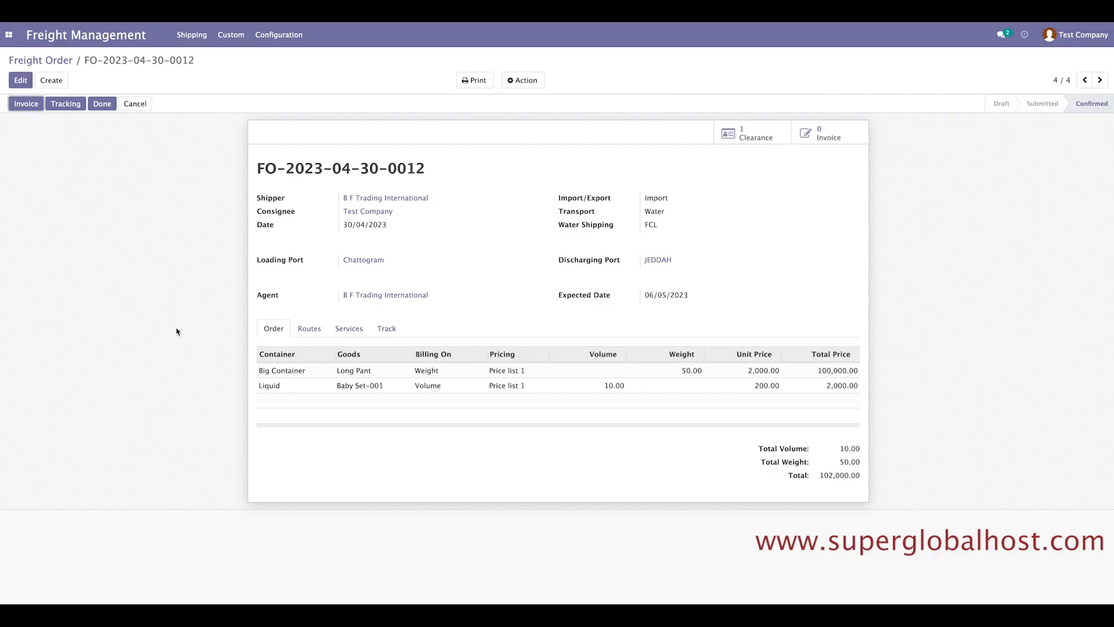
left_click(384, 330)
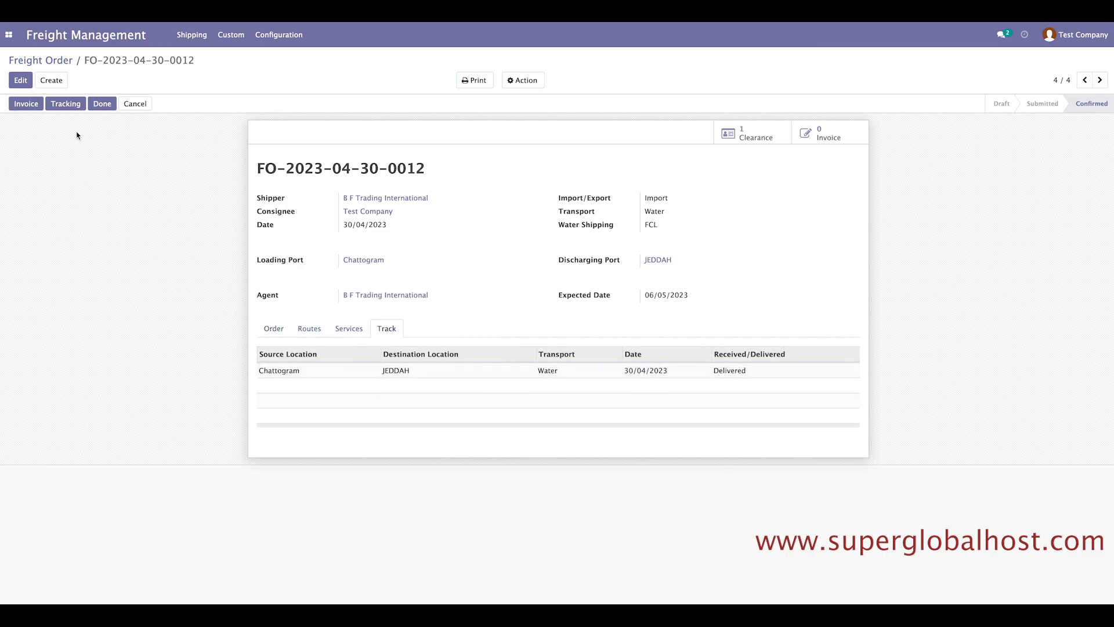
left_click(66, 104)
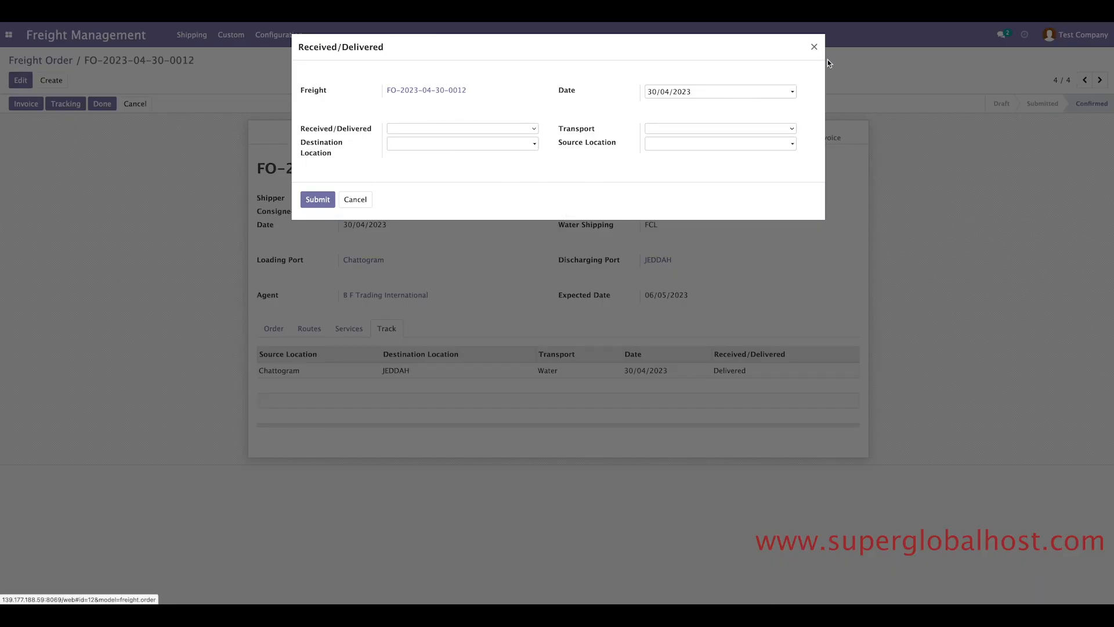
left_click(814, 47)
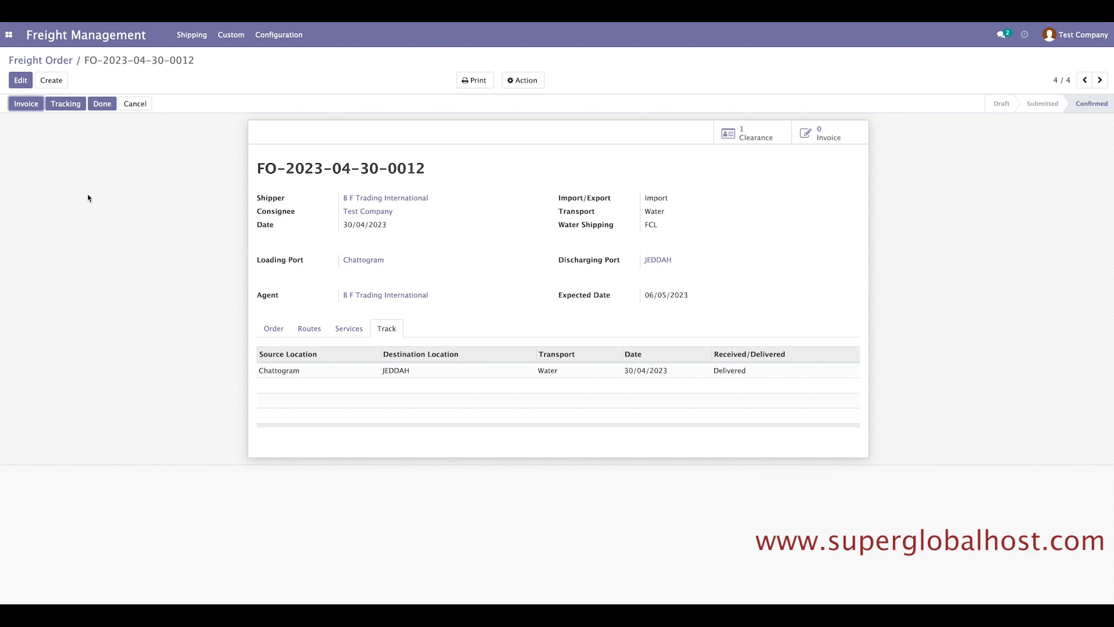
left_click(274, 329)
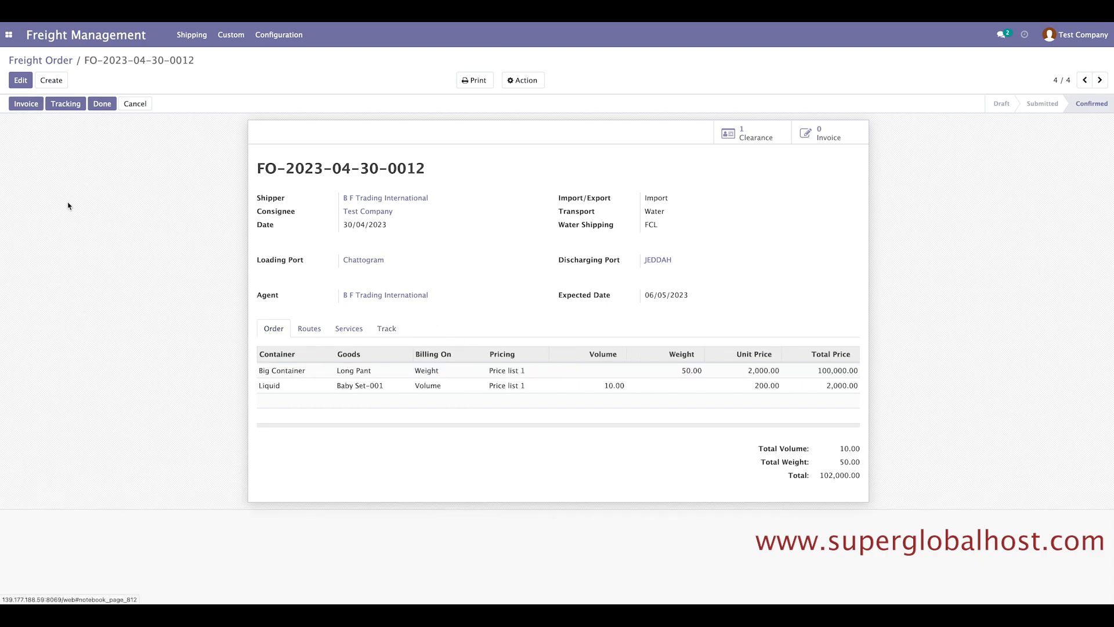
left_click(27, 105)
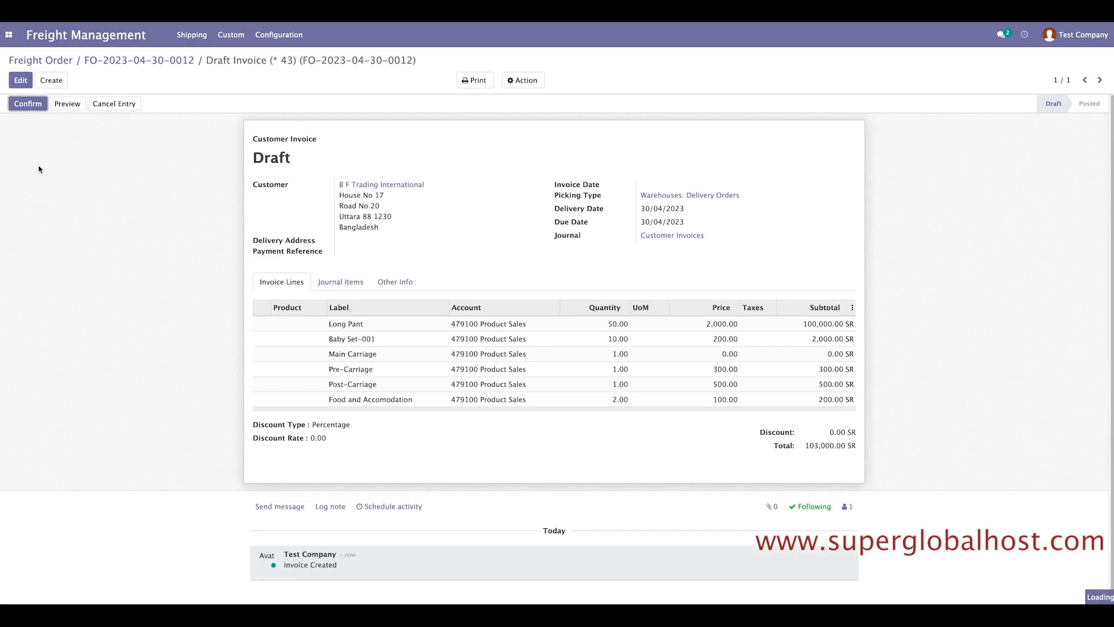
left_click_drag(806, 447, 869, 448)
left_click(916, 452)
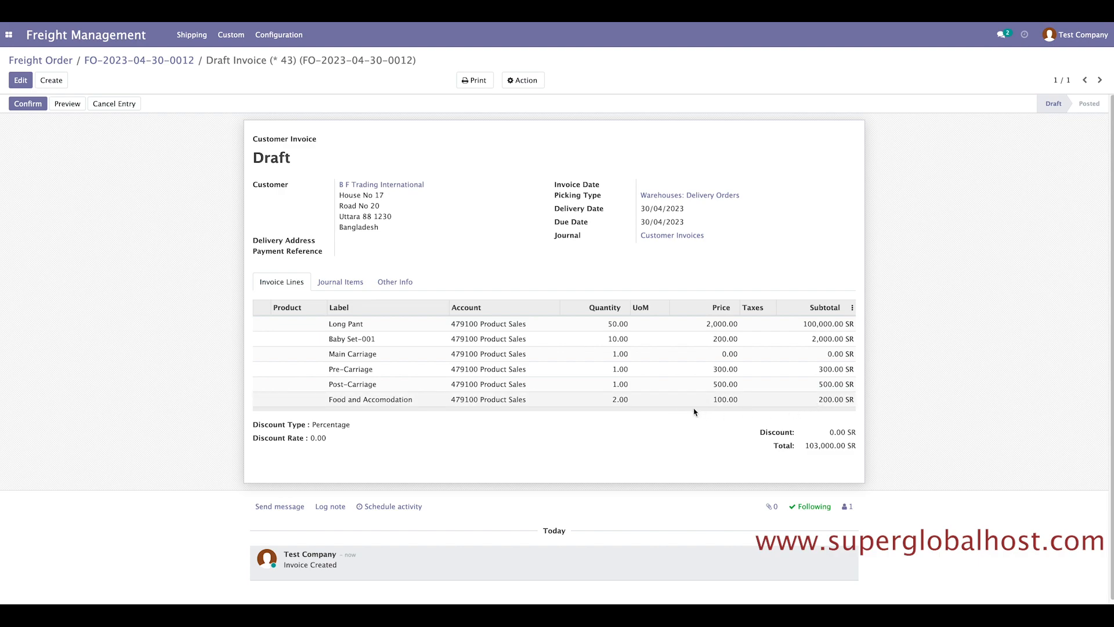
Post the draft invoice as INV/2023/04/0004, leaving lines and delivery address unchanged.
left_click(21, 80)
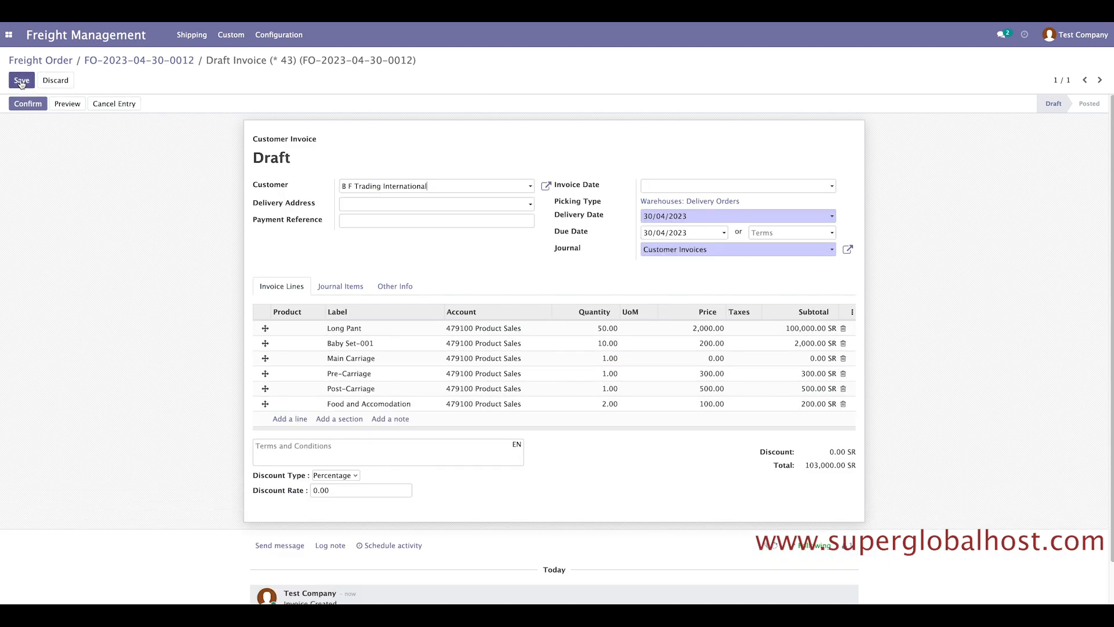
left_click(291, 422)
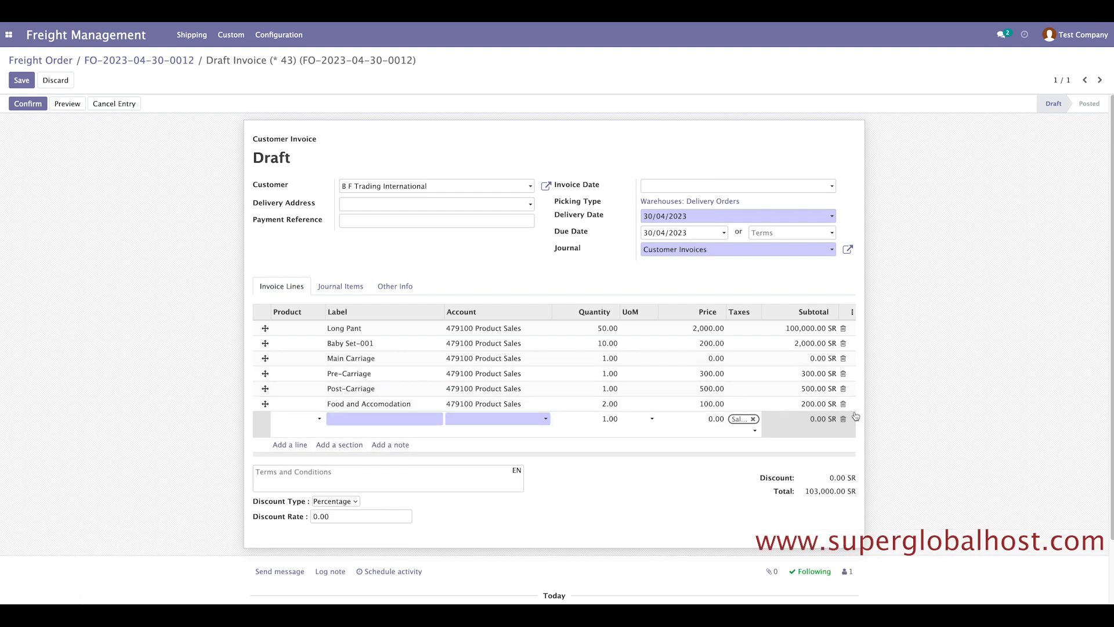
left_click(995, 292)
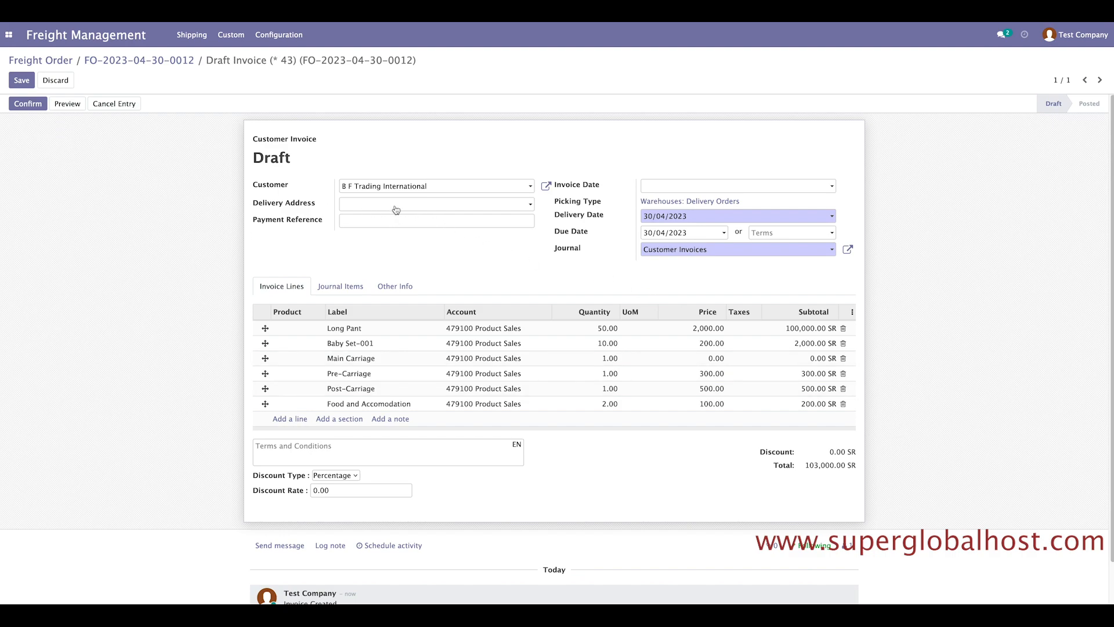
left_click(349, 207)
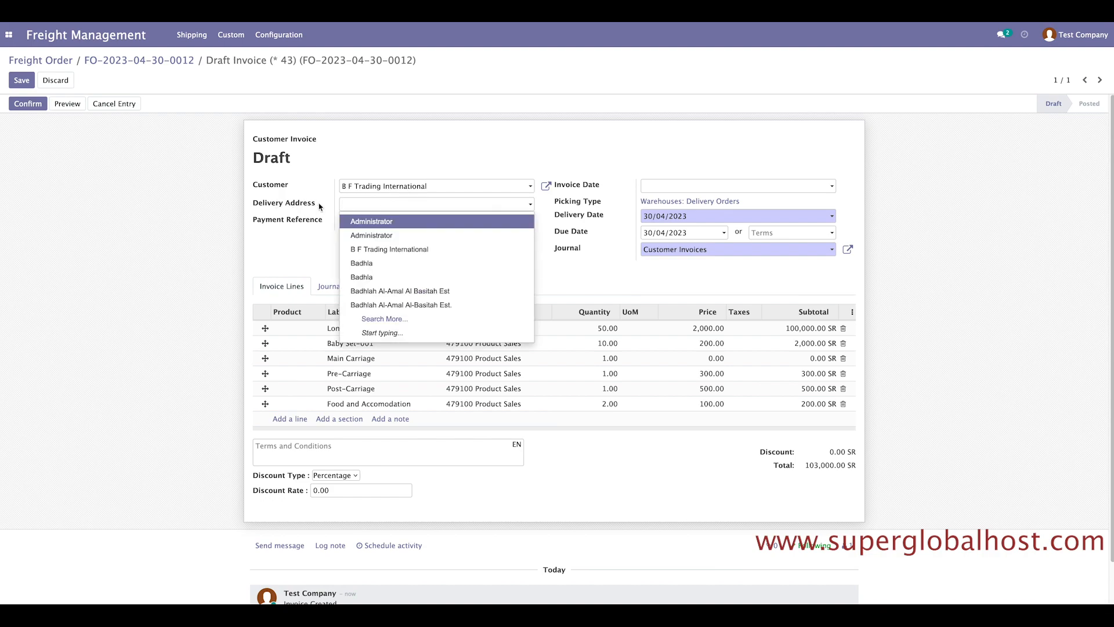
left_click(208, 226)
left_click(38, 105)
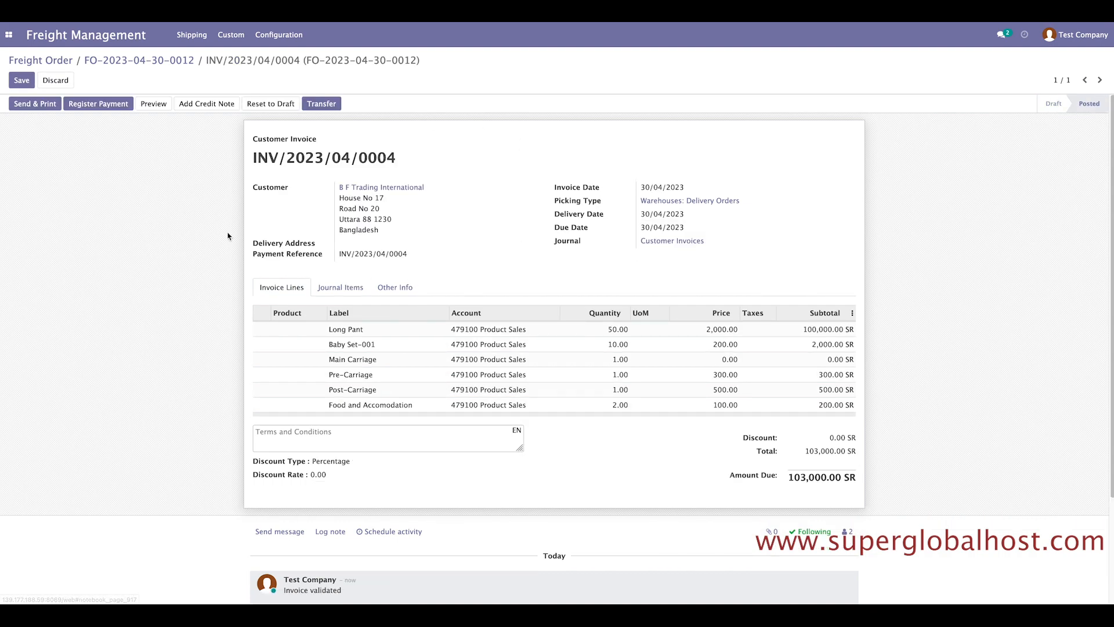
Register a Bank-journal payment against INV/2023/04/0004, marking it Paid with 0.00 SR due.
left_click(102, 107)
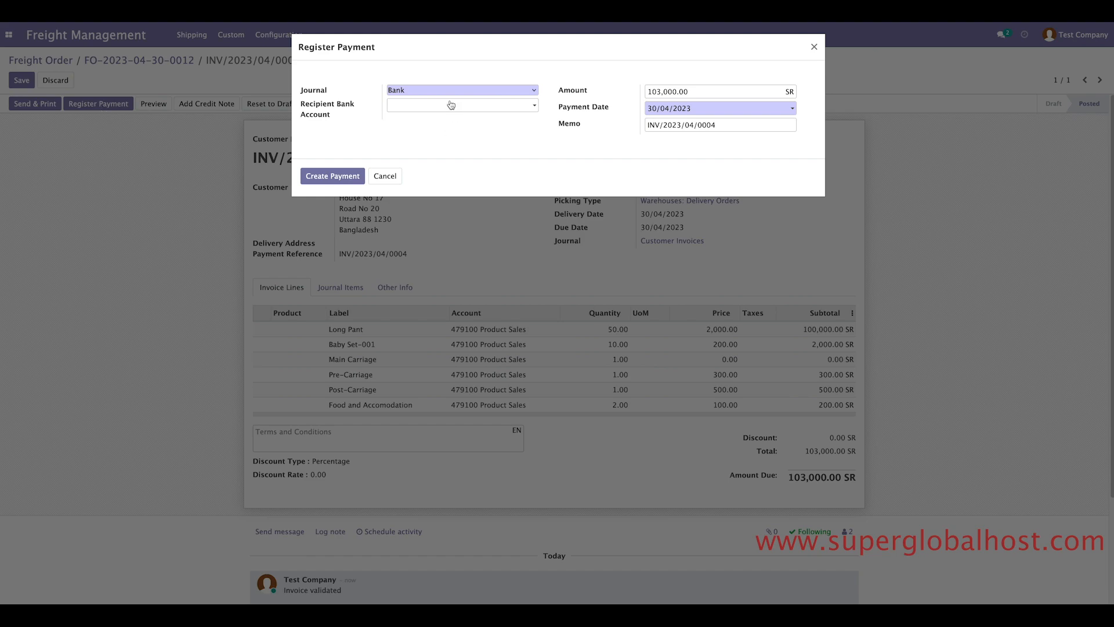
left_click(414, 89)
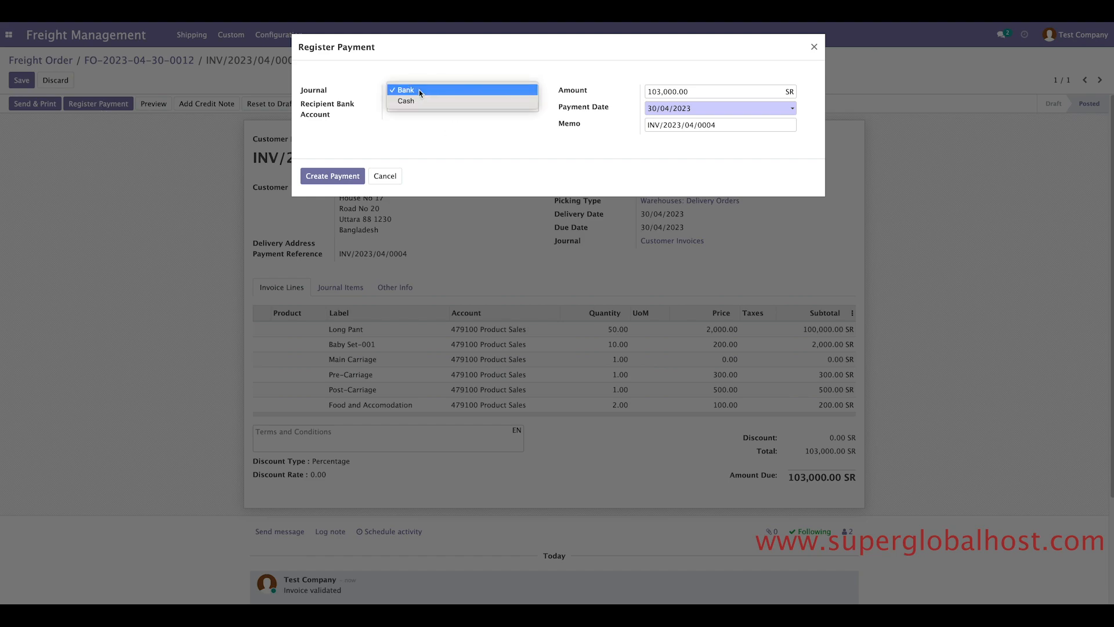
left_click(422, 94)
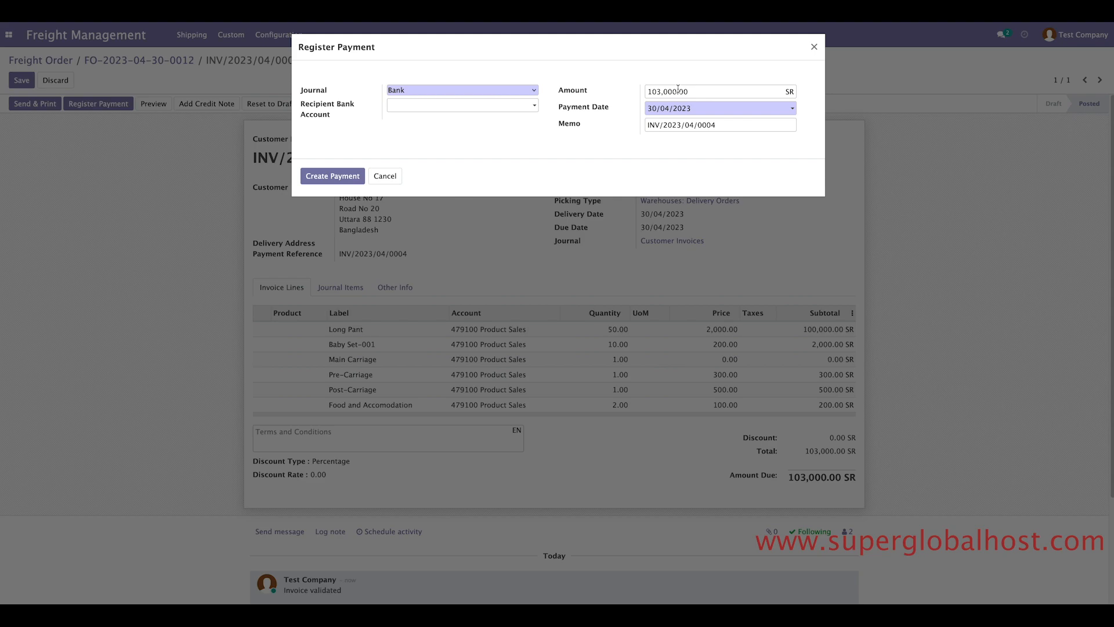
left_click_drag(676, 91, 632, 91)
type("500")
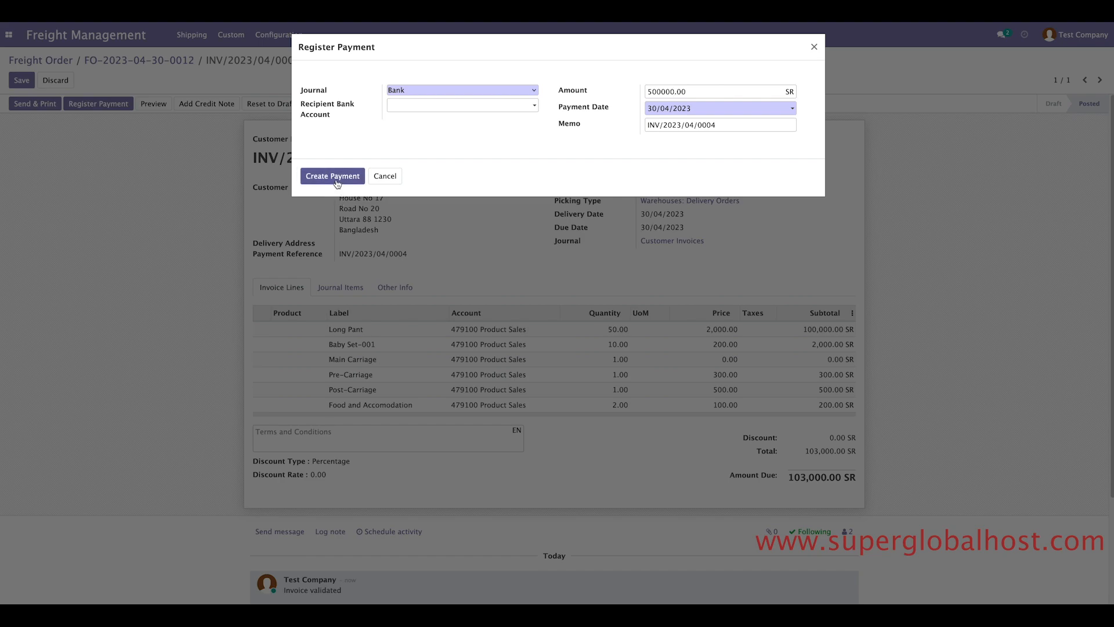
left_click(457, 162)
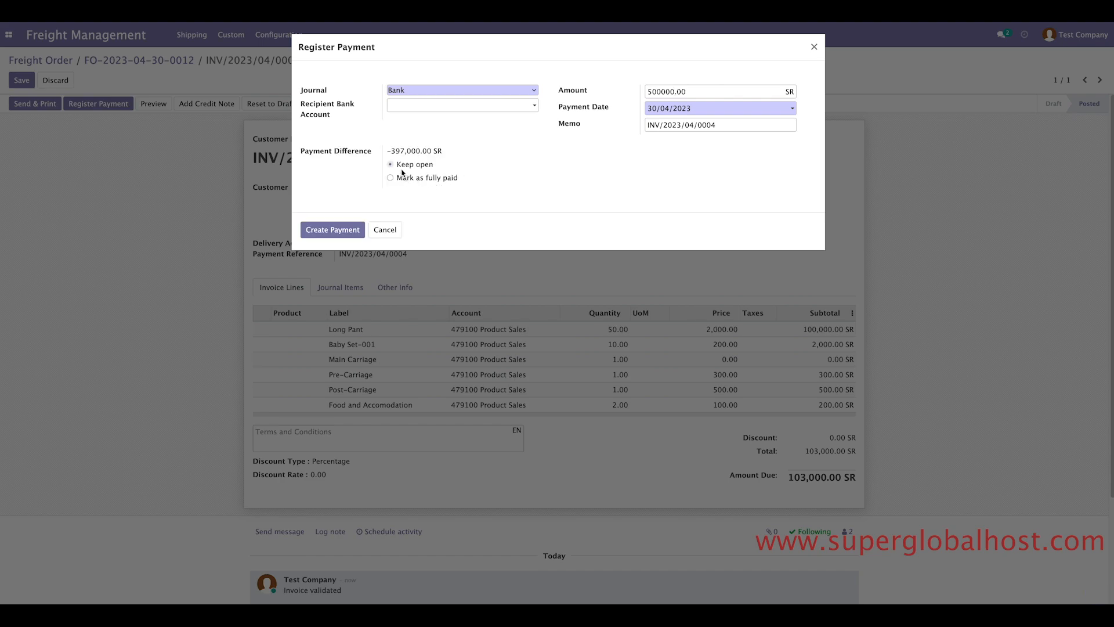
left_click_drag(391, 151, 453, 151)
left_click(477, 178)
left_click(333, 231)
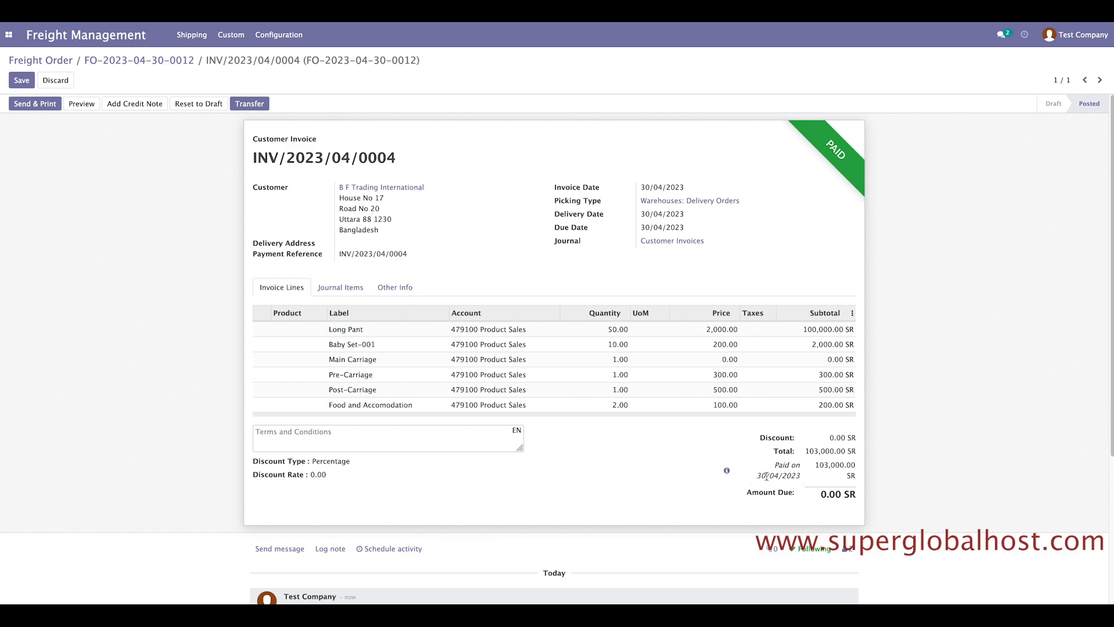
Reset the invoice to draft, re-post it, and pay 103,000.00 SR via the Cash journal.
left_click(196, 111)
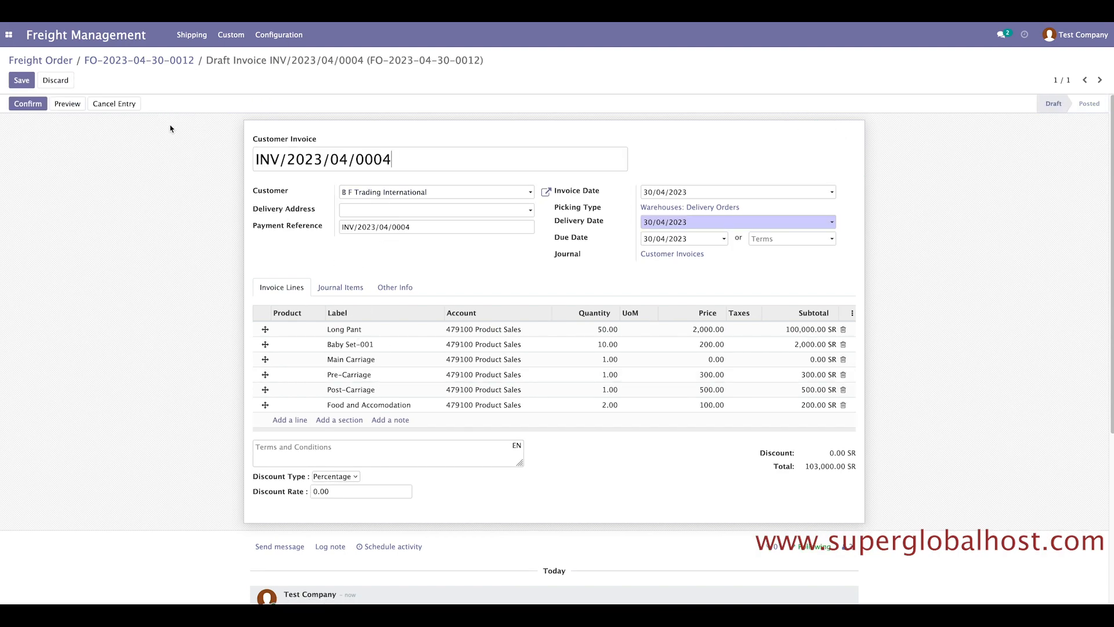
left_click(30, 106)
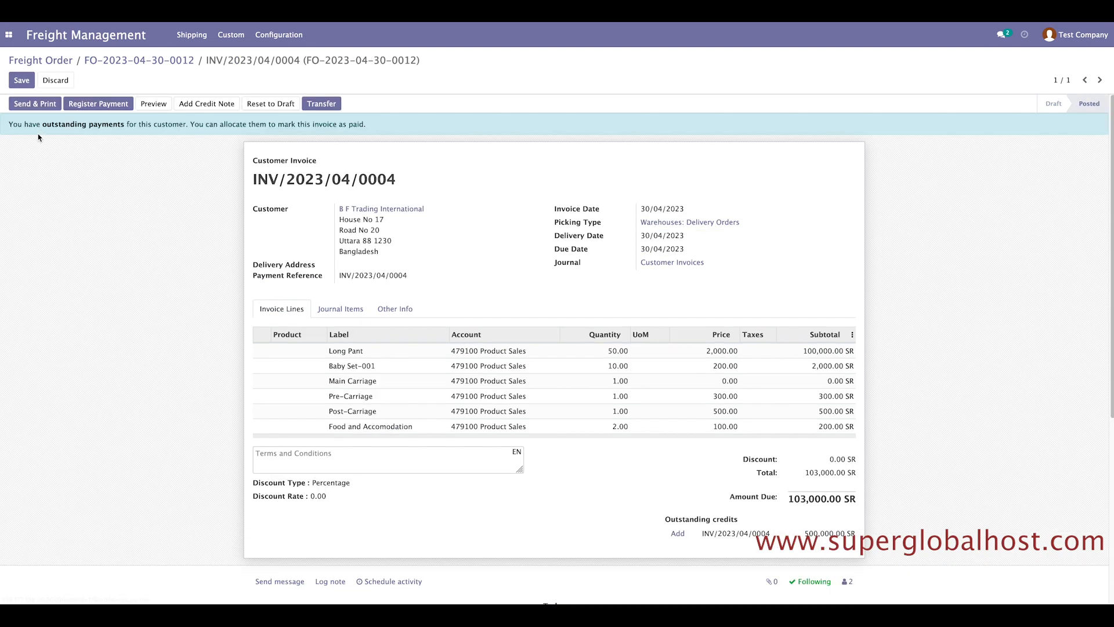
left_click(99, 105)
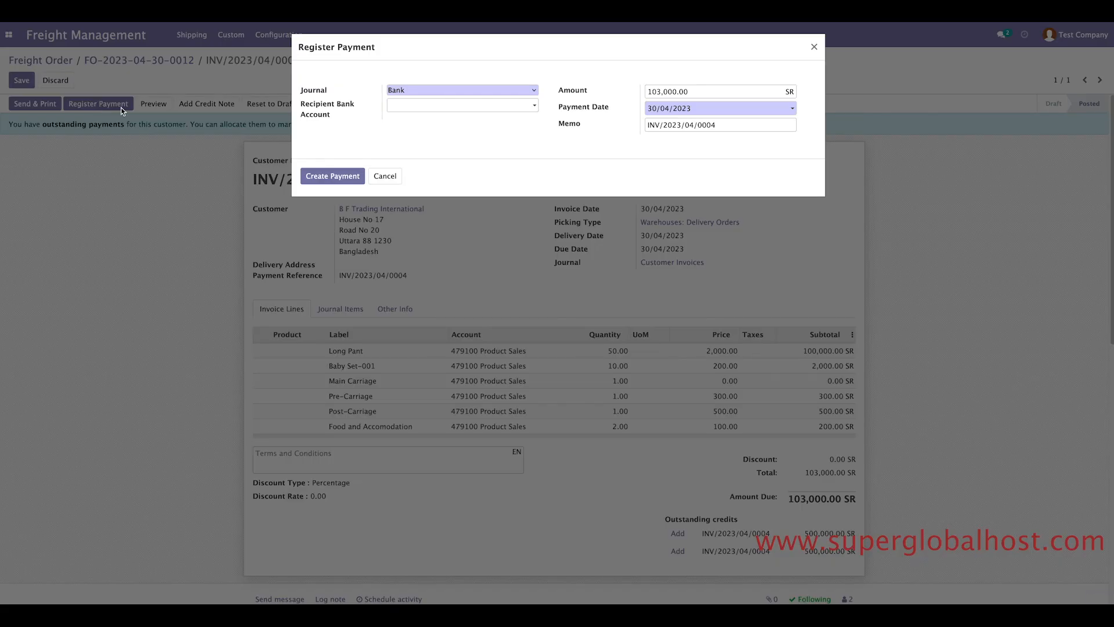
left_click(486, 92)
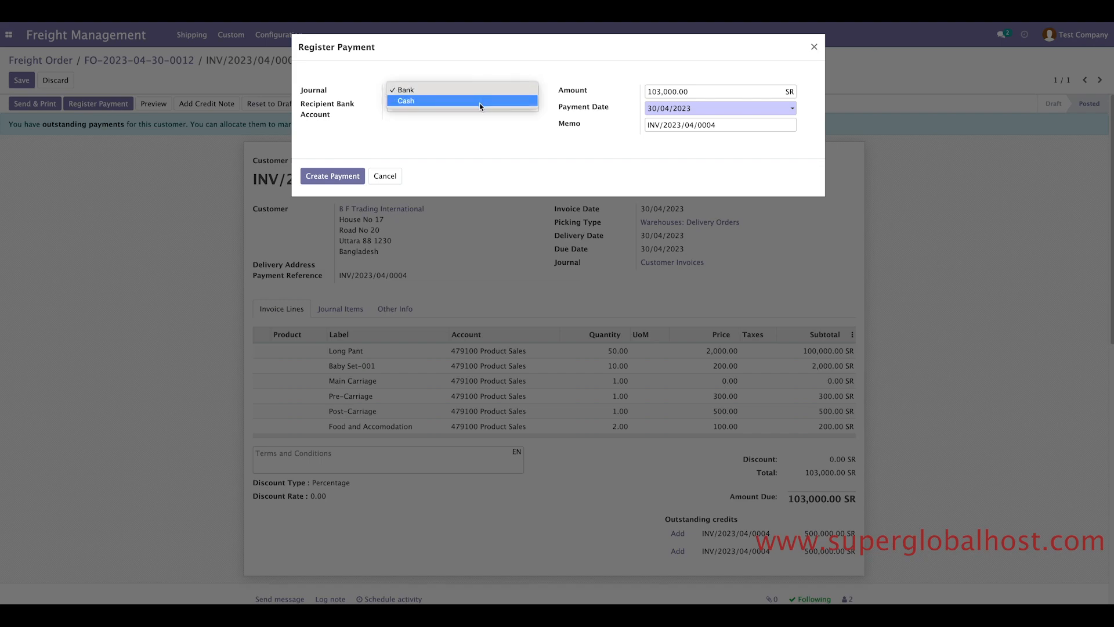
left_click(479, 102)
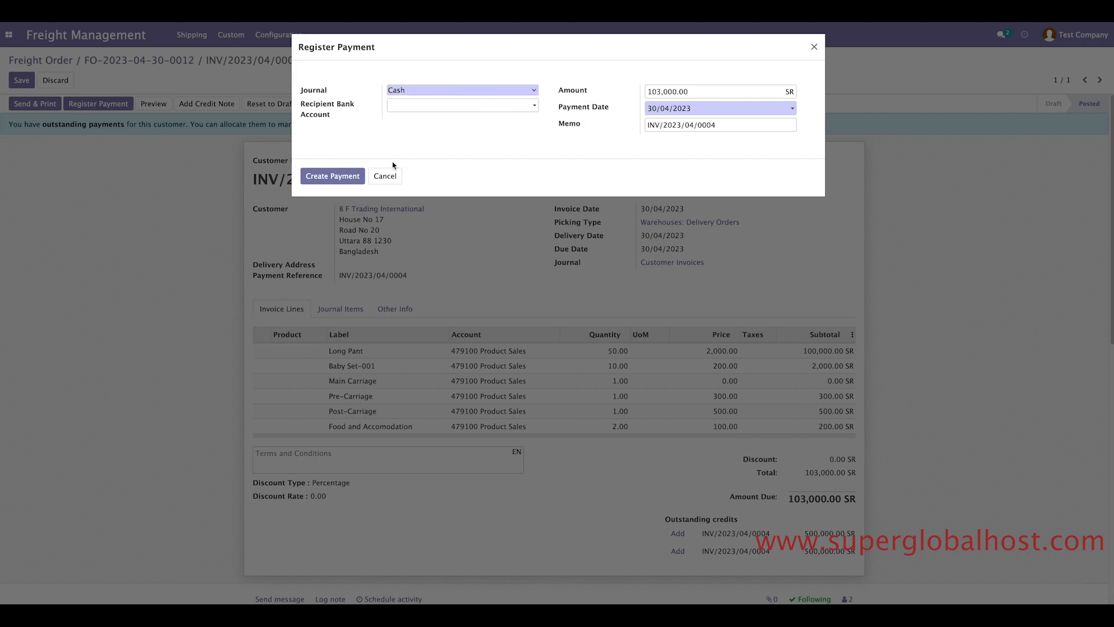
left_click_drag(703, 92, 643, 88)
left_click(321, 182)
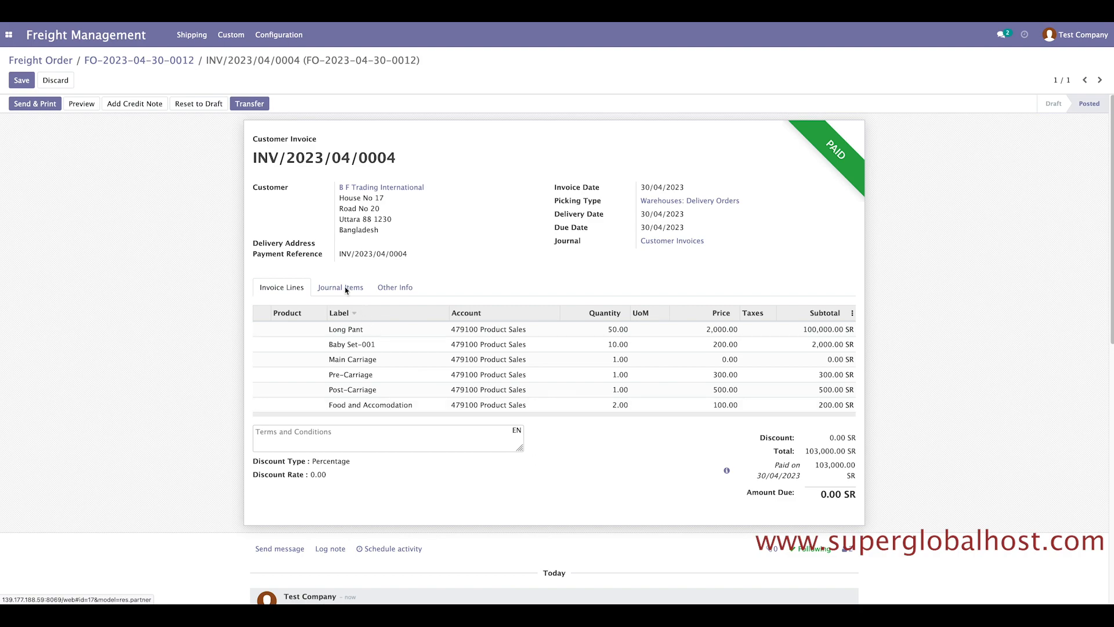
Preview INV/2023/04/0004 in the customer portal, scroll through it, and return to the backend.
left_click(87, 108)
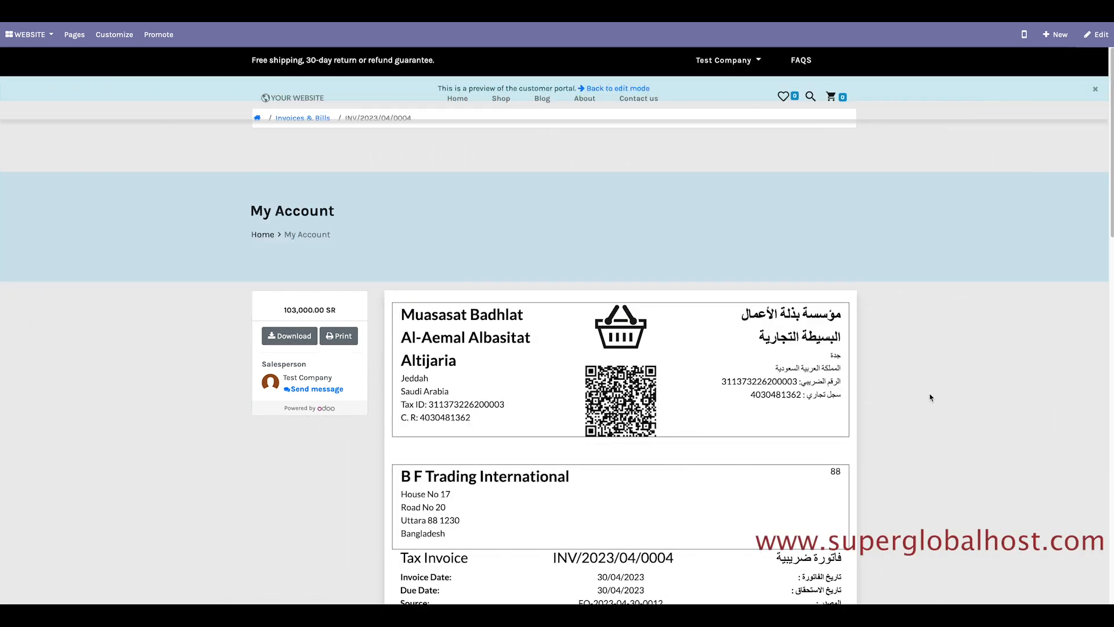
scroll(934, 397, "down", 6)
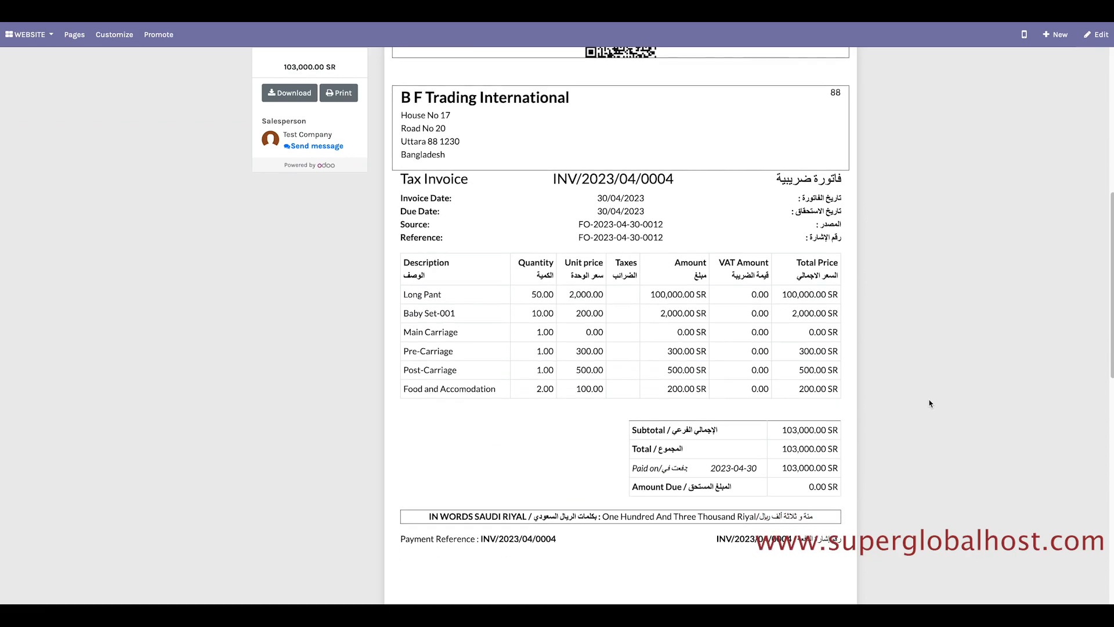
scroll(929, 403, "down", 3)
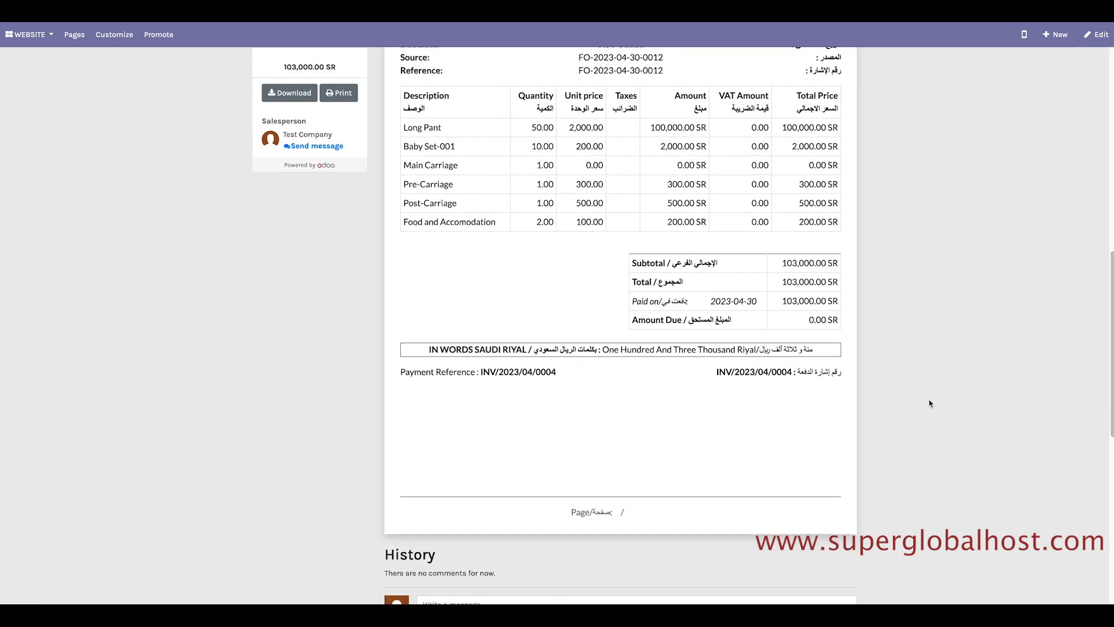
scroll(929, 403, "up", 3)
scroll(929, 403, "up", 7)
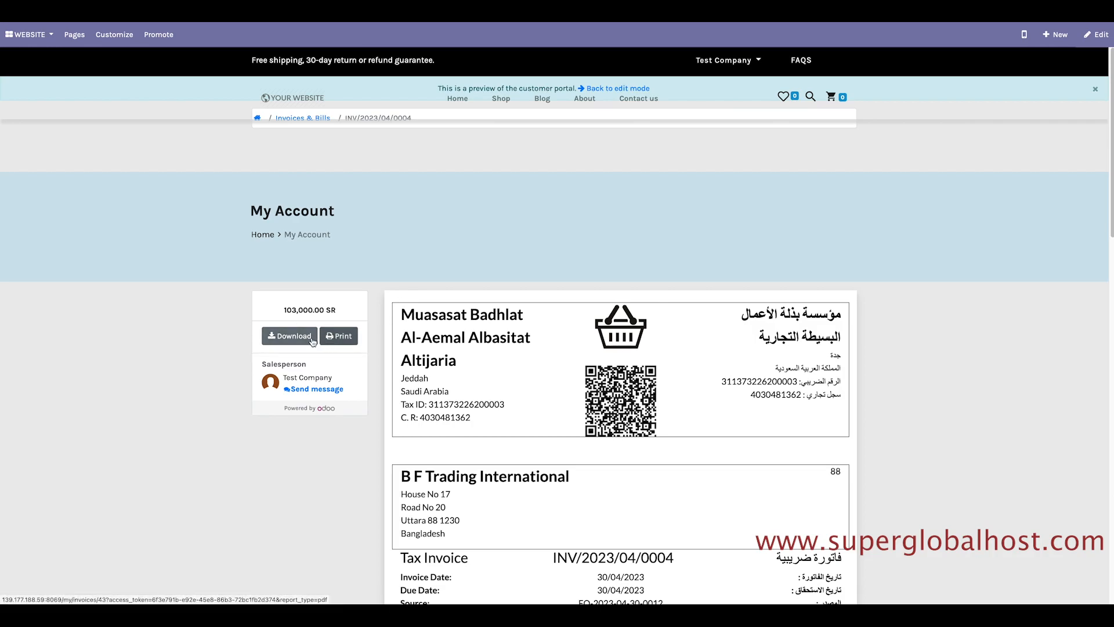
scroll(309, 192, "down", 1)
scroll(309, 192, "up", 1)
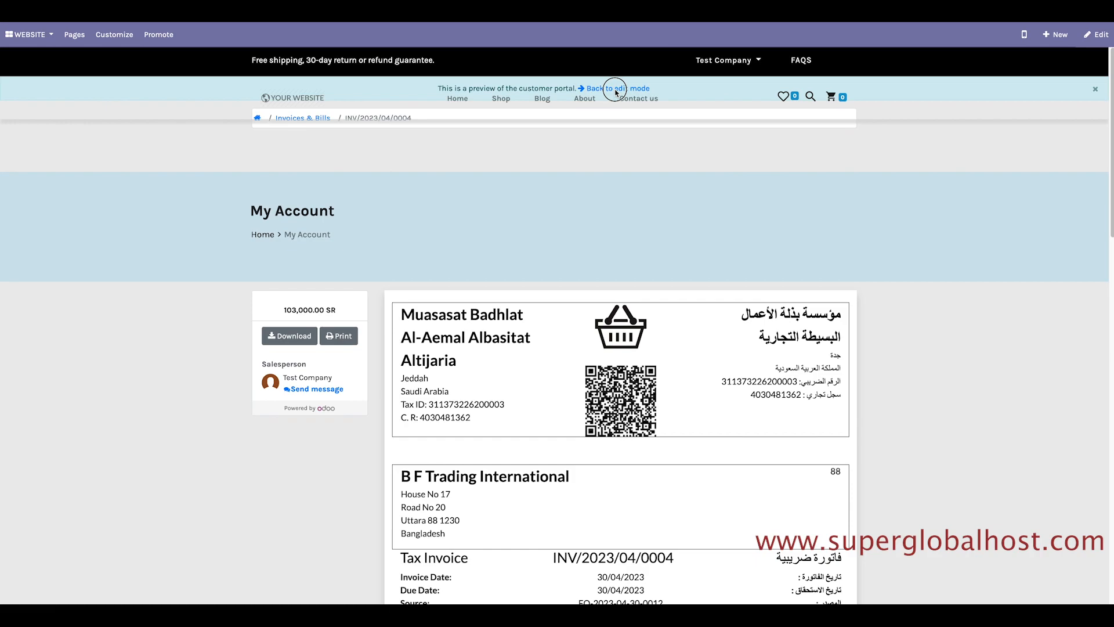
left_click(116, 168)
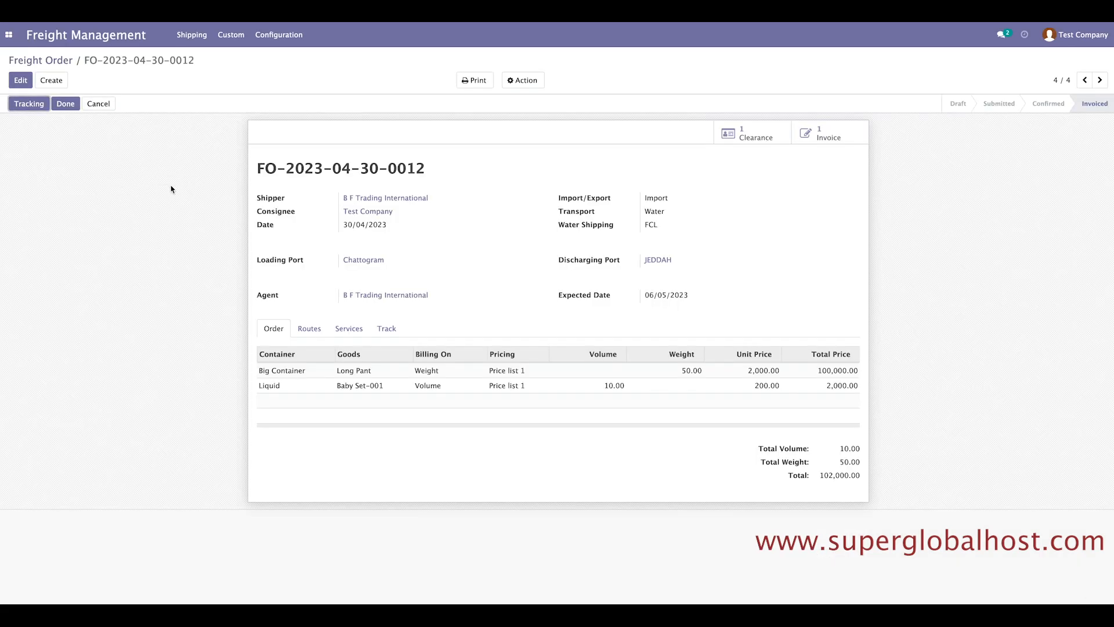
left_click(475, 80)
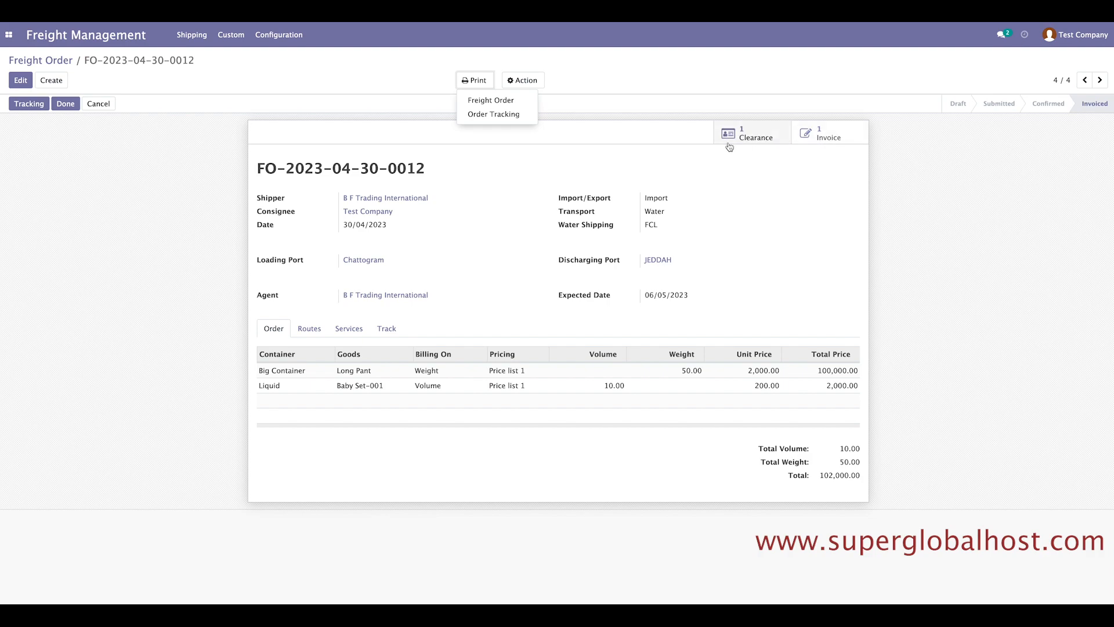
left_click(496, 105)
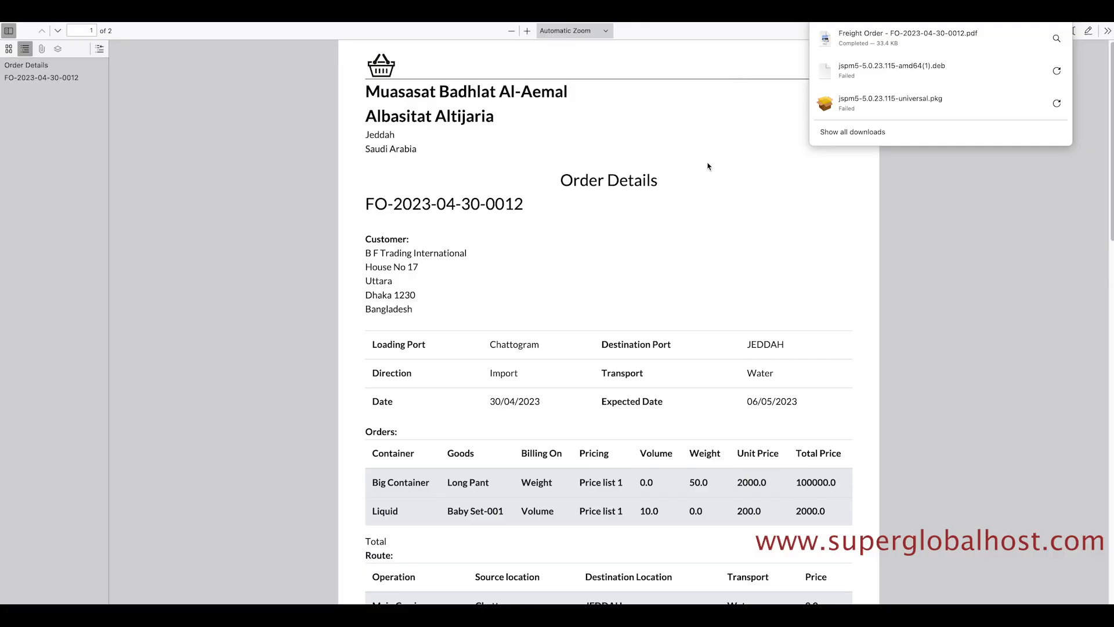
Scroll through the Freight Order PDF to review its order details.
scroll(708, 167, "down", 8)
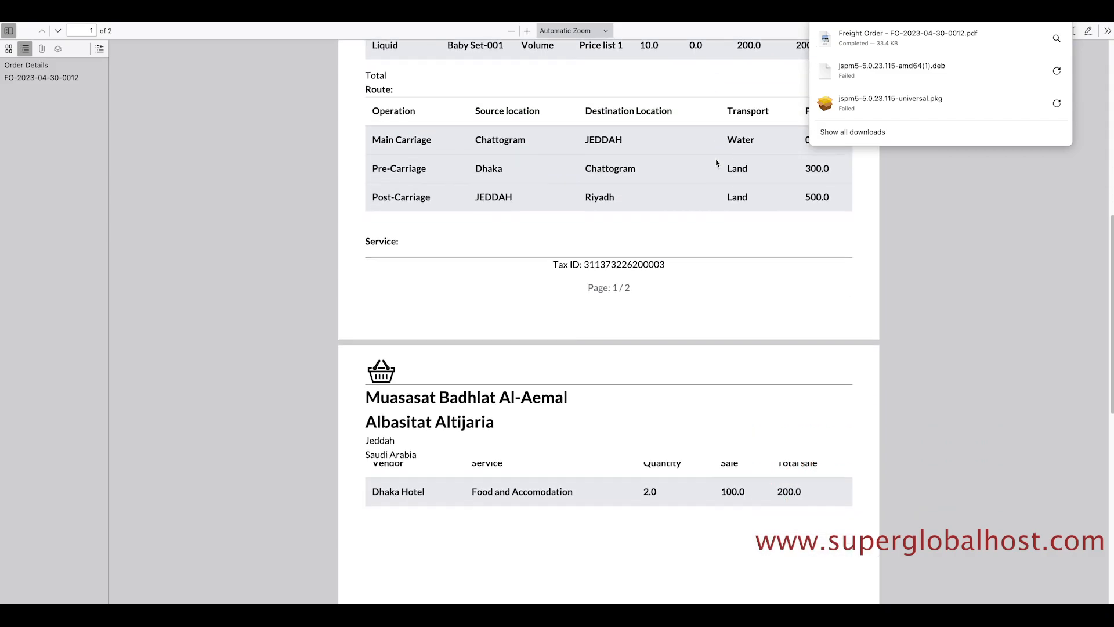
scroll(717, 163, "up", 5)
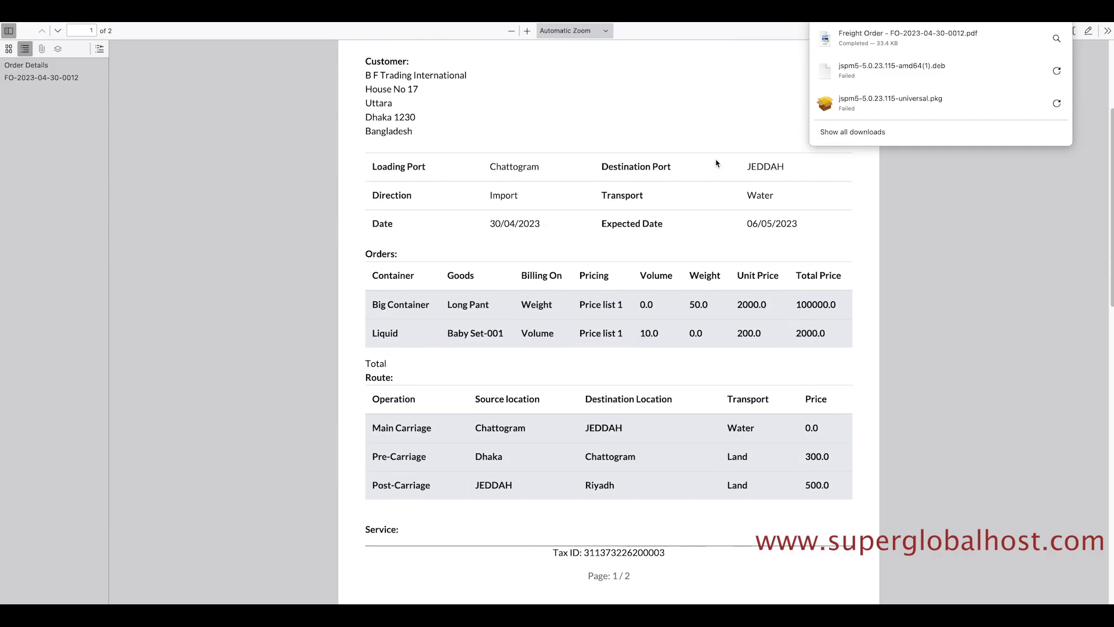
scroll(717, 164, "up", 2)
scroll(602, 206, "down", 2)
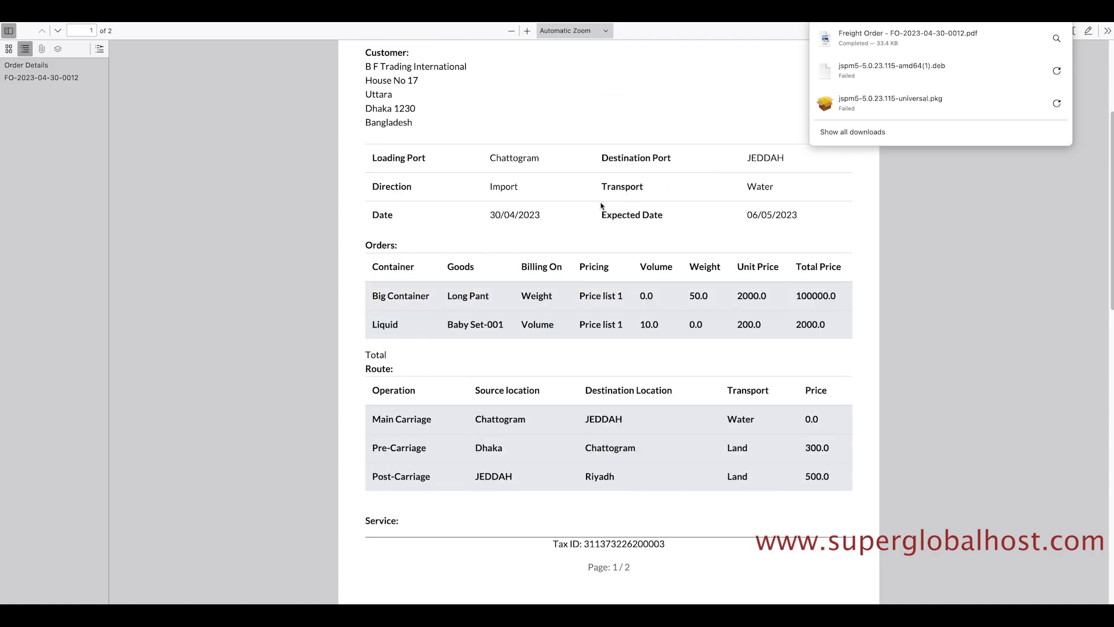
scroll(450, 370, "down", 4)
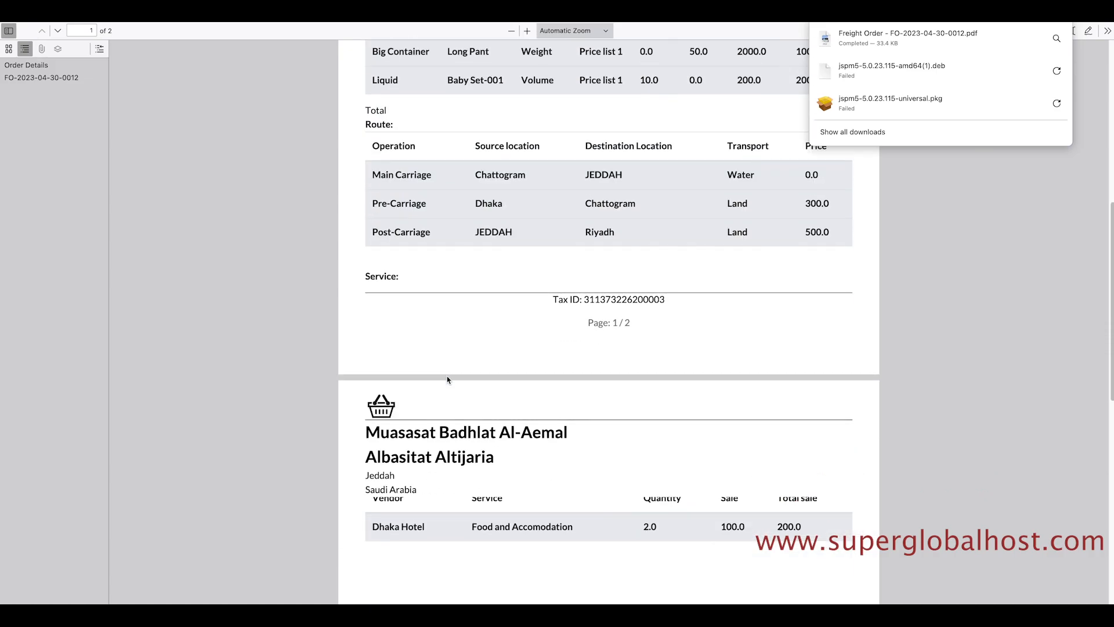
scroll(447, 380, "up", 8)
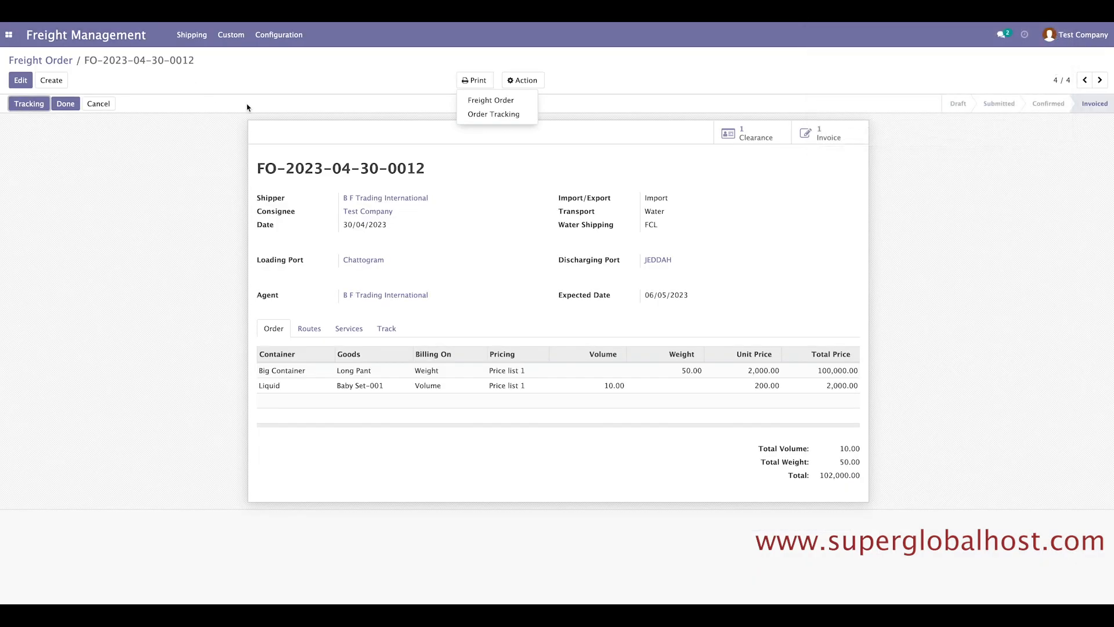
Print the Order Tracking report, then return to the Odoo freight order.
left_click(490, 115)
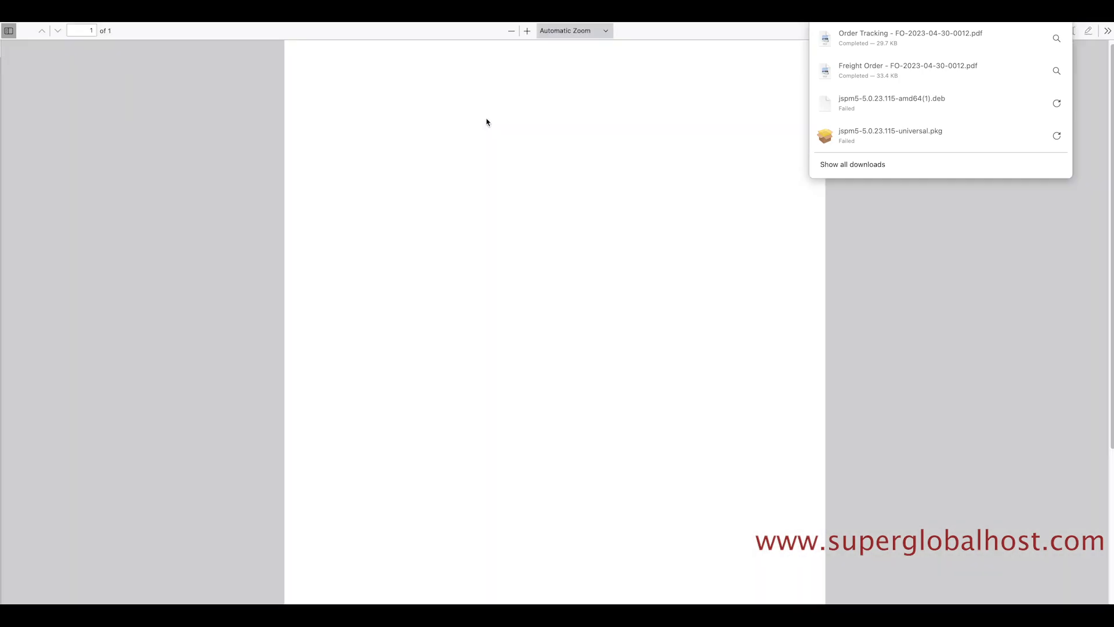
left_click_drag(832, 486, 344, 354)
left_click(319, 349)
left_click(128, 12)
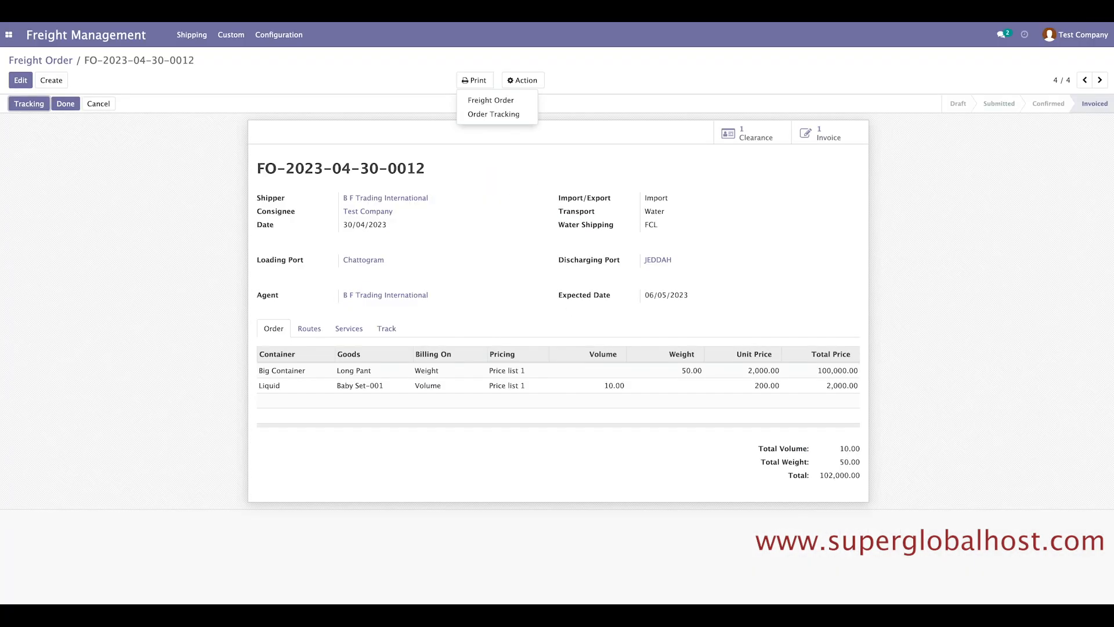
left_click(993, 277)
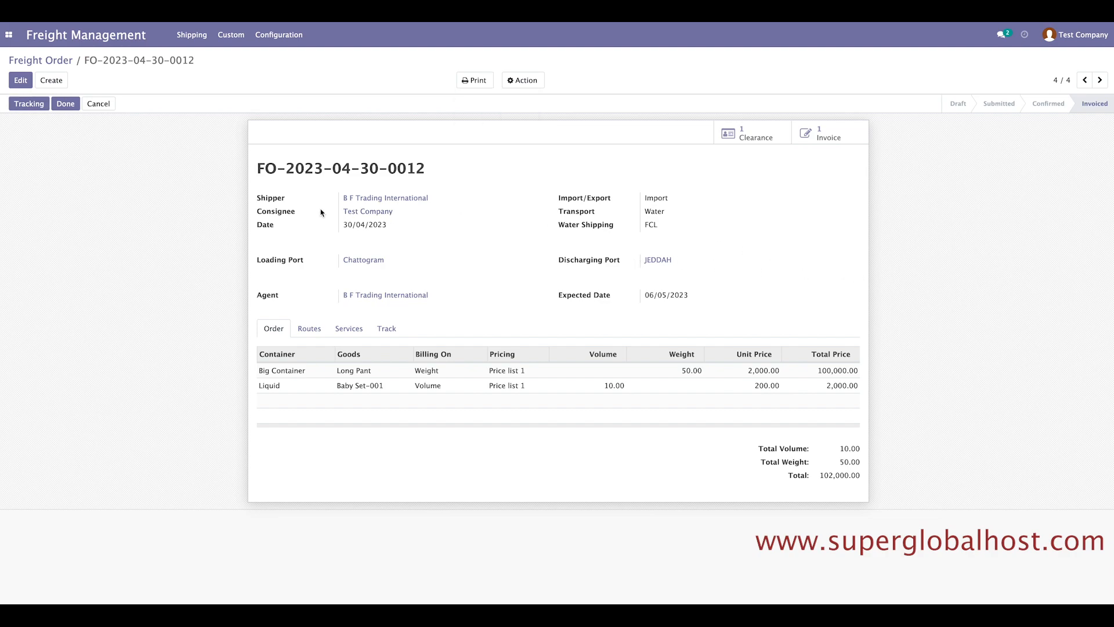
Open invoice INV/2023/04/0004 from the freight order and view its Warehouses: Delivery Orders operation type.
left_click(824, 139)
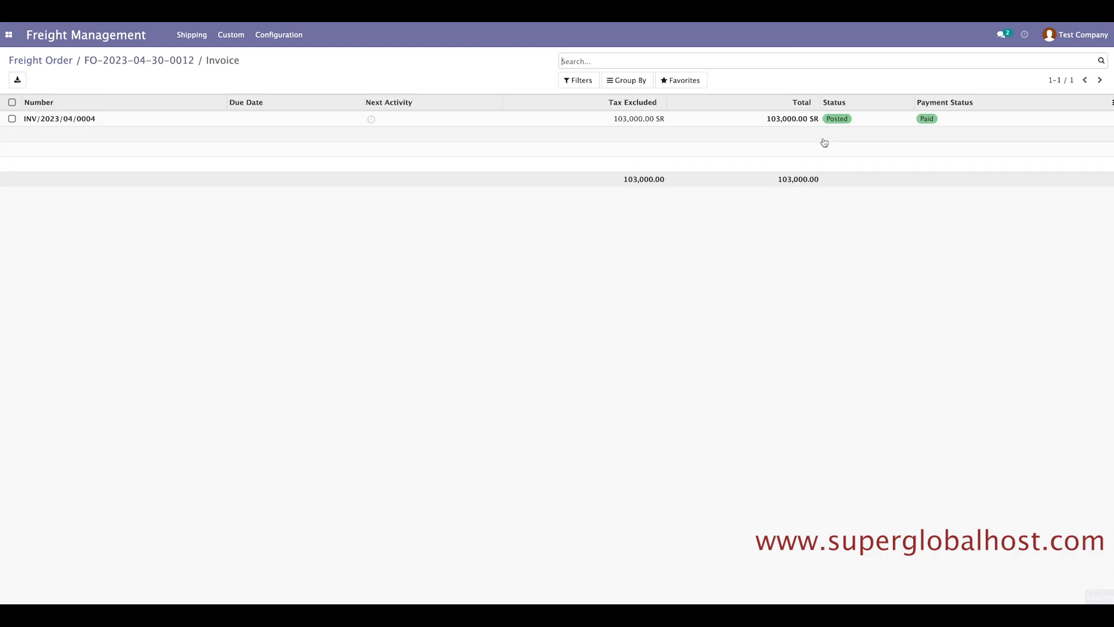
left_click(157, 120)
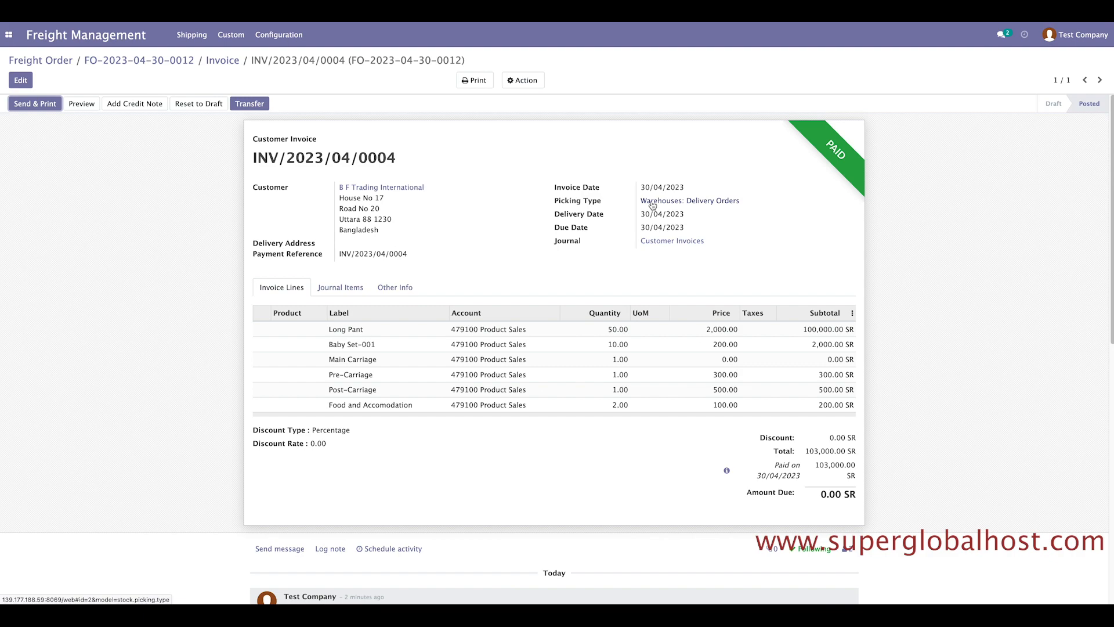
left_click(690, 203)
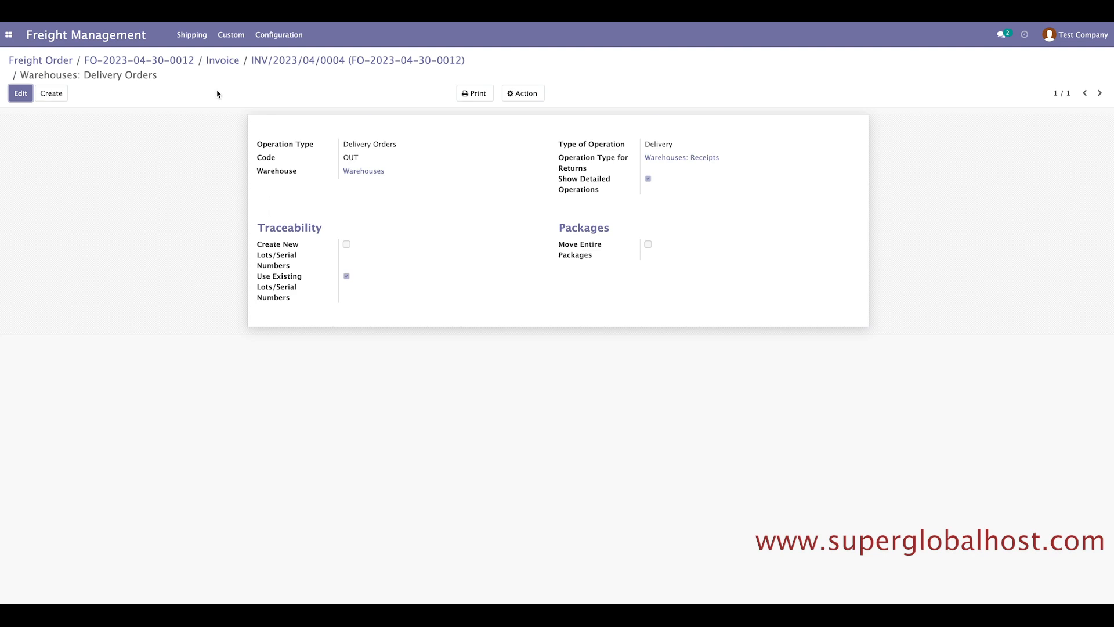
Return to the Freight Order list from the Shipping menu to see all four orders.
left_click(192, 36)
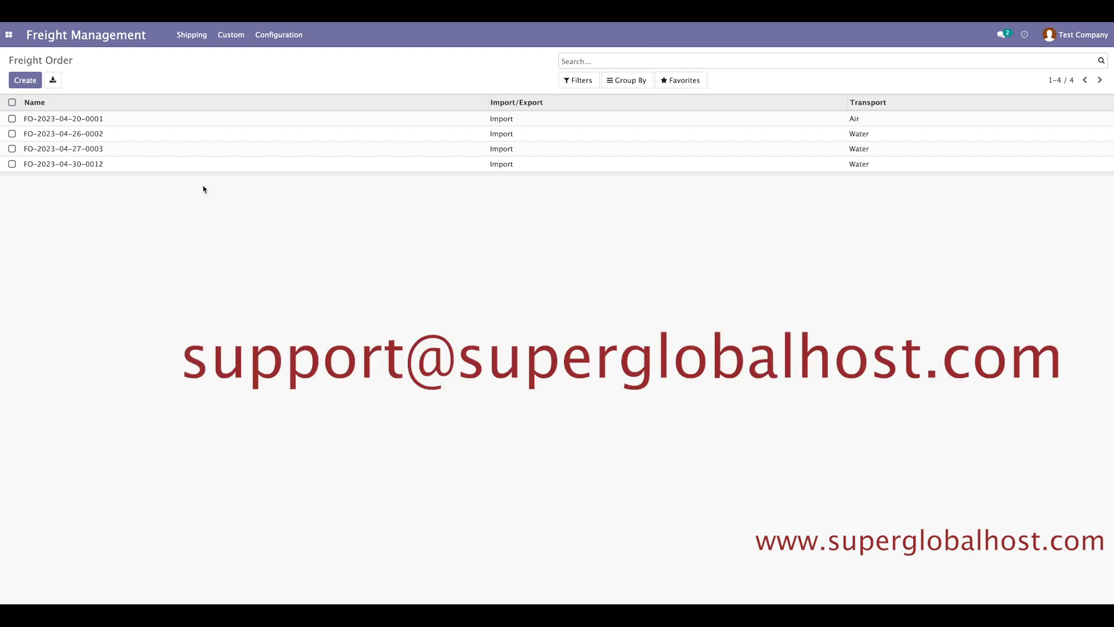
mouse_move(204, 23)
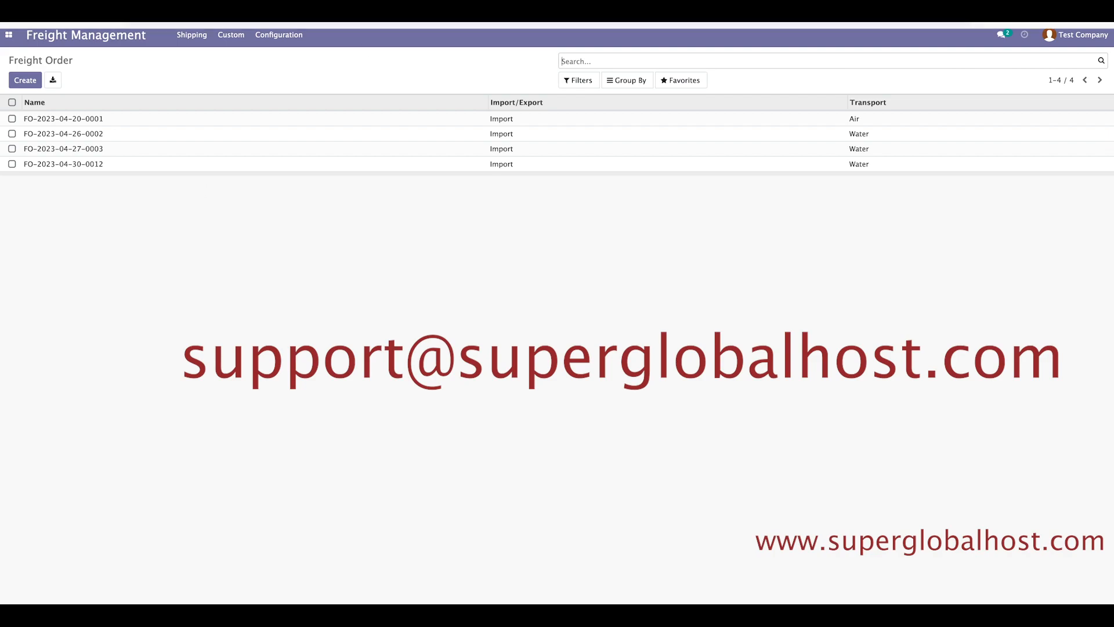